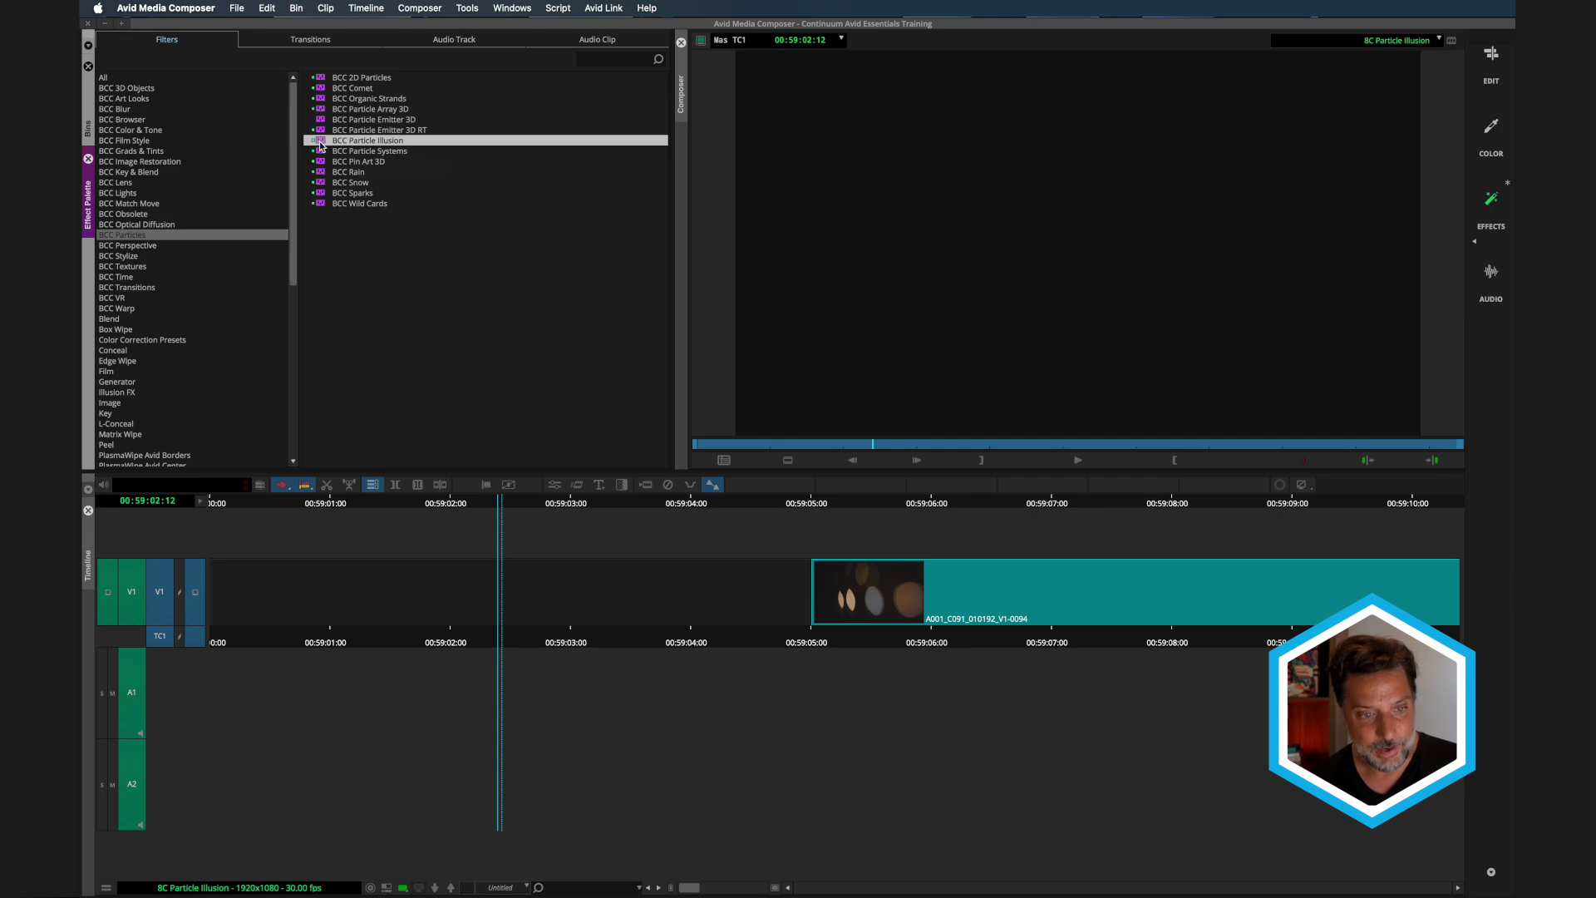
Apply the BCC Particle Illusion effect to the empty filler before the first V1 clip and launch the Particle Illusion interface.
left_click_drag(328, 145, 385, 395)
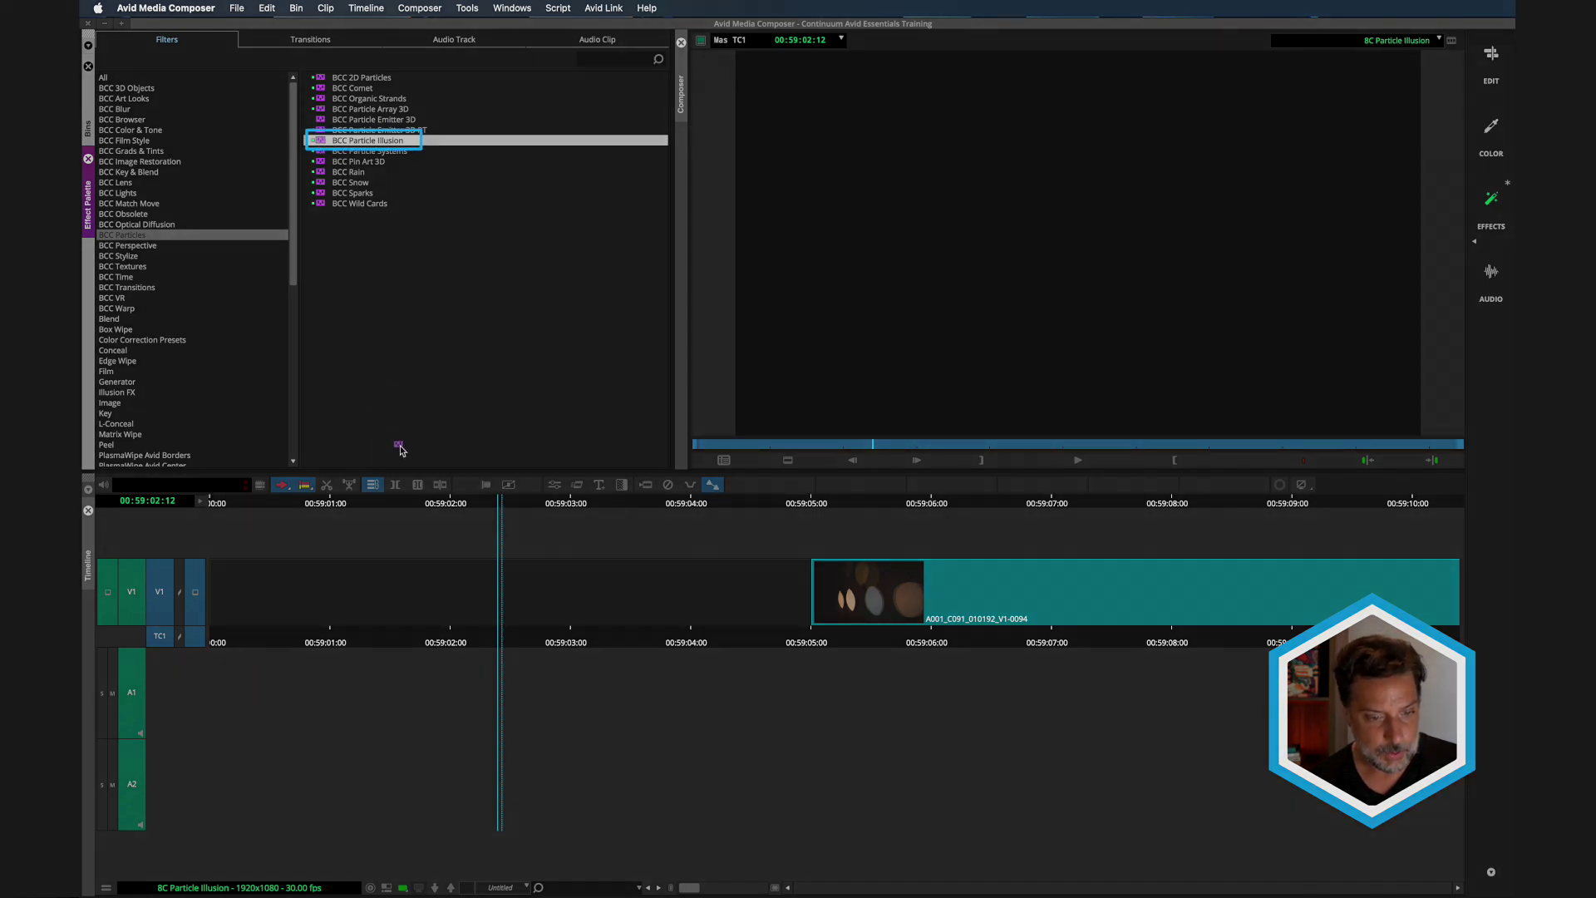
left_click_drag(400, 449, 438, 573)
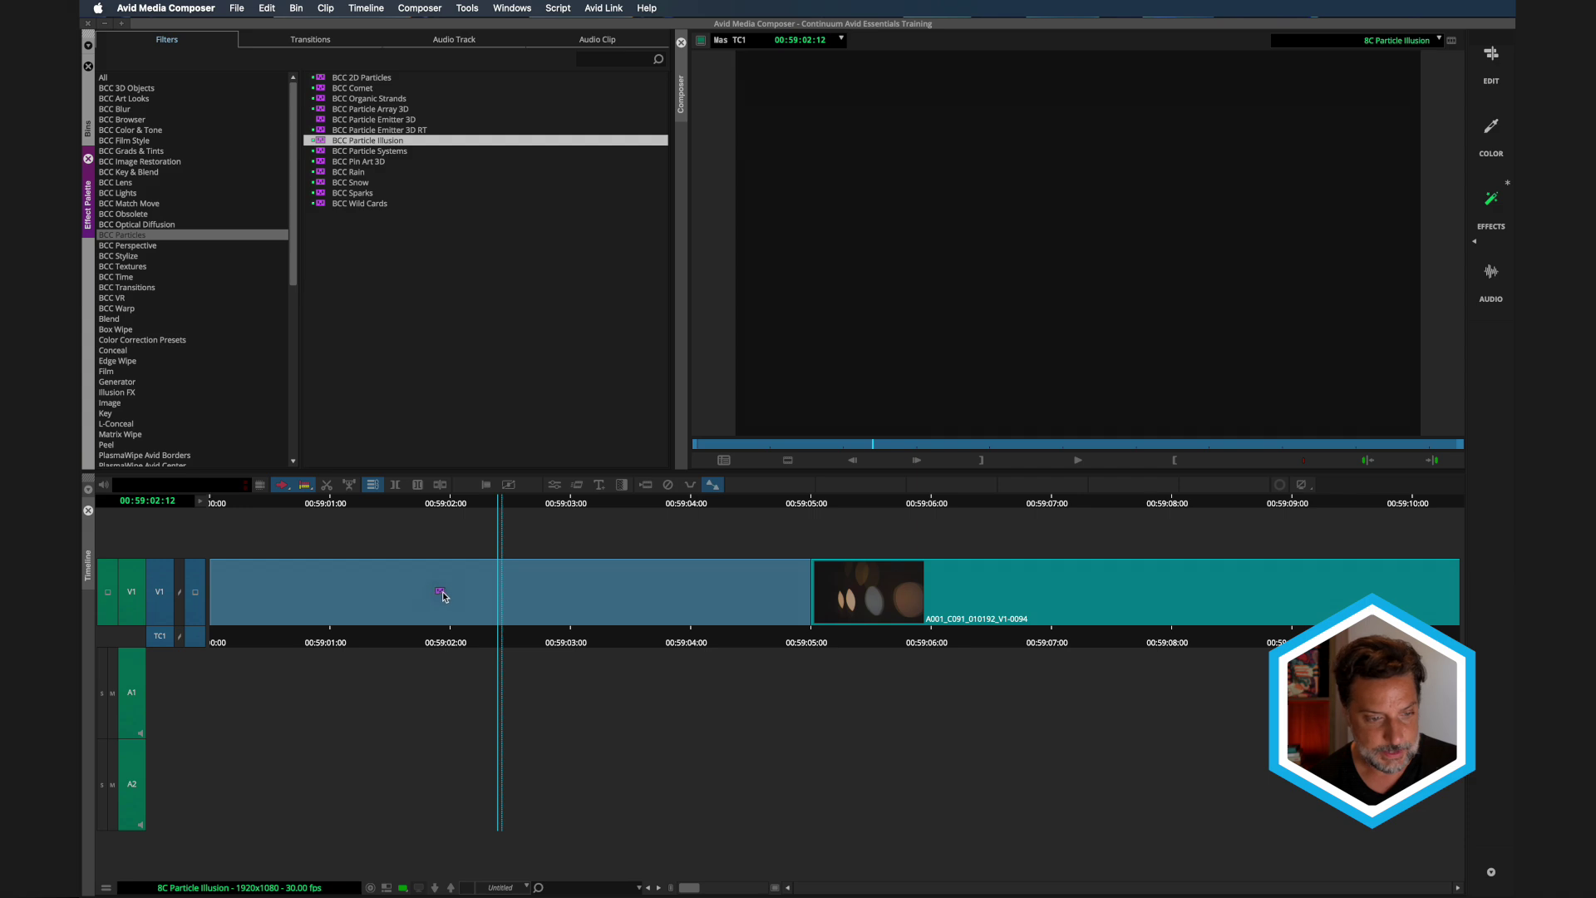
left_click_drag(445, 599, 438, 594)
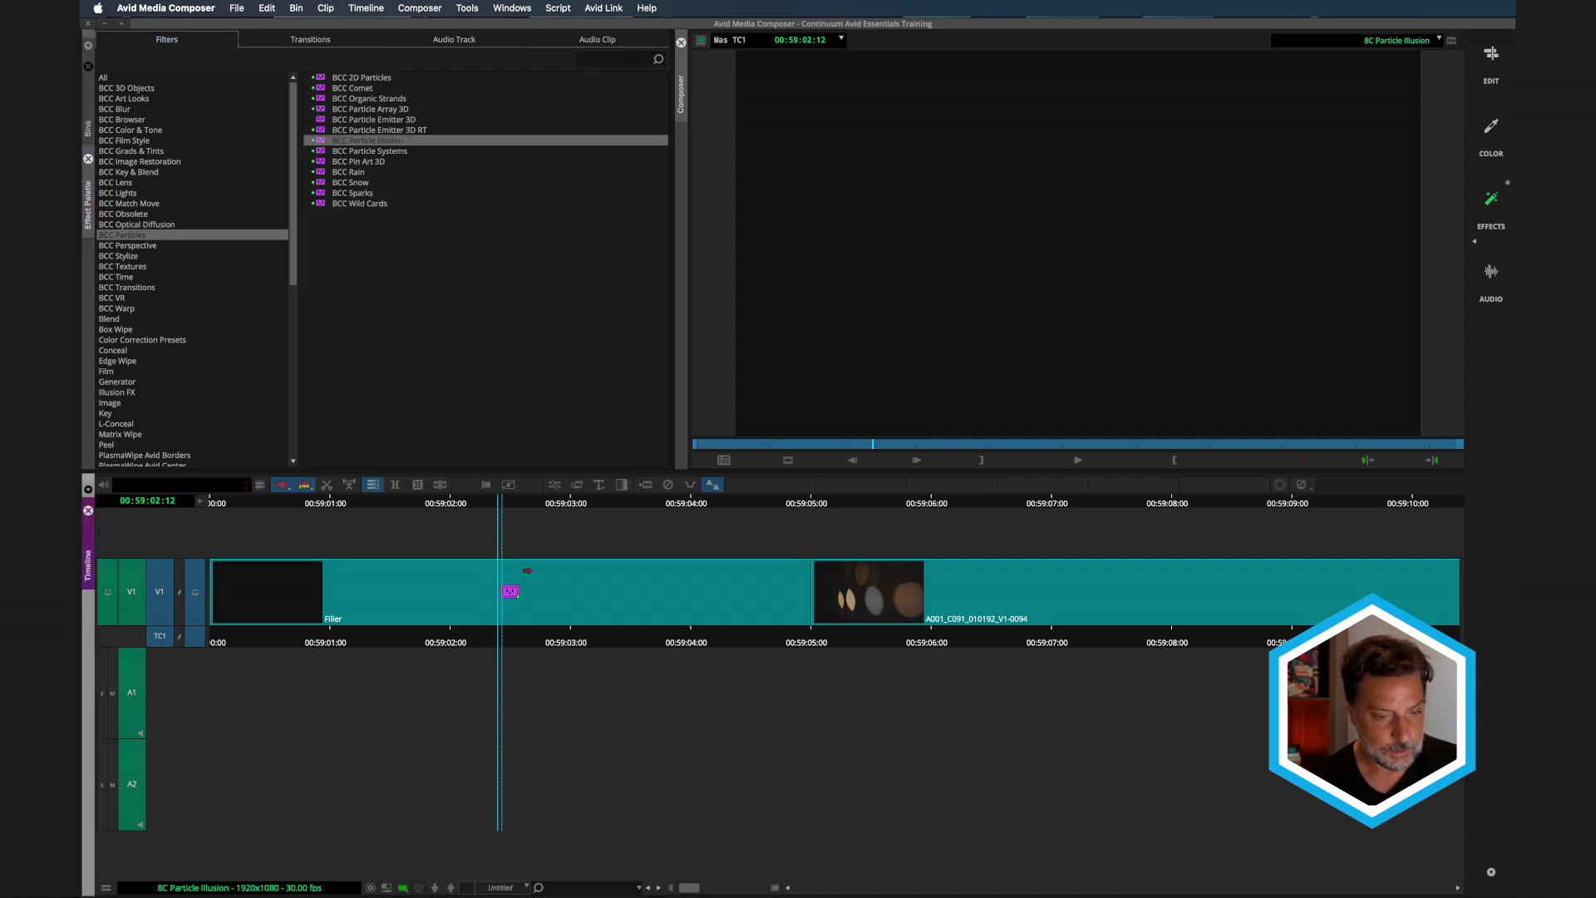
left_click(556, 485)
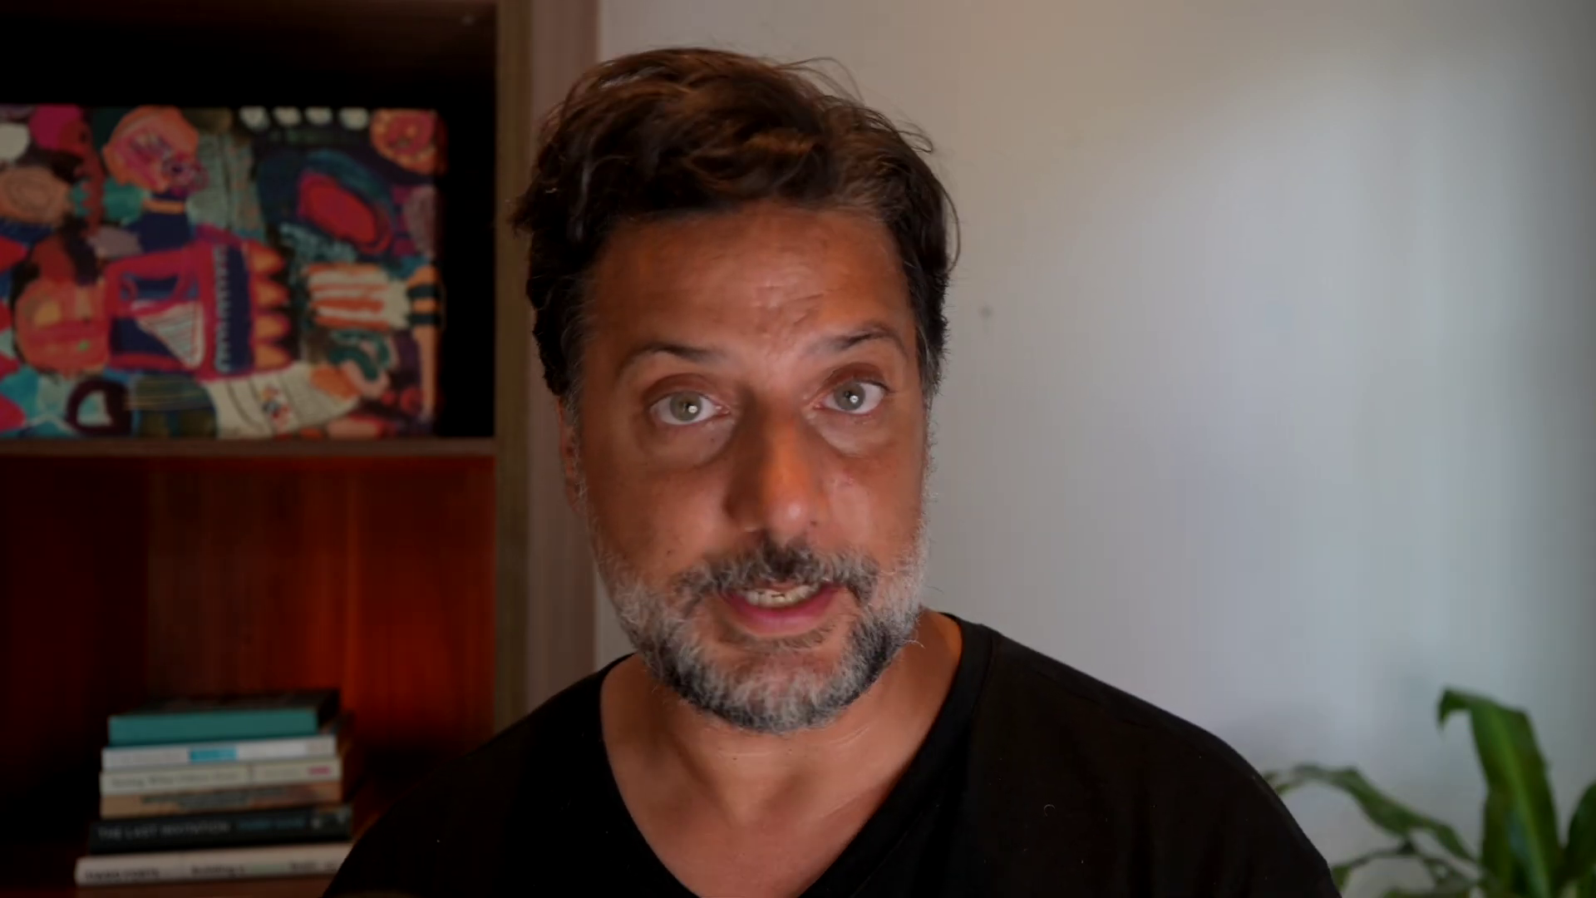
left_click(492, 150)
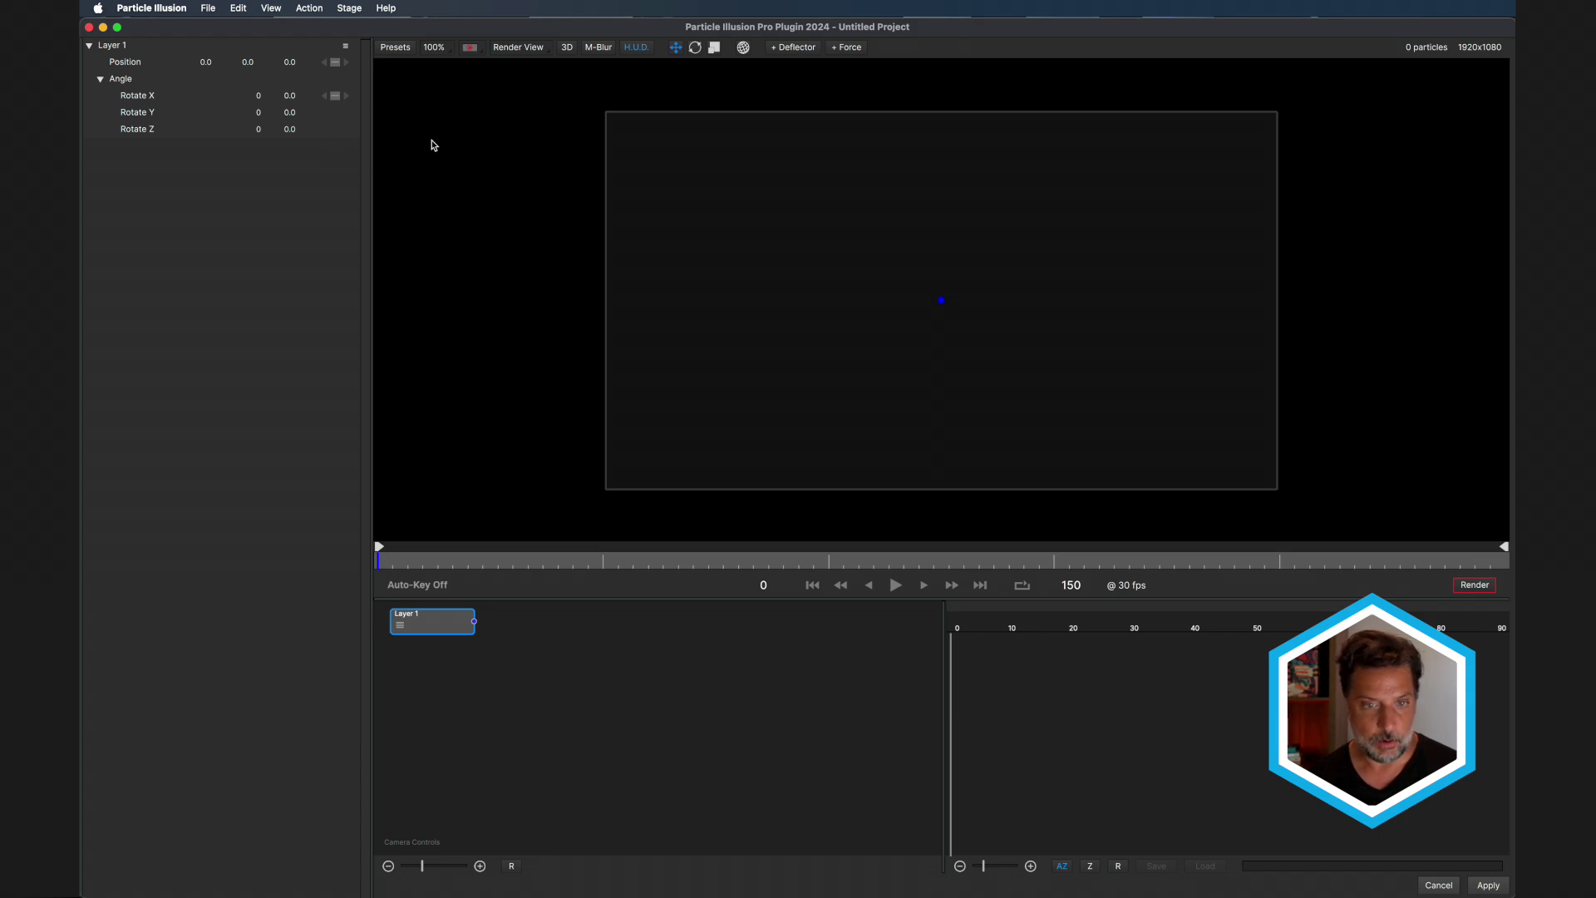
Load the Browse layout and enlarge the emitter preview area above the library.
left_click(274, 8)
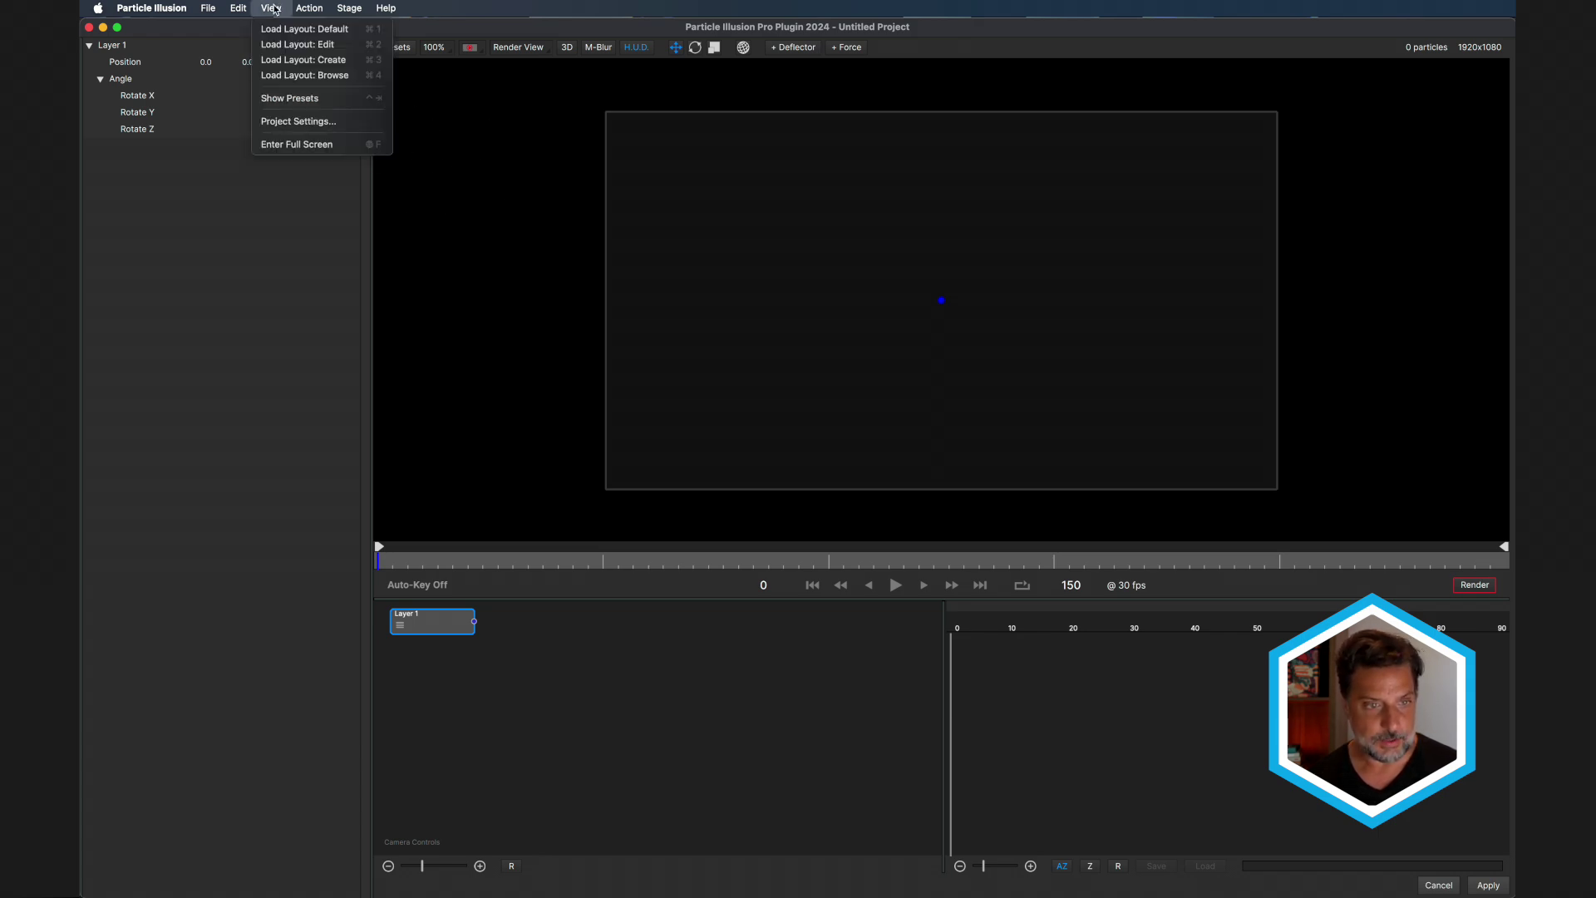
left_click(312, 76)
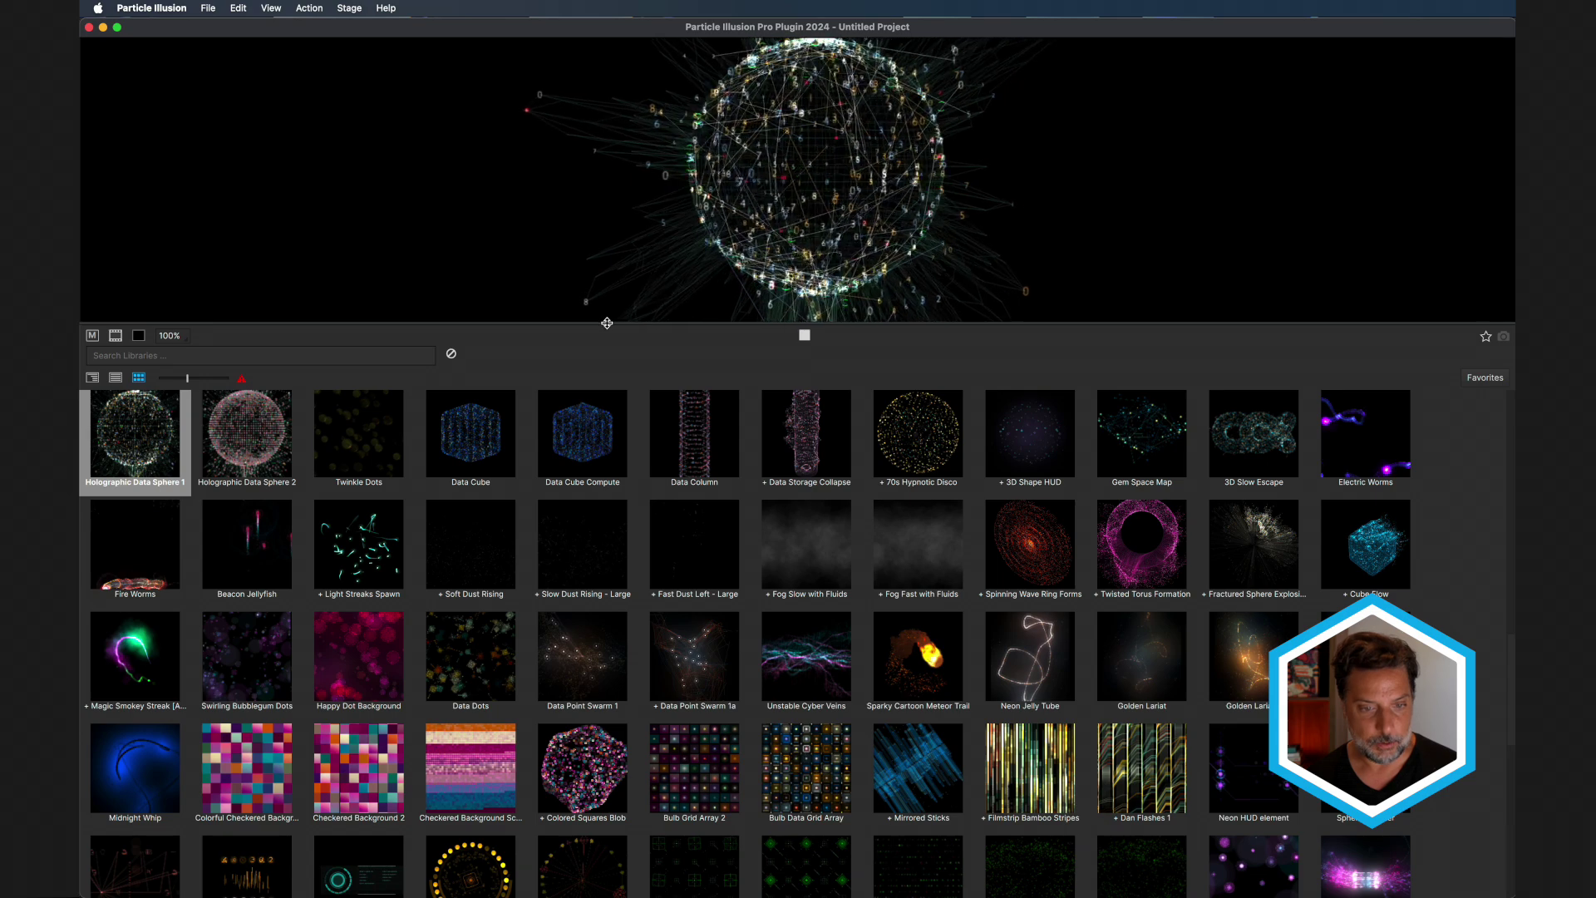
left_click_drag(607, 323, 645, 512)
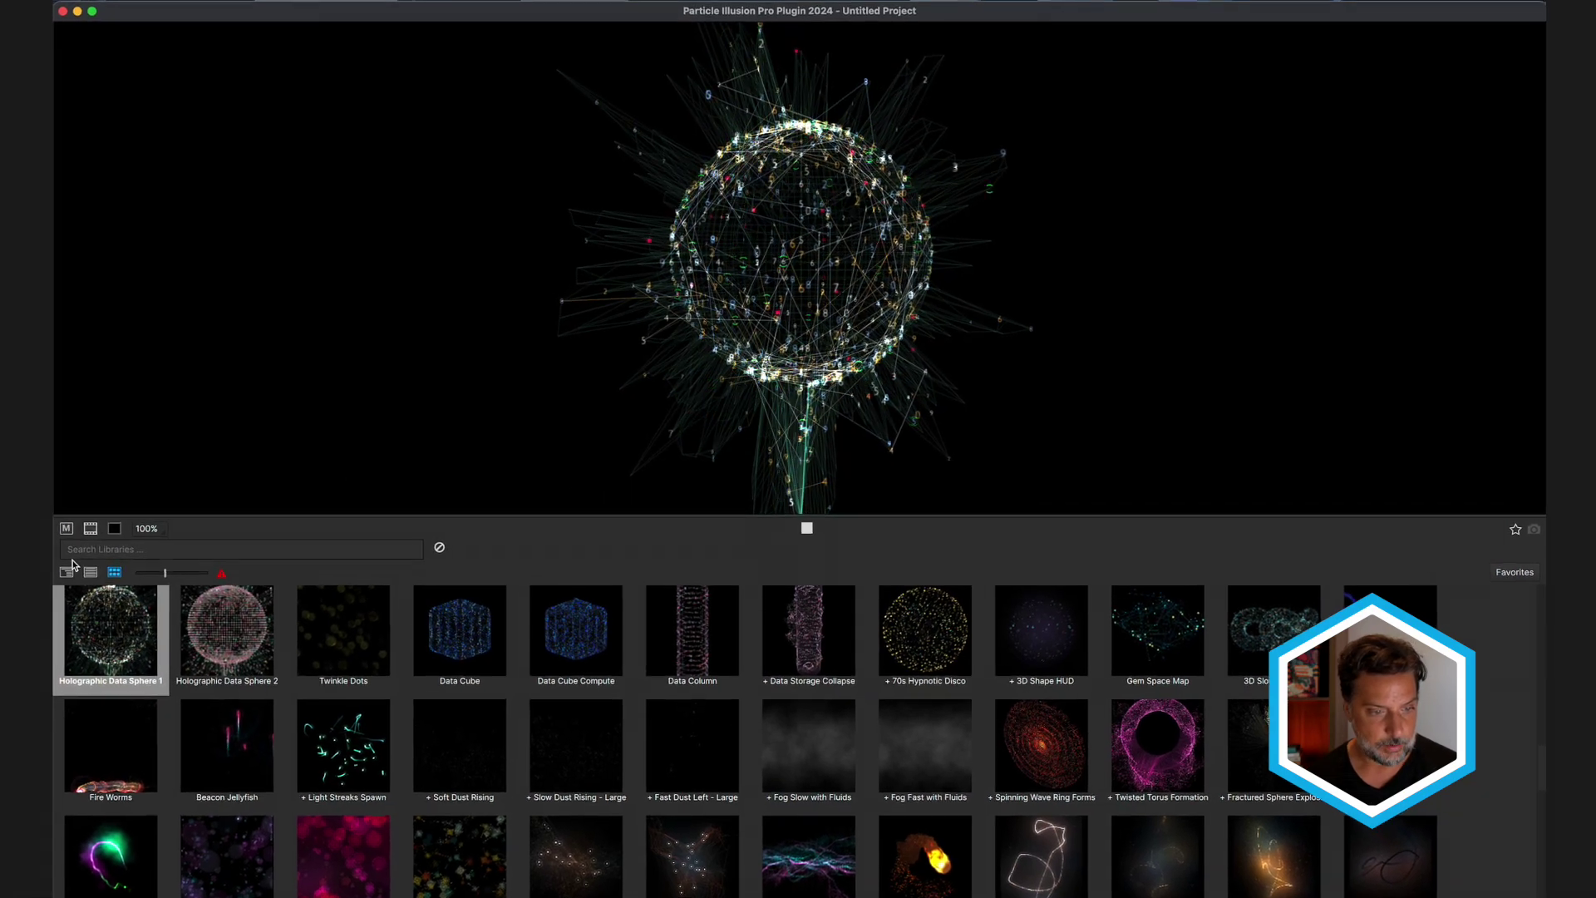
Look through the emitter collection and the versioned emitter libraries from Emitters_2022.0 to Emitters_2024.0 in Library View.
scroll(165, 688, "up", 15)
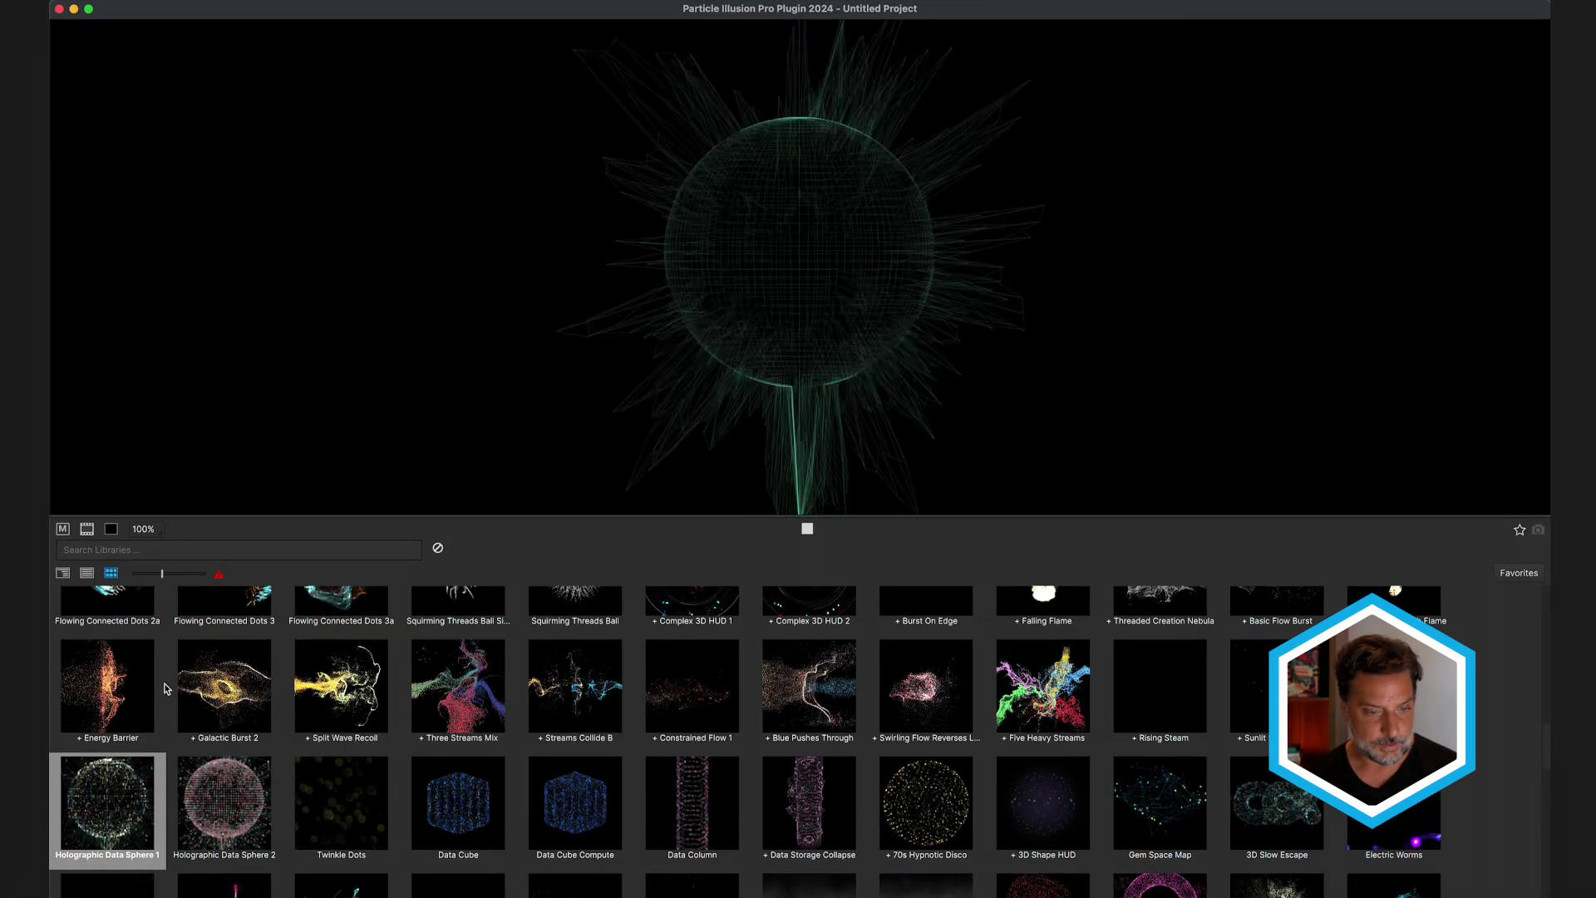
scroll(166, 688, "up", 5)
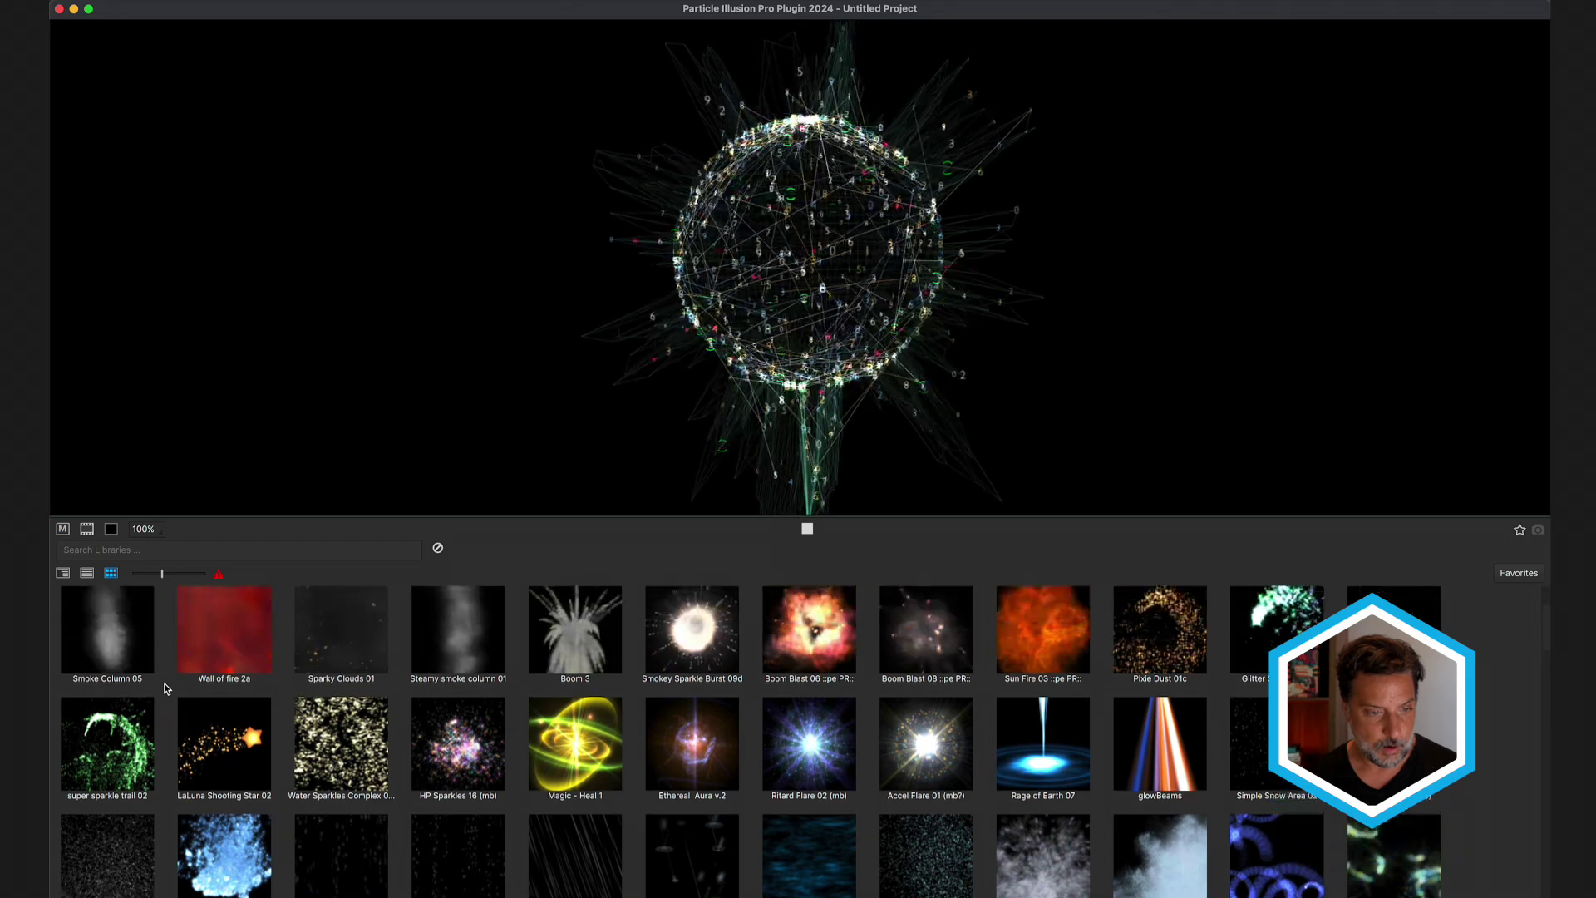
left_click(63, 574)
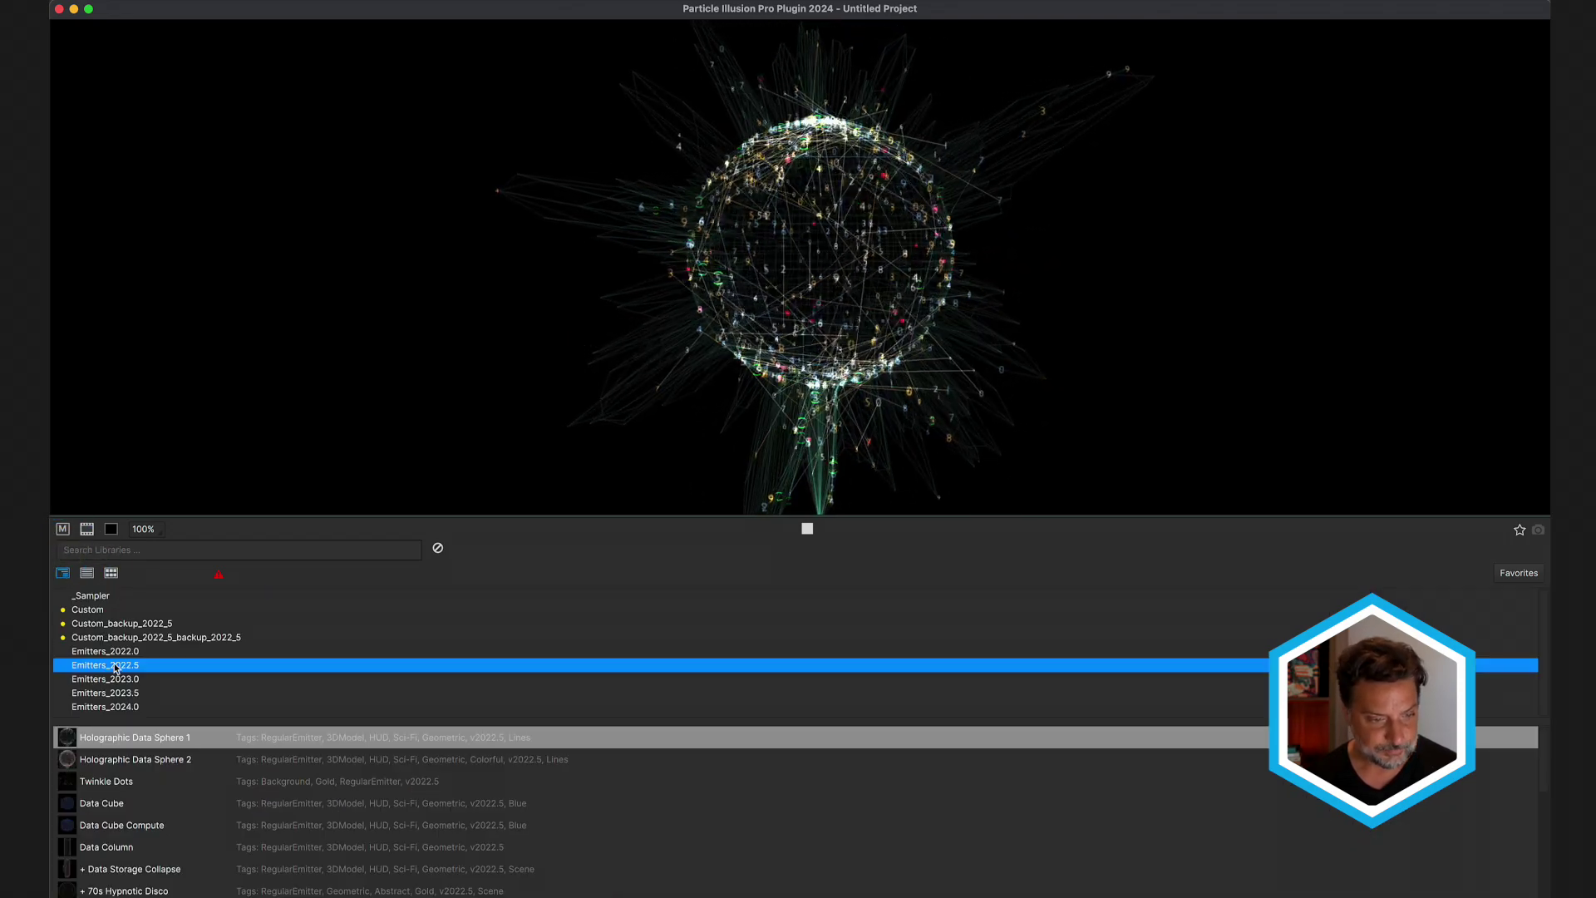
left_click(110, 656)
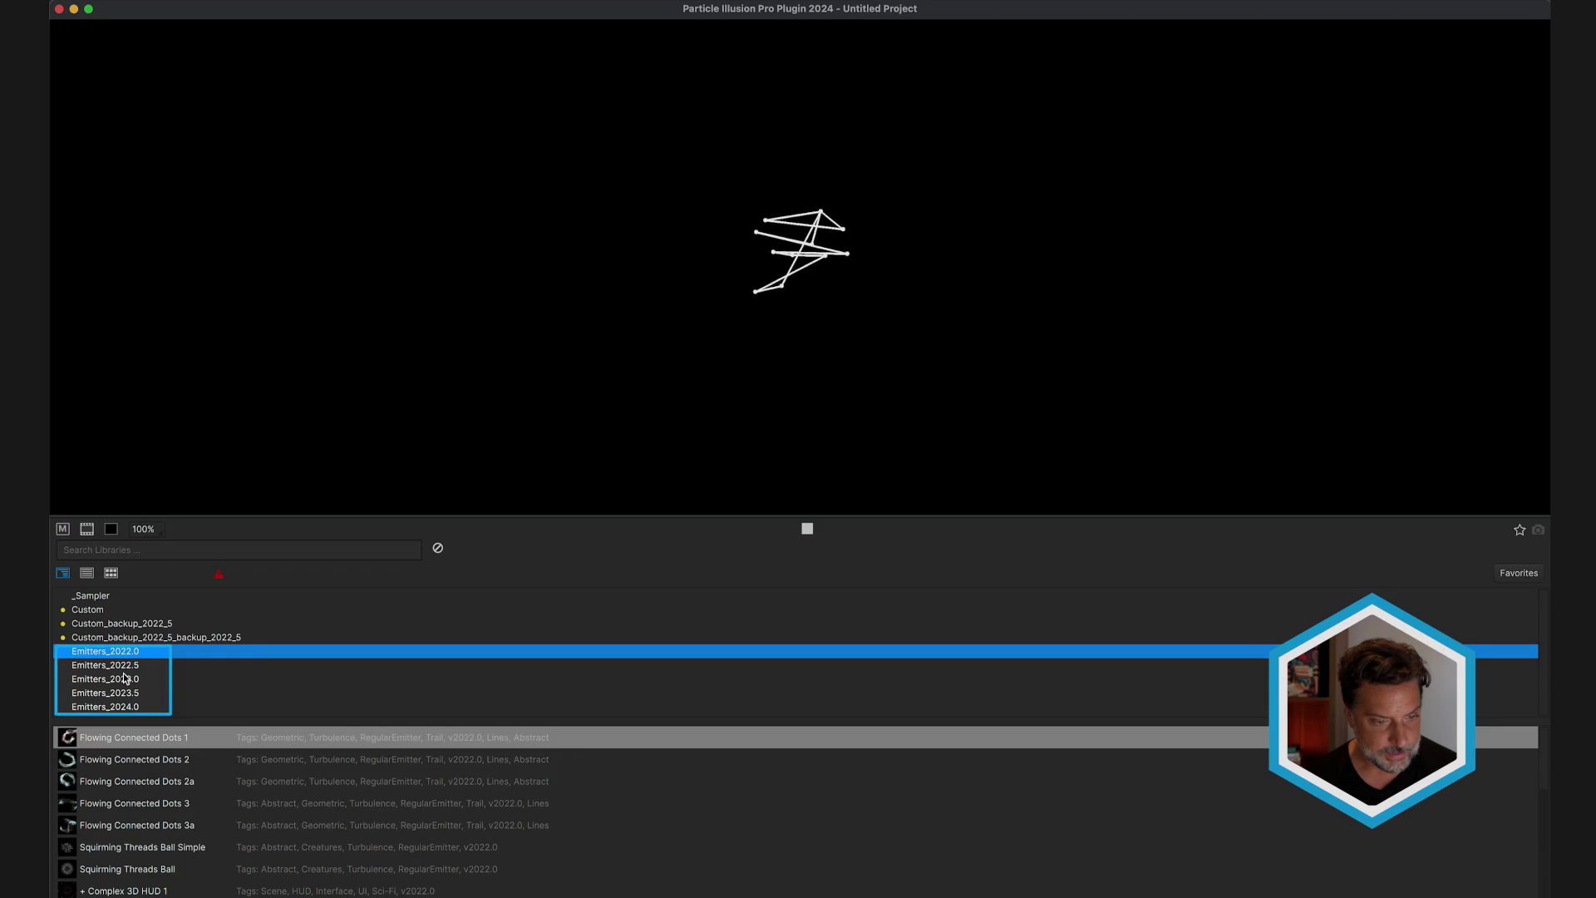
left_click(125, 680)
left_click(124, 696)
left_click(122, 708)
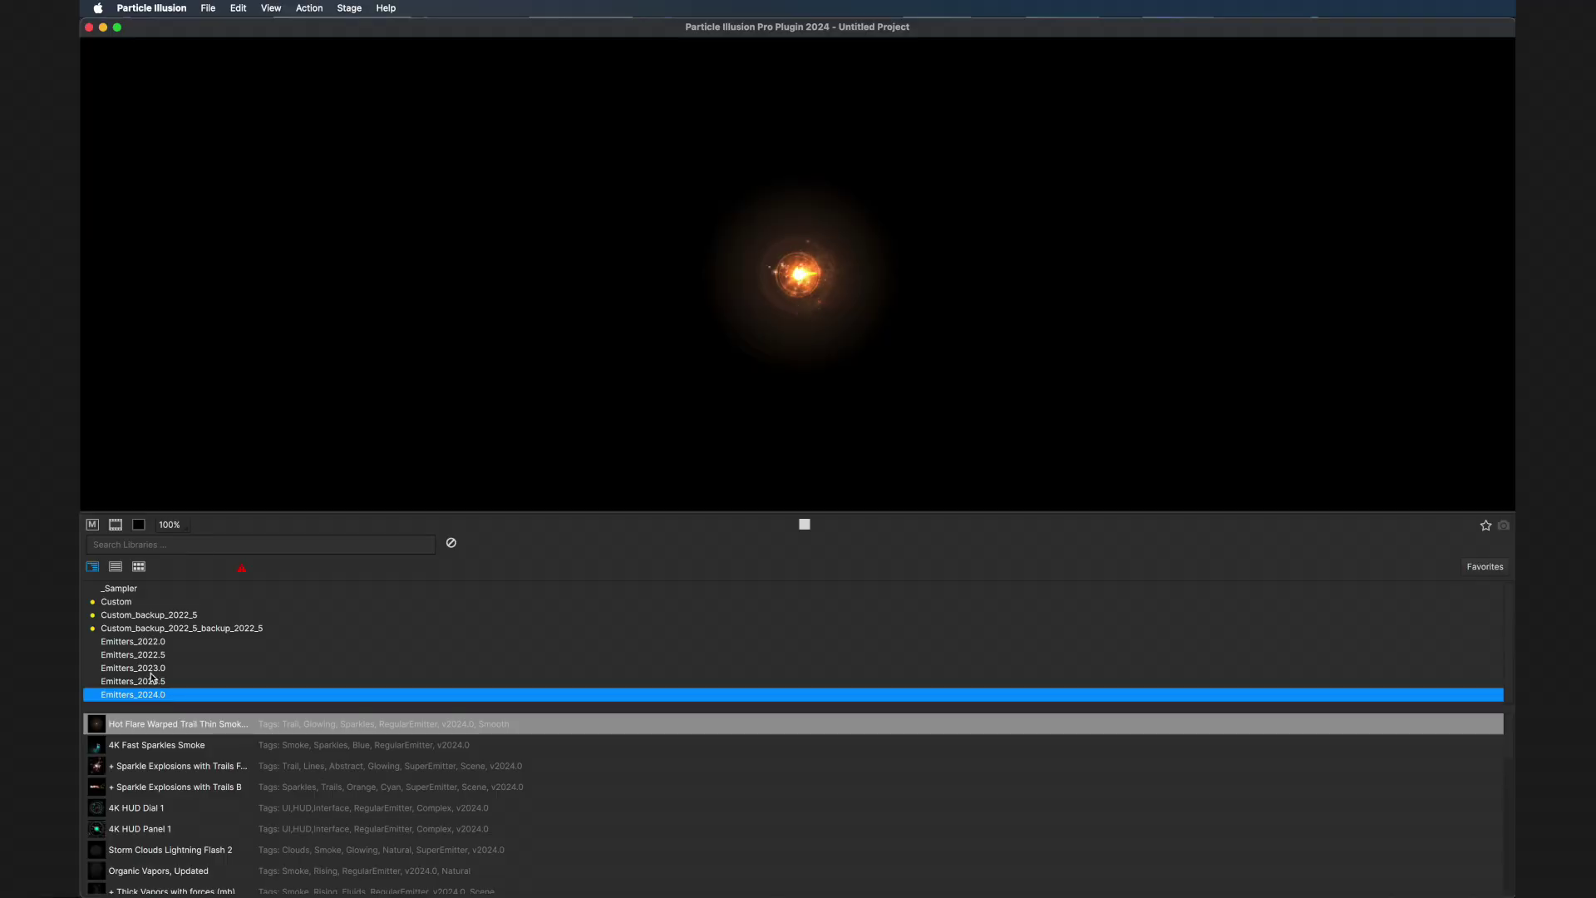
left_click(151, 670)
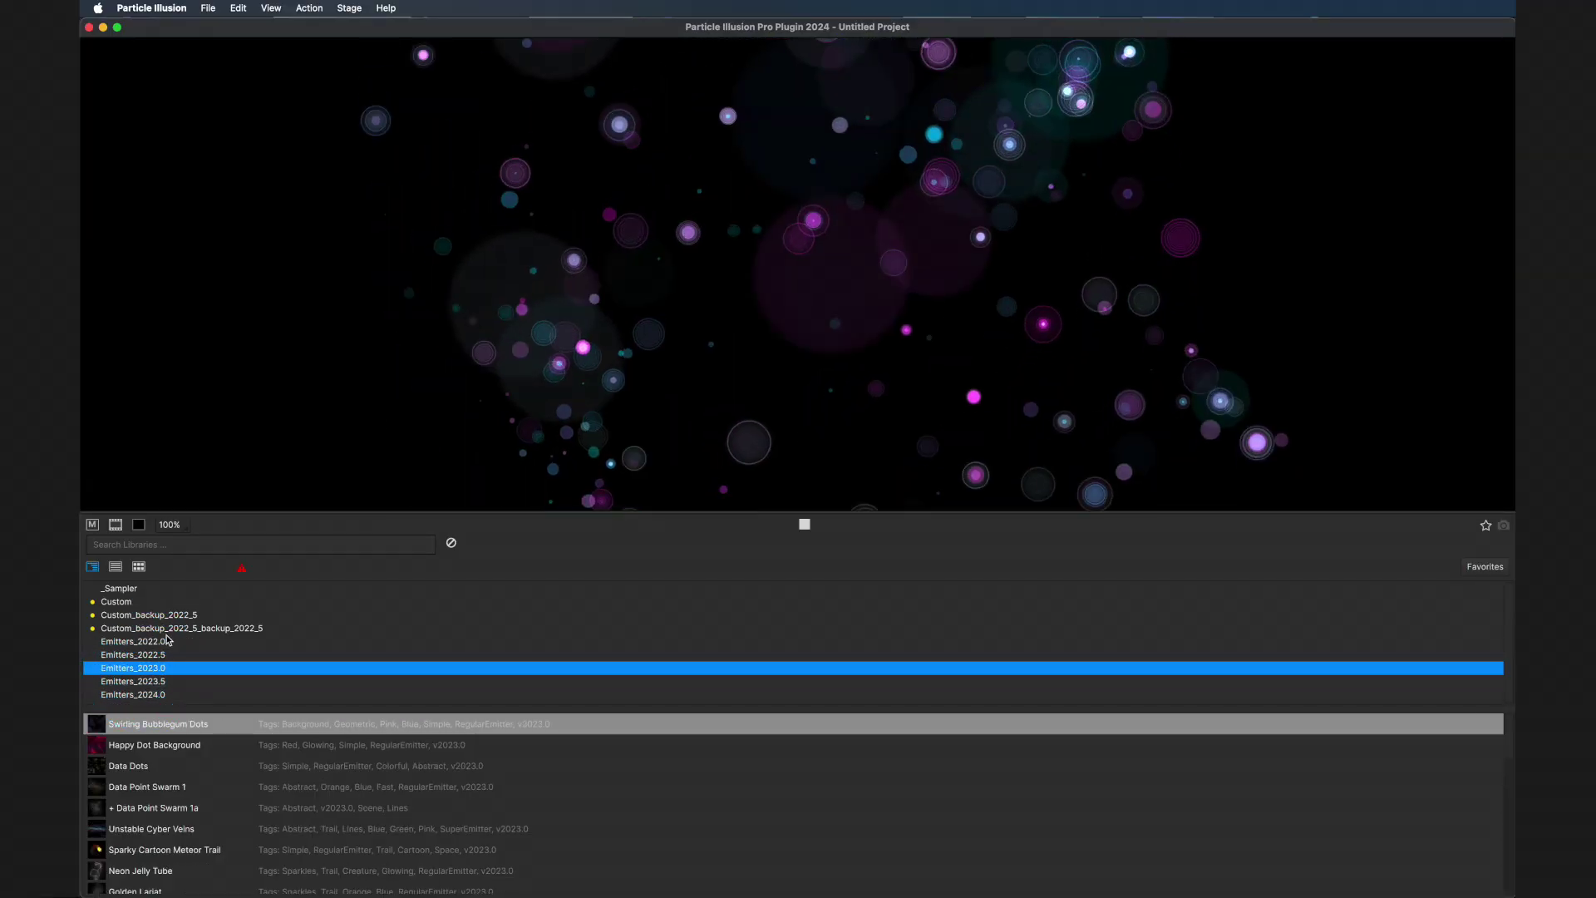
Open the _Sampler library and show its emitters in Grid View.
left_click(125, 590)
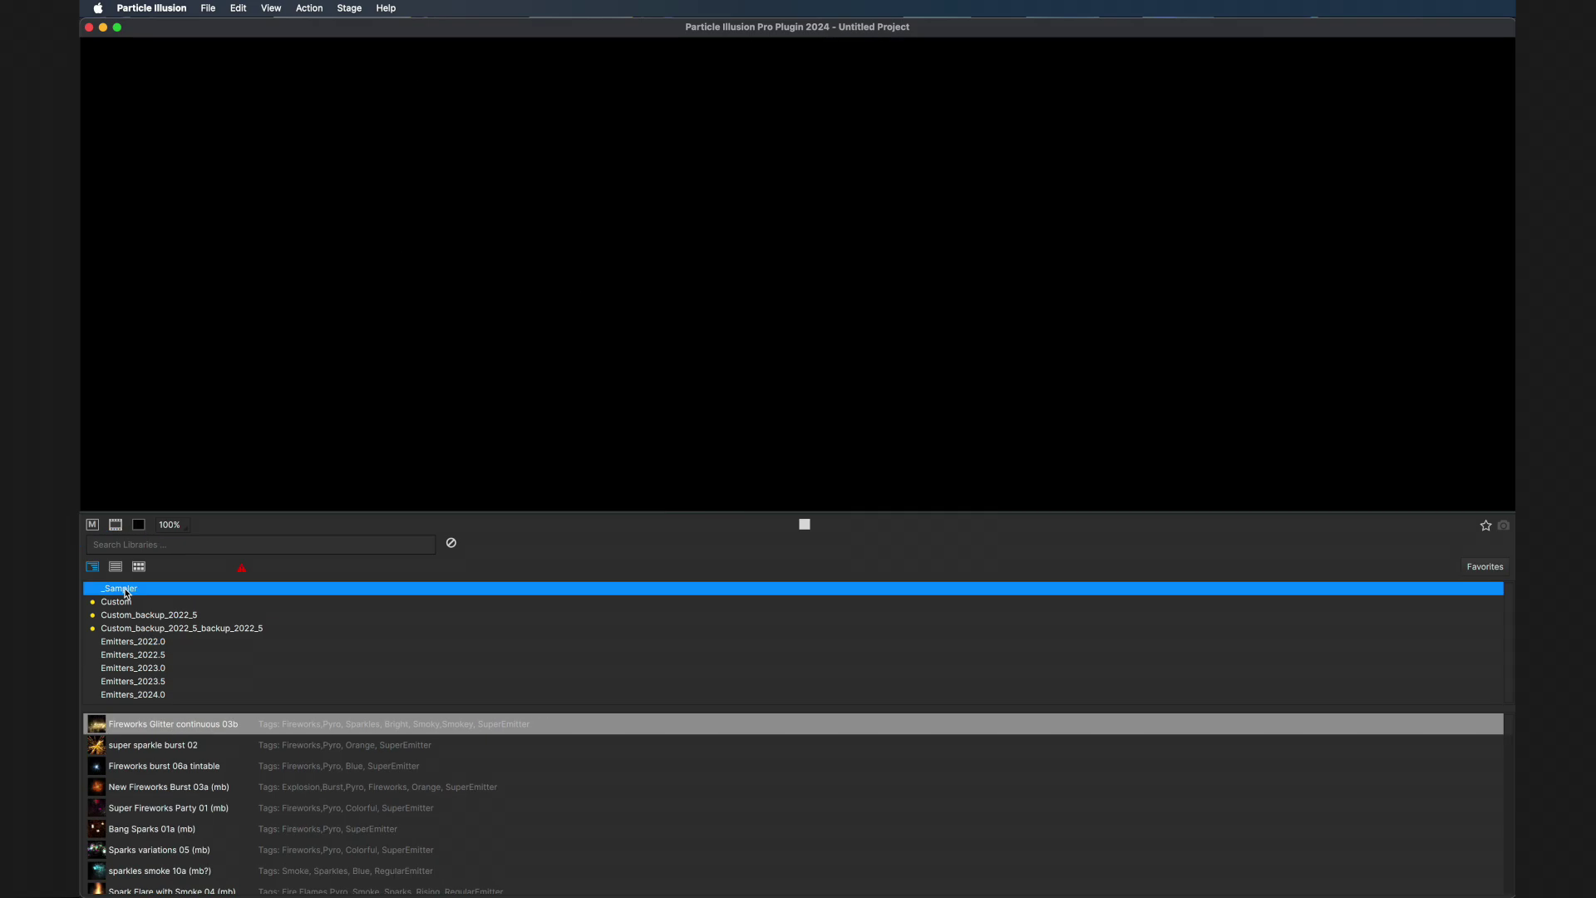
left_click(139, 567)
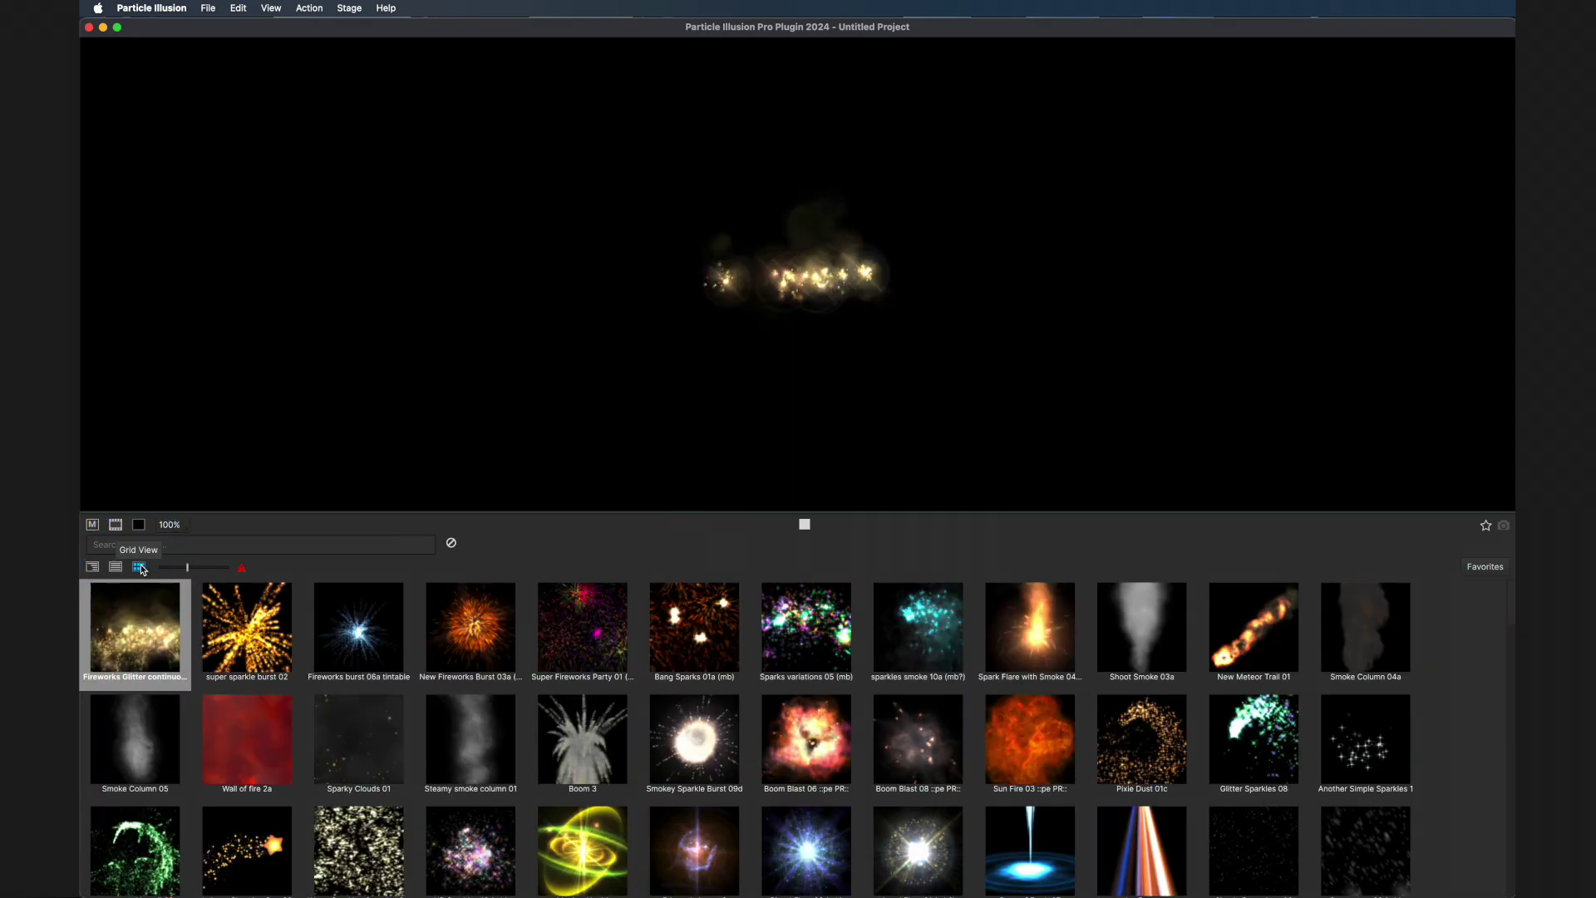
mouse_move(186, 572)
left_mouse_down()
mouse_move(237, 572)
mouse_move(188, 570)
left_mouse_up()
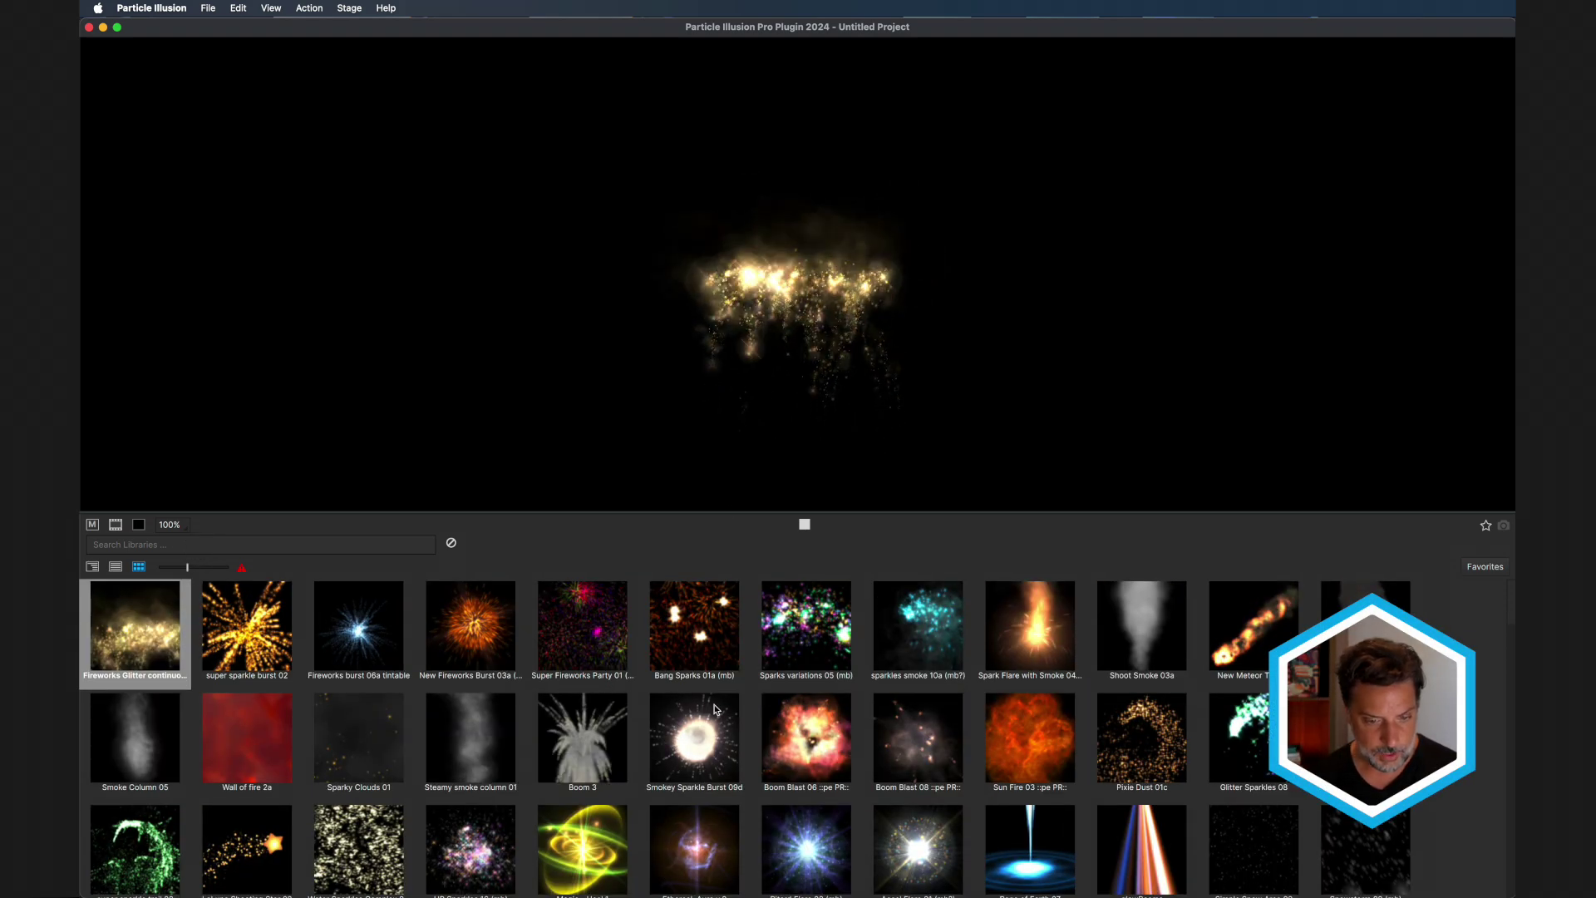
Preview the Smokey Sparkle Burst 09d, Boom 3 and Boom Blast 06 emitters.
left_click(715, 710)
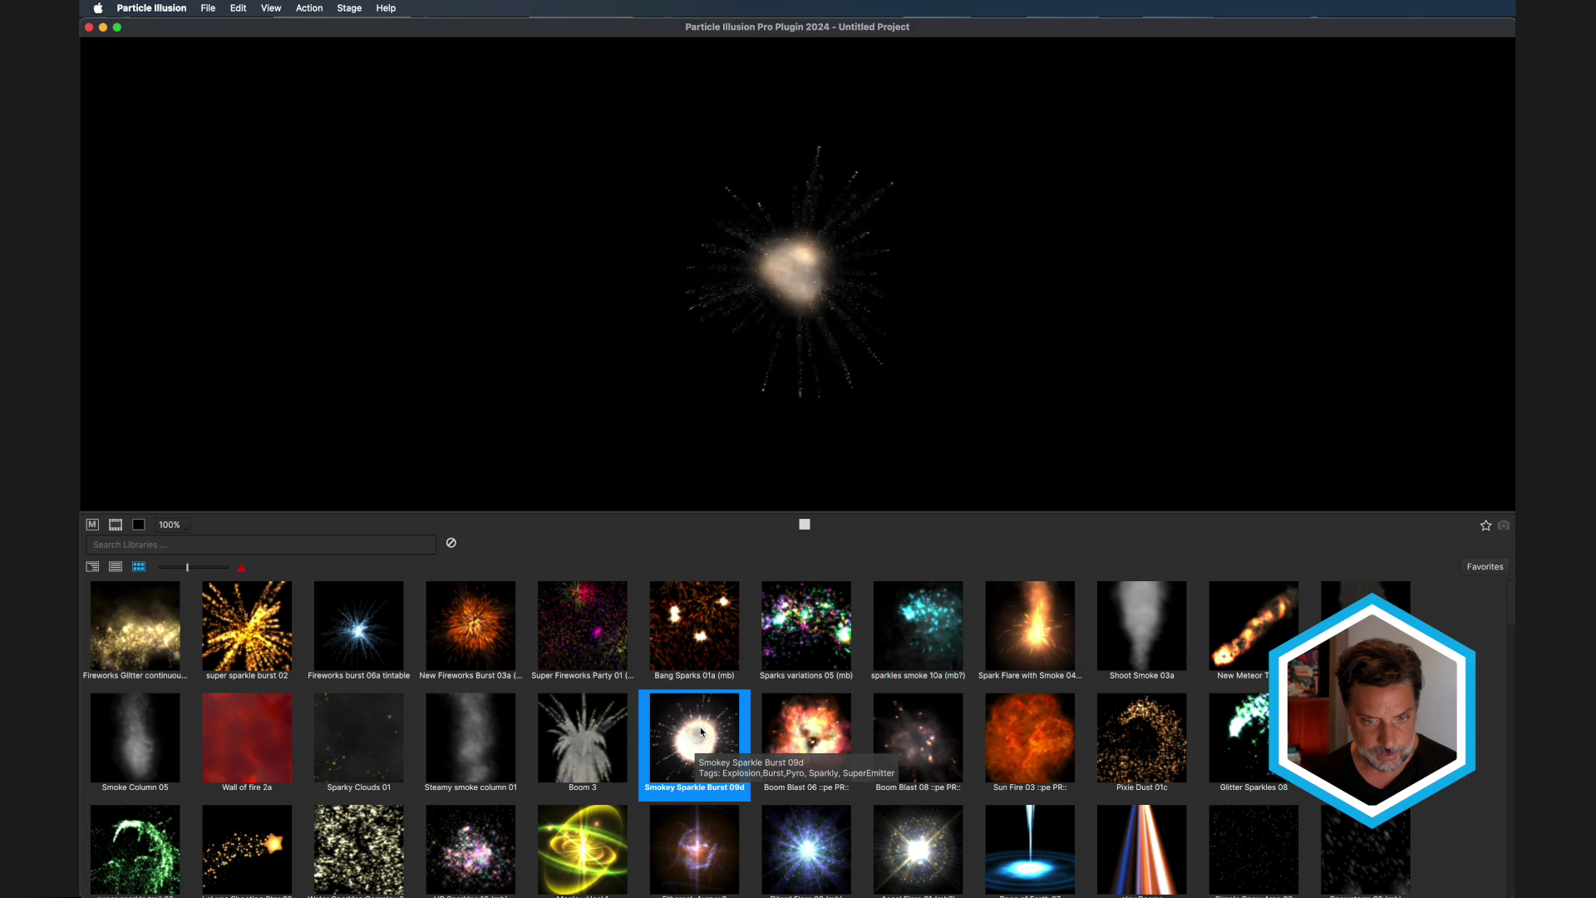
left_click(599, 750)
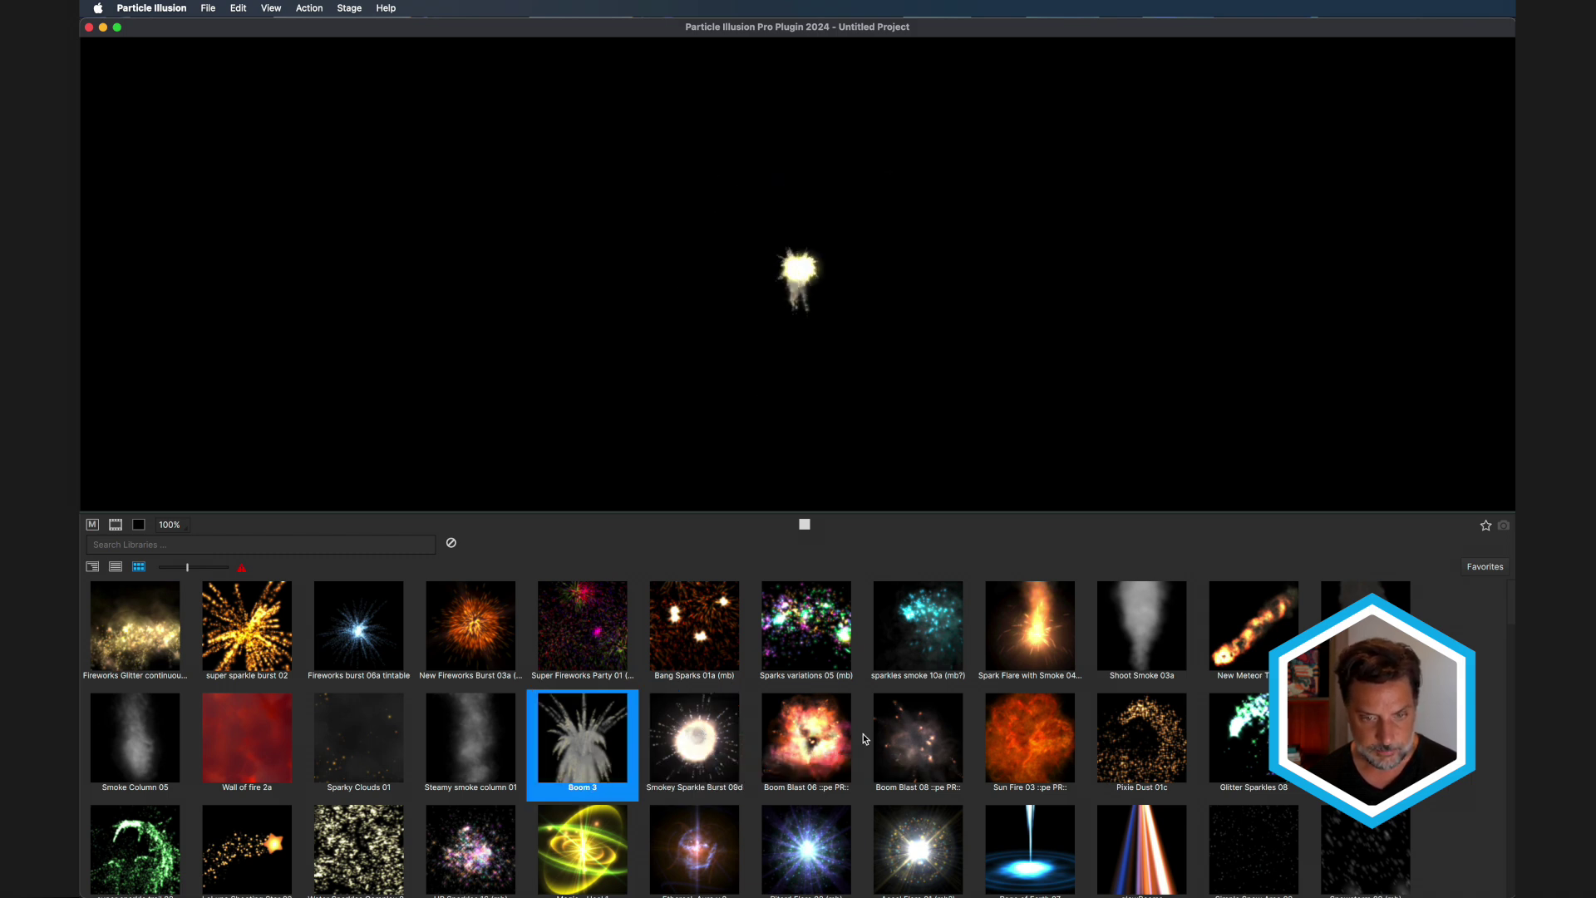
left_click(836, 745)
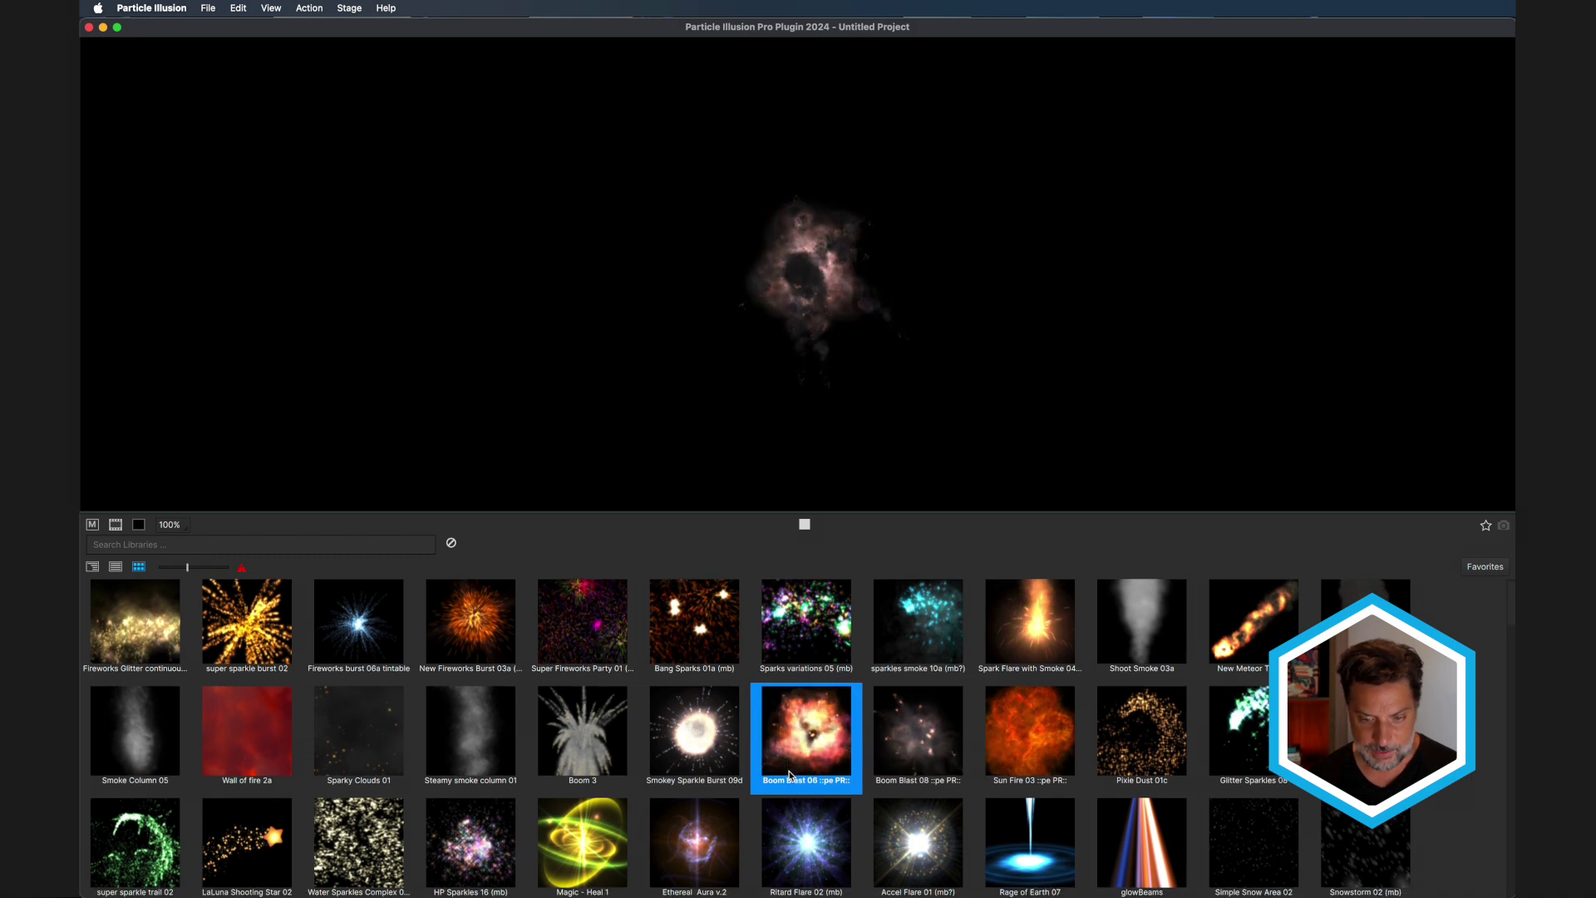
Preview the Pixie Dust 01c and glowBeams emitters, moving each one around the preview area.
scroll(827, 748, "down", 2)
left_click(1144, 689)
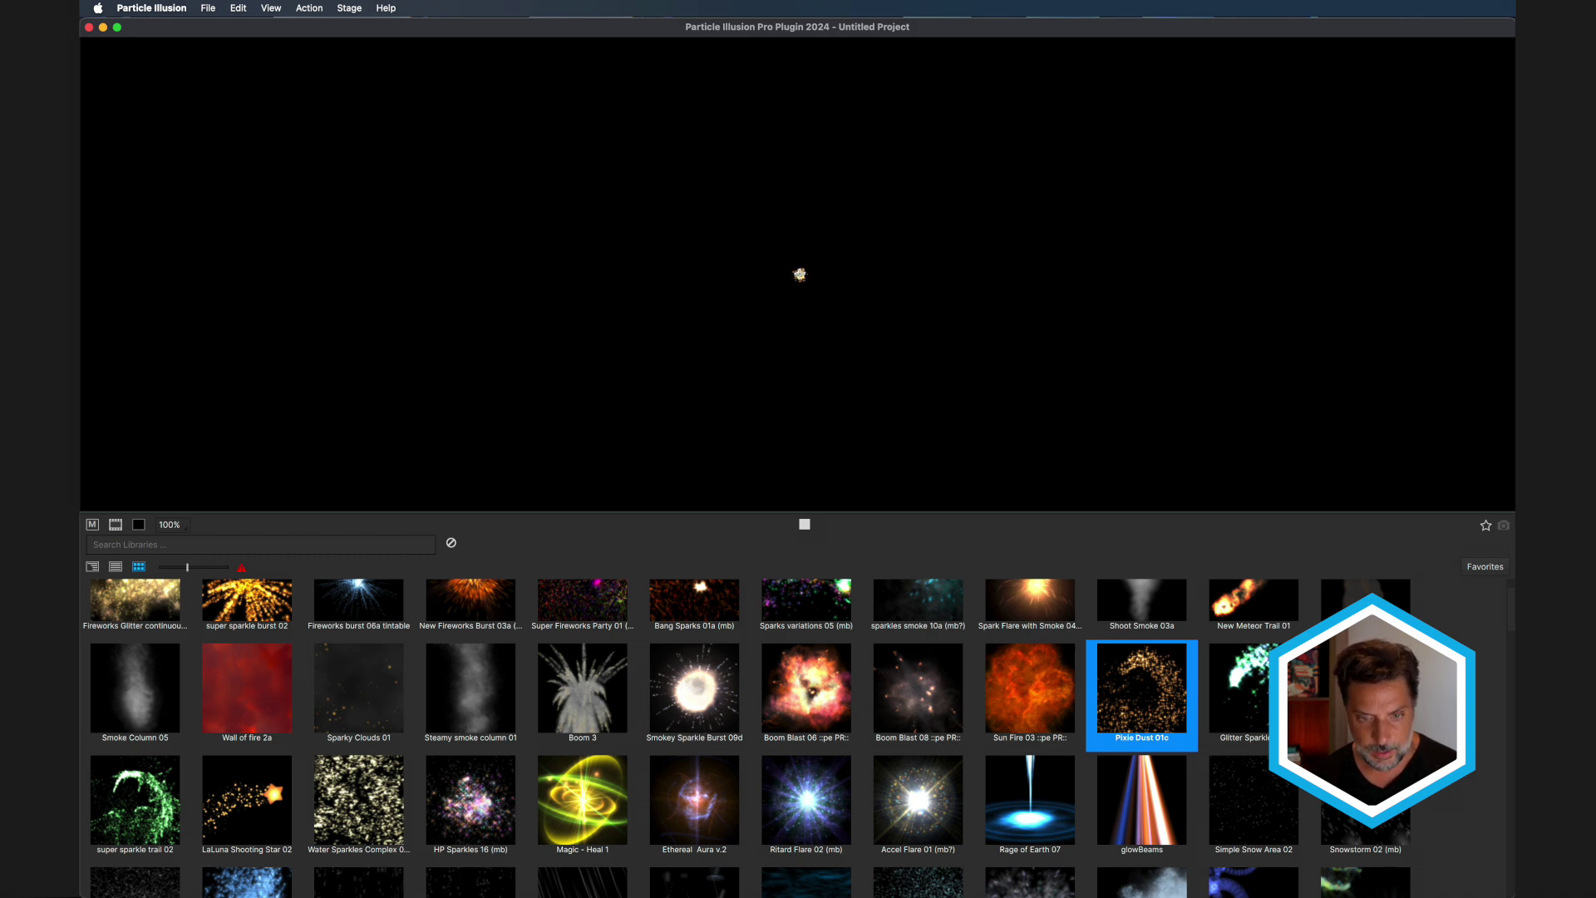
mouse_move(669, 314)
left_mouse_down()
mouse_move(576, 306)
mouse_move(740, 195)
mouse_move(801, 199)
mouse_move(910, 249)
mouse_move(1020, 224)
mouse_move(1031, 163)
left_mouse_up()
mouse_move(875, 146)
left_mouse_down()
mouse_move(459, 247)
mouse_move(474, 211)
mouse_move(734, 174)
mouse_move(877, 248)
mouse_move(1054, 278)
mouse_move(1012, 177)
mouse_move(598, 325)
mouse_move(570, 236)
mouse_move(853, 157)
mouse_move(911, 185)
mouse_move(1085, 389)
mouse_move(1089, 203)
mouse_move(1061, 139)
mouse_move(489, 371)
mouse_move(530, 280)
mouse_move(785, 217)
mouse_move(885, 299)
mouse_move(950, 243)
mouse_move(958, 53)
mouse_move(496, 348)
mouse_move(411, 370)
mouse_move(696, 296)
mouse_move(715, 306)
mouse_move(776, 231)
mouse_move(590, 169)
mouse_move(387, 420)
mouse_move(479, 282)
mouse_move(827, 293)
mouse_move(888, 239)
mouse_move(743, 191)
mouse_move(506, 446)
mouse_move(605, 321)
mouse_move(800, 331)
mouse_move(802, 298)
left_mouse_up()
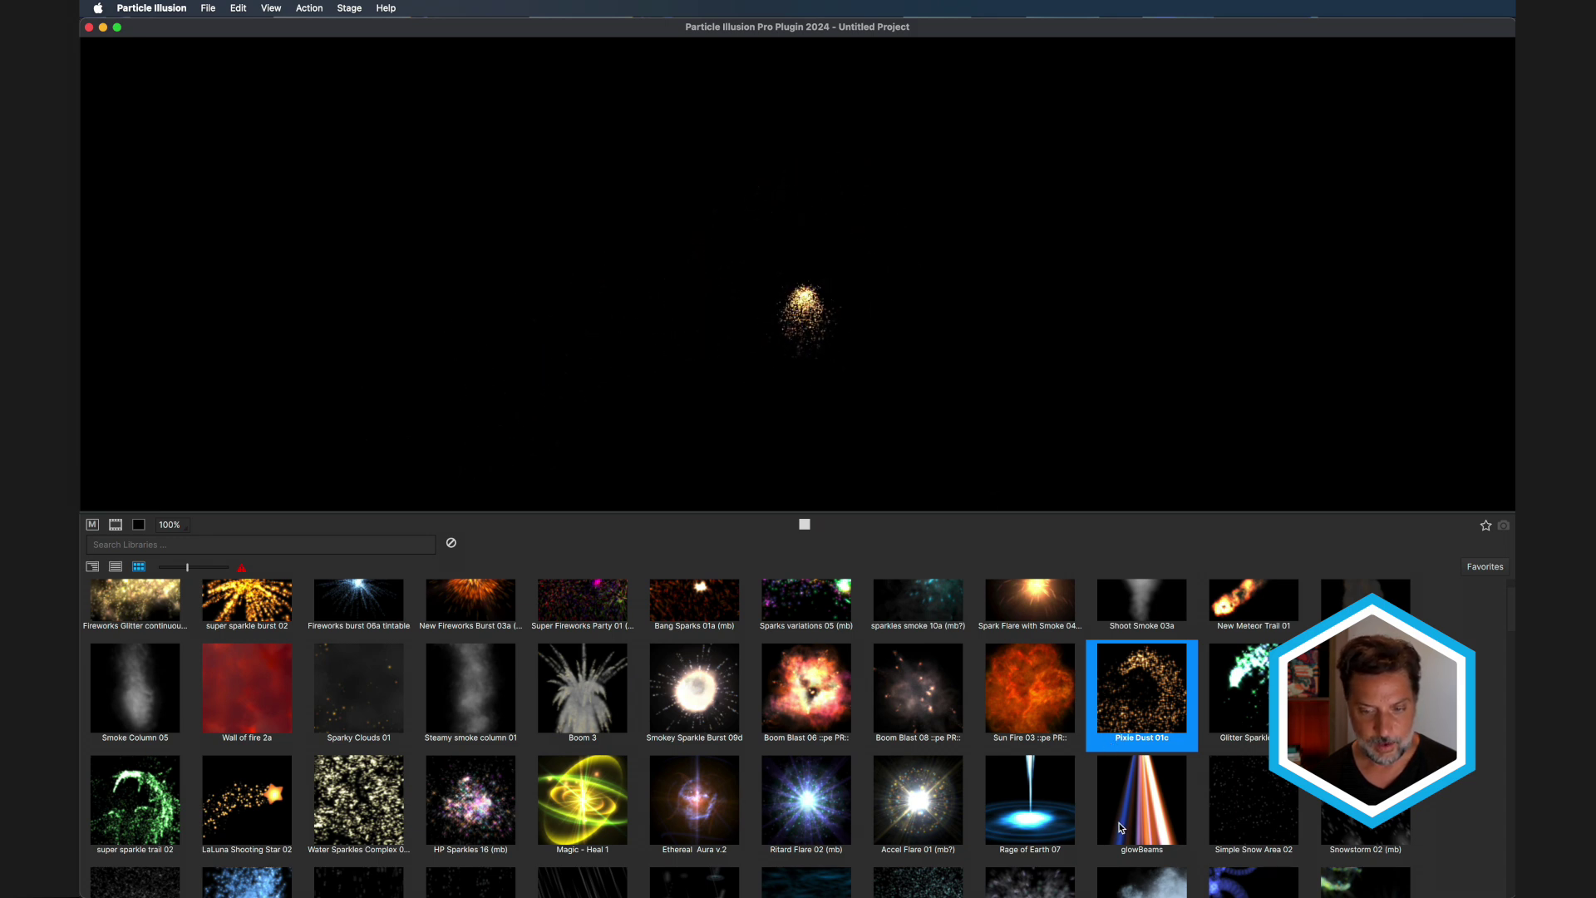
left_click(1137, 825)
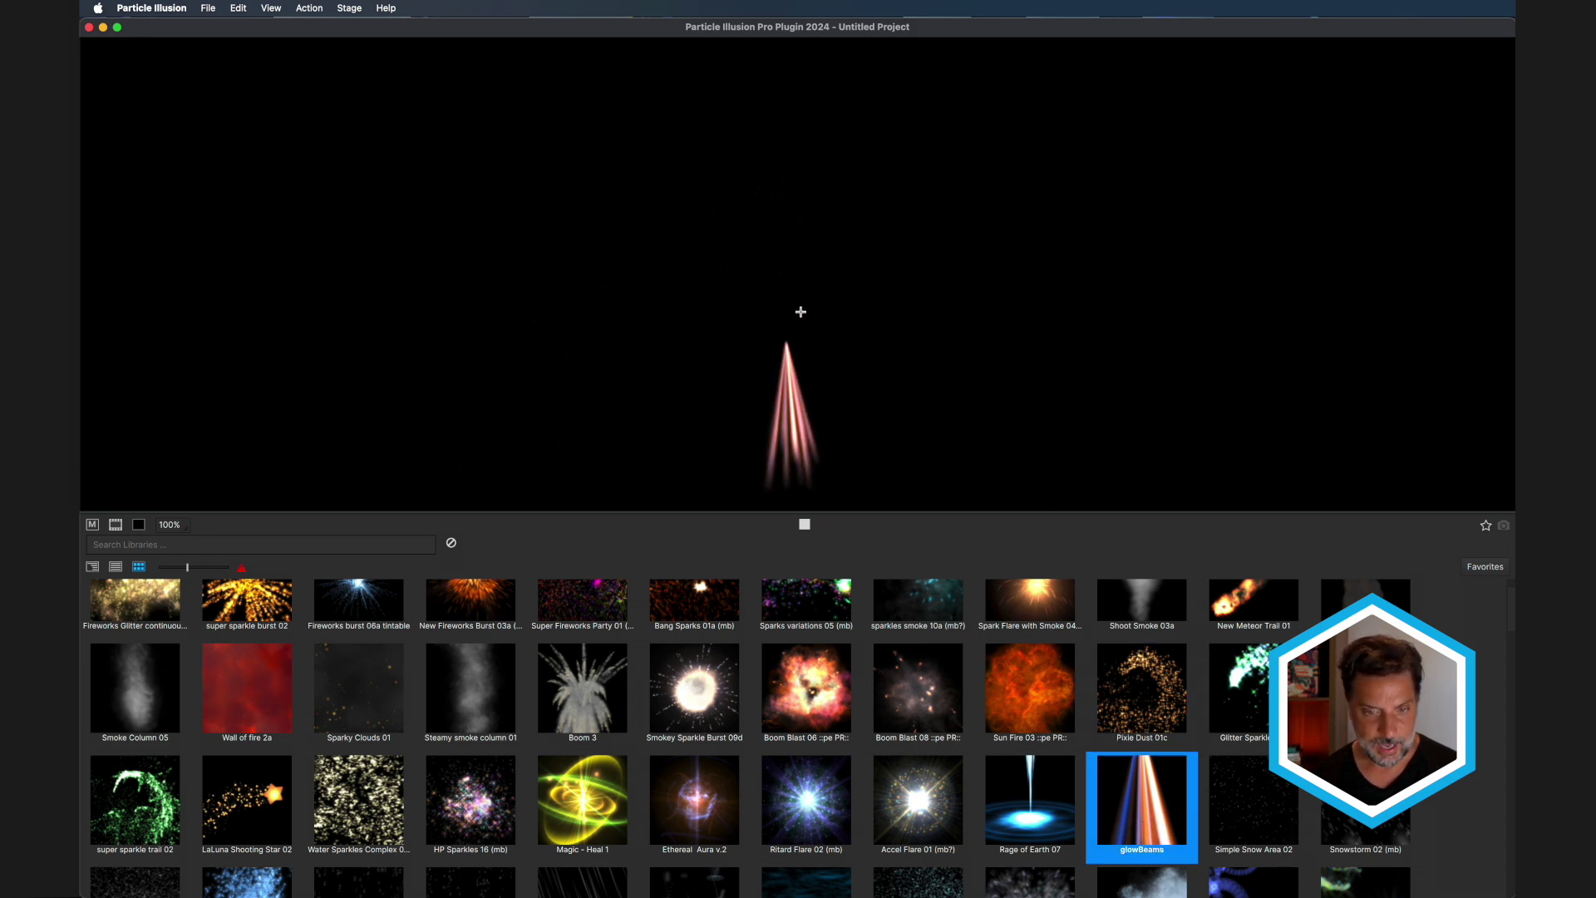
mouse_move(799, 313)
left_mouse_down()
mouse_move(952, 309)
mouse_move(602, 391)
mouse_move(843, 126)
mouse_move(537, 258)
mouse_move(483, 305)
mouse_move(919, 227)
mouse_move(777, 275)
left_mouse_up()
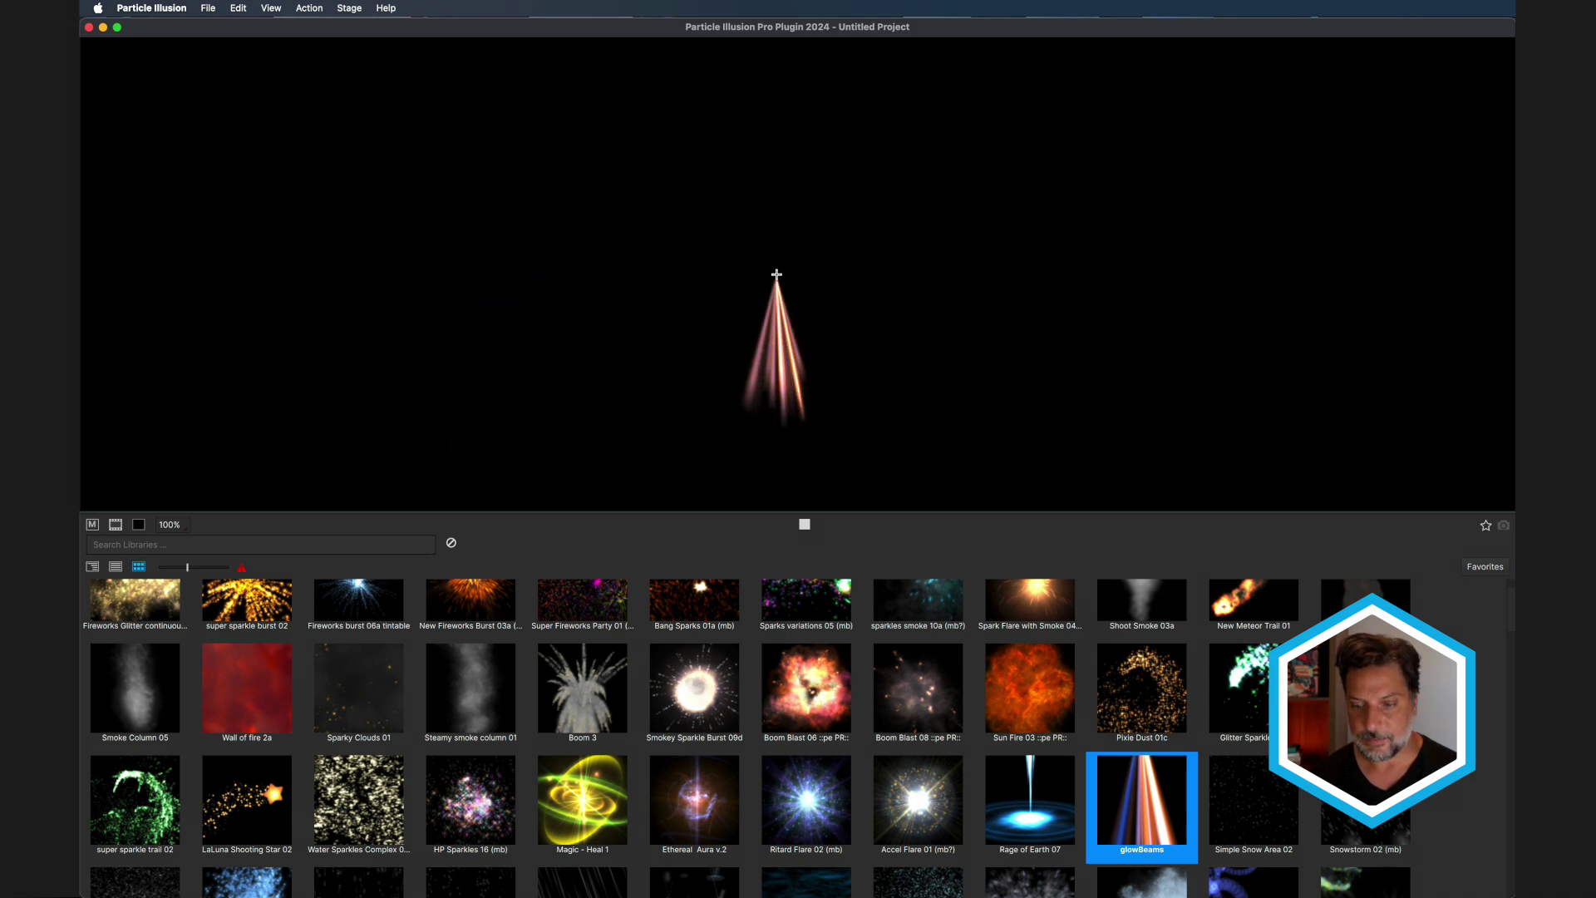
Switch to the Emitters_2023.0 library and show its emitters in Grid View.
left_click(93, 567)
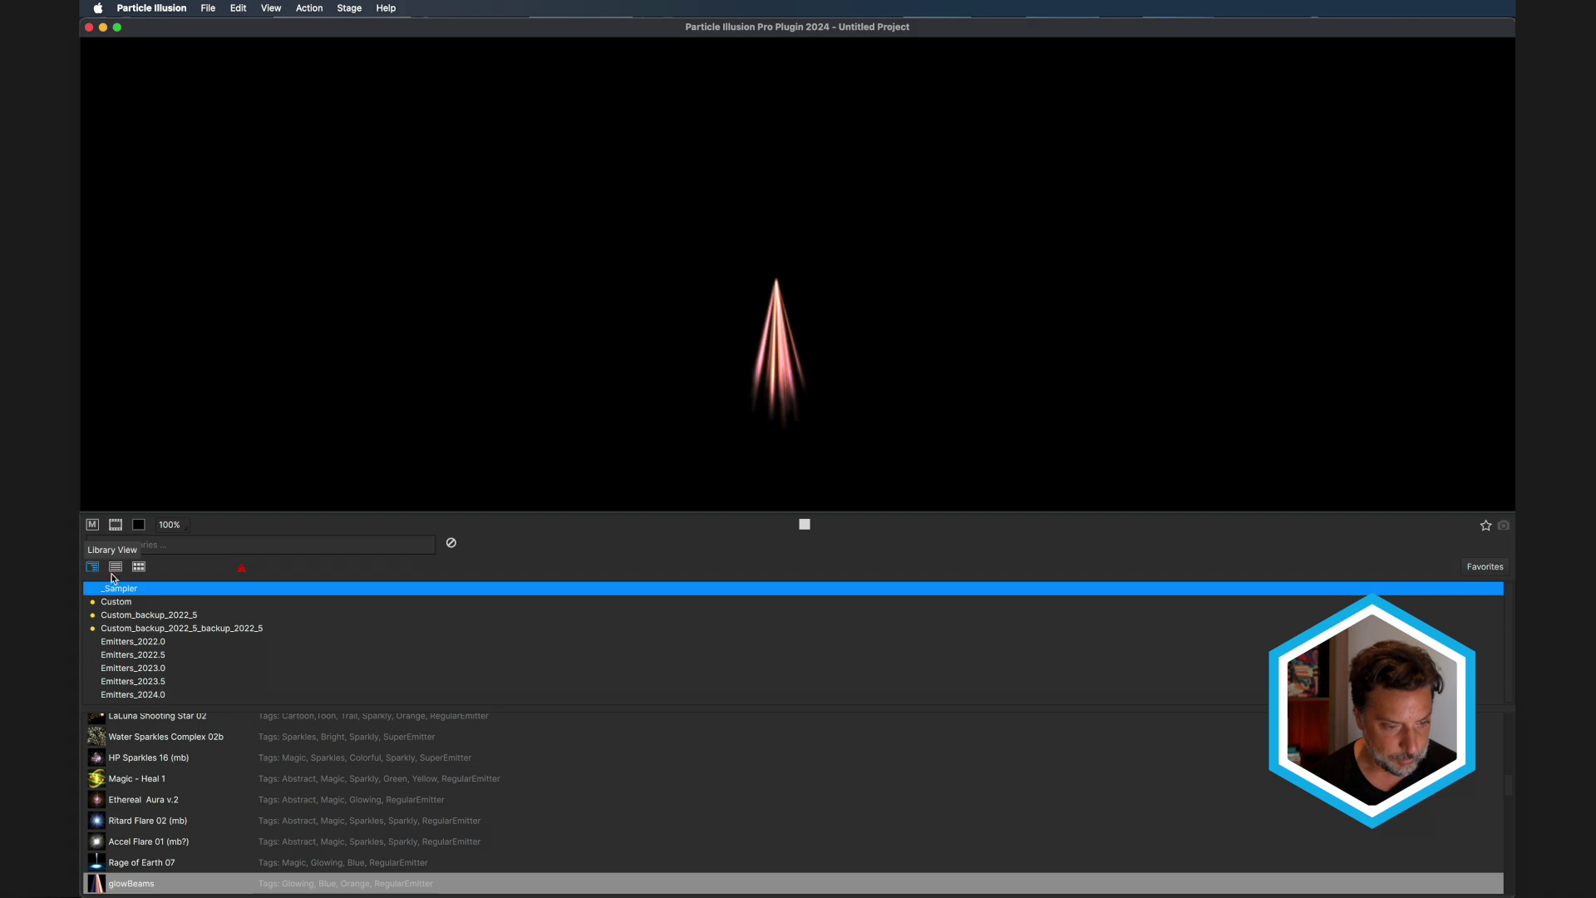
left_click(133, 669)
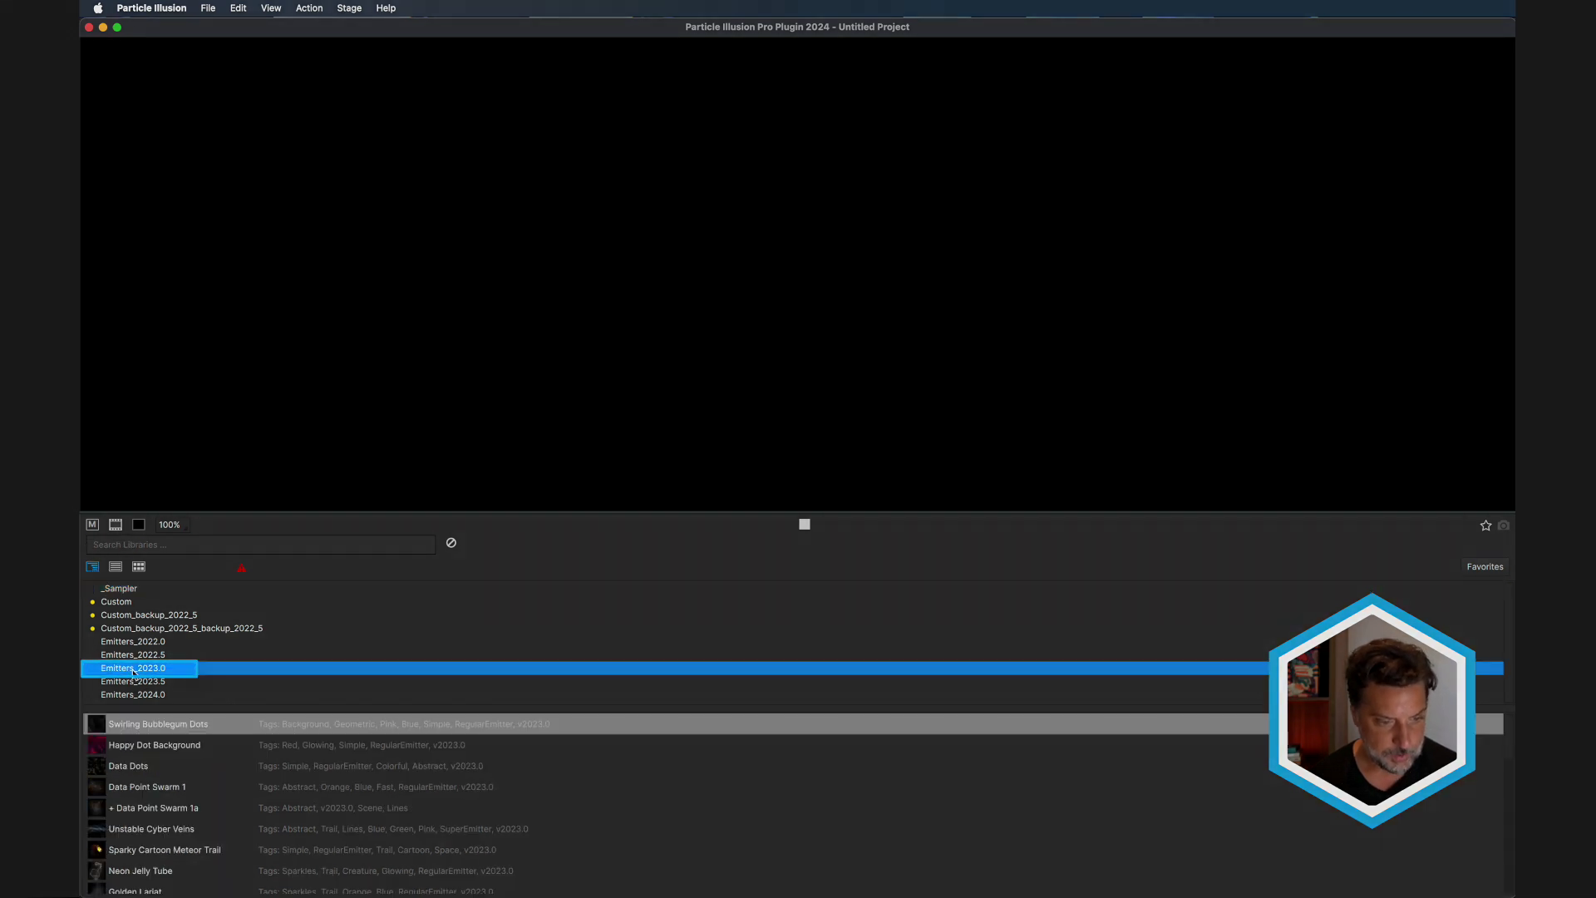
left_click(139, 567)
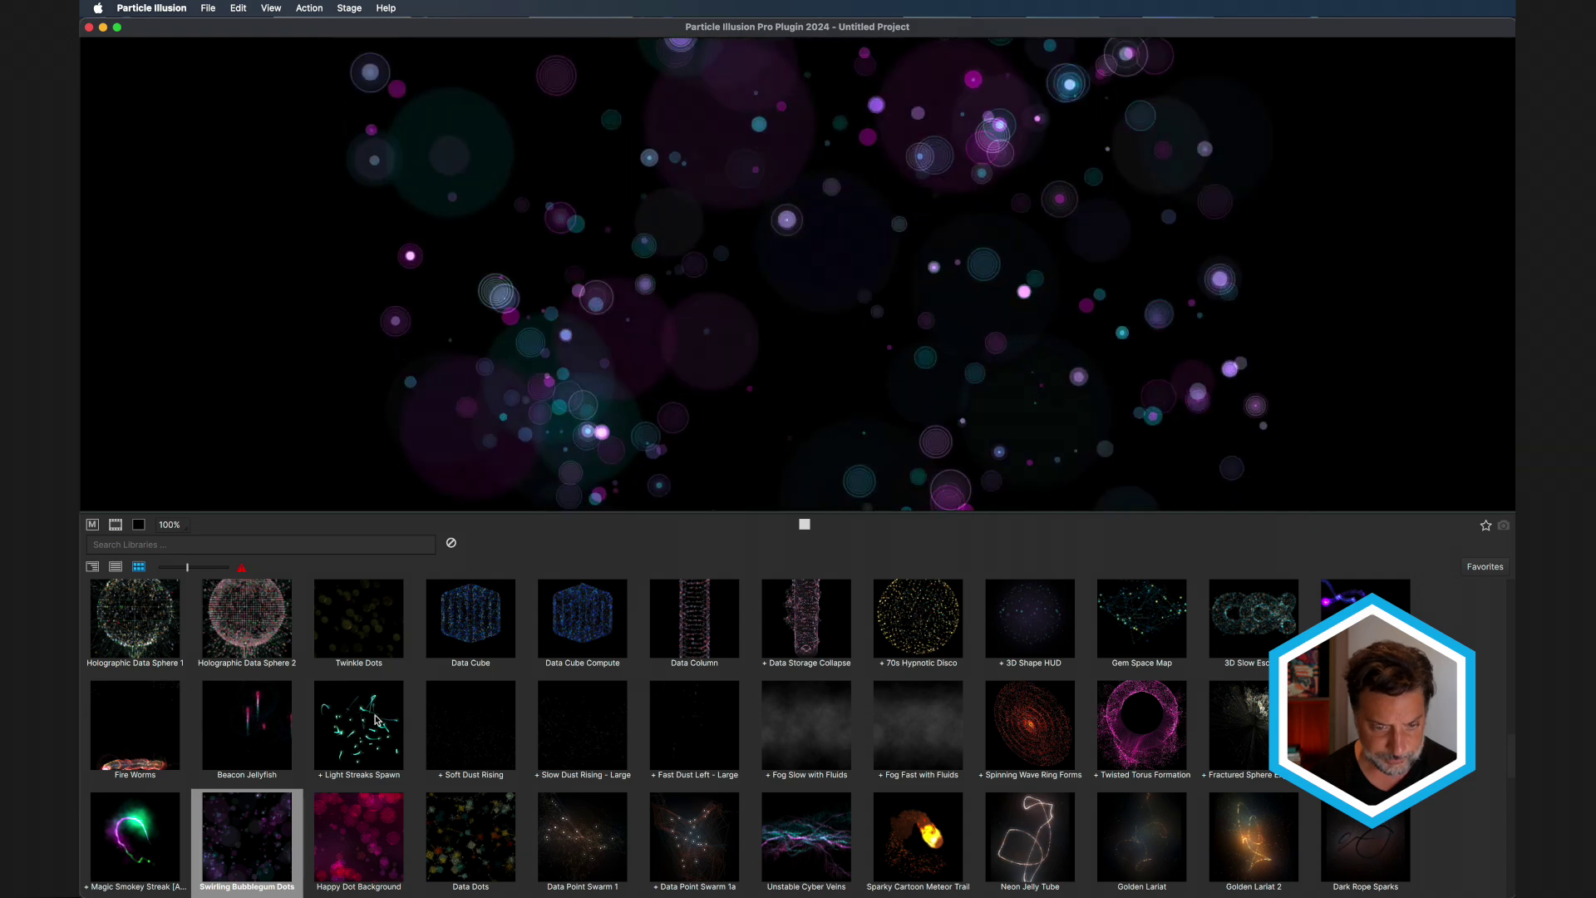
Preview the Data Column, Data Storage Collapse, 70s Hypnotic Disco and Cube Flow emitters.
left_click(695, 625)
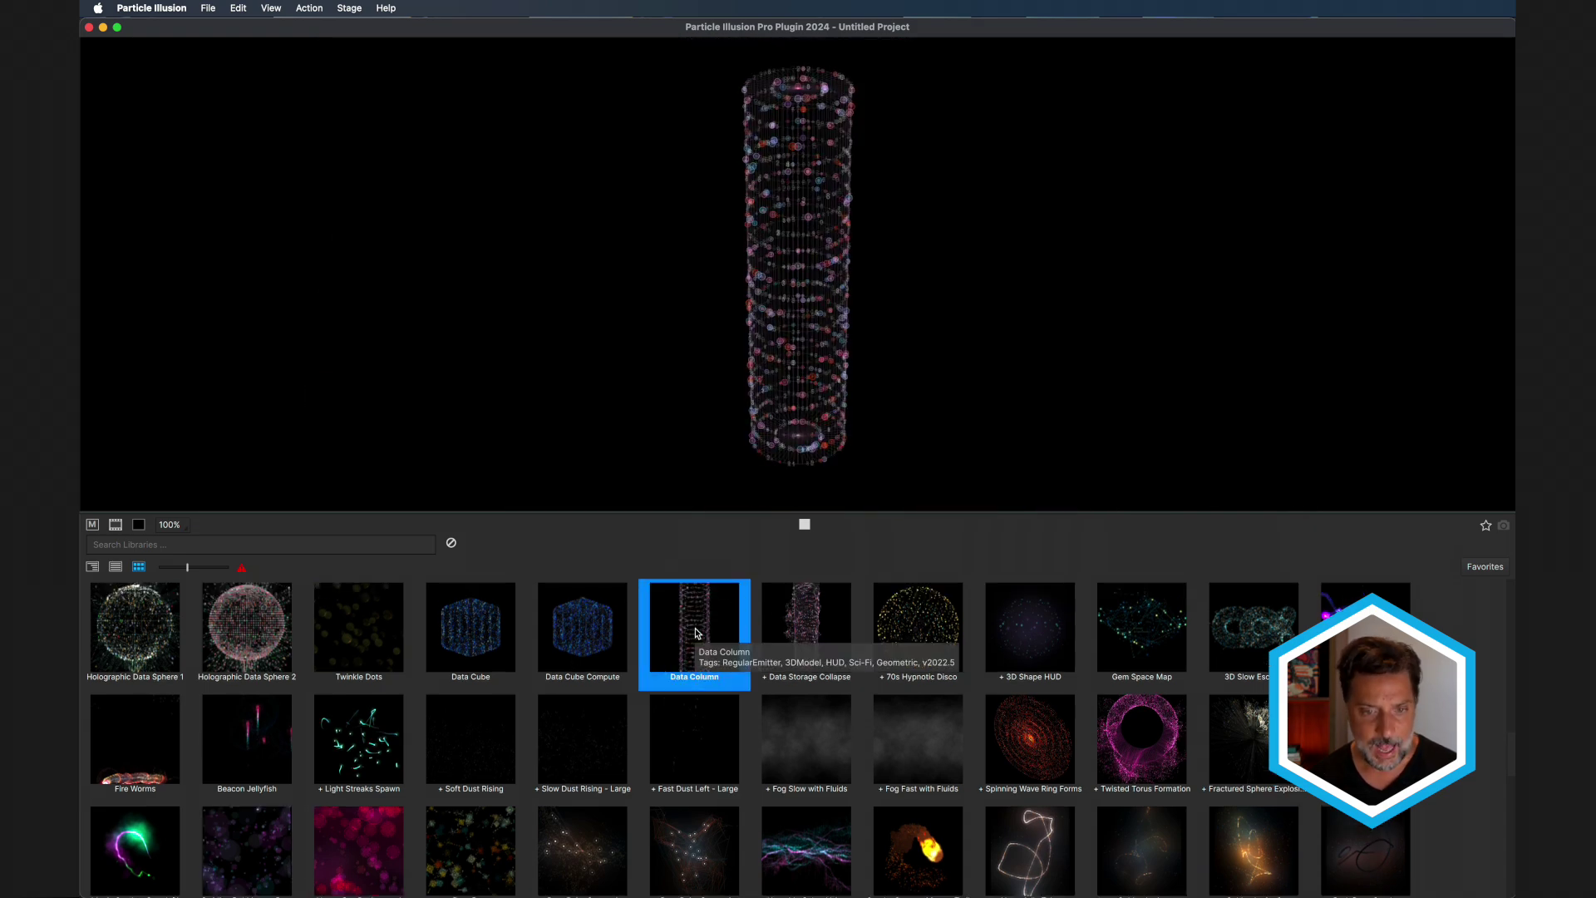
left_click(807, 625)
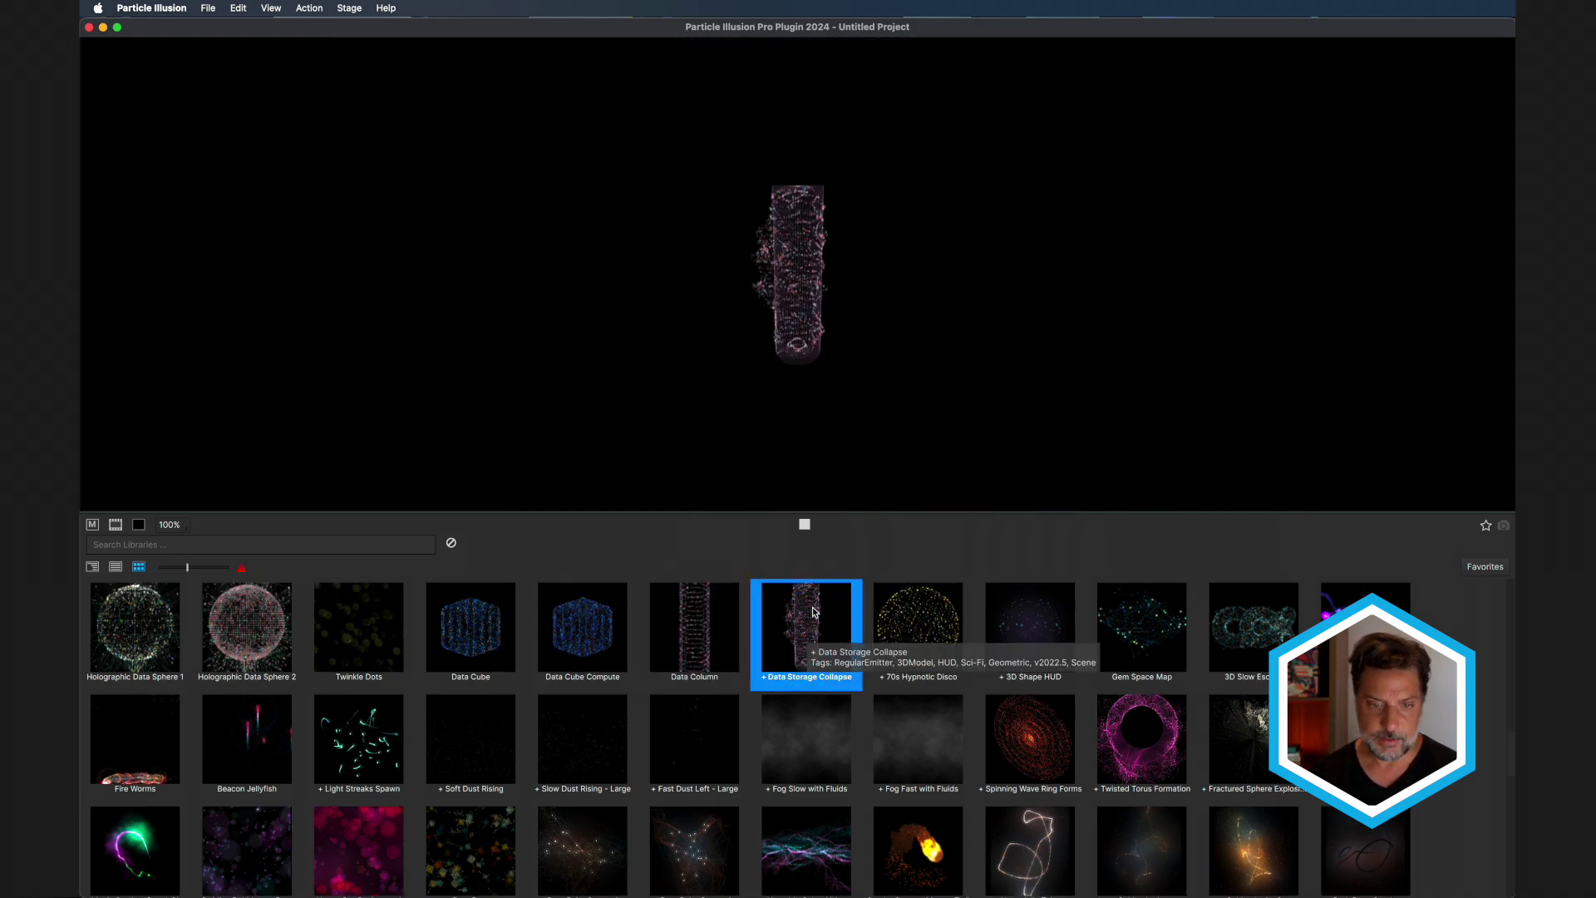
left_click(929, 622)
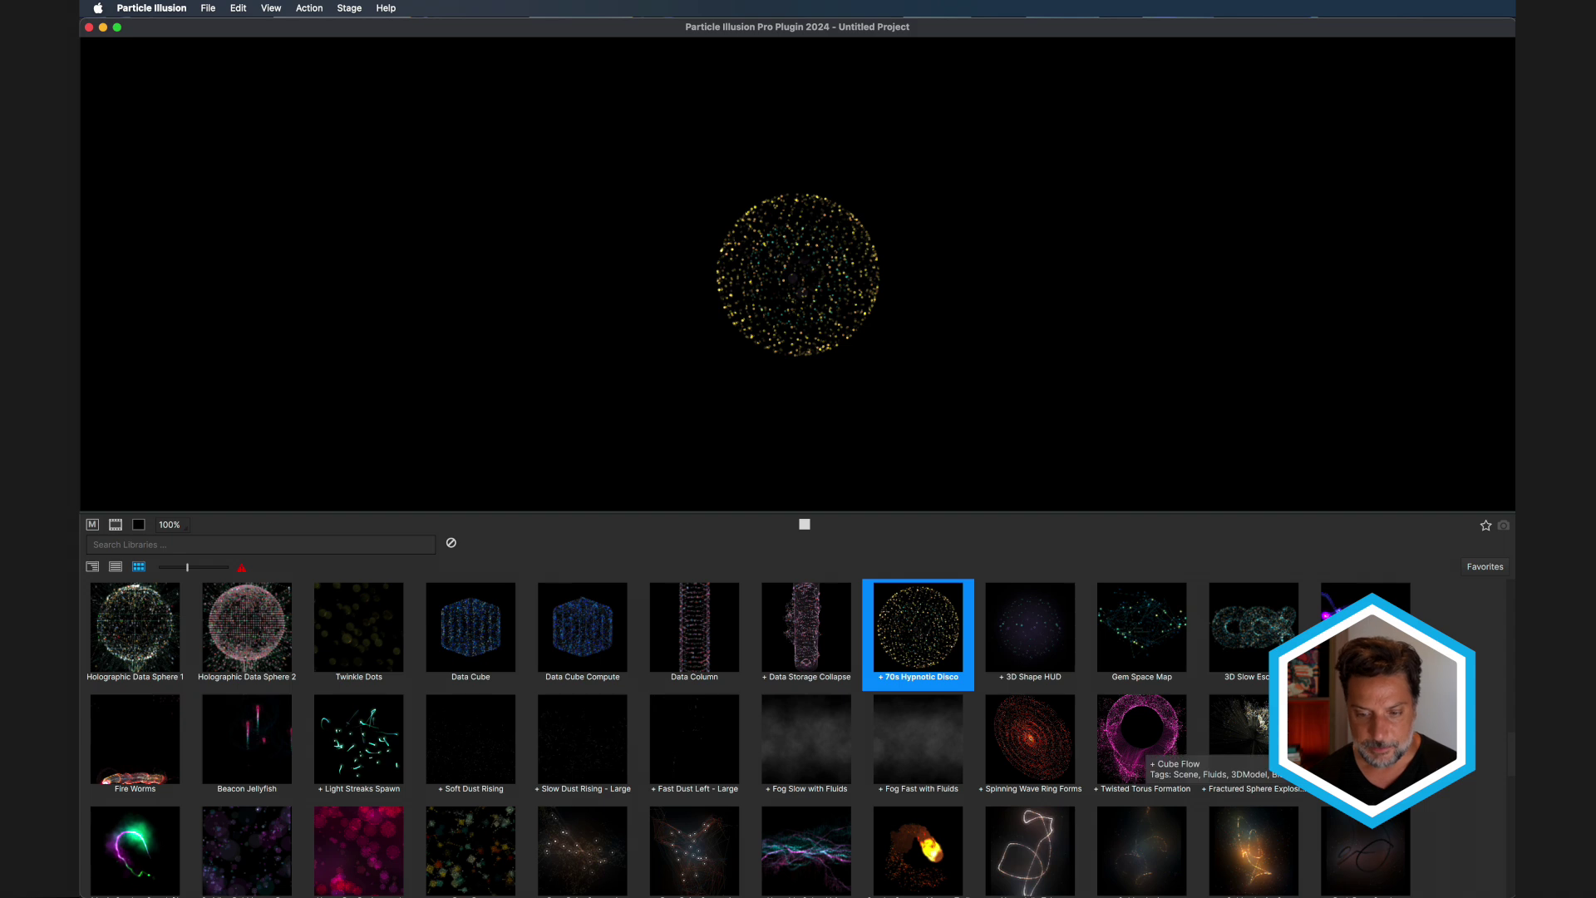
left_click(1339, 748)
left_click(918, 676)
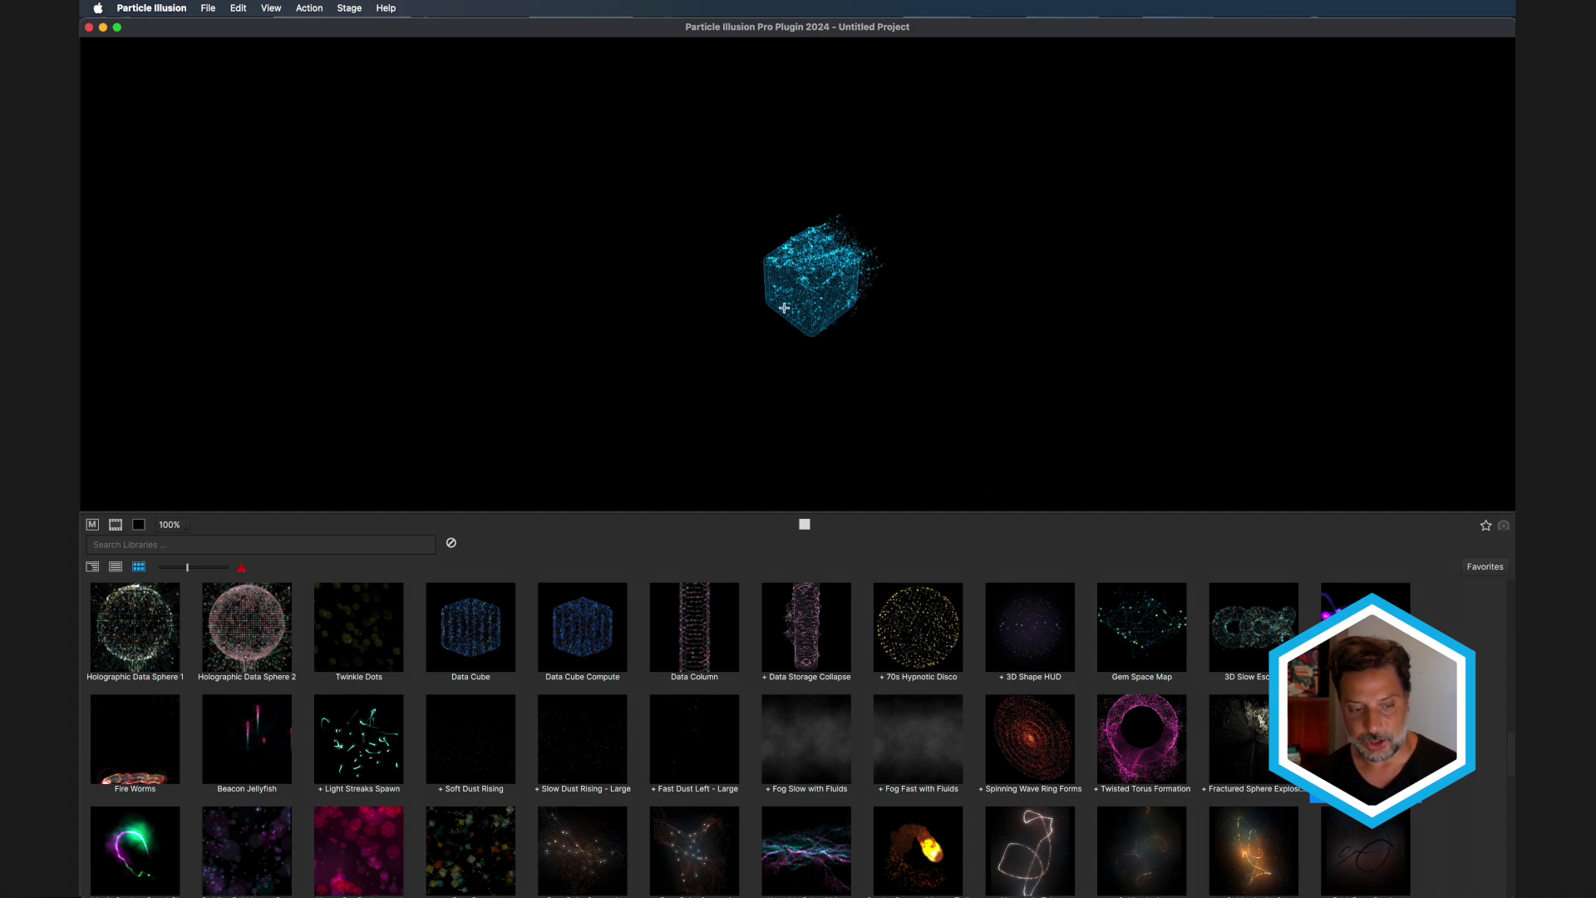
Preview the Holographic Data Sphere 1 emitter and add it to the project.
left_click(154, 627)
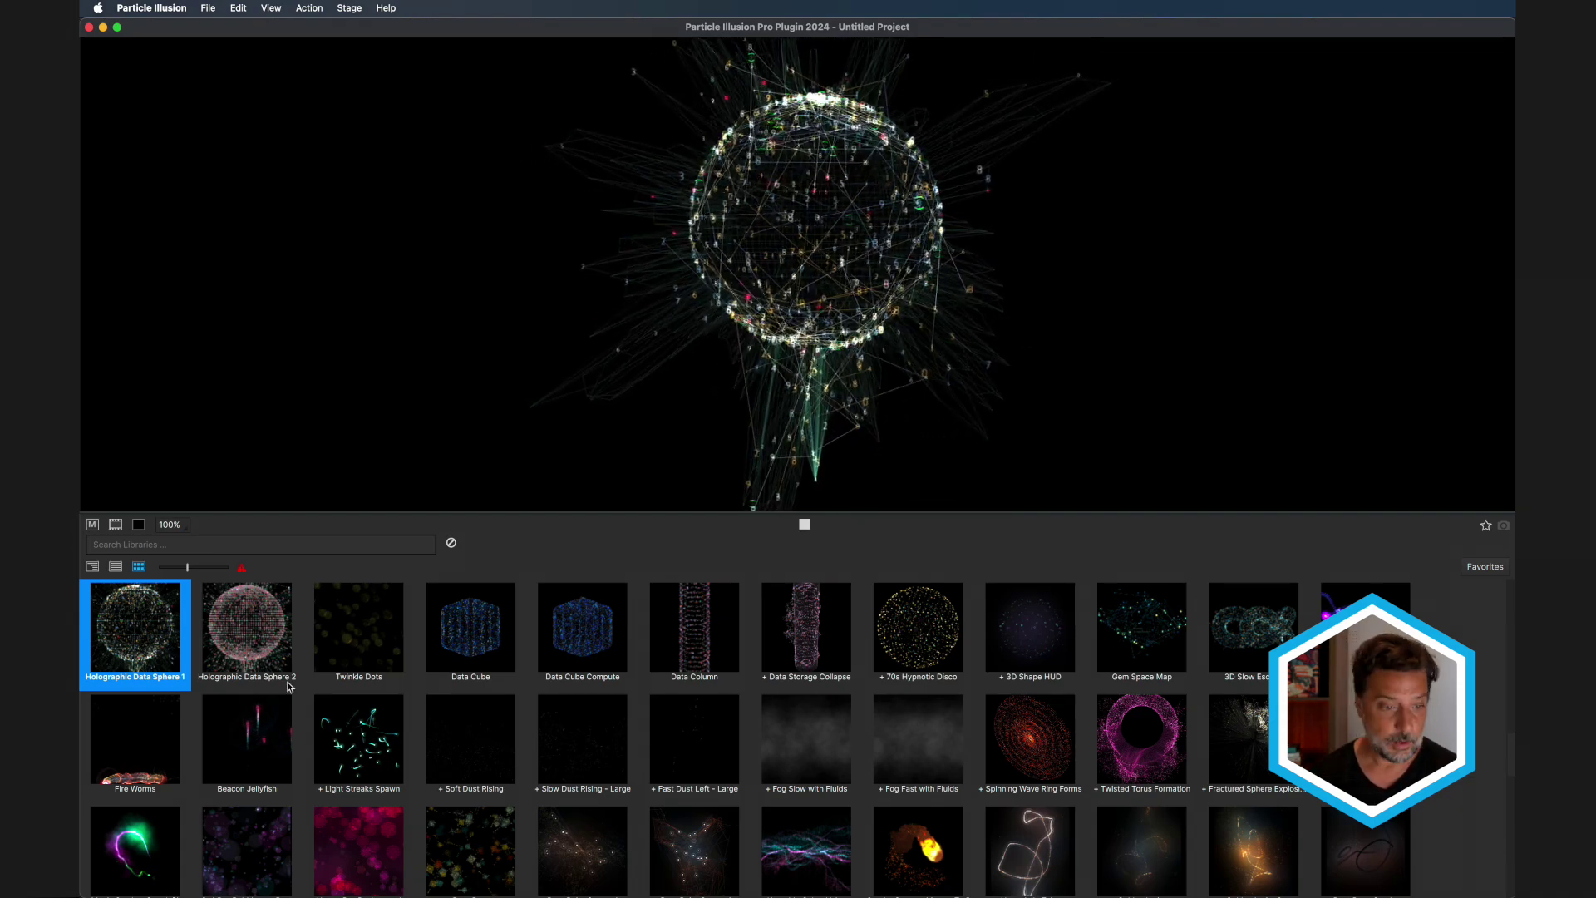
double_click(140, 649)
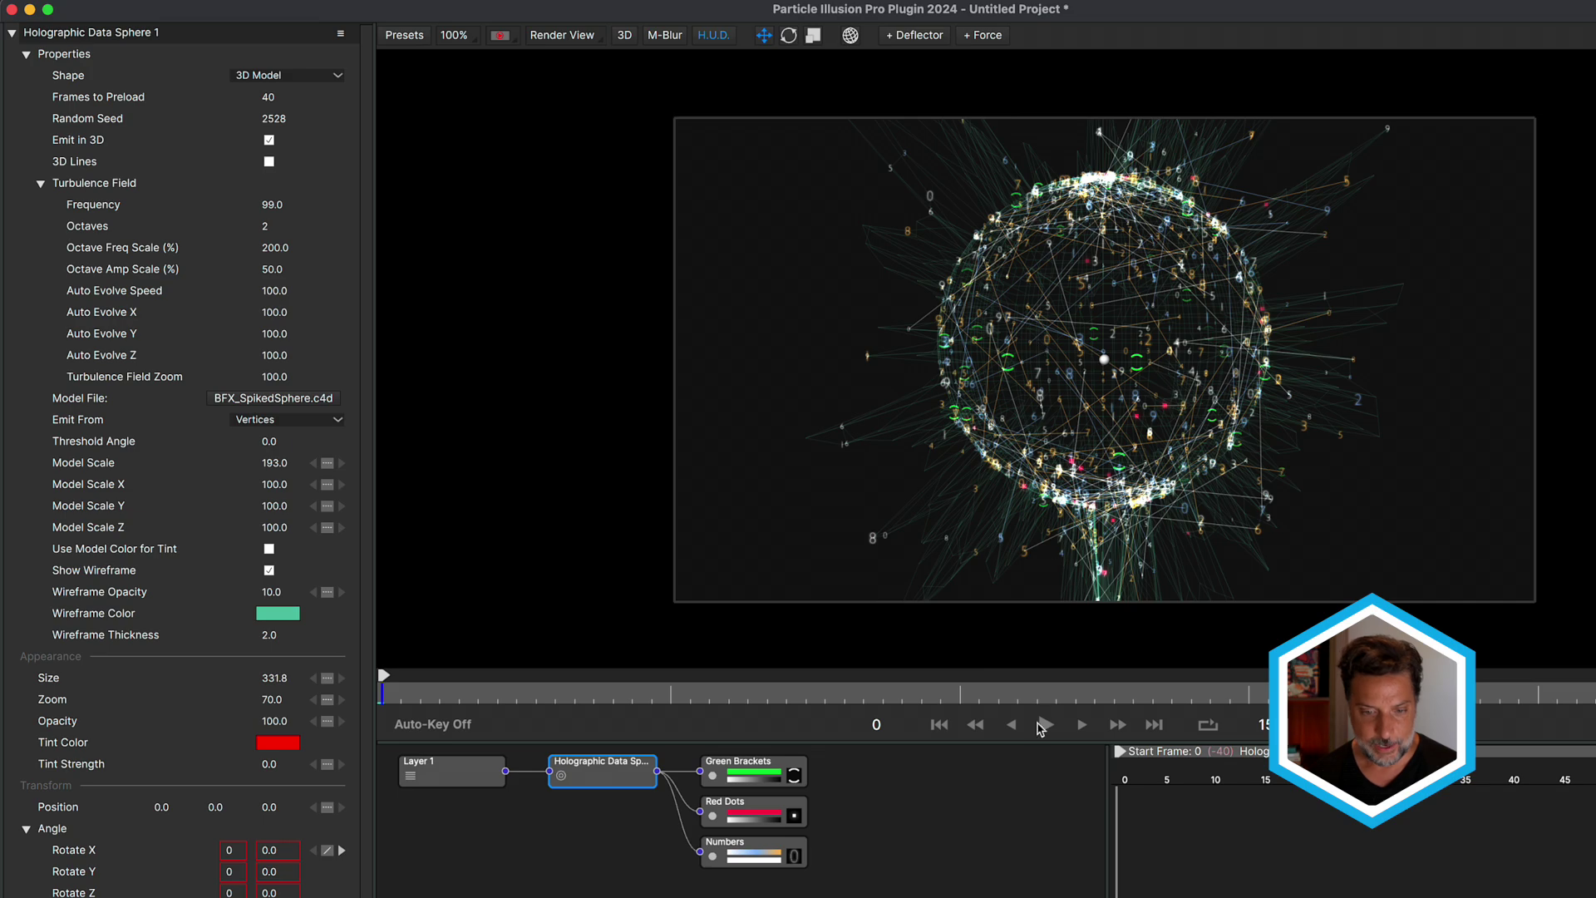
Play the sphere animation and examine the emitter node with its Green Brackets, Red Dots and Numbers particles.
left_click(1046, 726)
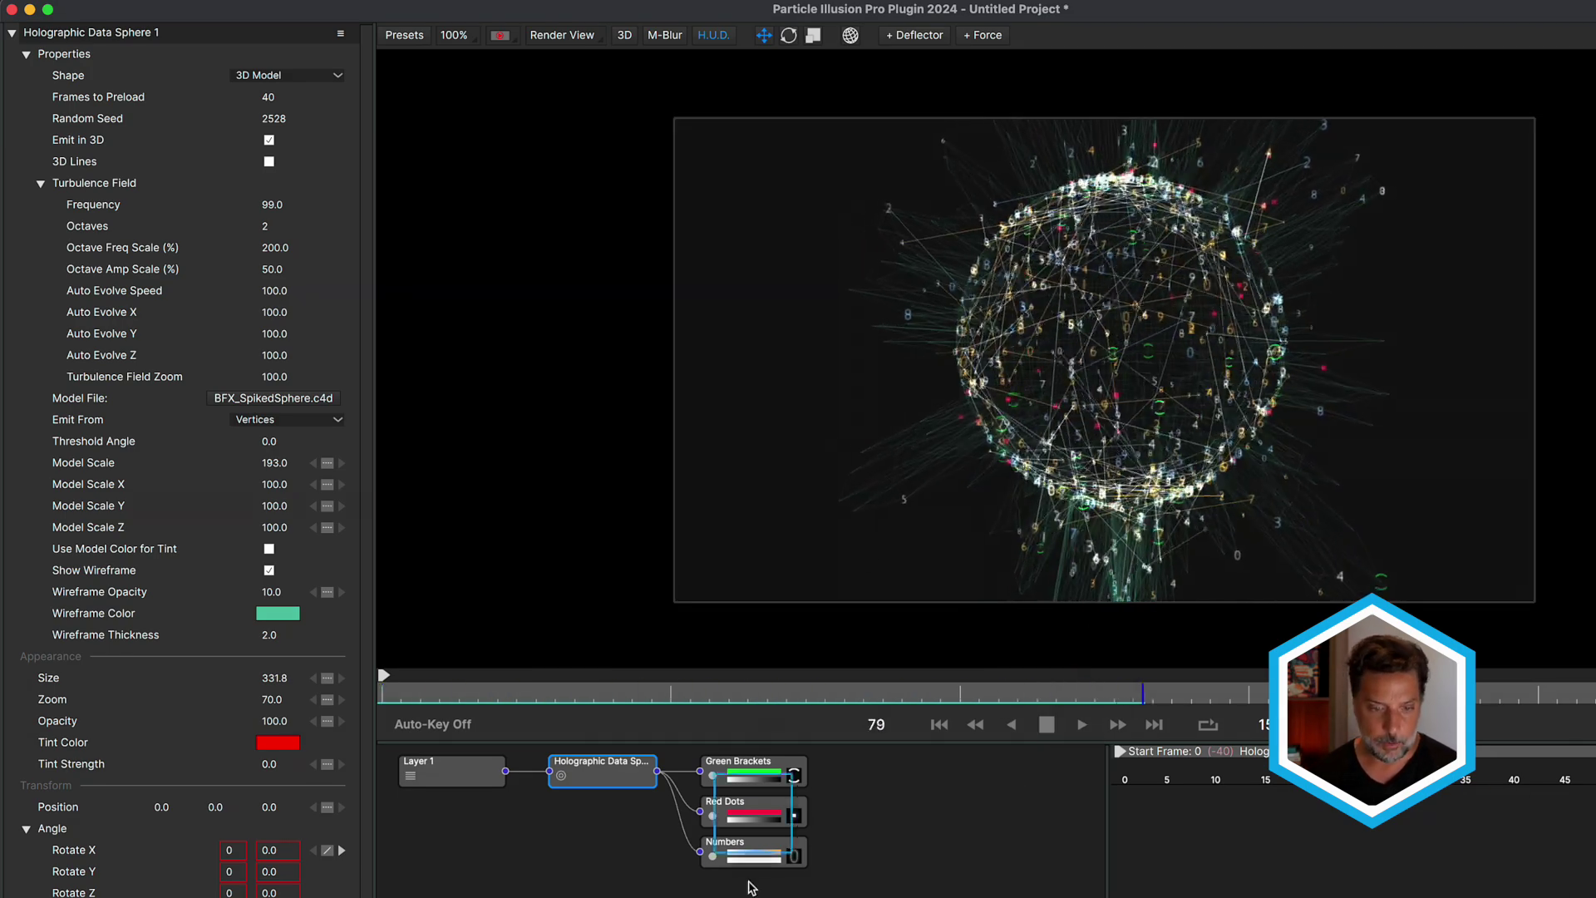
left_click(766, 836)
left_click(604, 780)
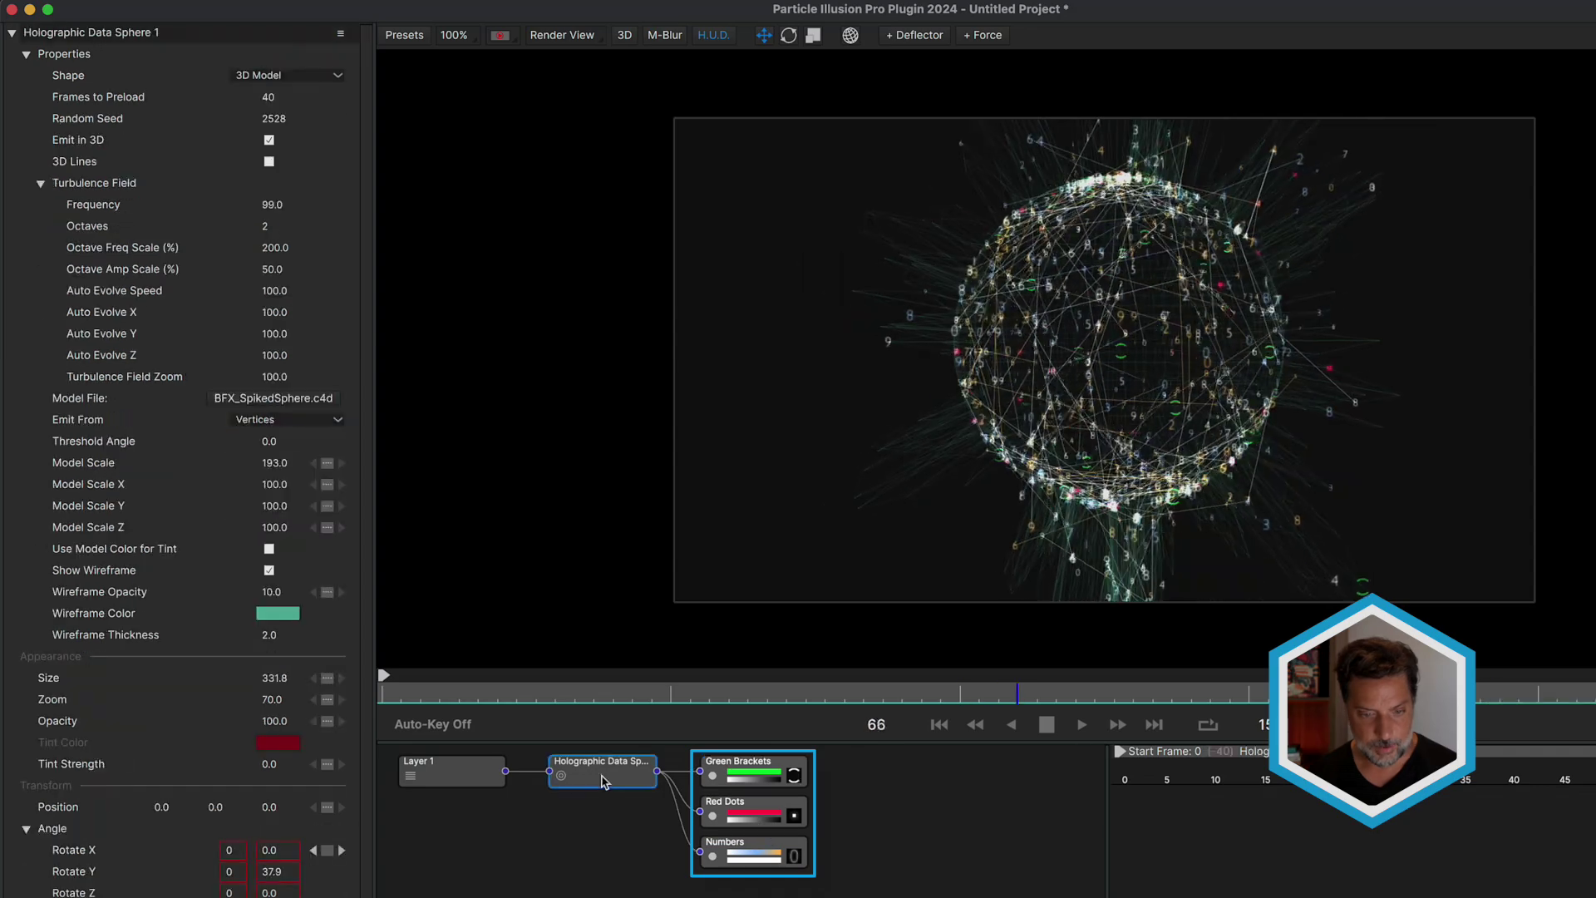
Turn off the Green Brackets, Red Dots and Numbers particles of the Holographic Data Sphere 1 emitter.
left_click(734, 772)
left_click(638, 771)
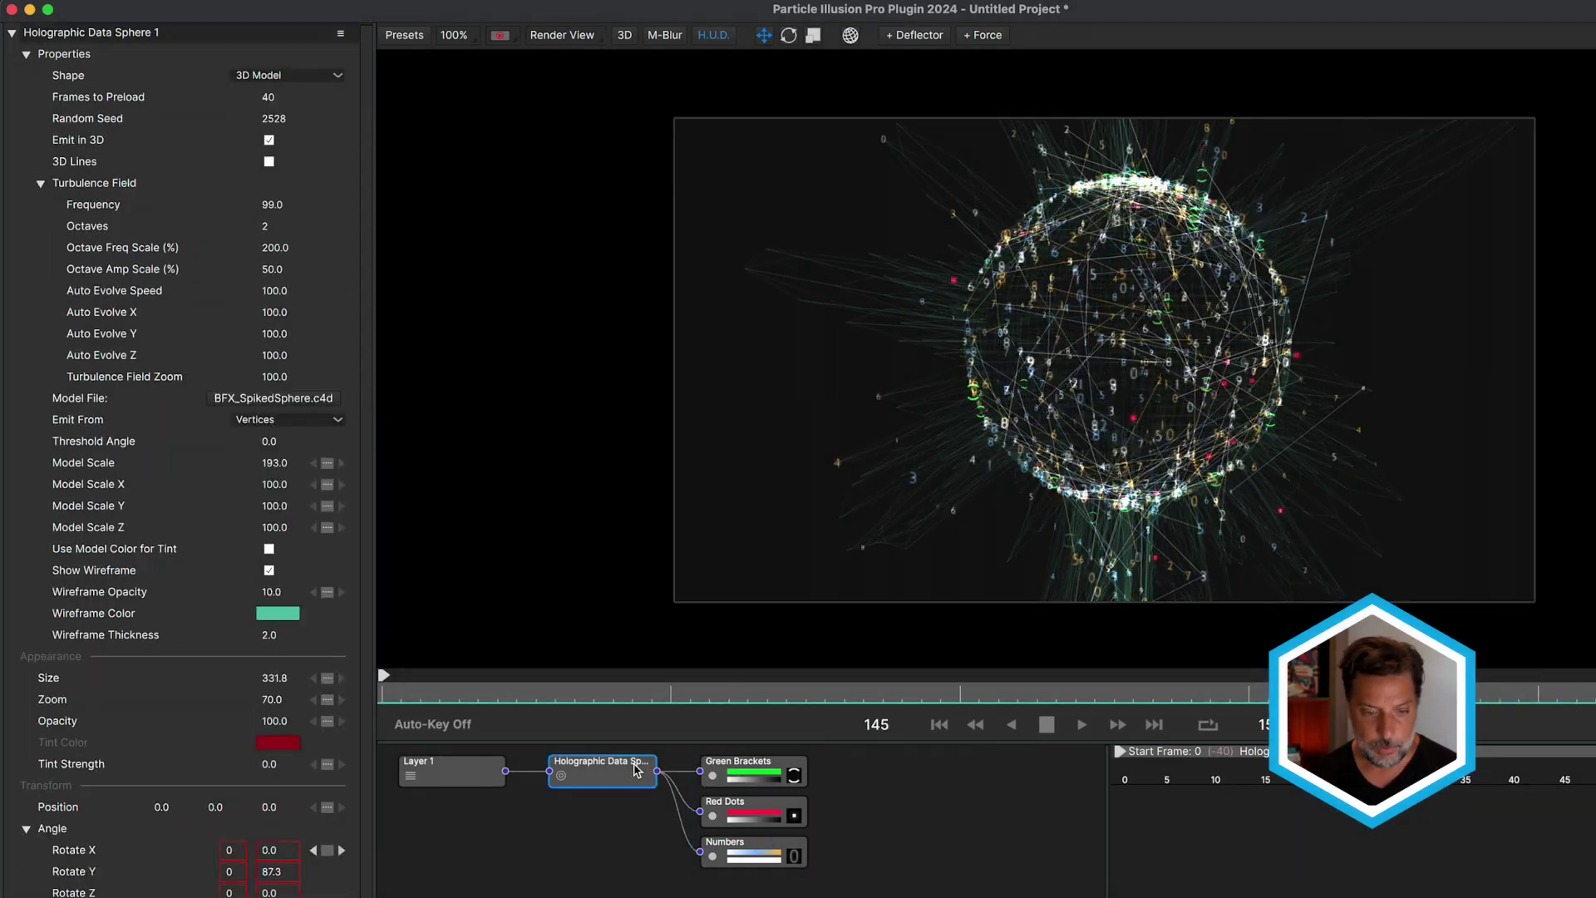
left_click(743, 760)
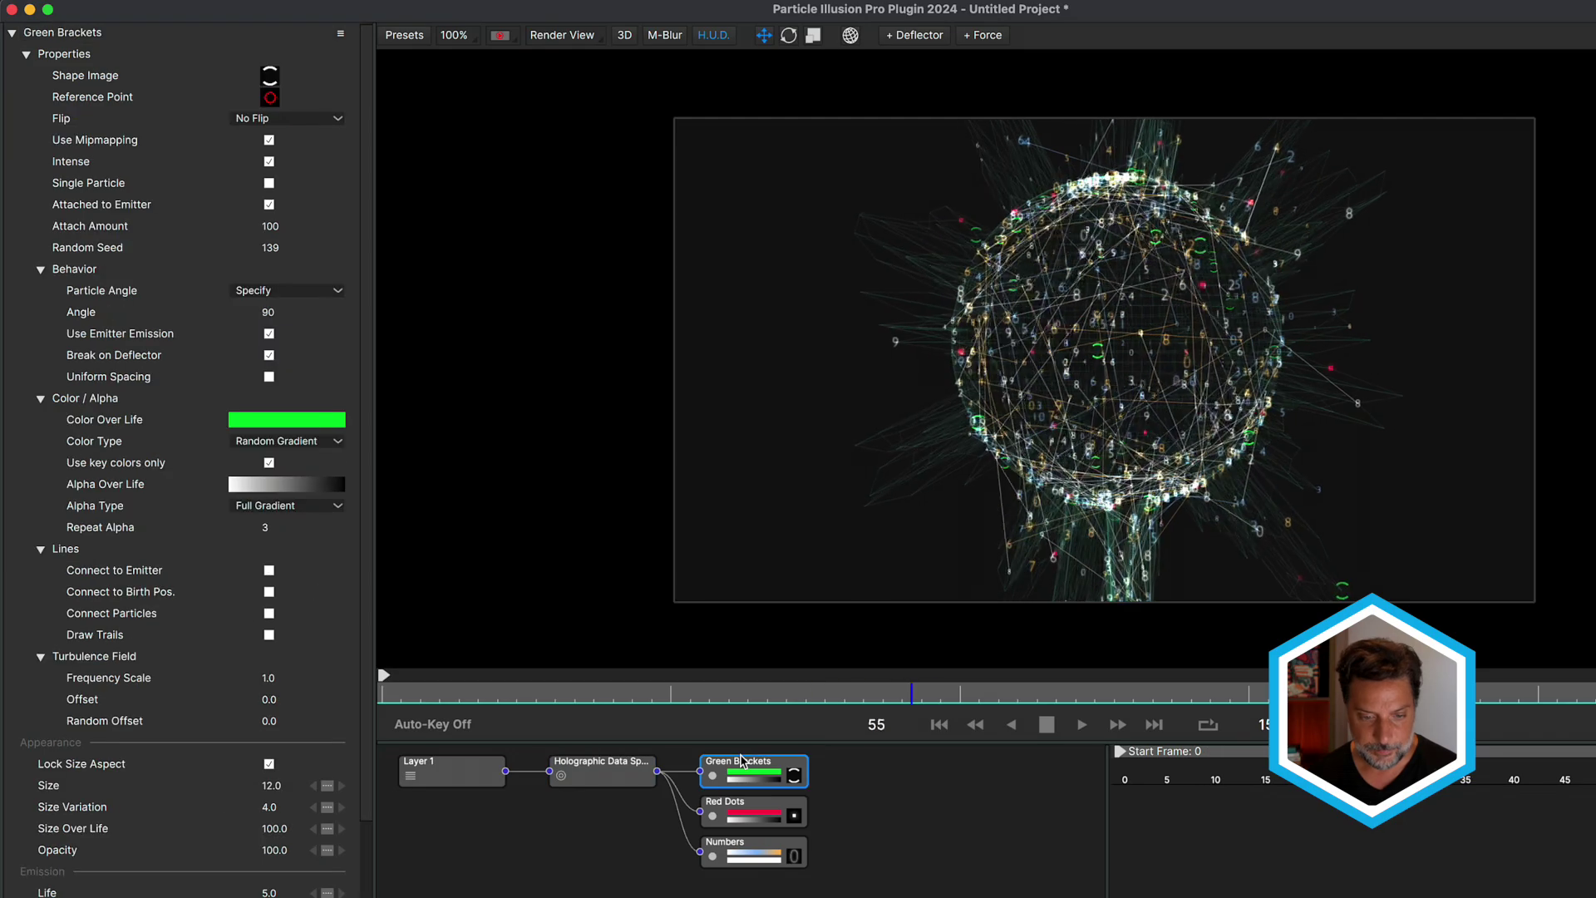
left_click(713, 777)
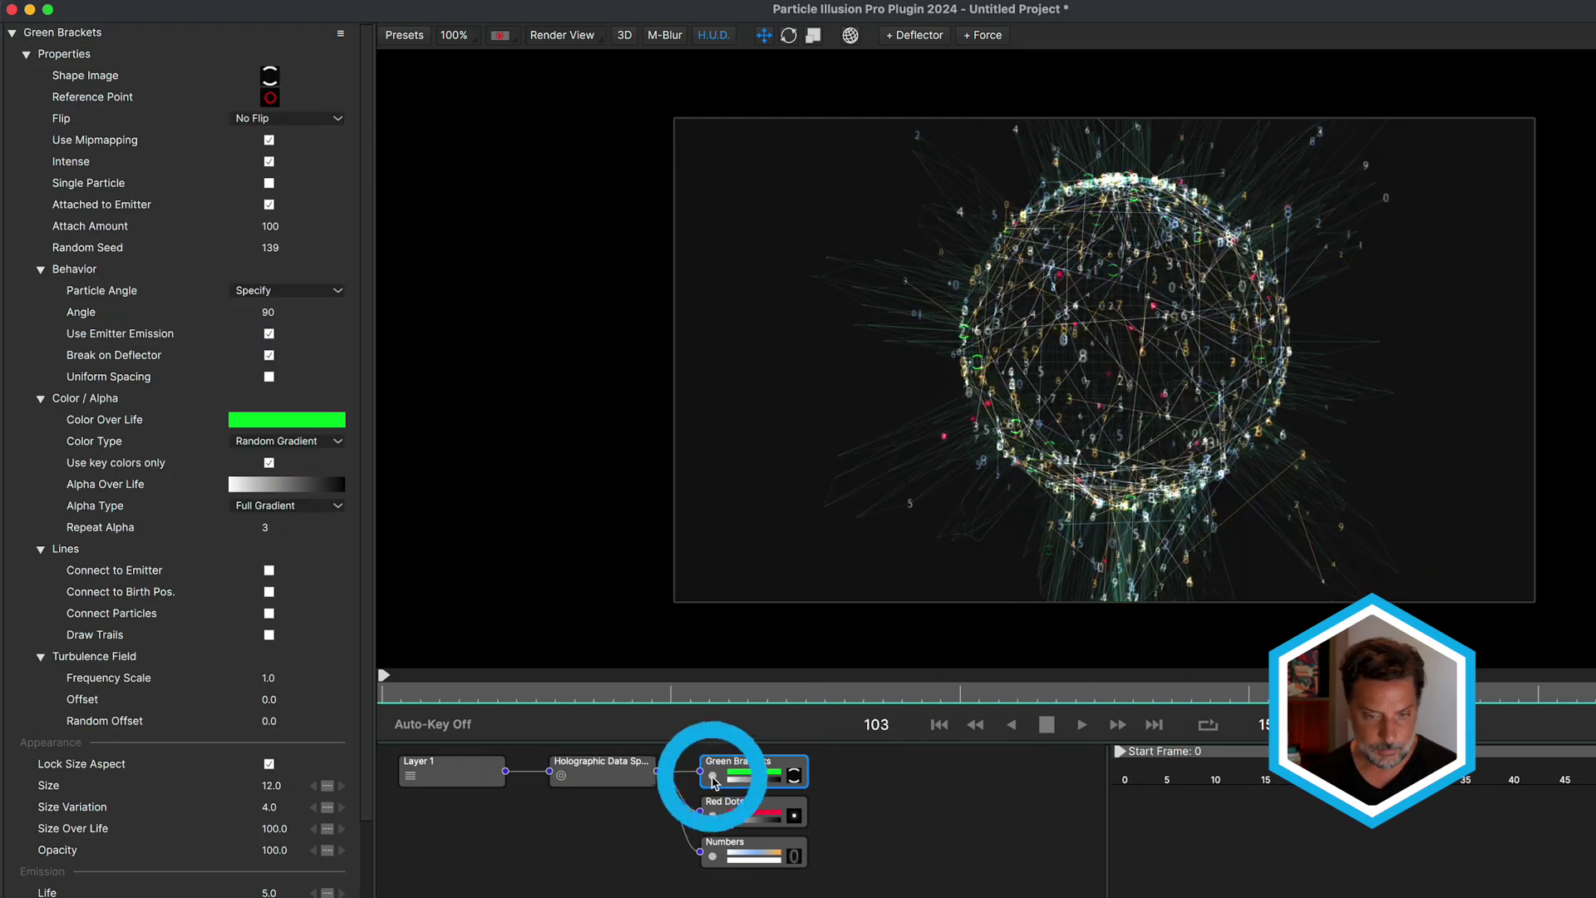
left_click(713, 818)
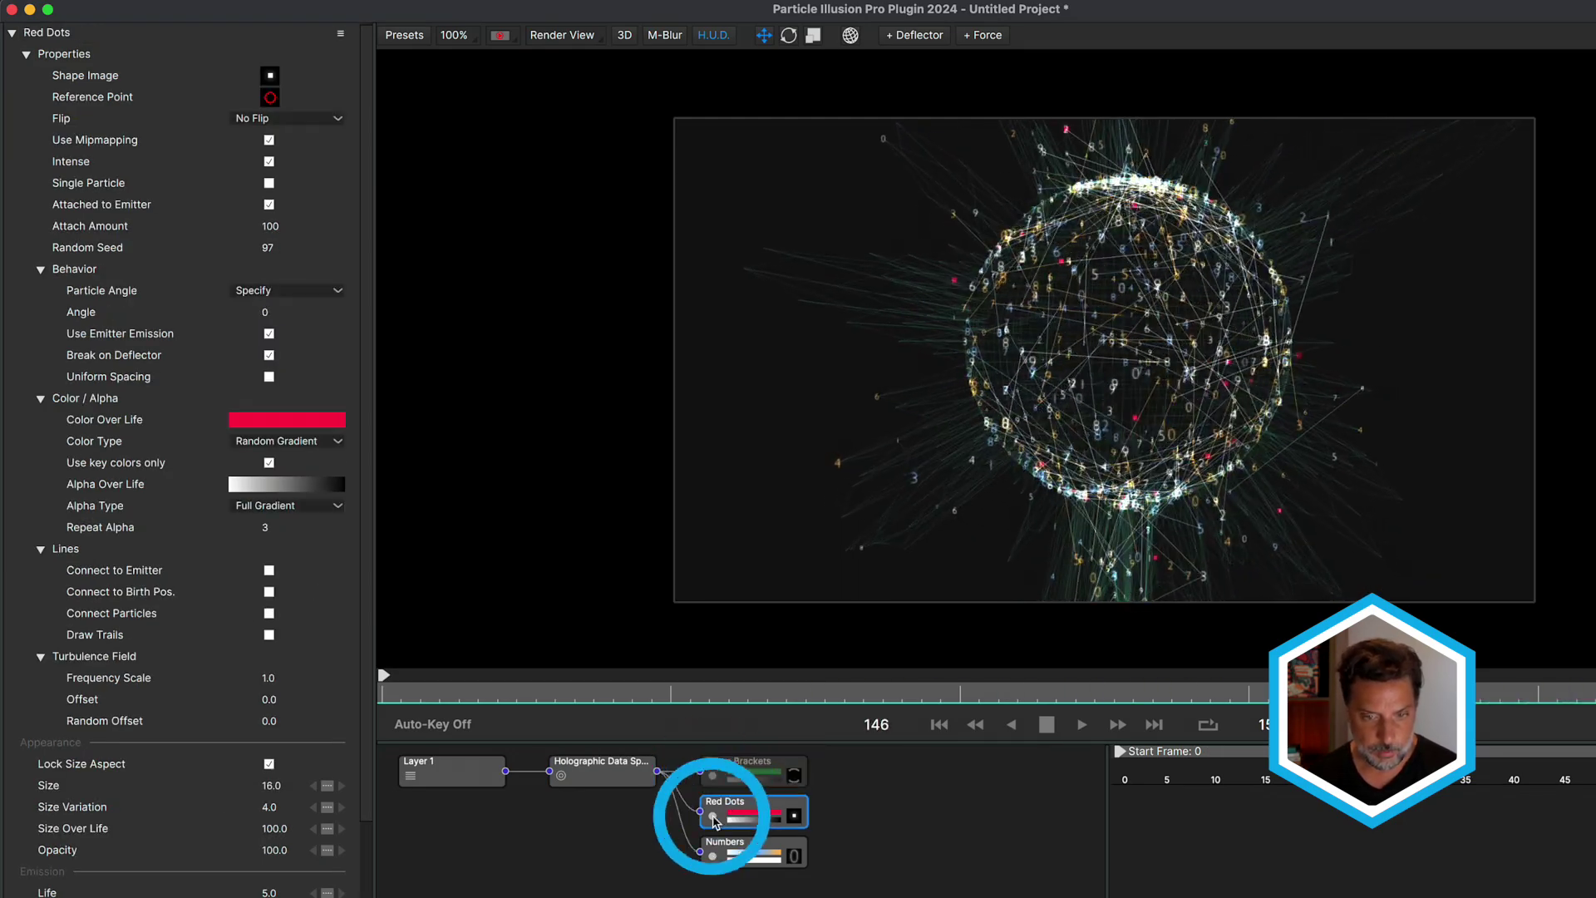
left_click(713, 857)
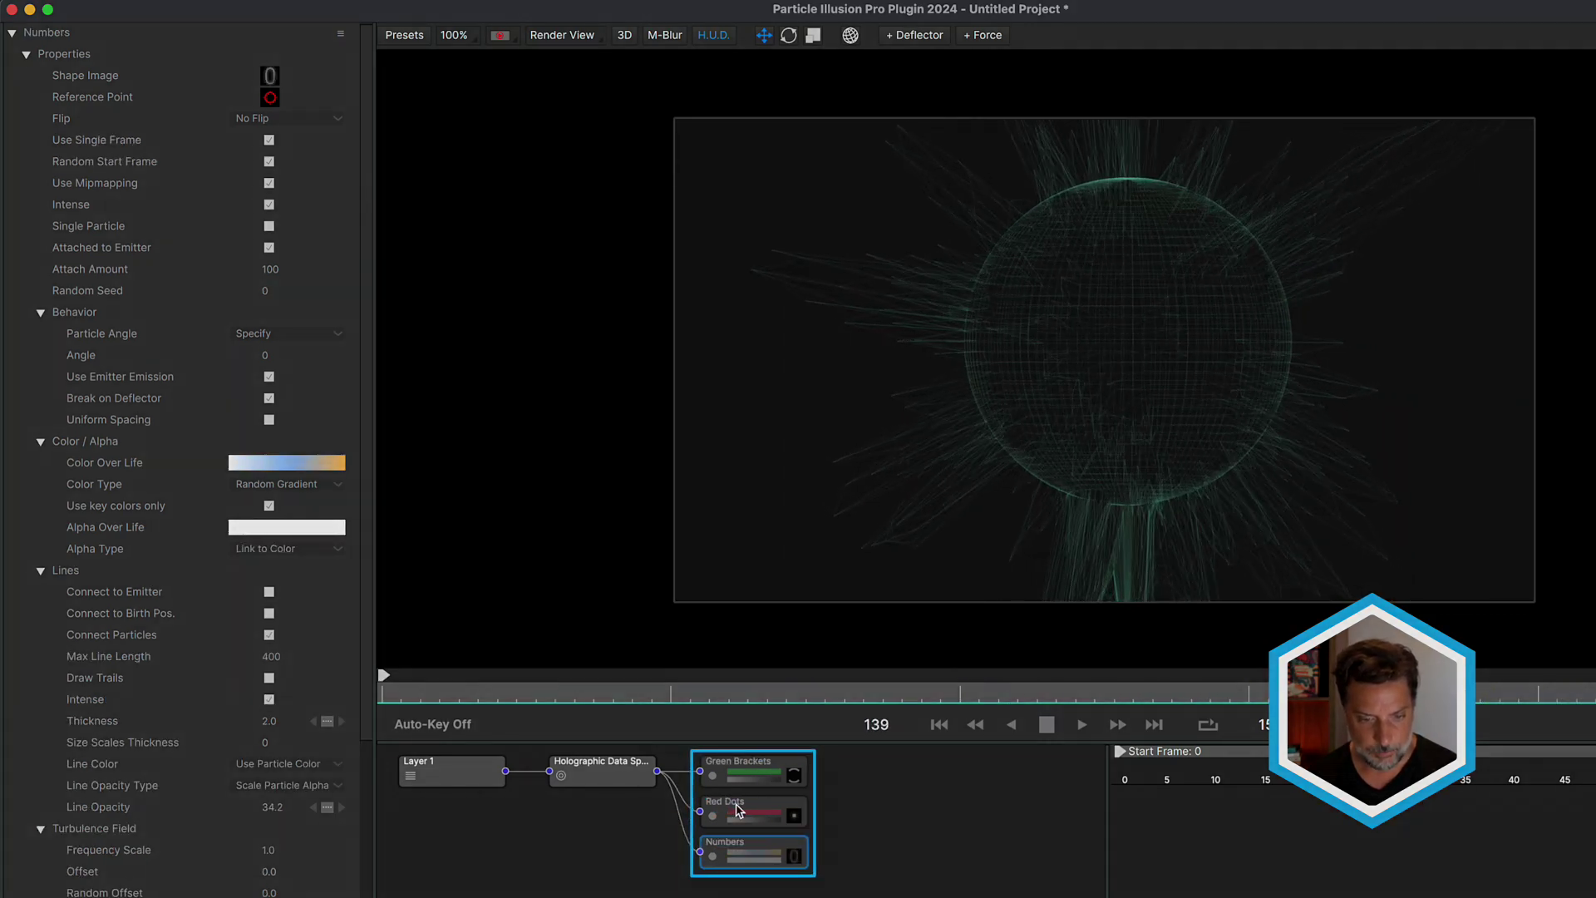
Select the Holographic Data Sphere 1 emitter and examine its shape options, turbulence field and 3D model properties.
left_click(602, 763)
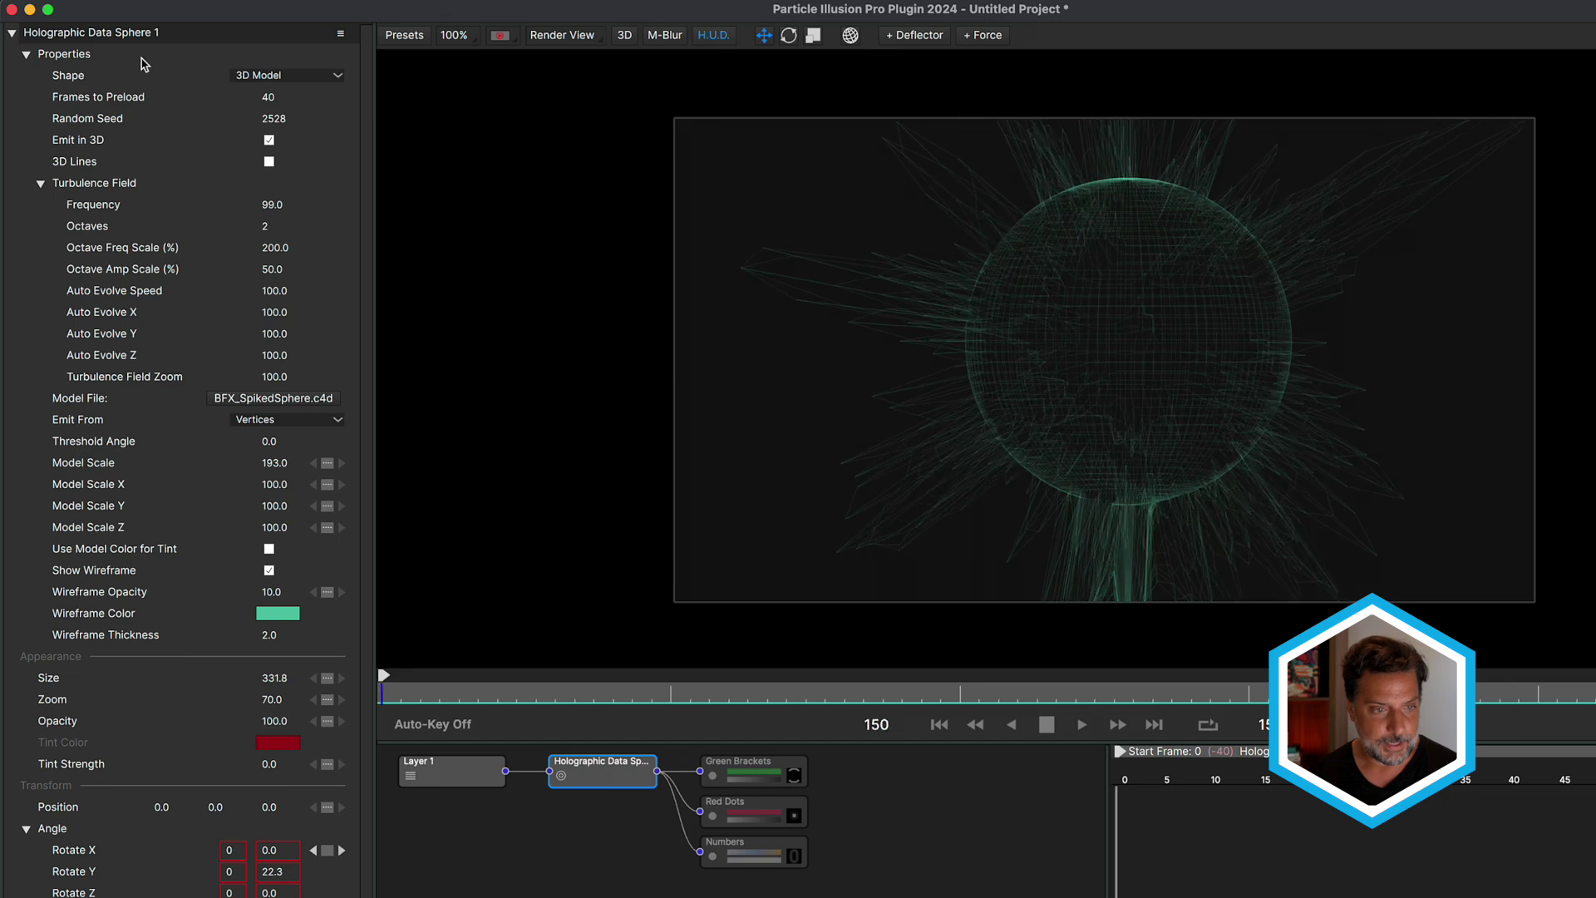
left_click(320, 81)
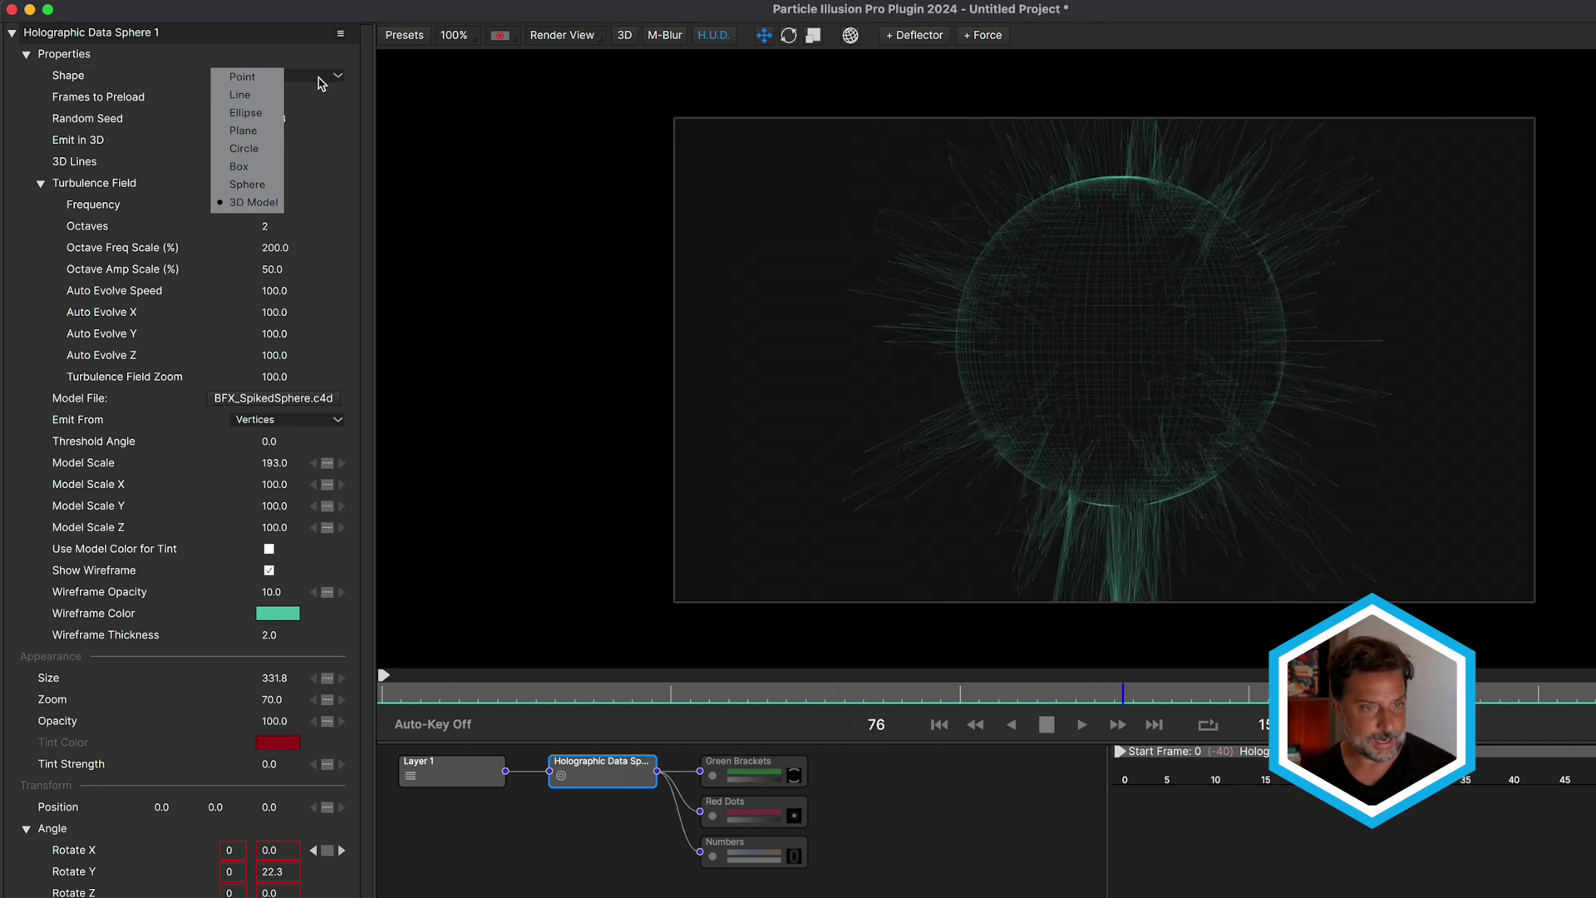
left_click(339, 116)
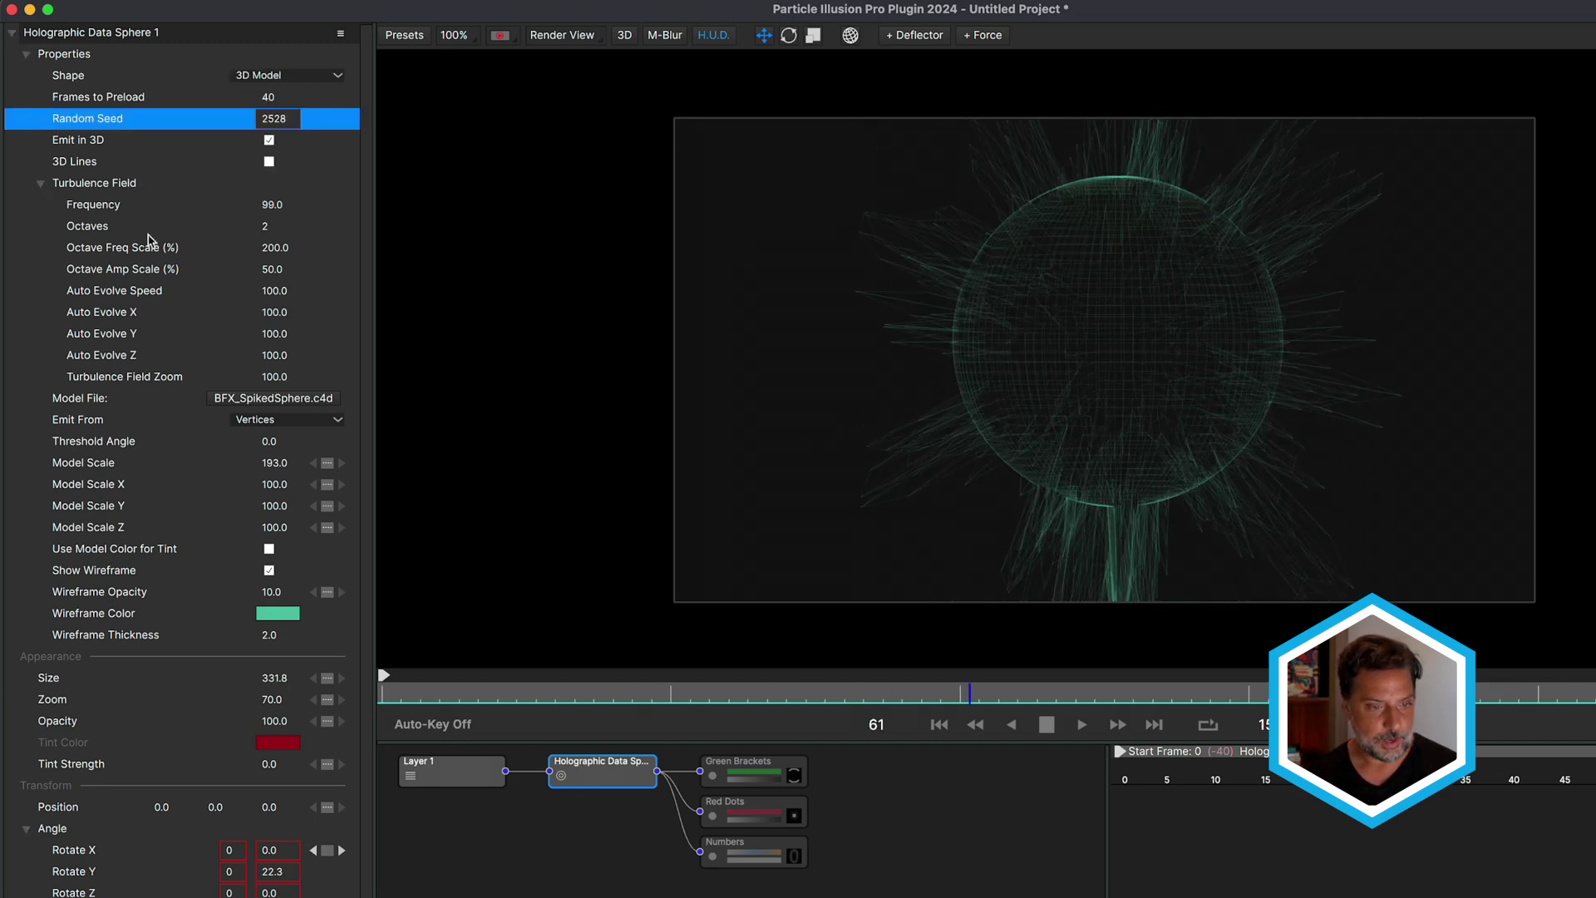
scroll(180, 489, "down", 5)
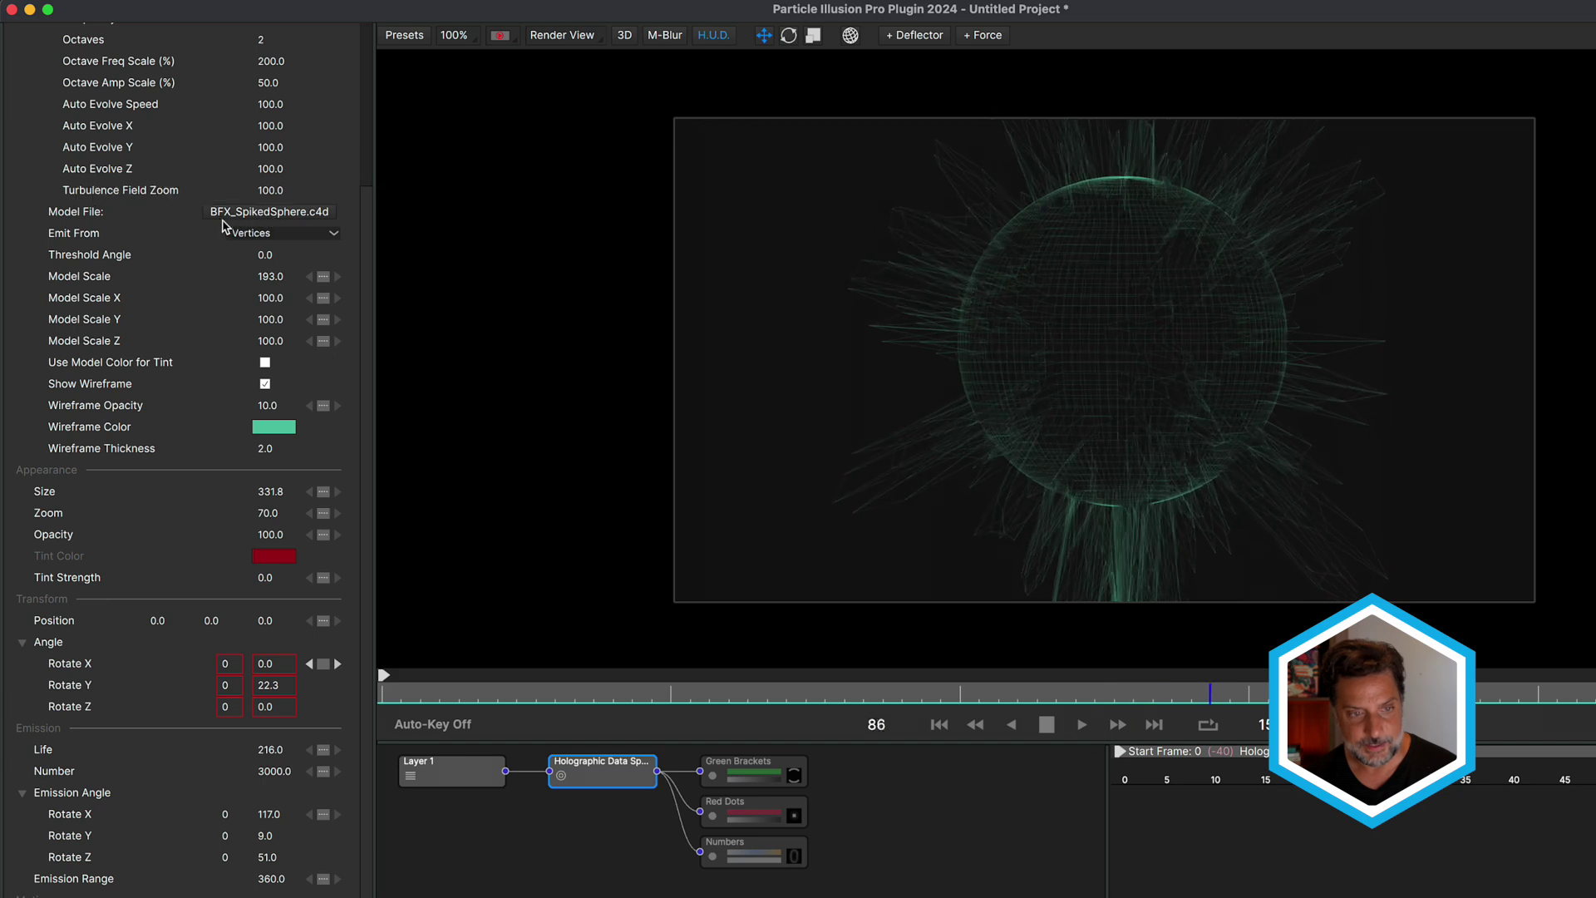
Hide and show the sphere model's wireframe again, and set the emitter to emit from Edges.
left_click(265, 385)
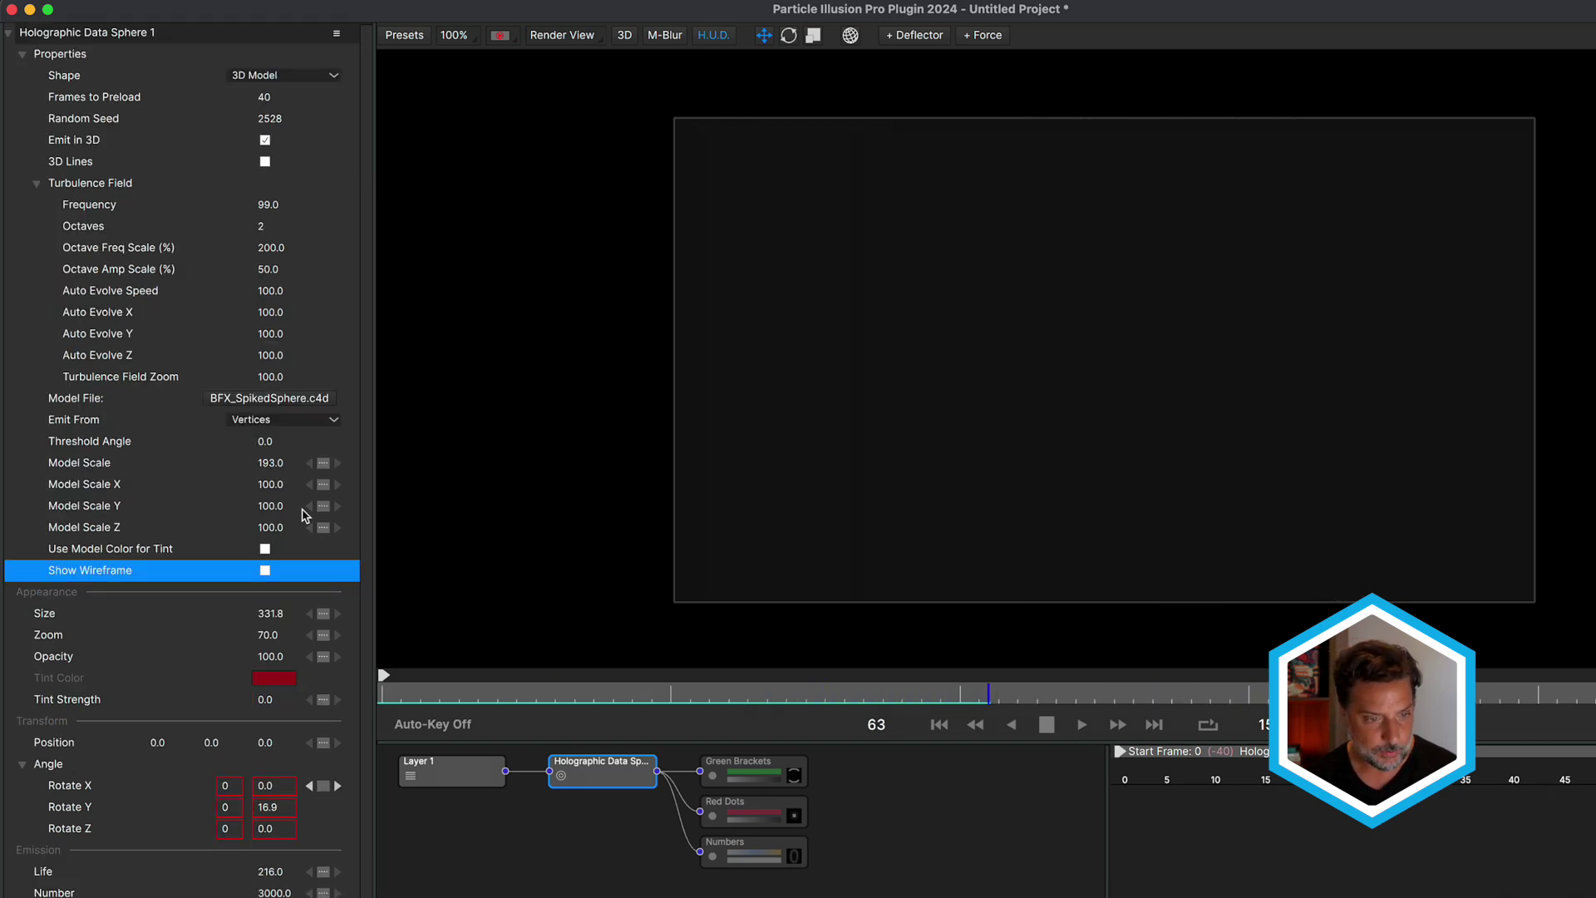
left_click(265, 571)
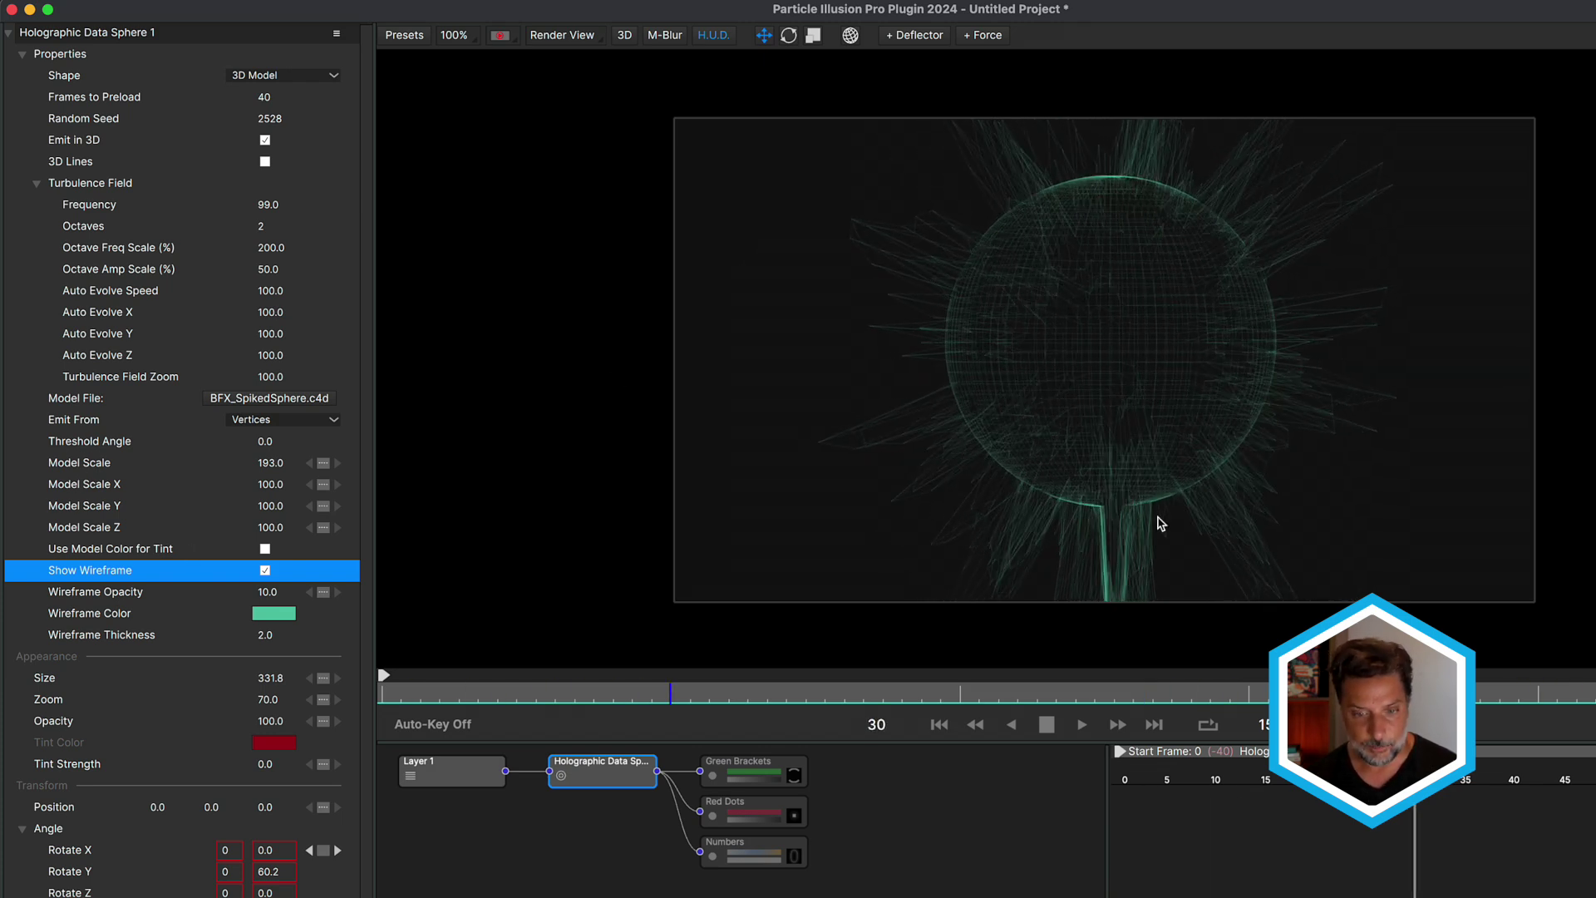
left_click(291, 422)
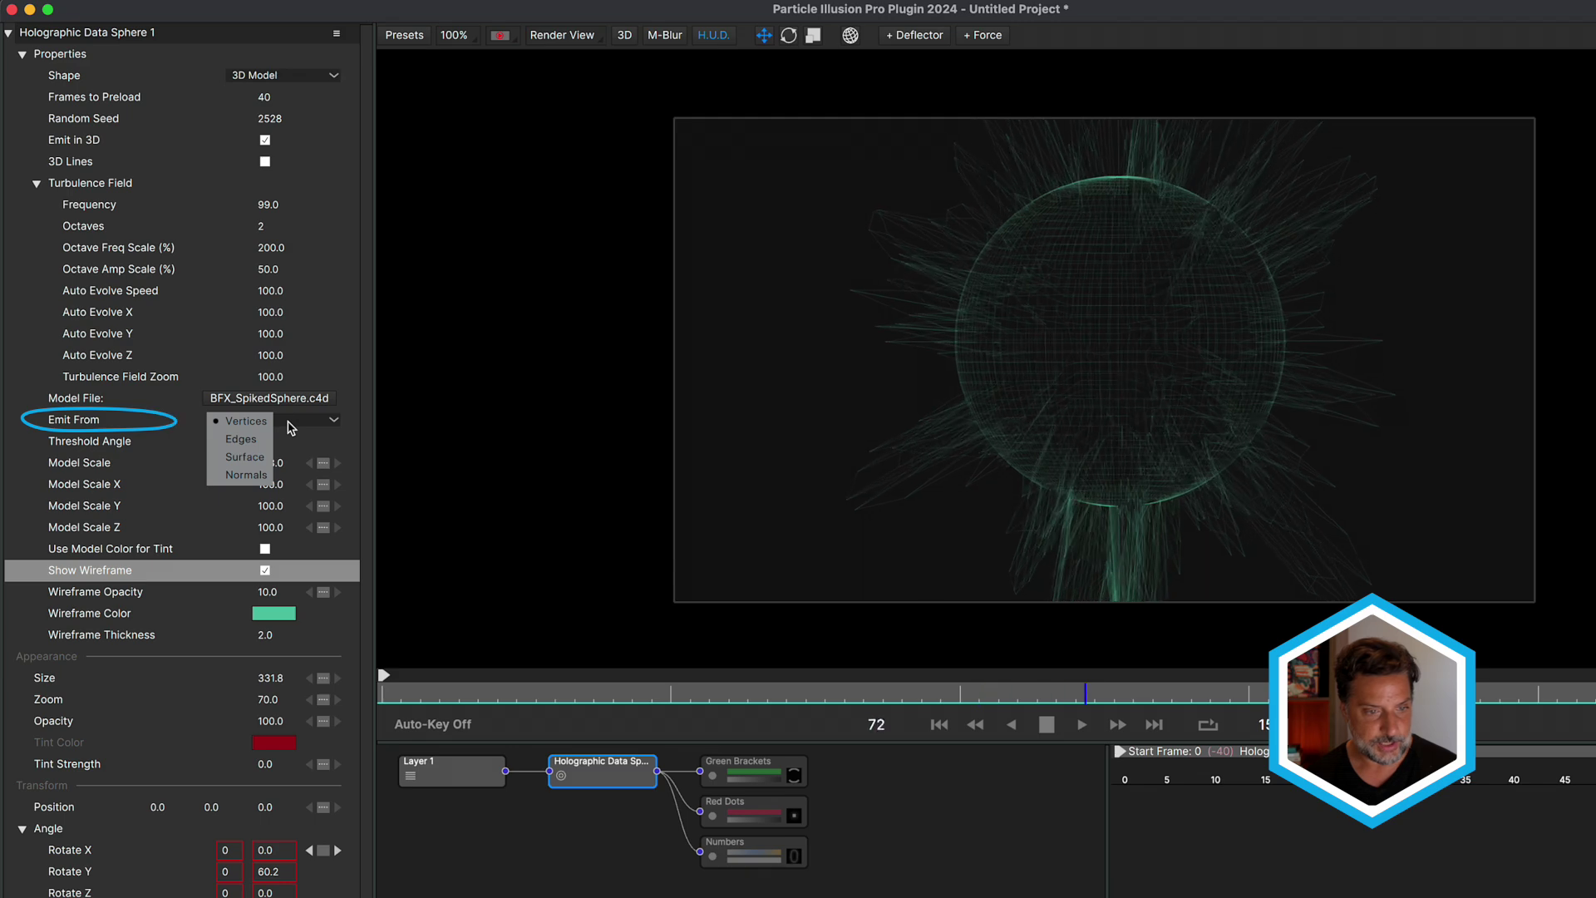
left_click(241, 440)
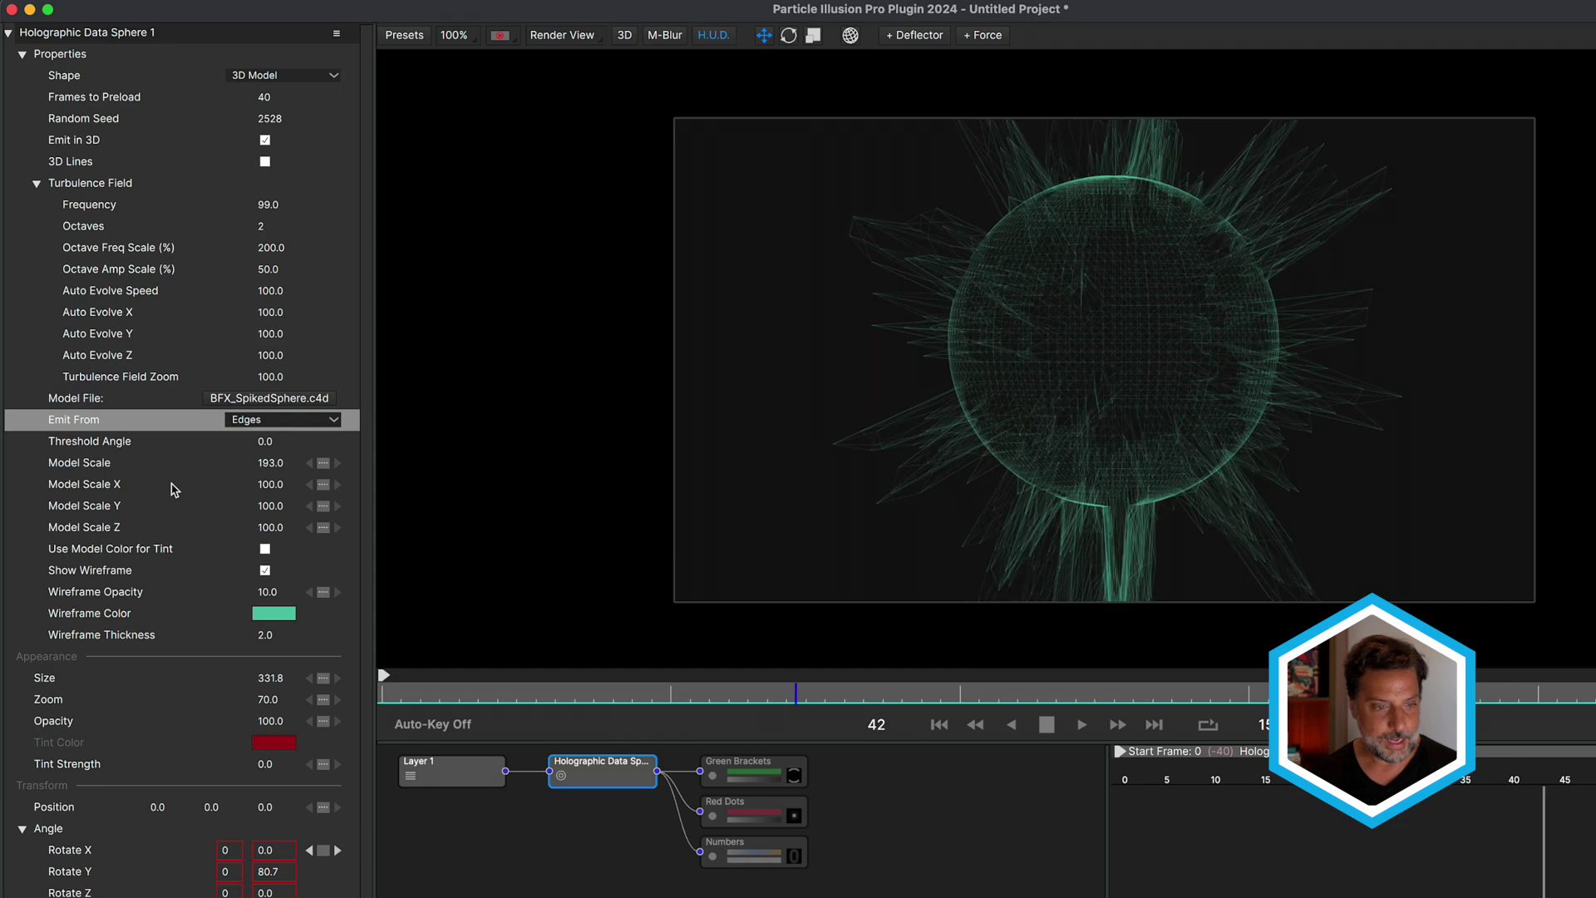
Examine the emitter's X, Y and Z model scale, tint, wireframe and X and Y rotation properties.
left_click(92, 485)
left_click(77, 507)
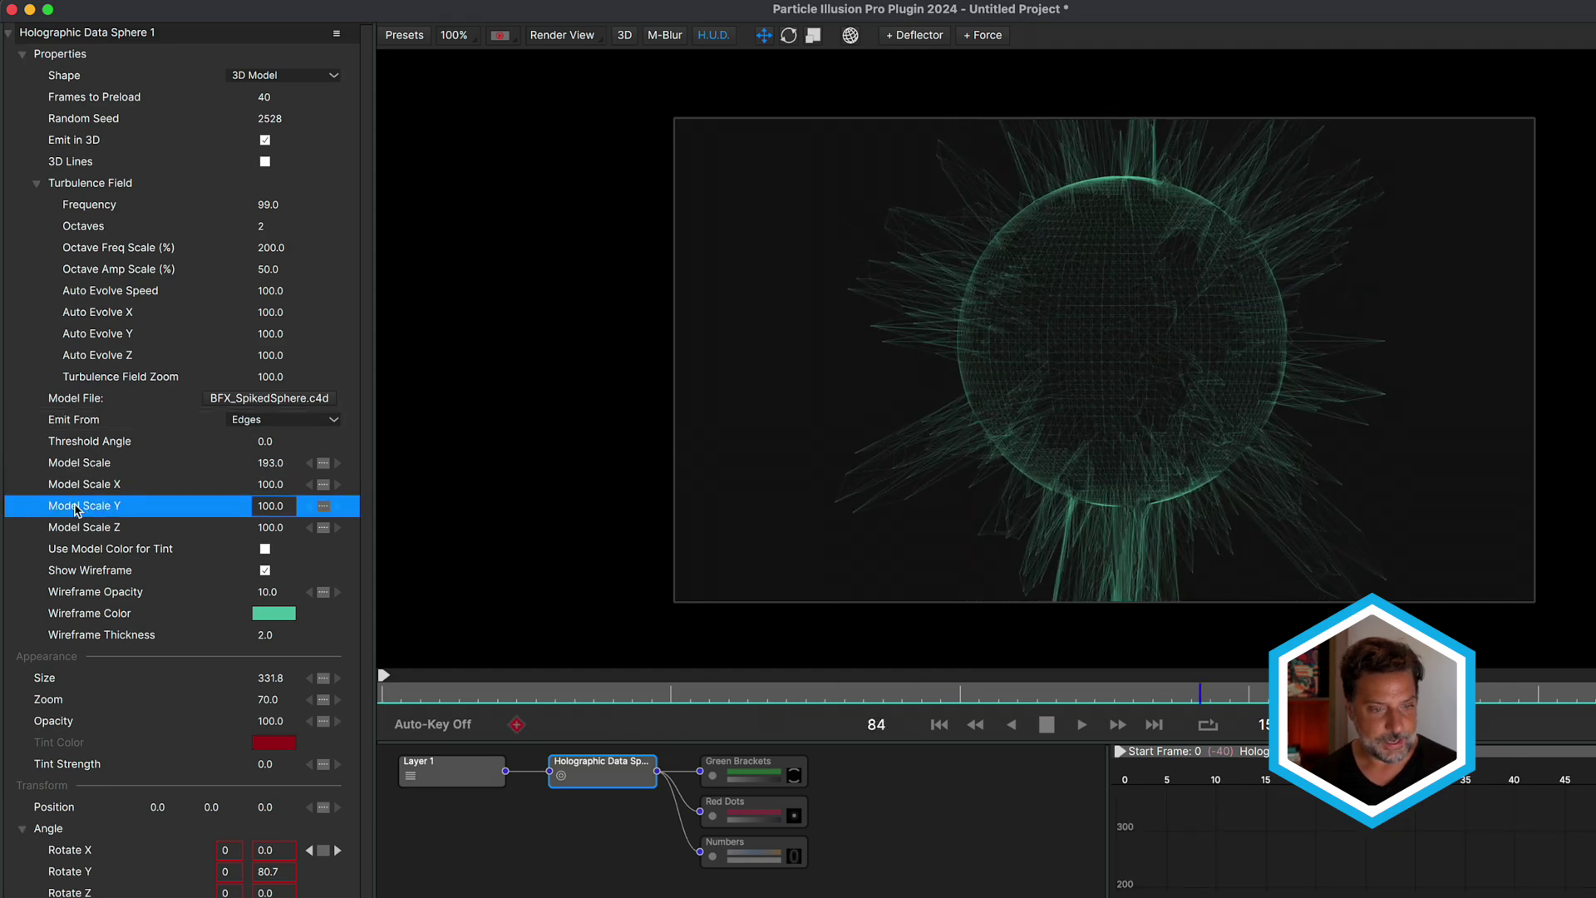
left_click(70, 529)
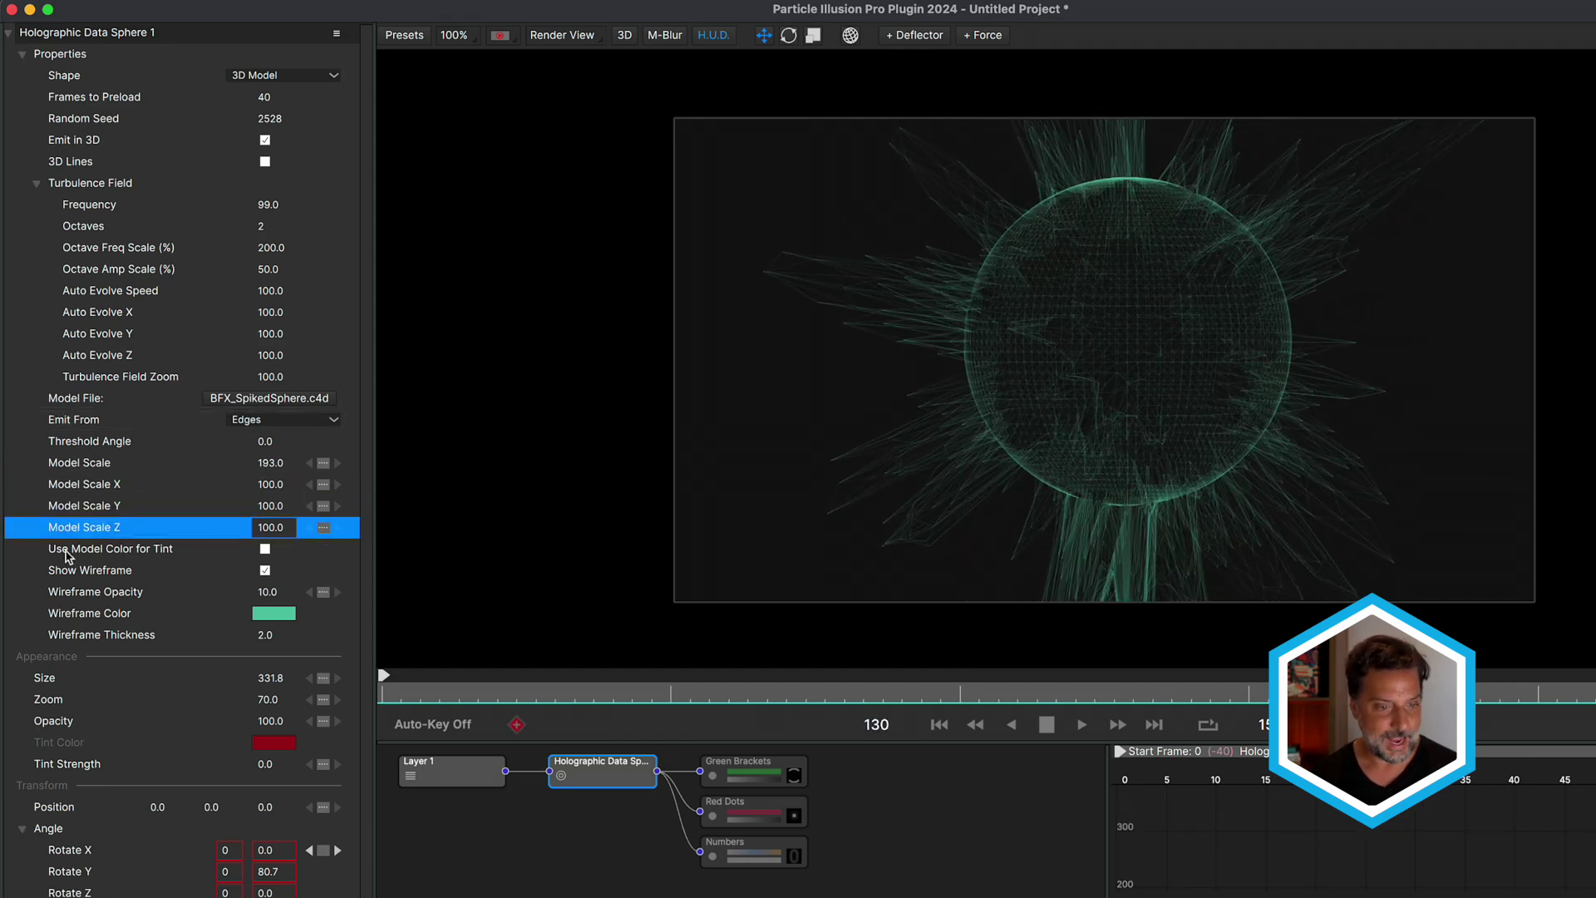
left_click(68, 555)
left_click(73, 574)
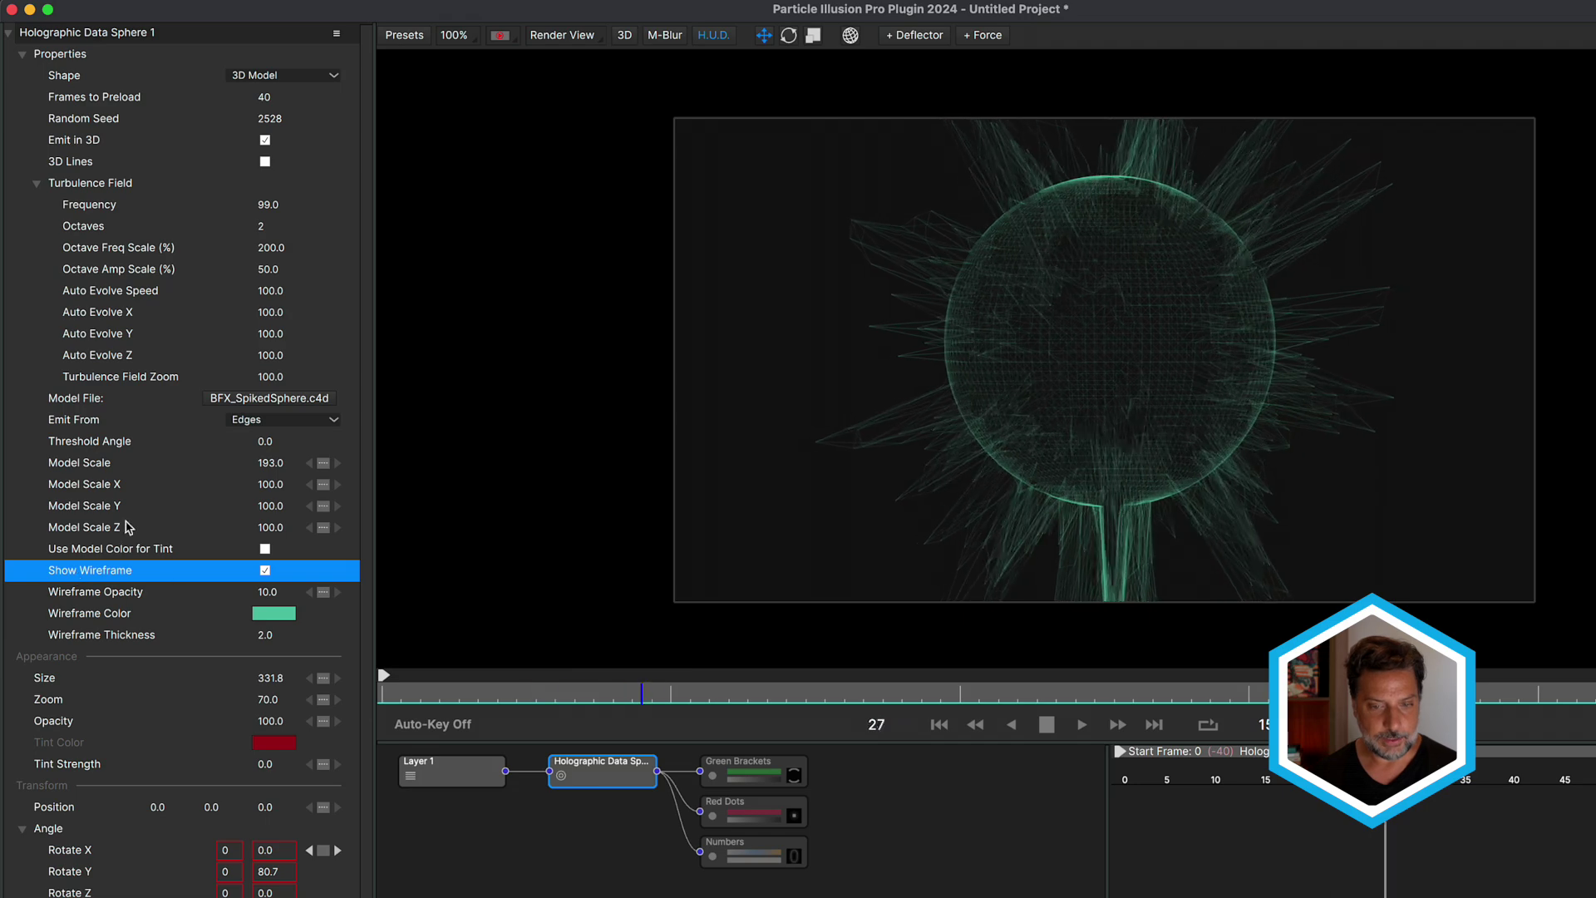
left_click(81, 851)
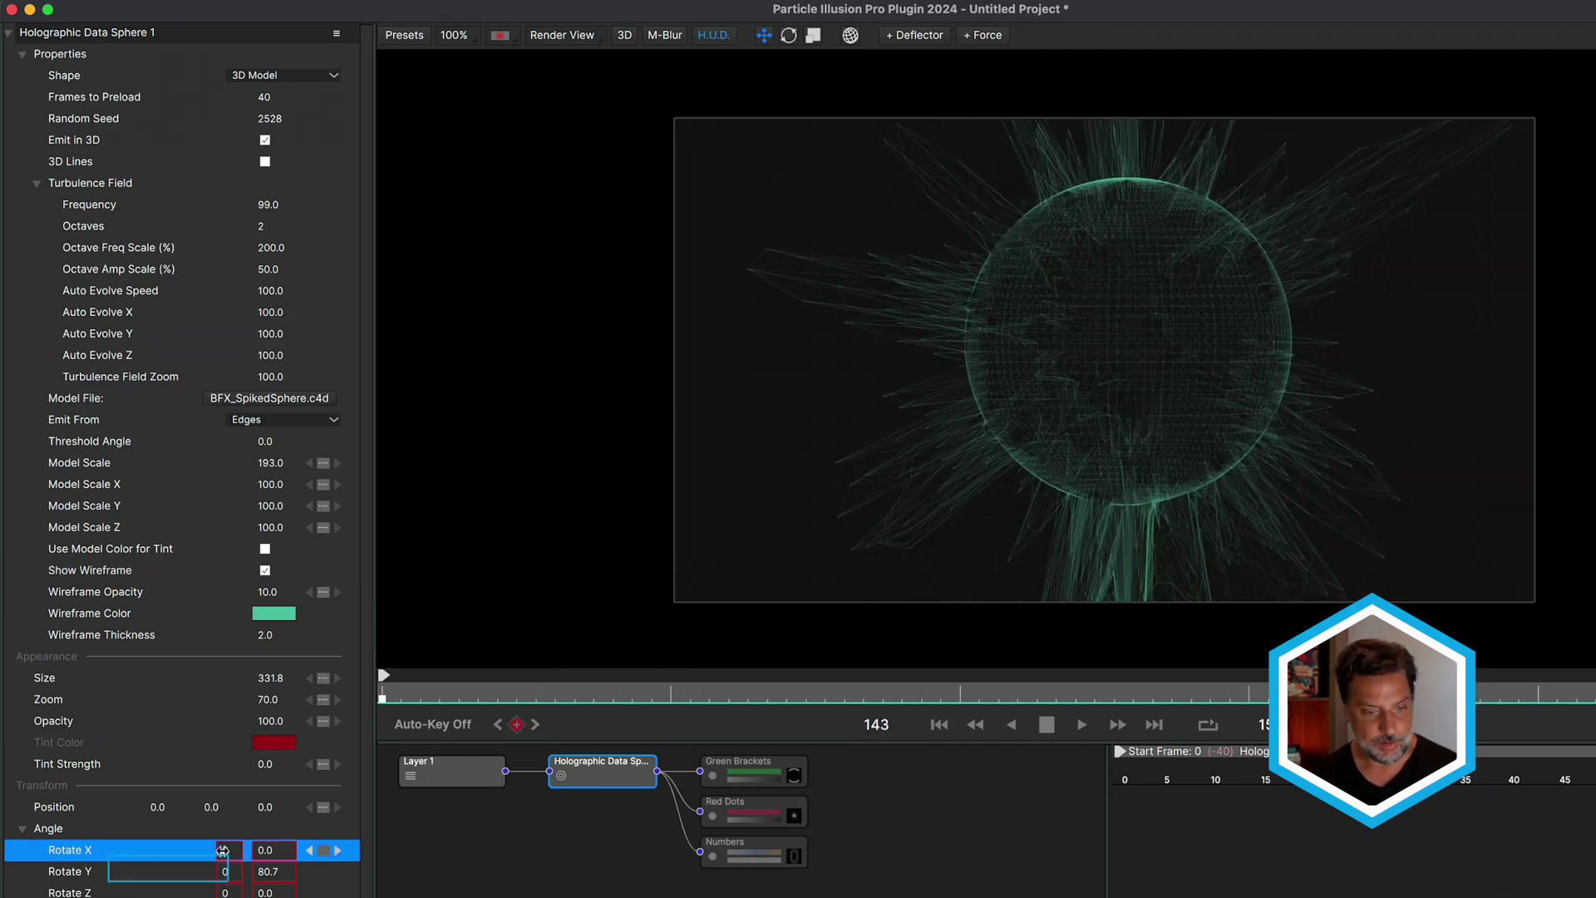
left_click(83, 871)
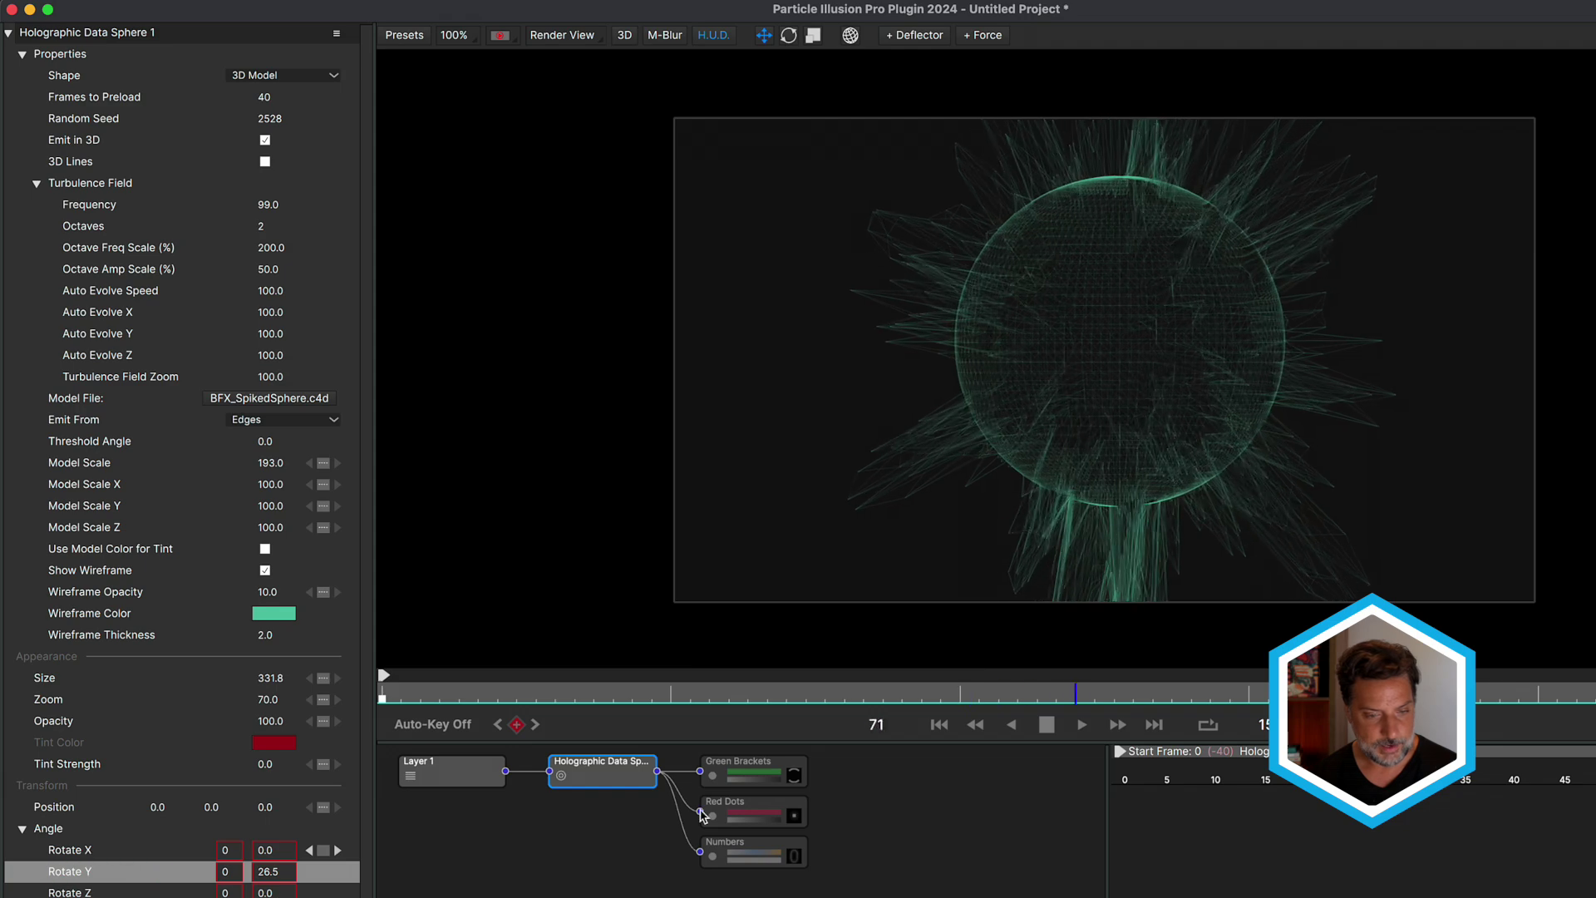
Stop playback, turn the Green Brackets particle back on, and resume playing the animation.
left_click(1047, 724)
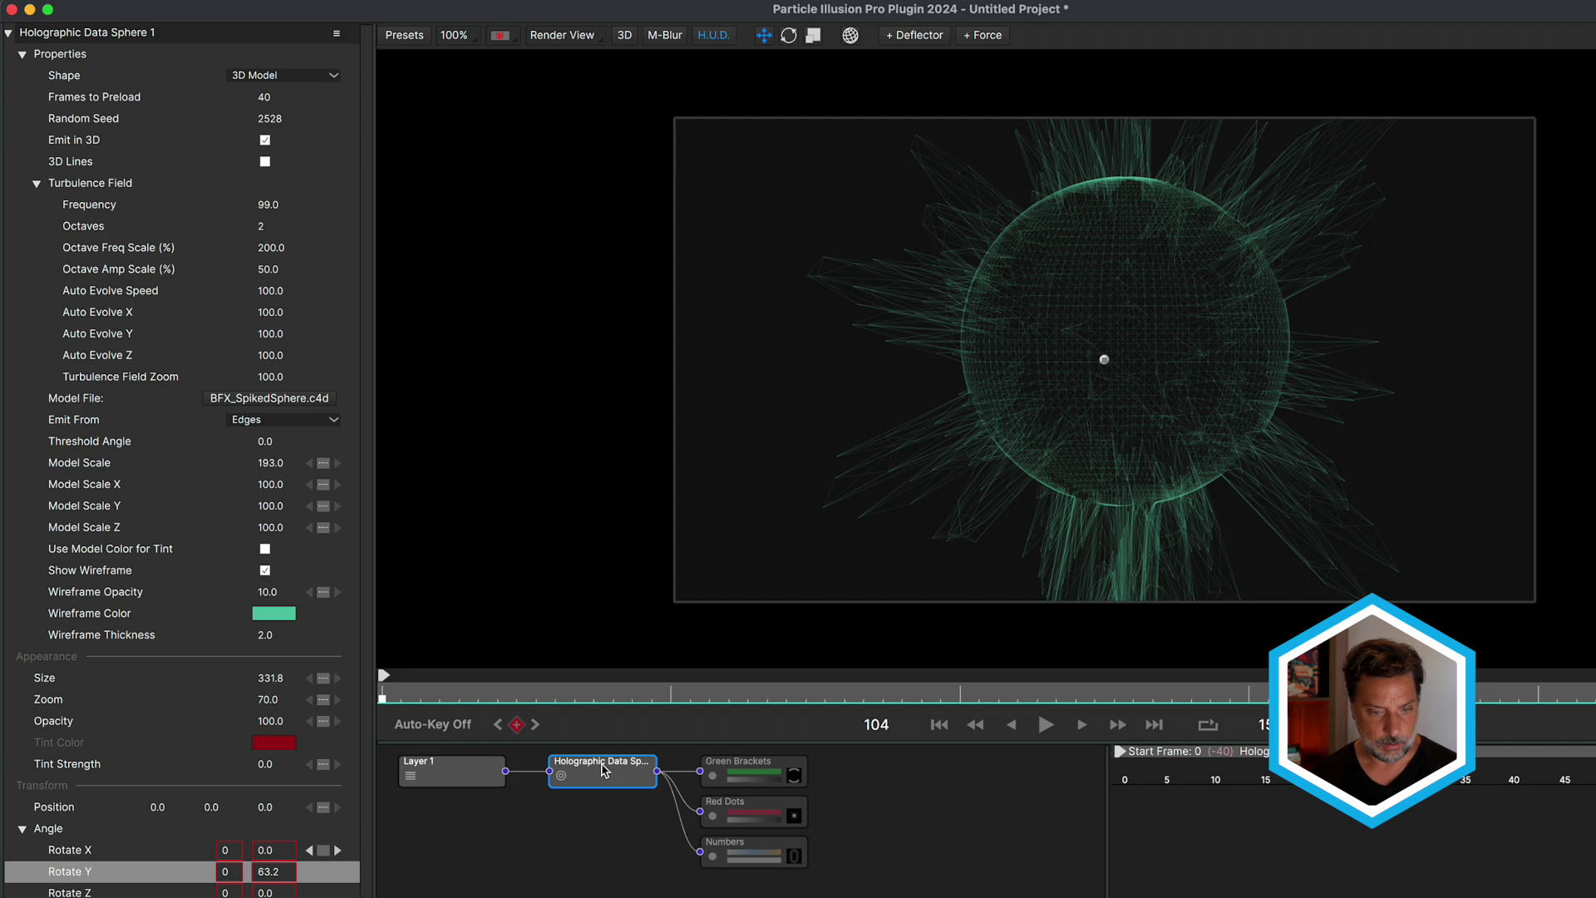
left_click_drag(604, 771, 599, 783)
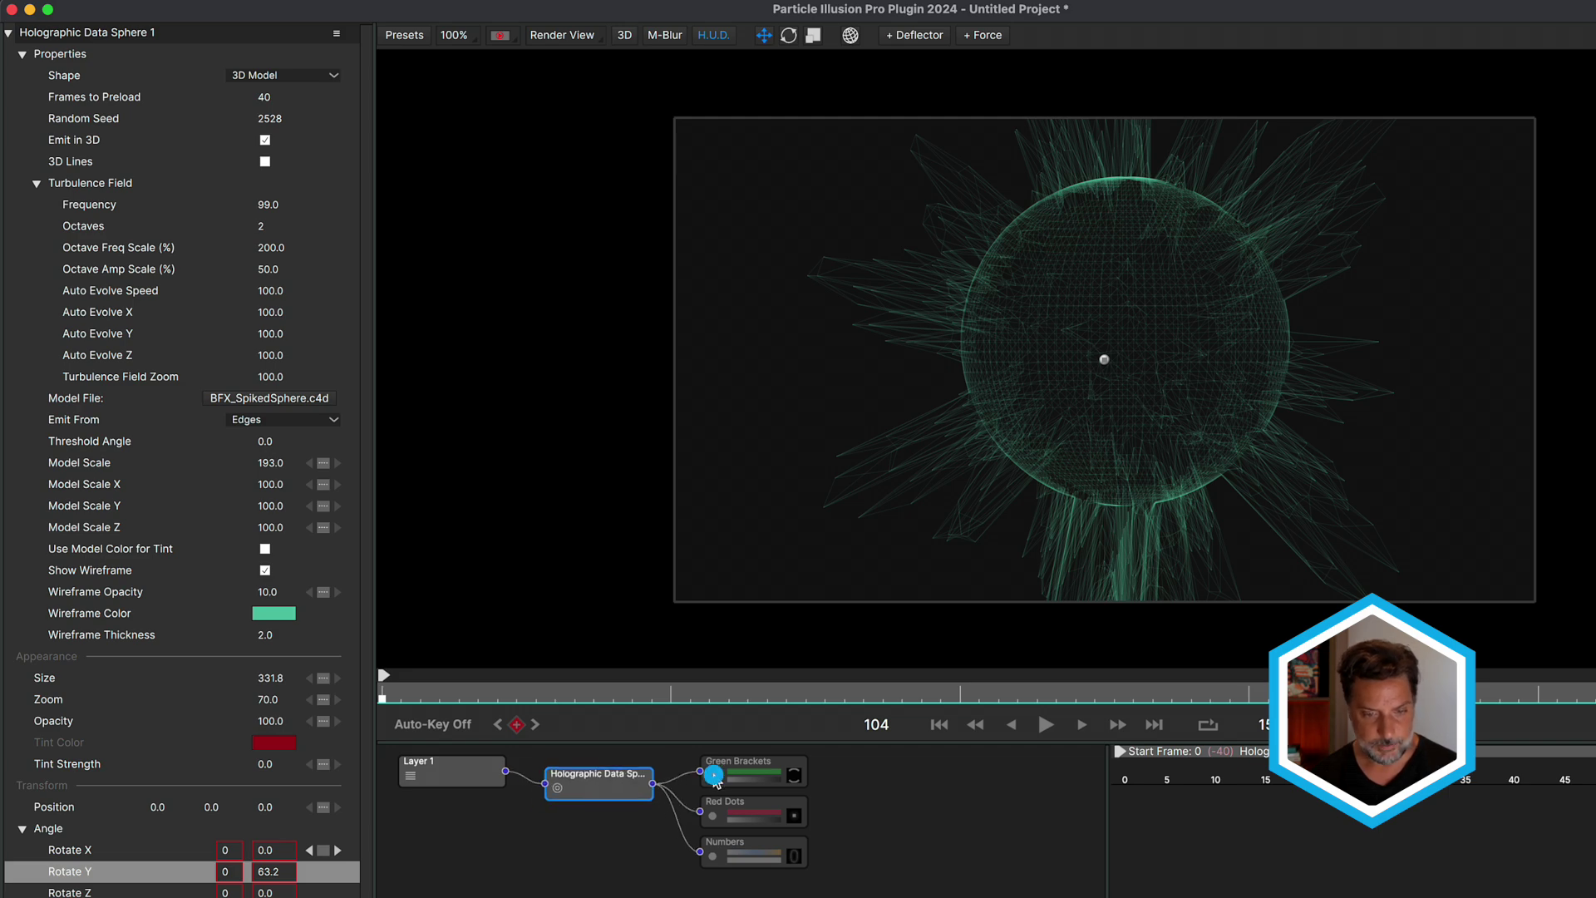
left_click(714, 778)
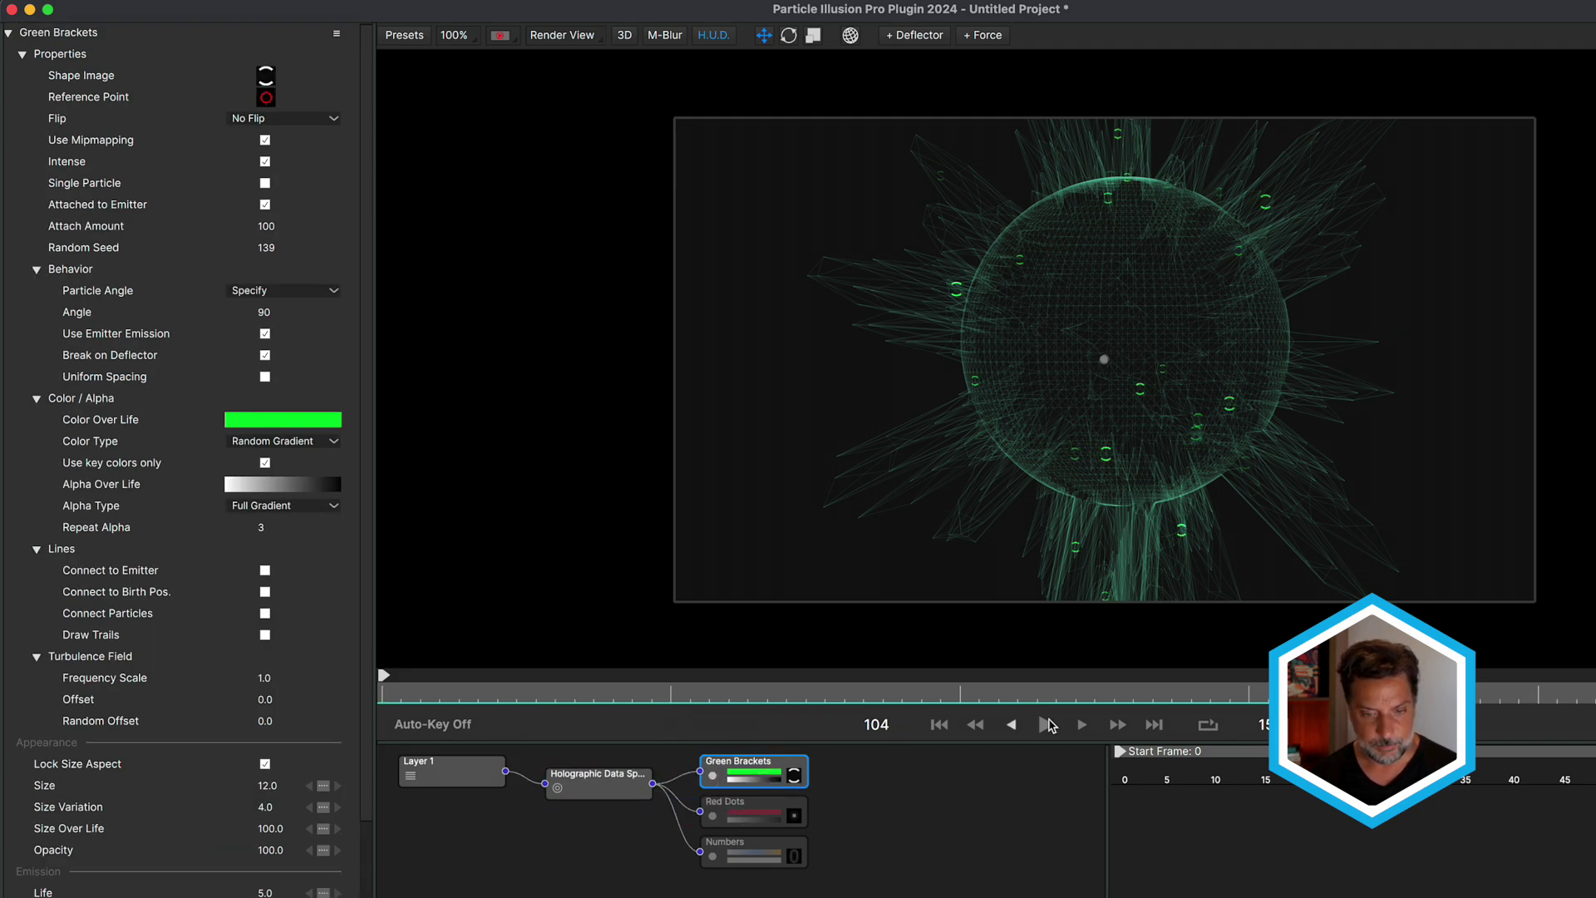
left_click(1047, 725)
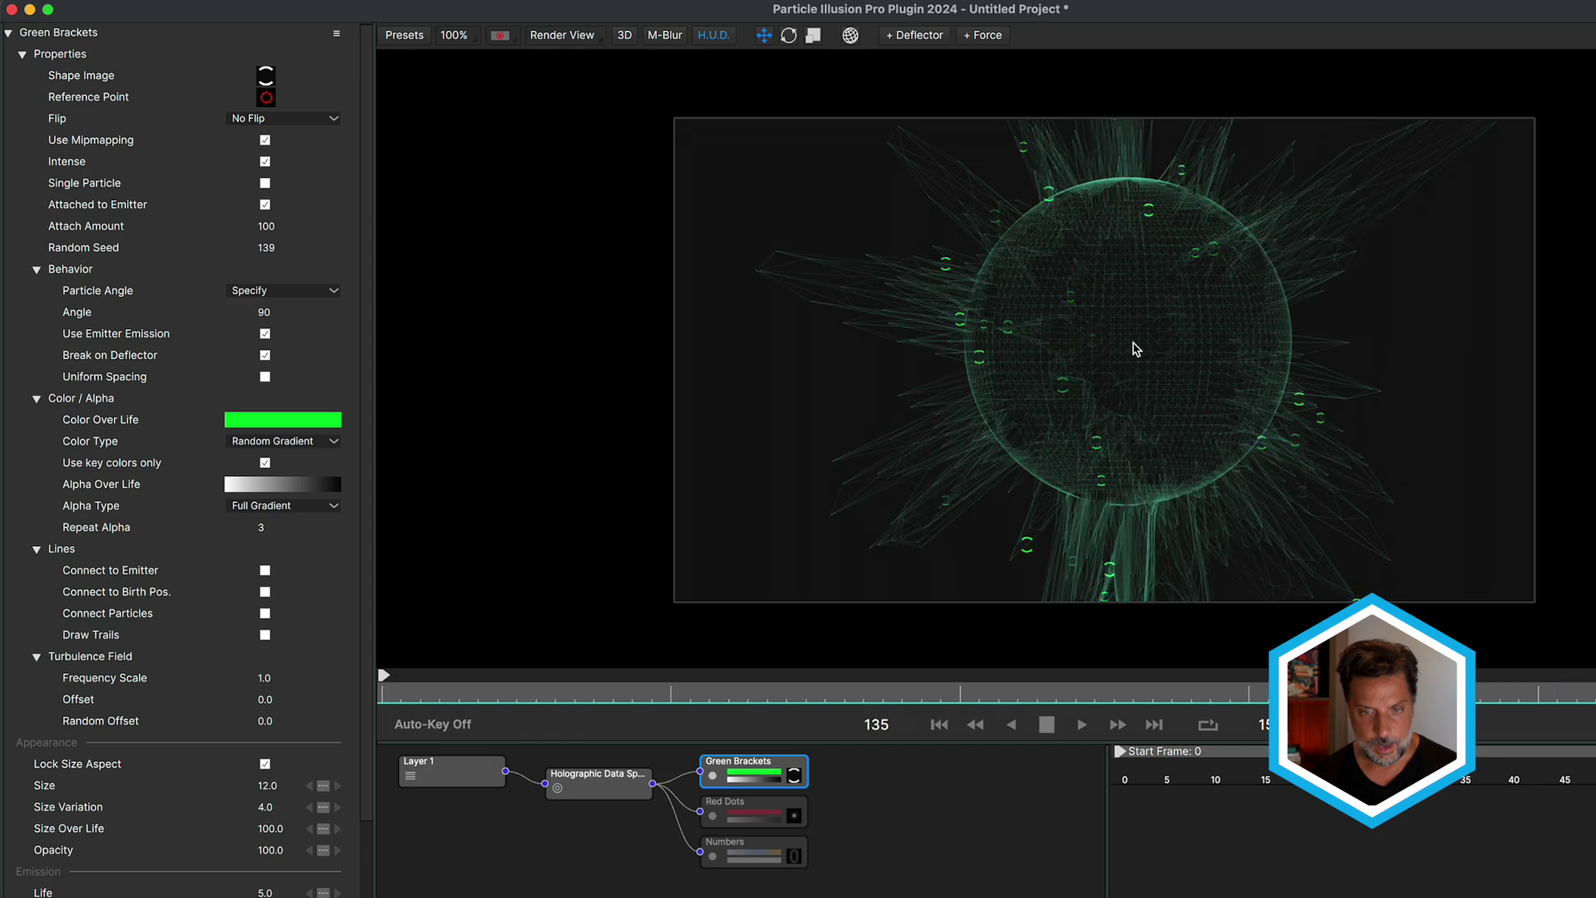
Open the Green Brackets shape image for editing and browse the shapes in the Emitters_2022.0 through Emitters_2024.0 libraries.
left_click(609, 785)
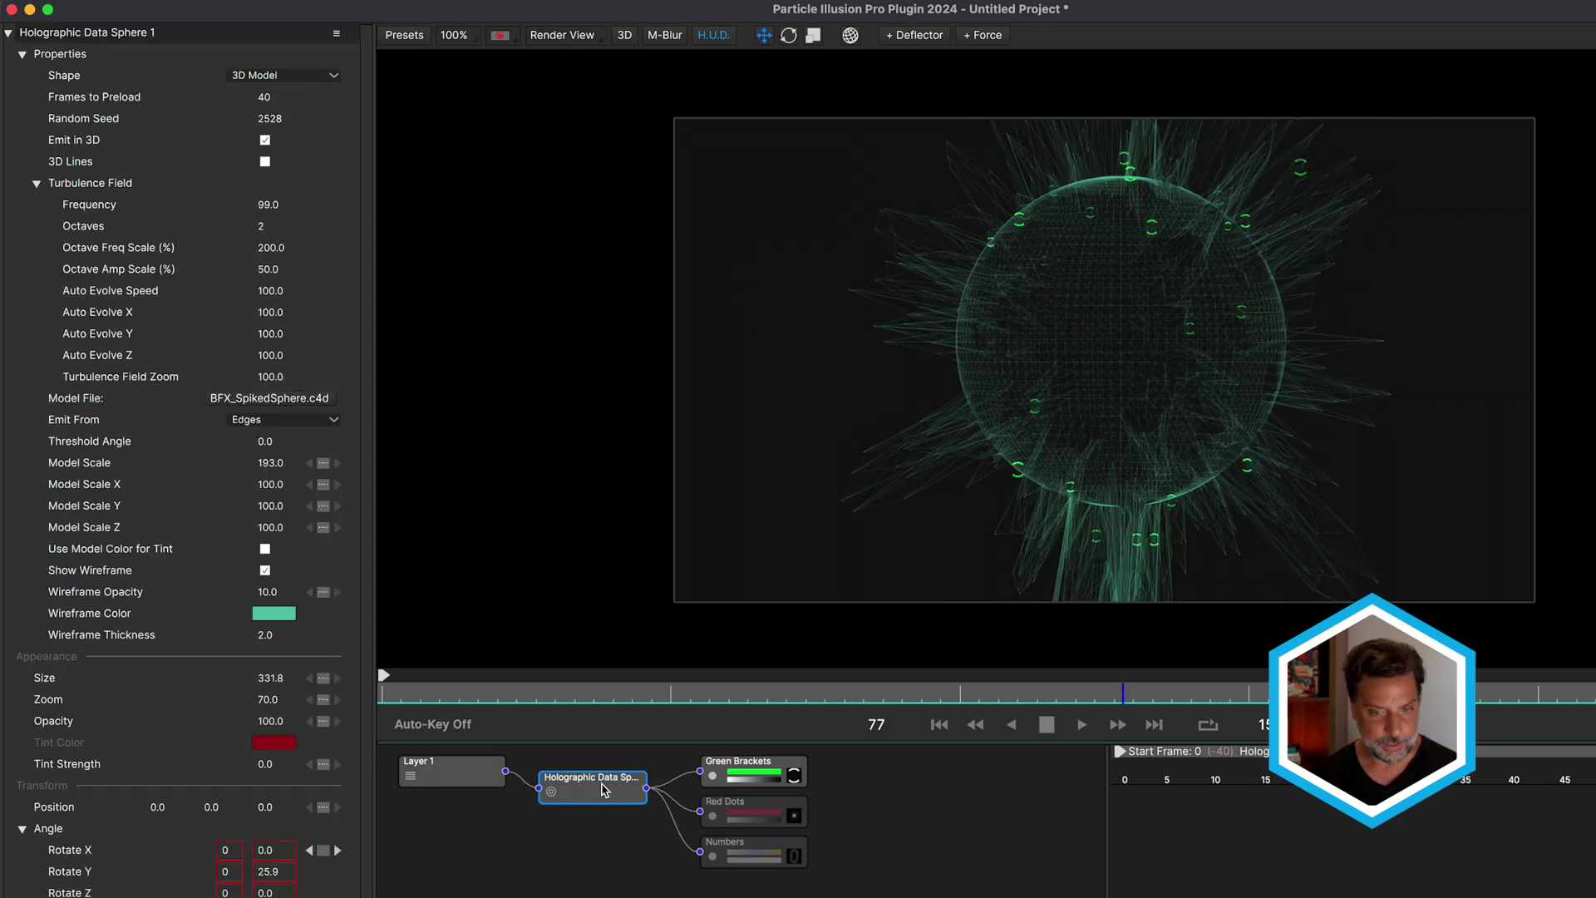
left_click(757, 767)
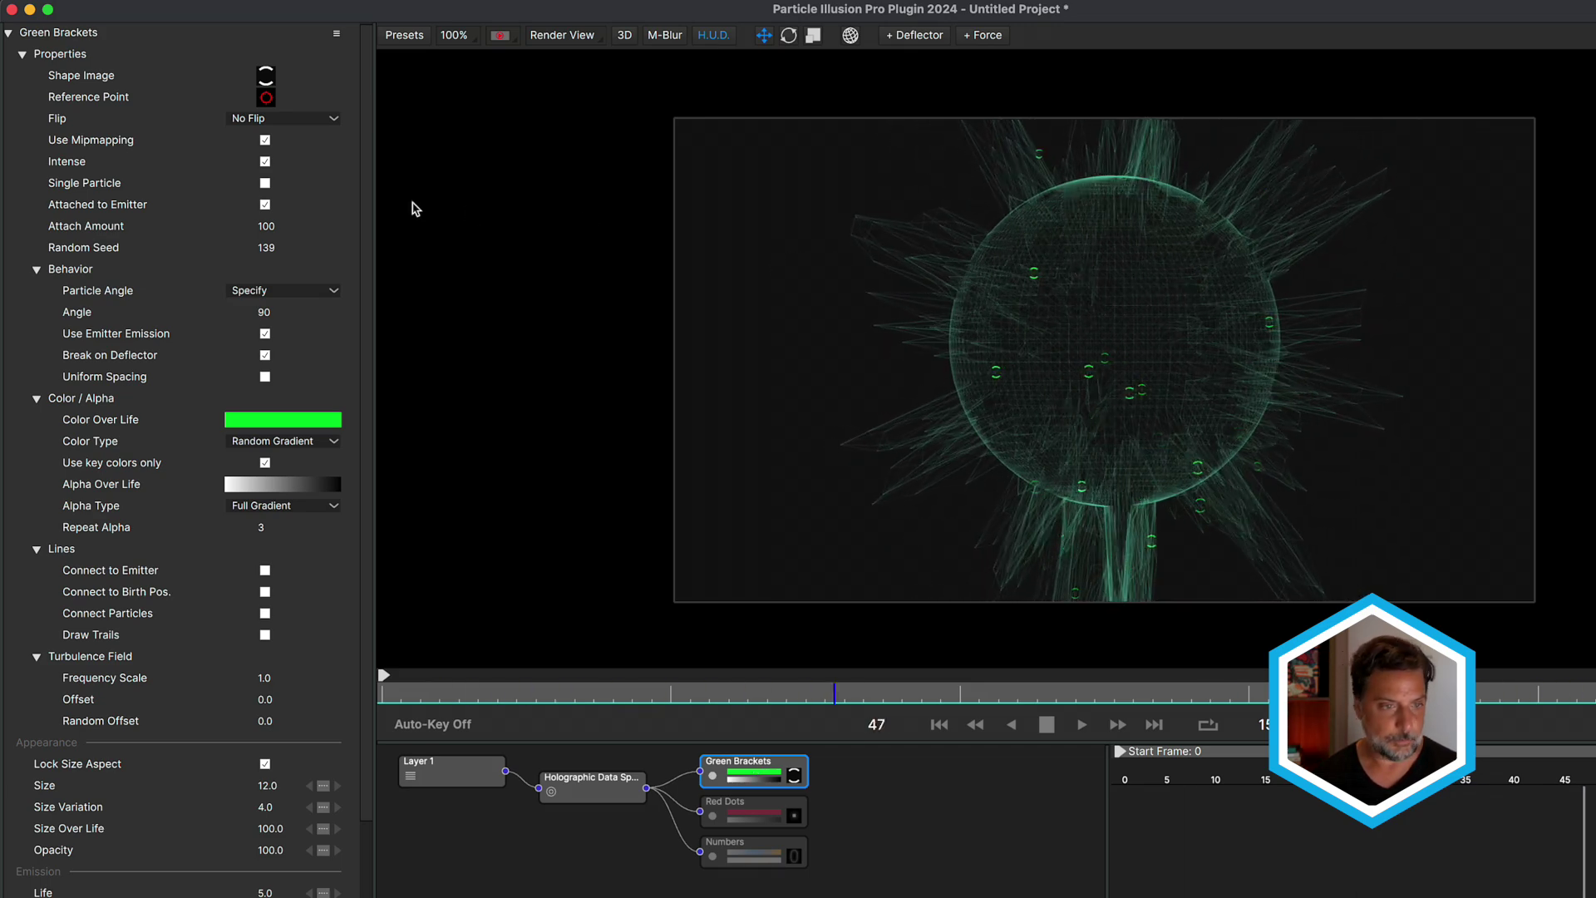
left_click(267, 77)
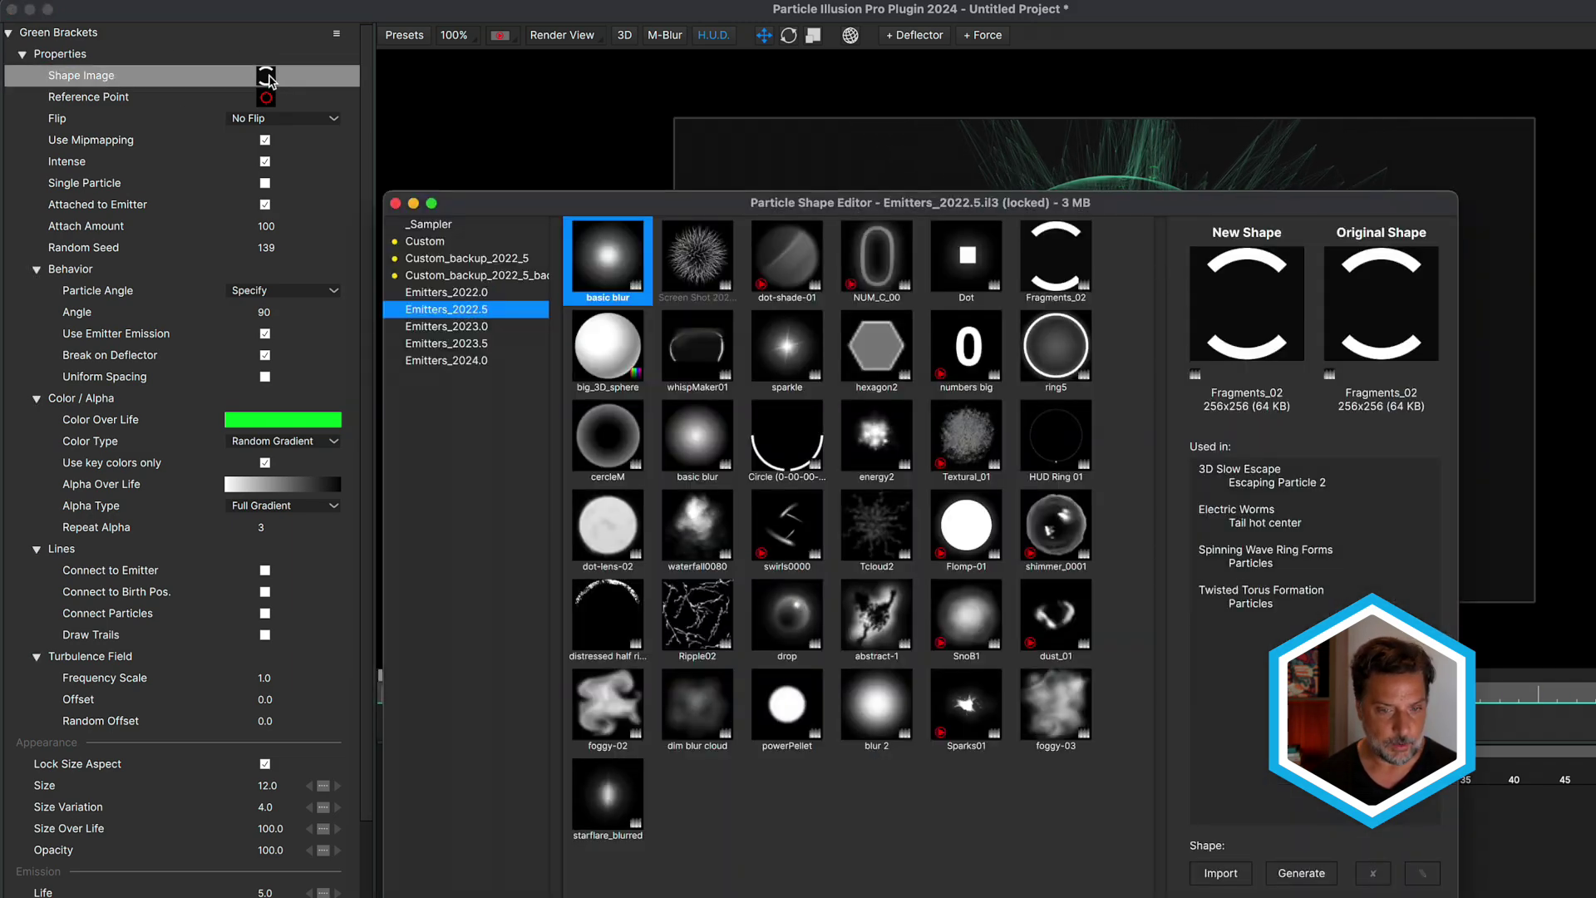
left_click(444, 359)
left_click(441, 344)
left_click(441, 328)
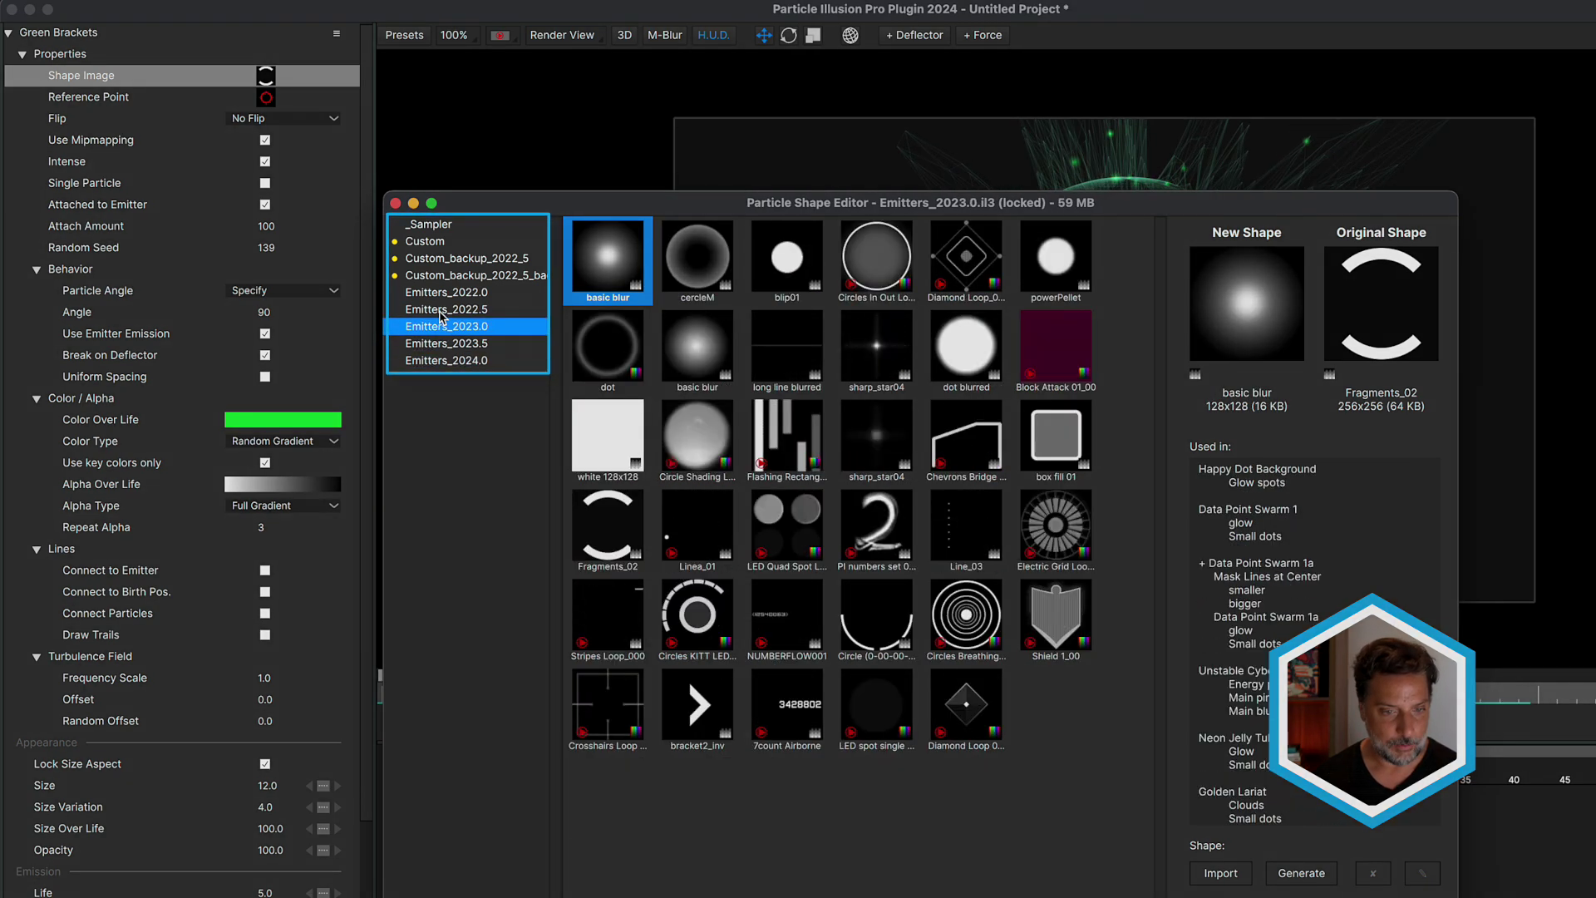
left_click(441, 310)
left_click(440, 293)
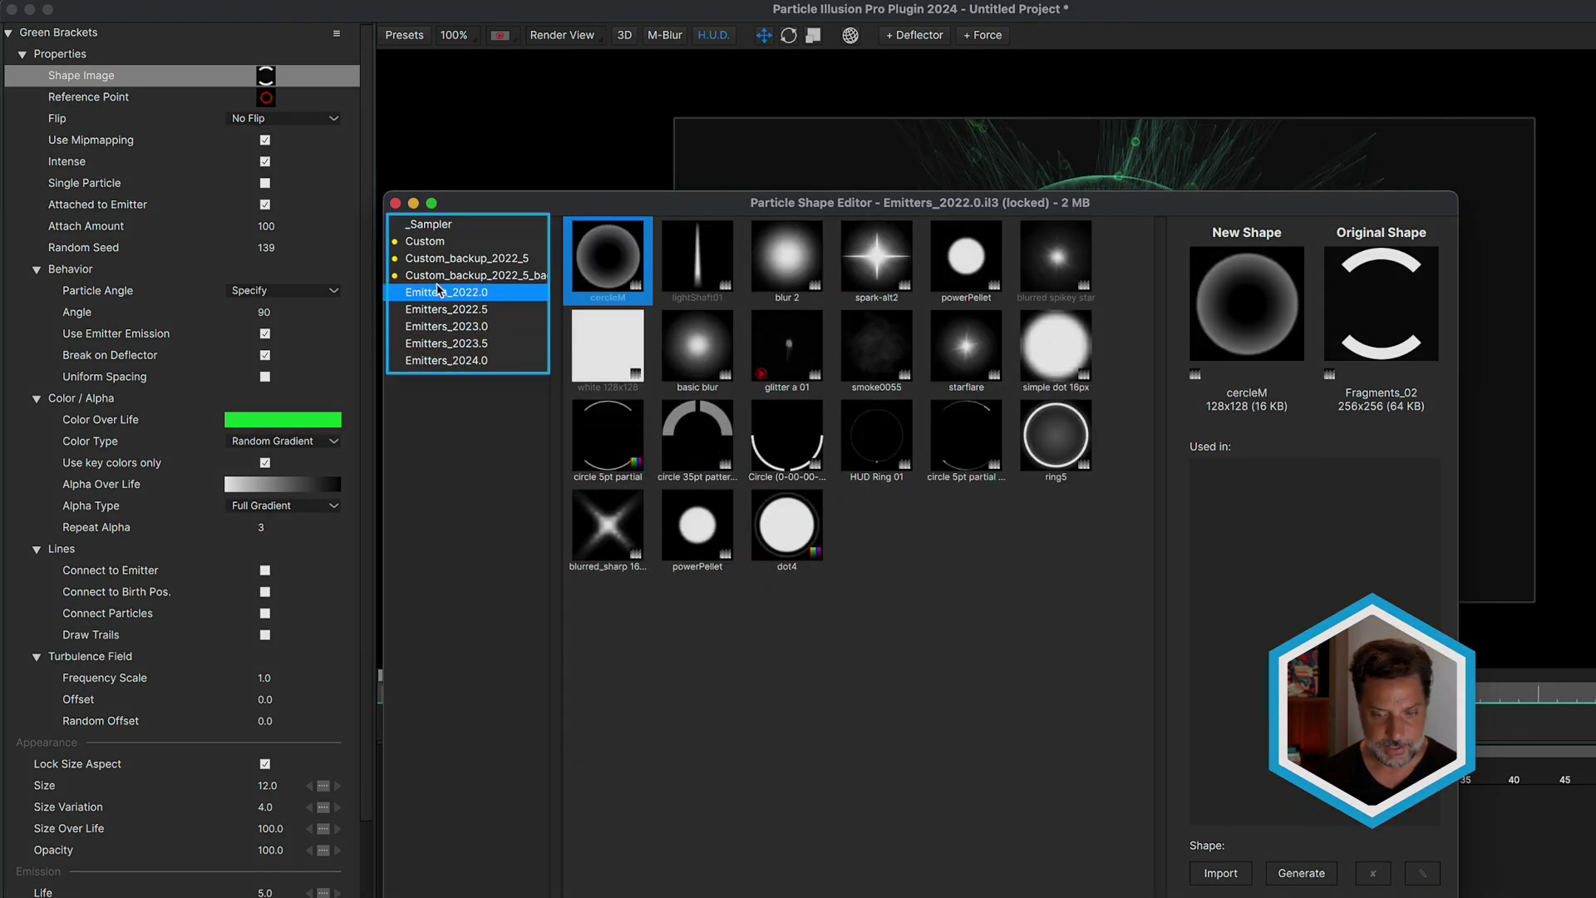
left_click(437, 275)
left_click(431, 293)
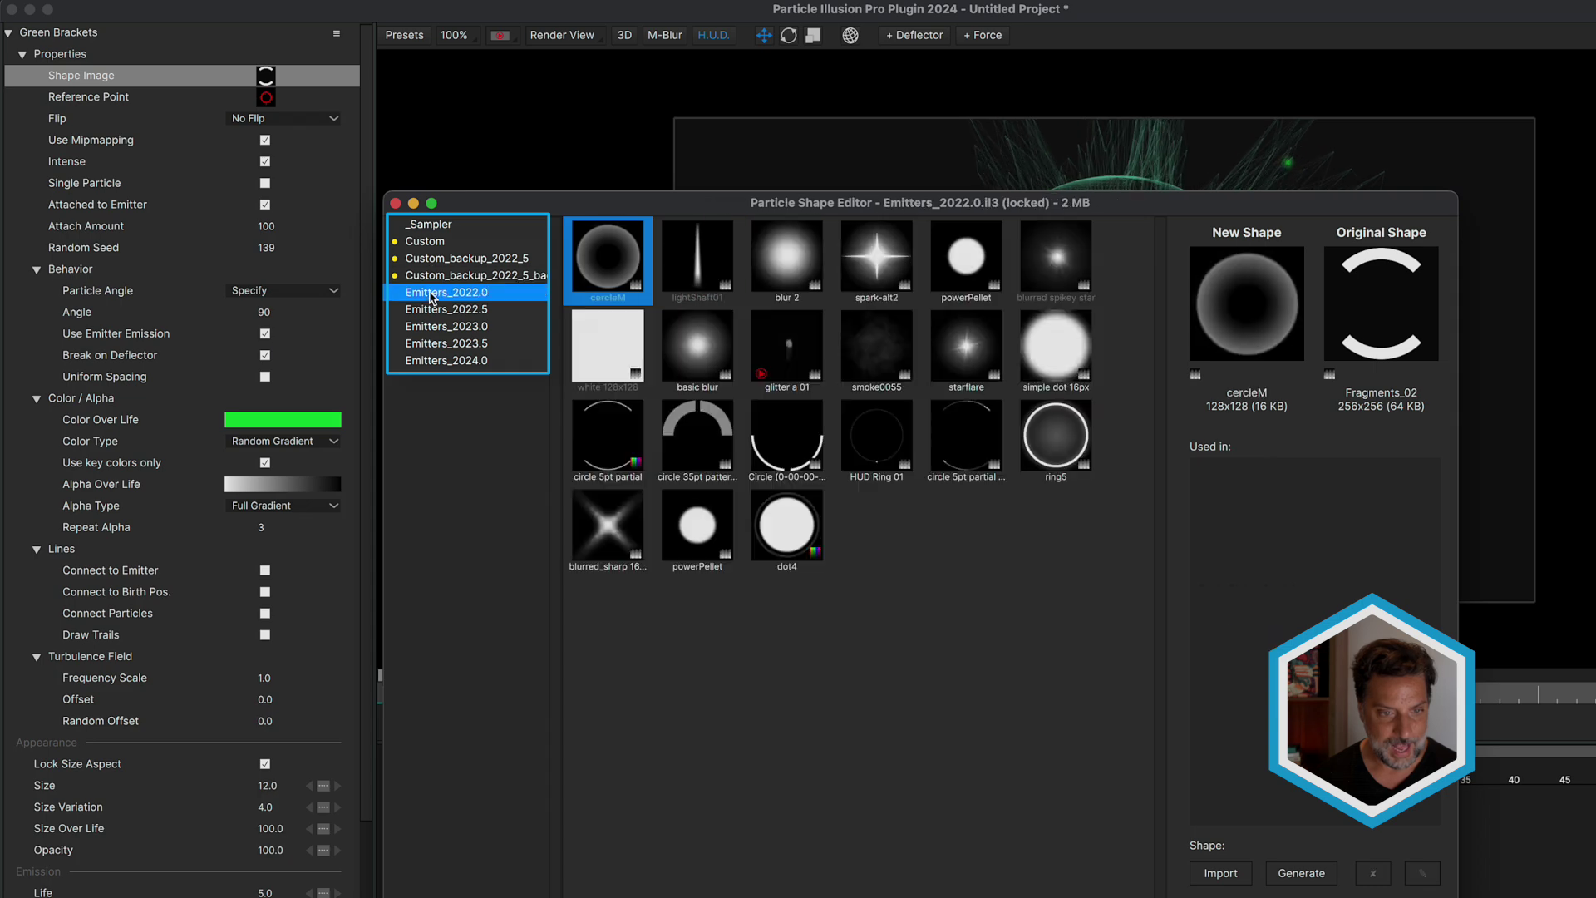
left_click(438, 311)
left_click(442, 328)
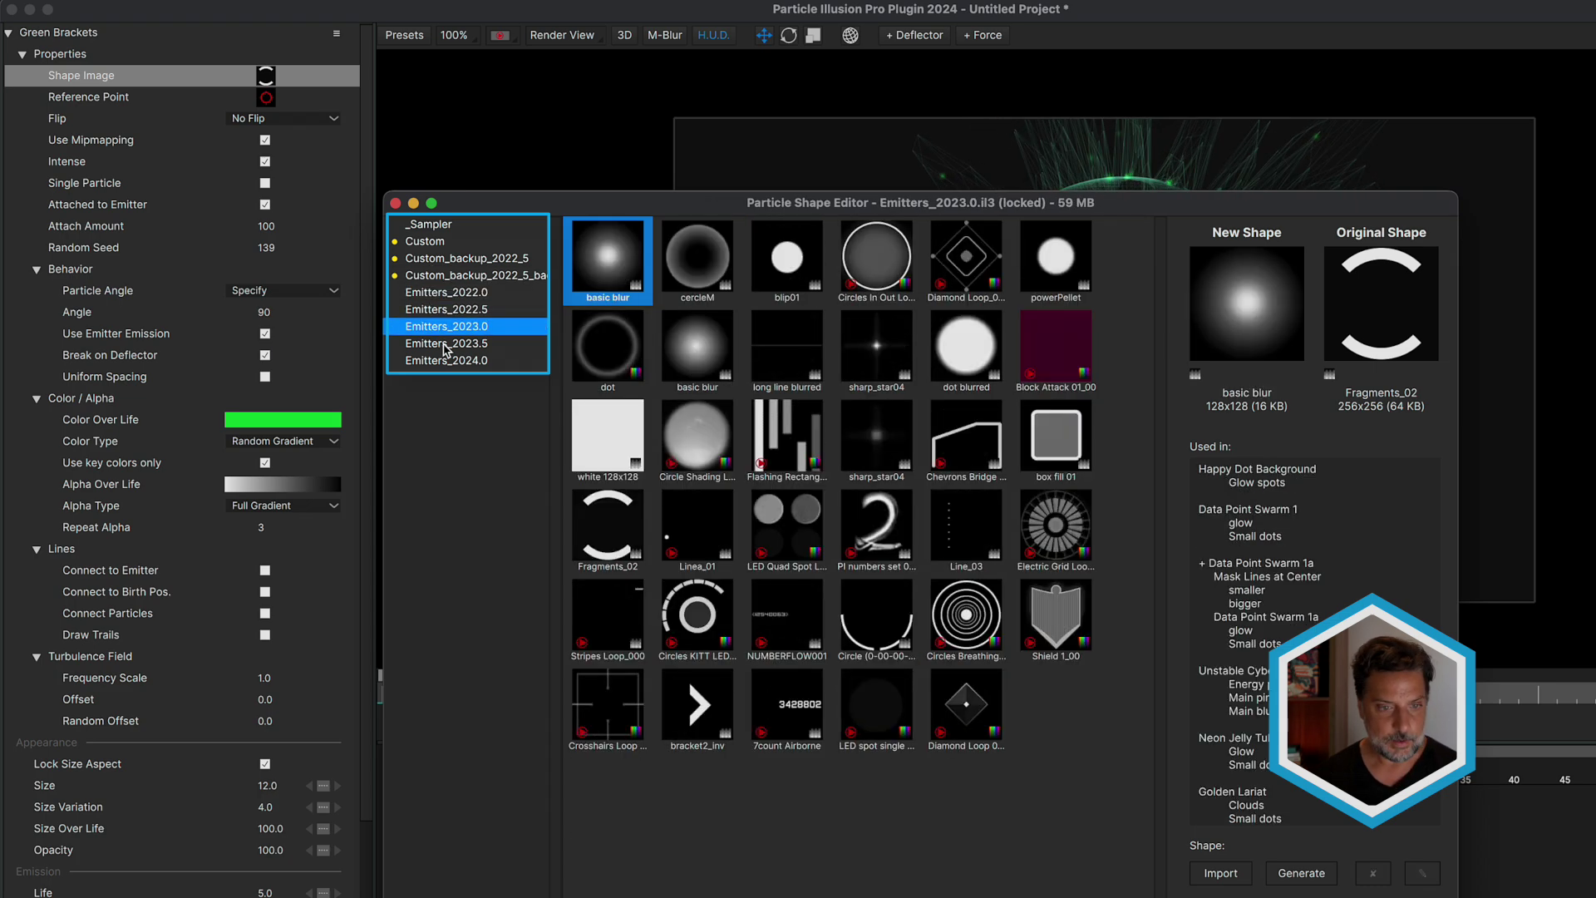
left_click(446, 344)
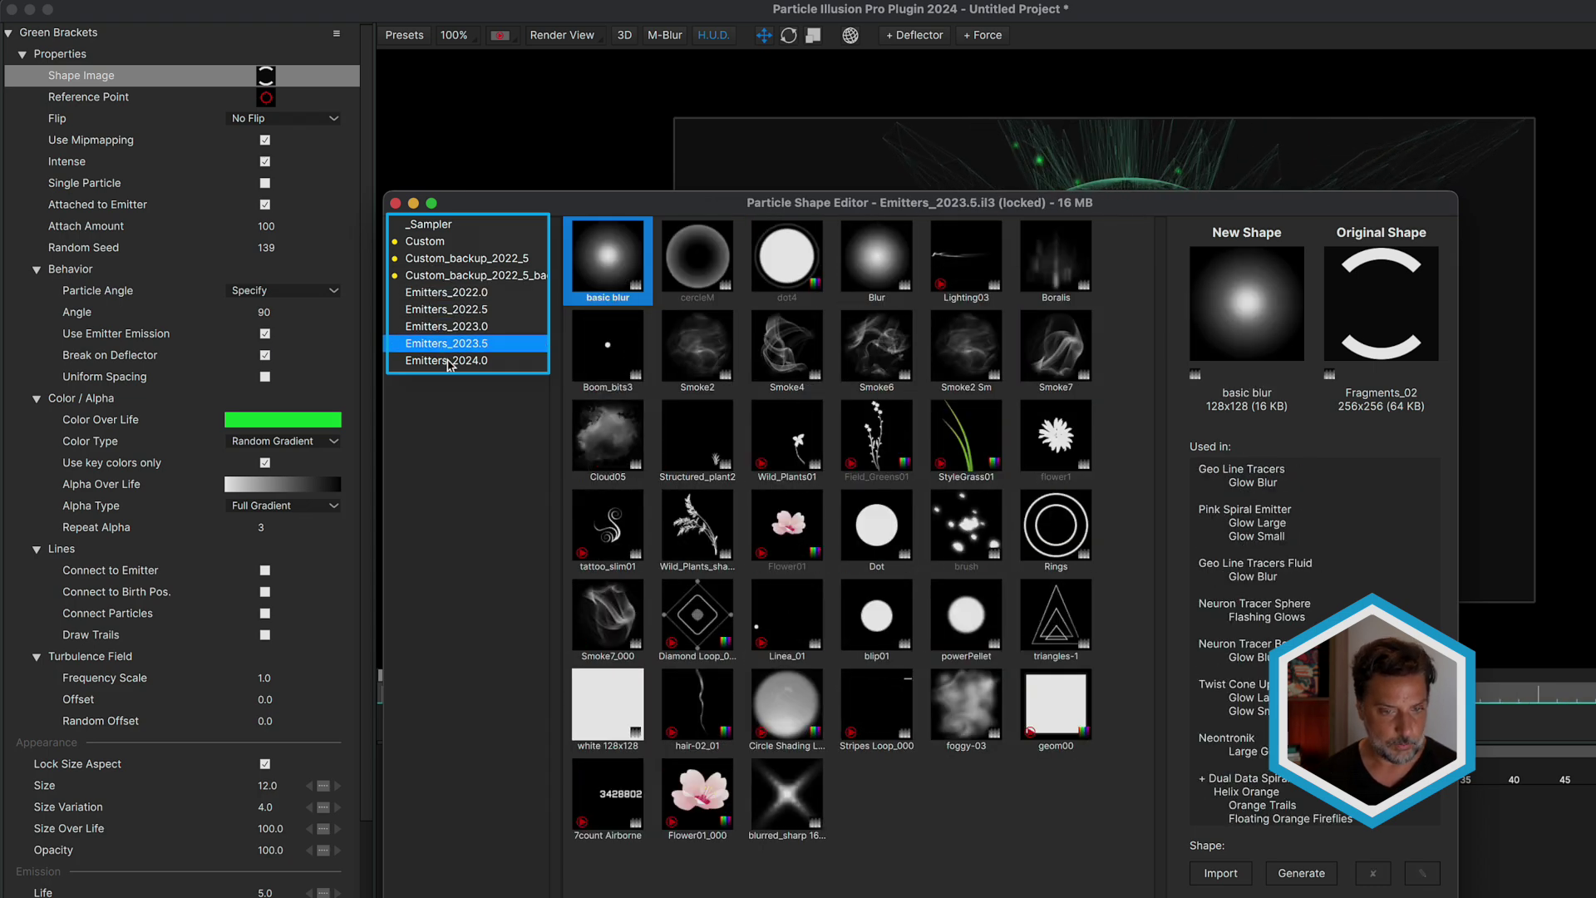
left_click(446, 362)
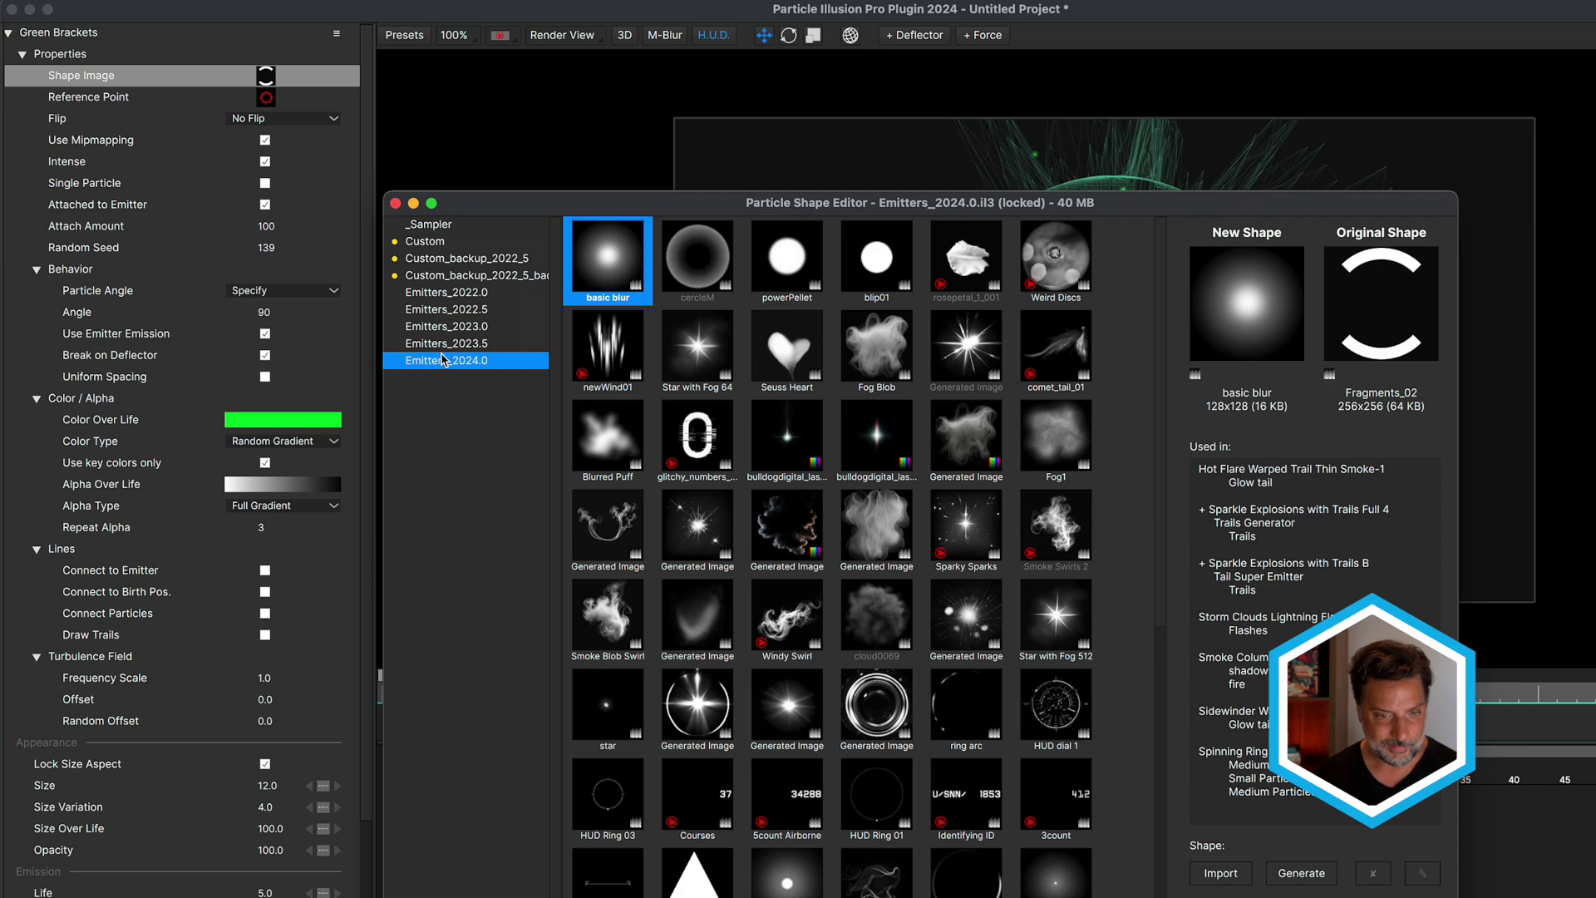
Replace the Green Brackets shape image with bracket2_inv from the Emitters_2023.0 library.
left_click(442, 328)
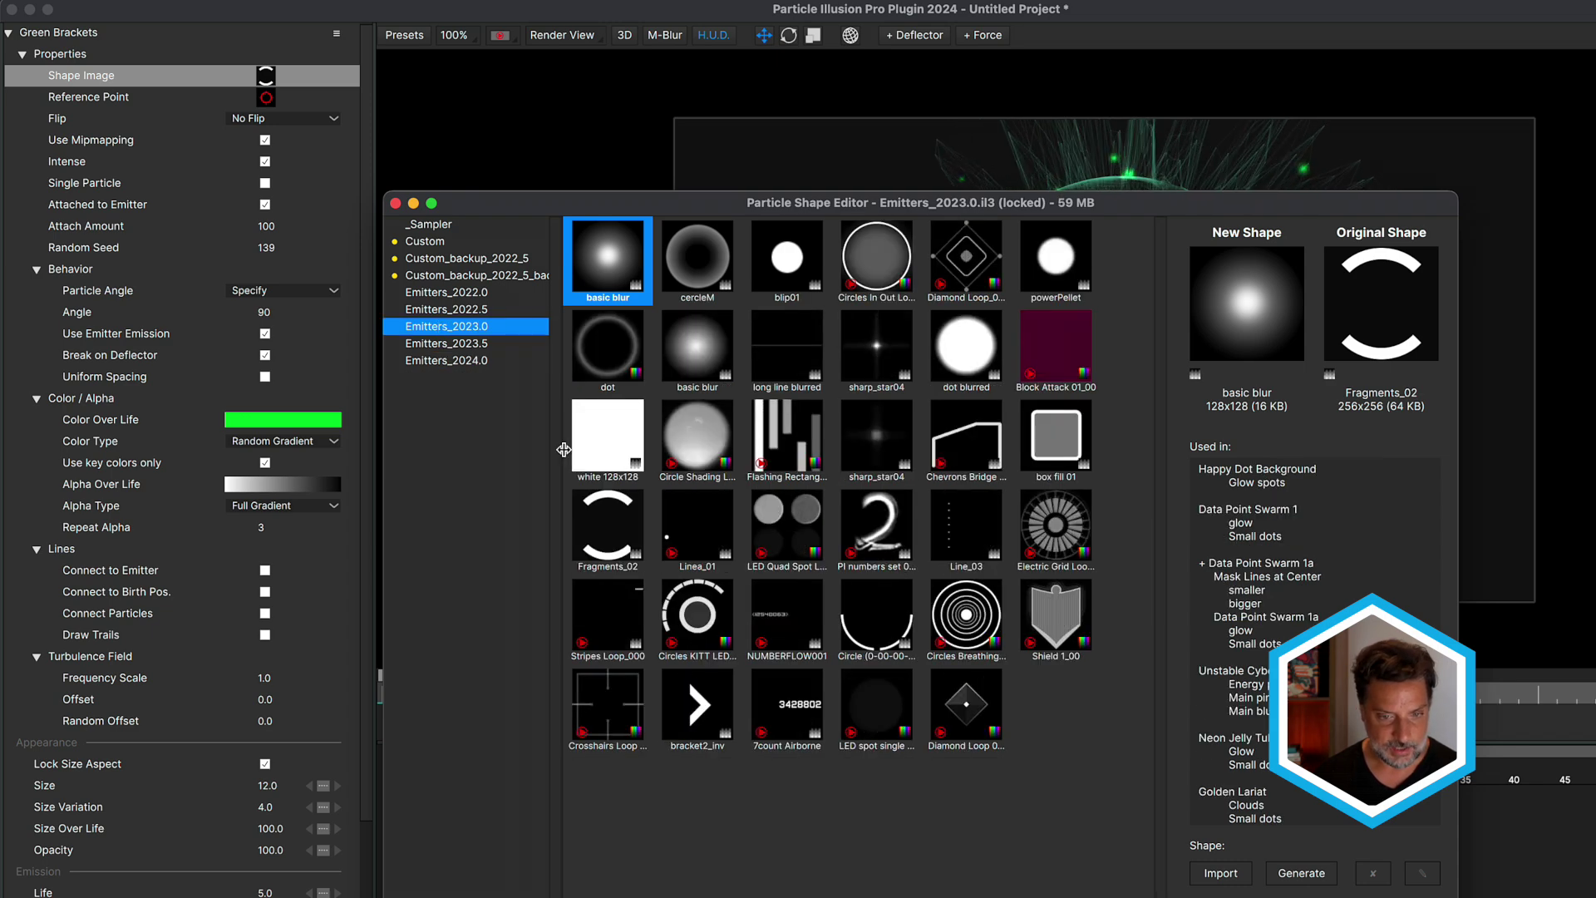
left_click(700, 690)
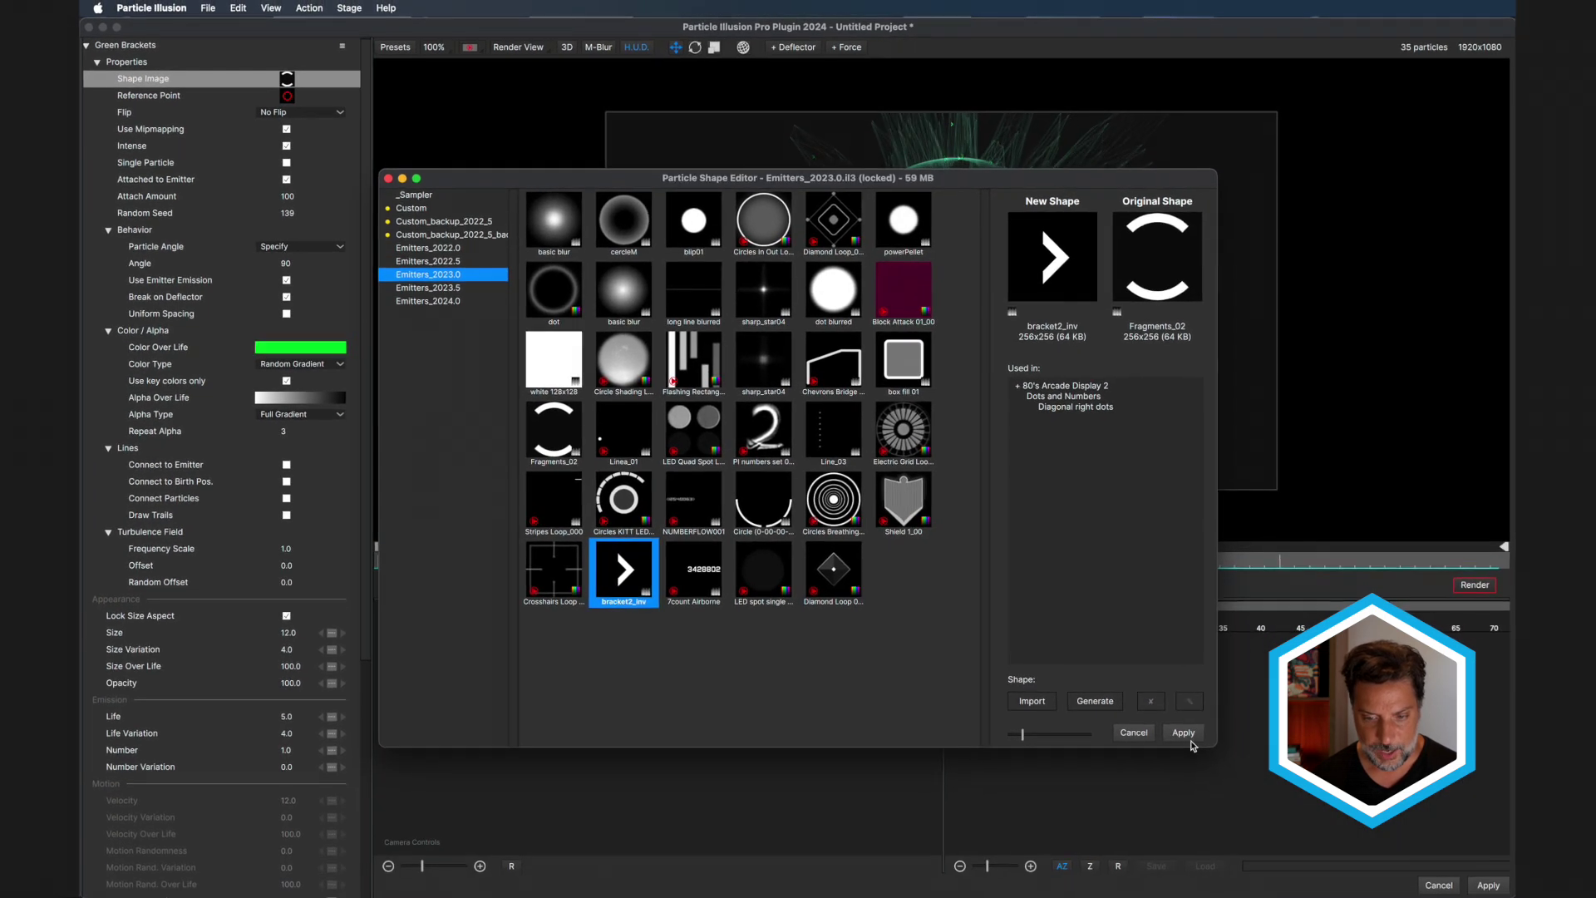
left_click(1415, 897)
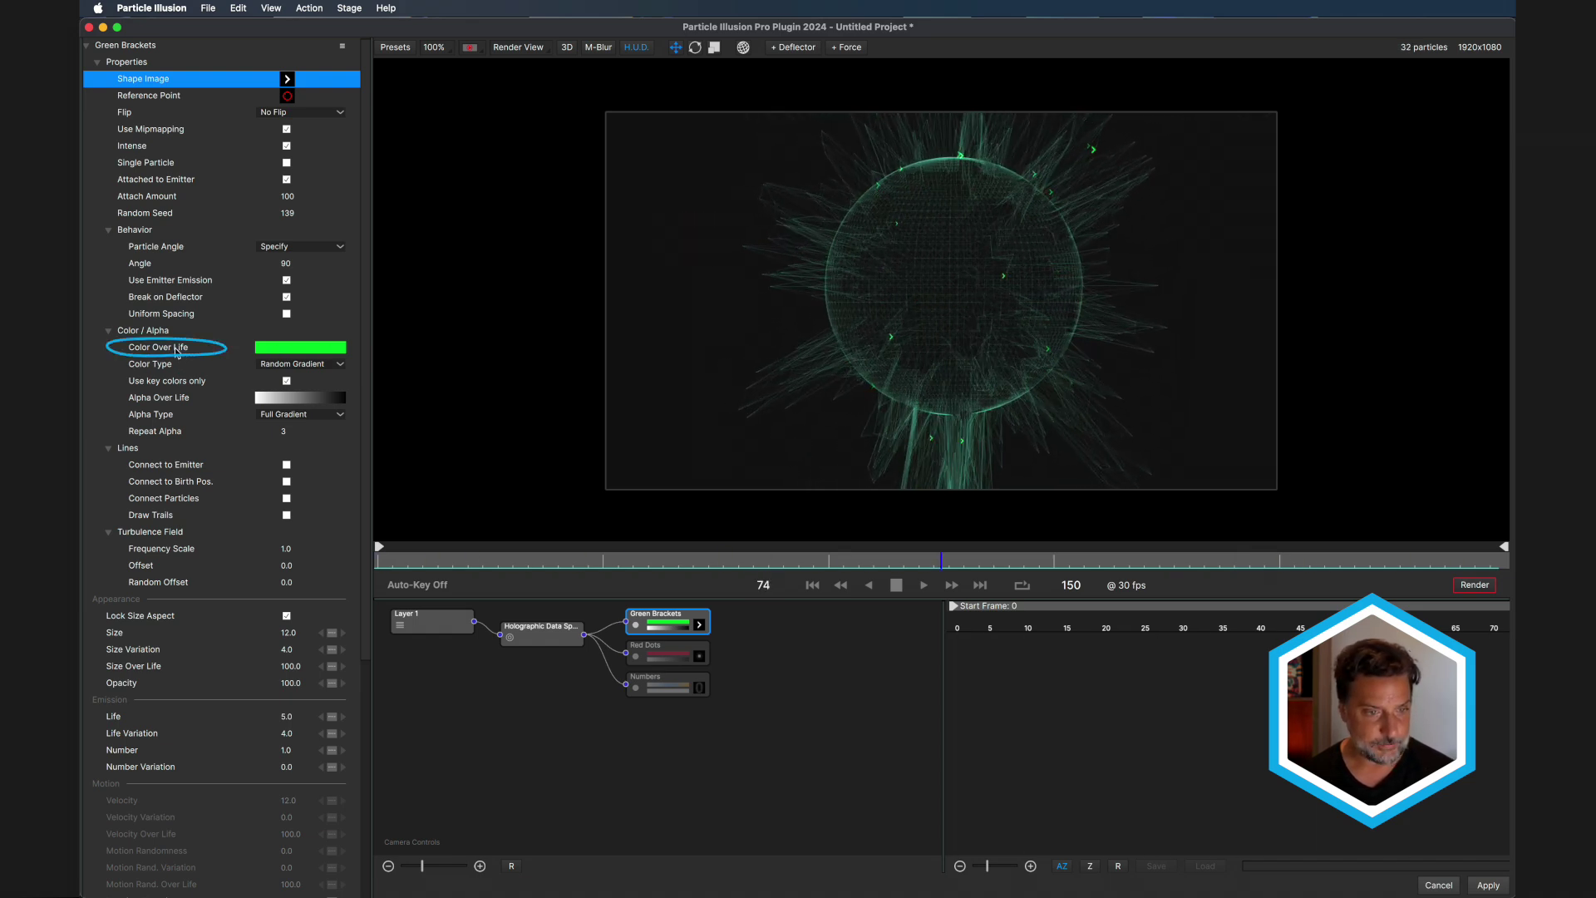
Set the Green Brackets particle's Color Over Life to a crimson red in the Color Gradient Editor.
left_click(282, 350)
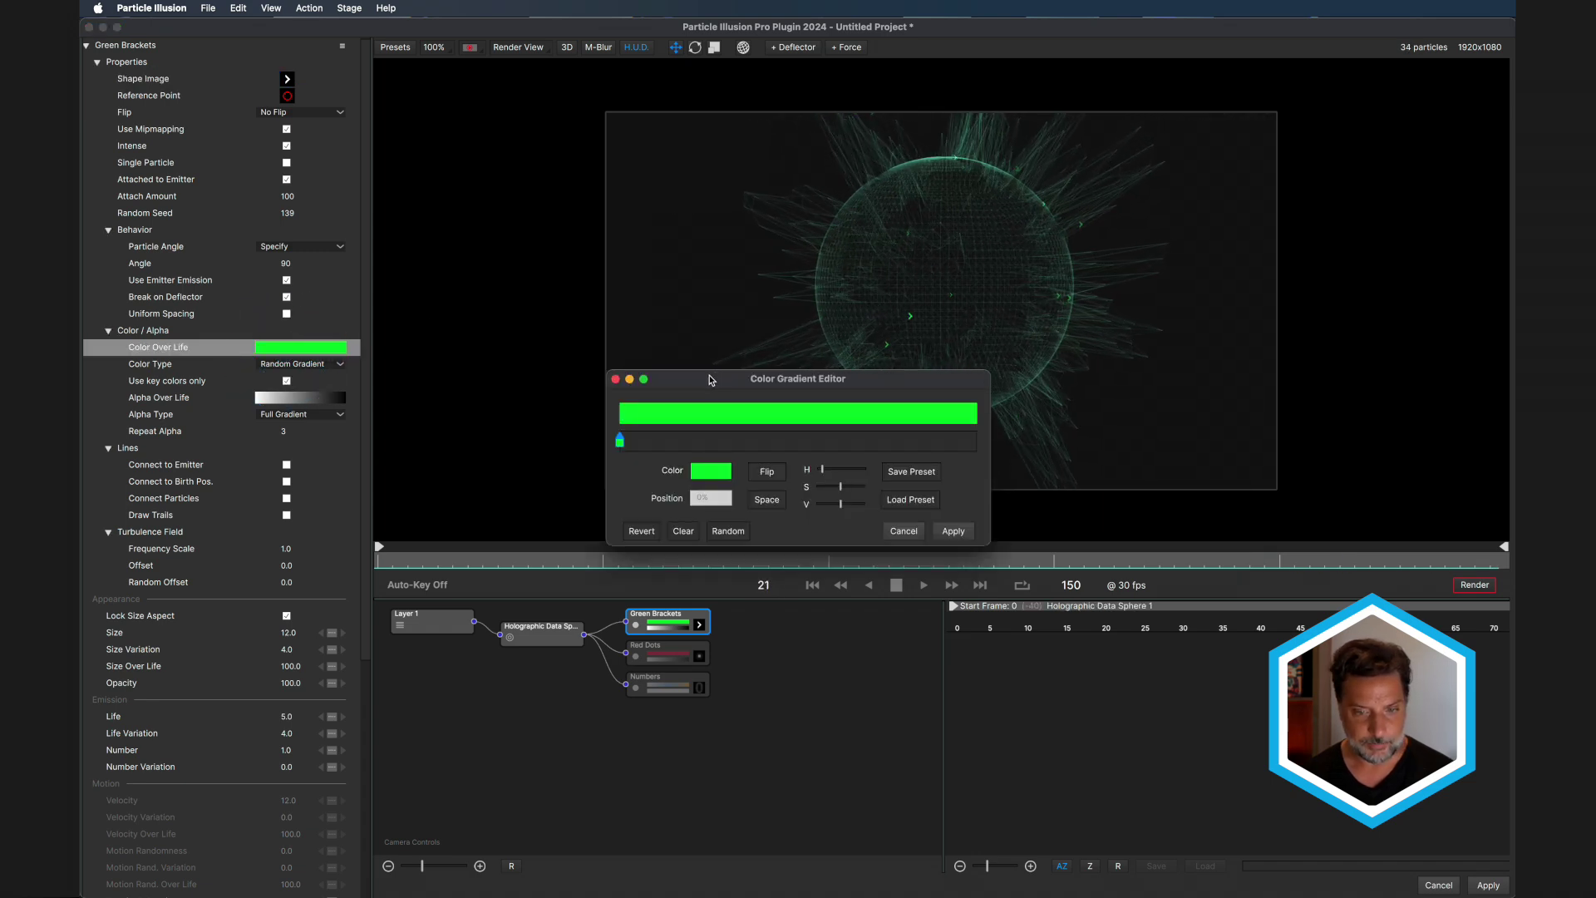
left_click_drag(711, 380, 664, 363)
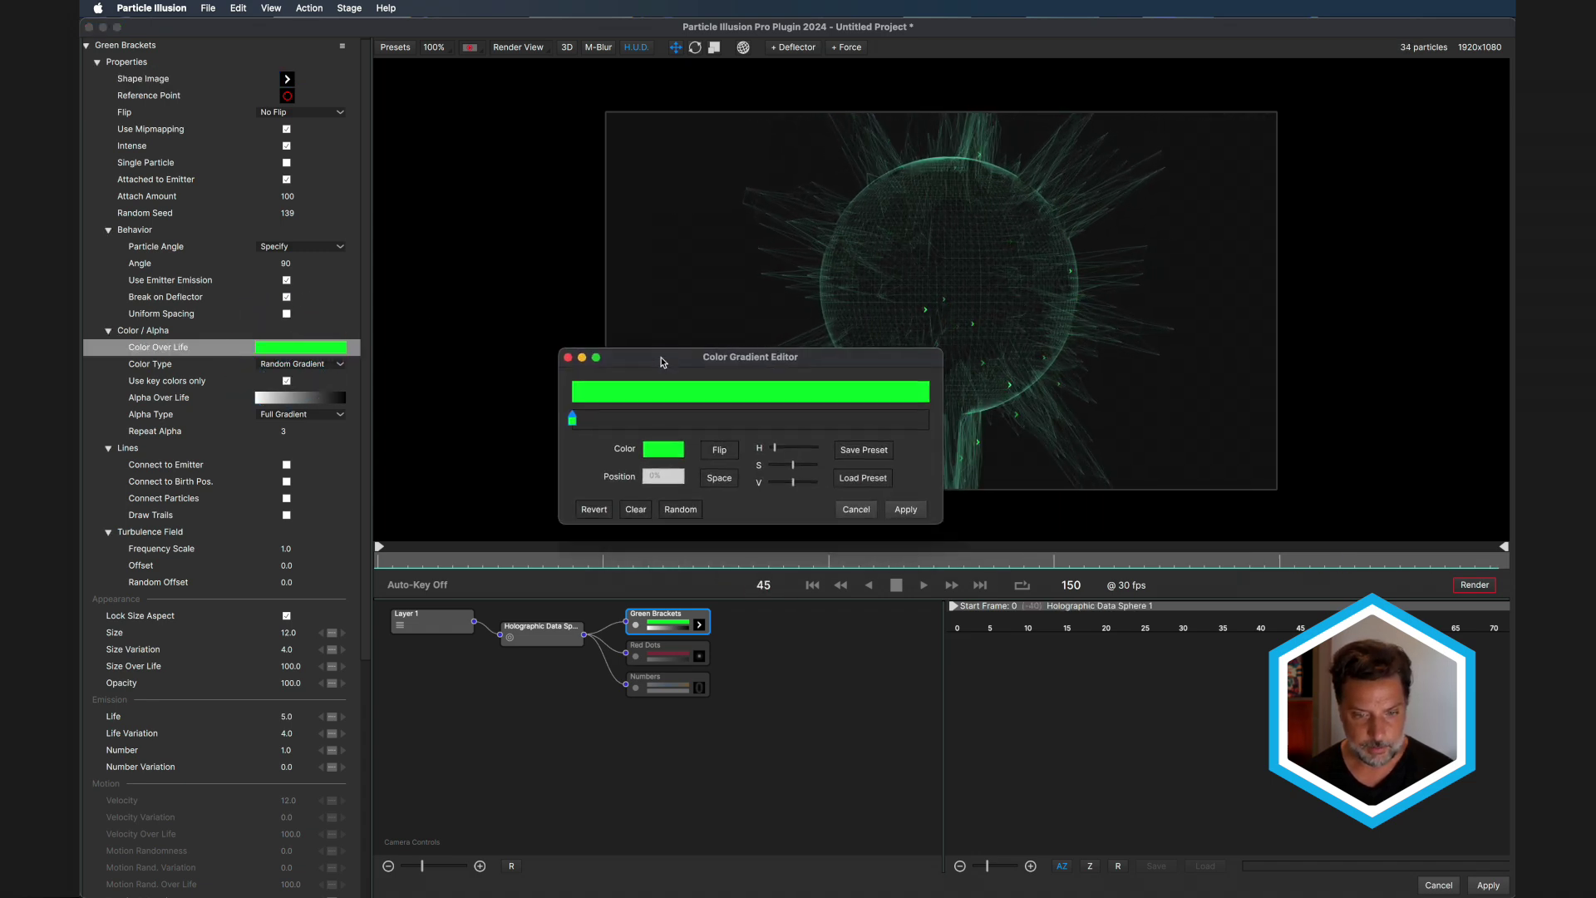
left_click(672, 453)
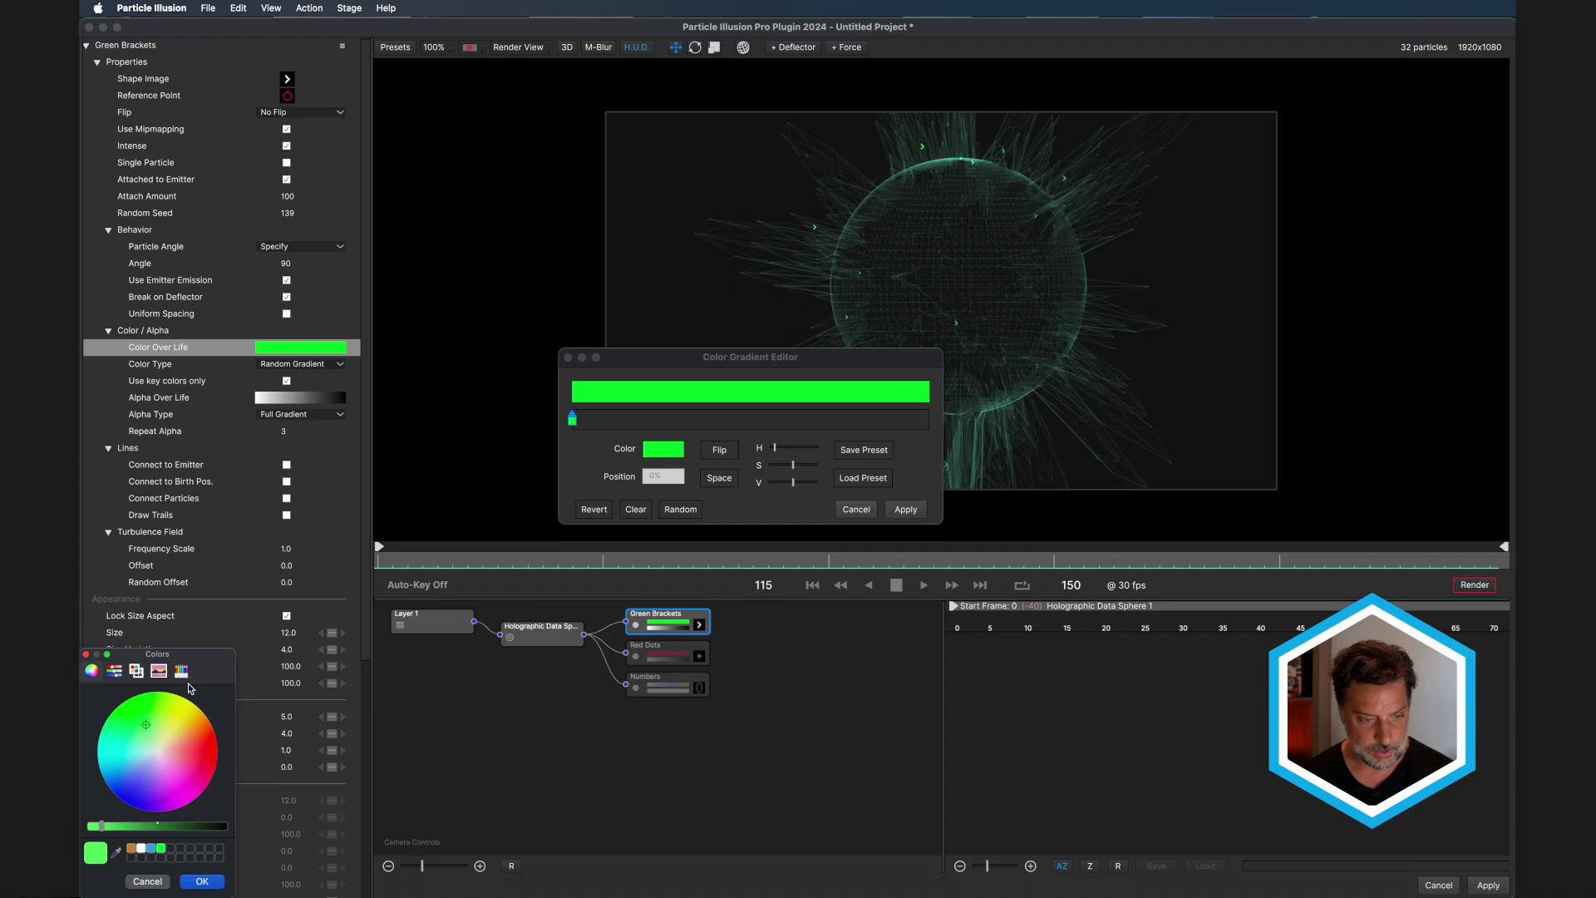
left_click_drag(184, 712, 215, 782)
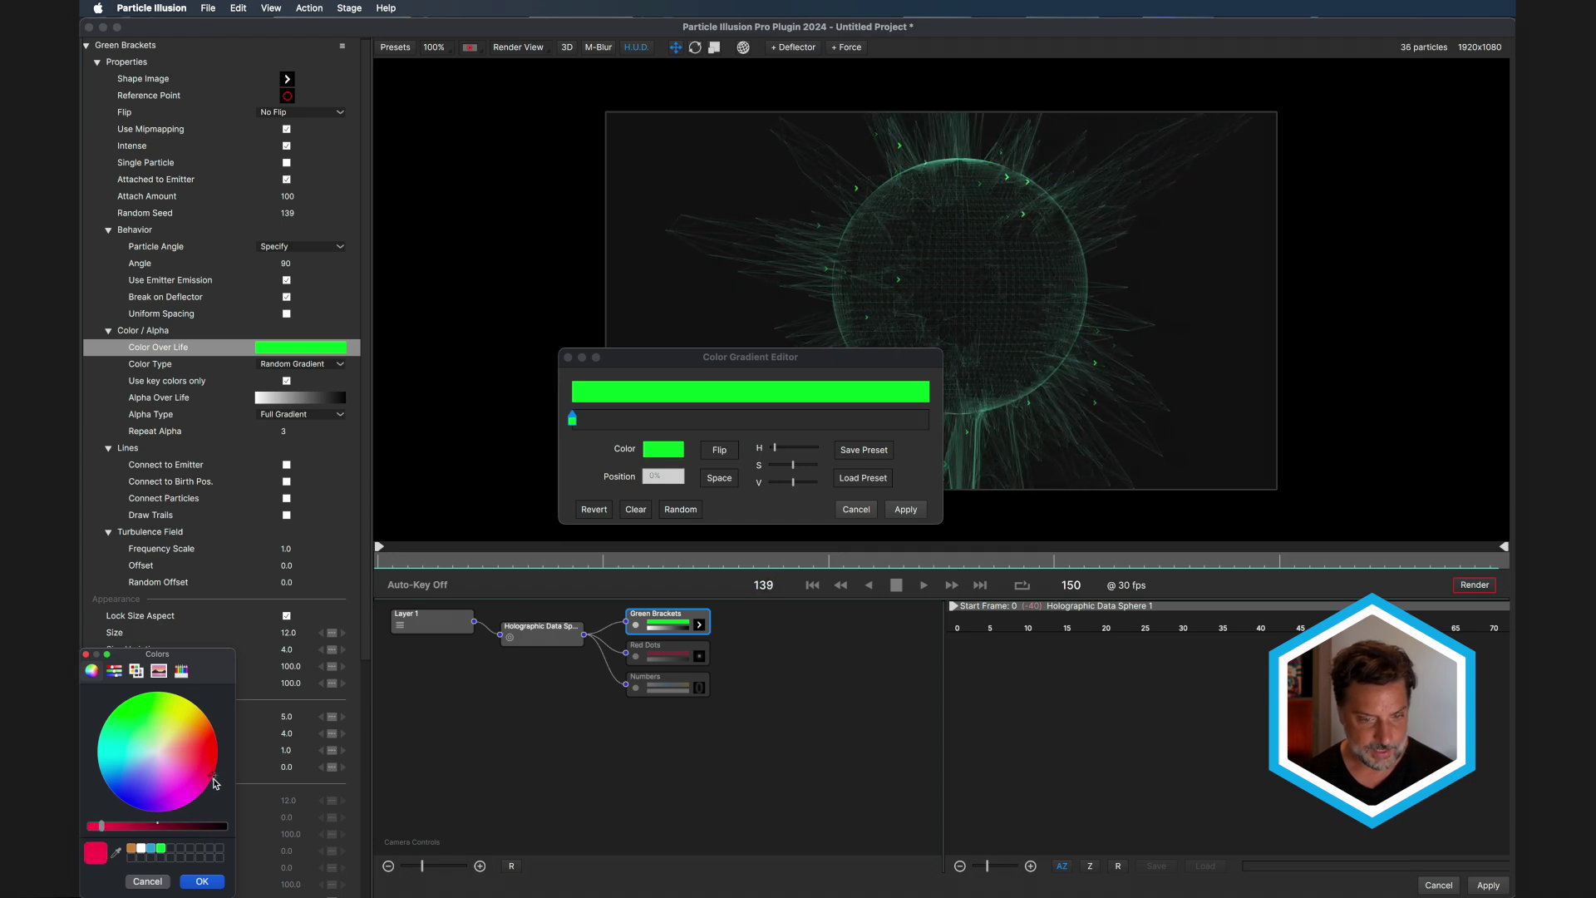
left_click(202, 880)
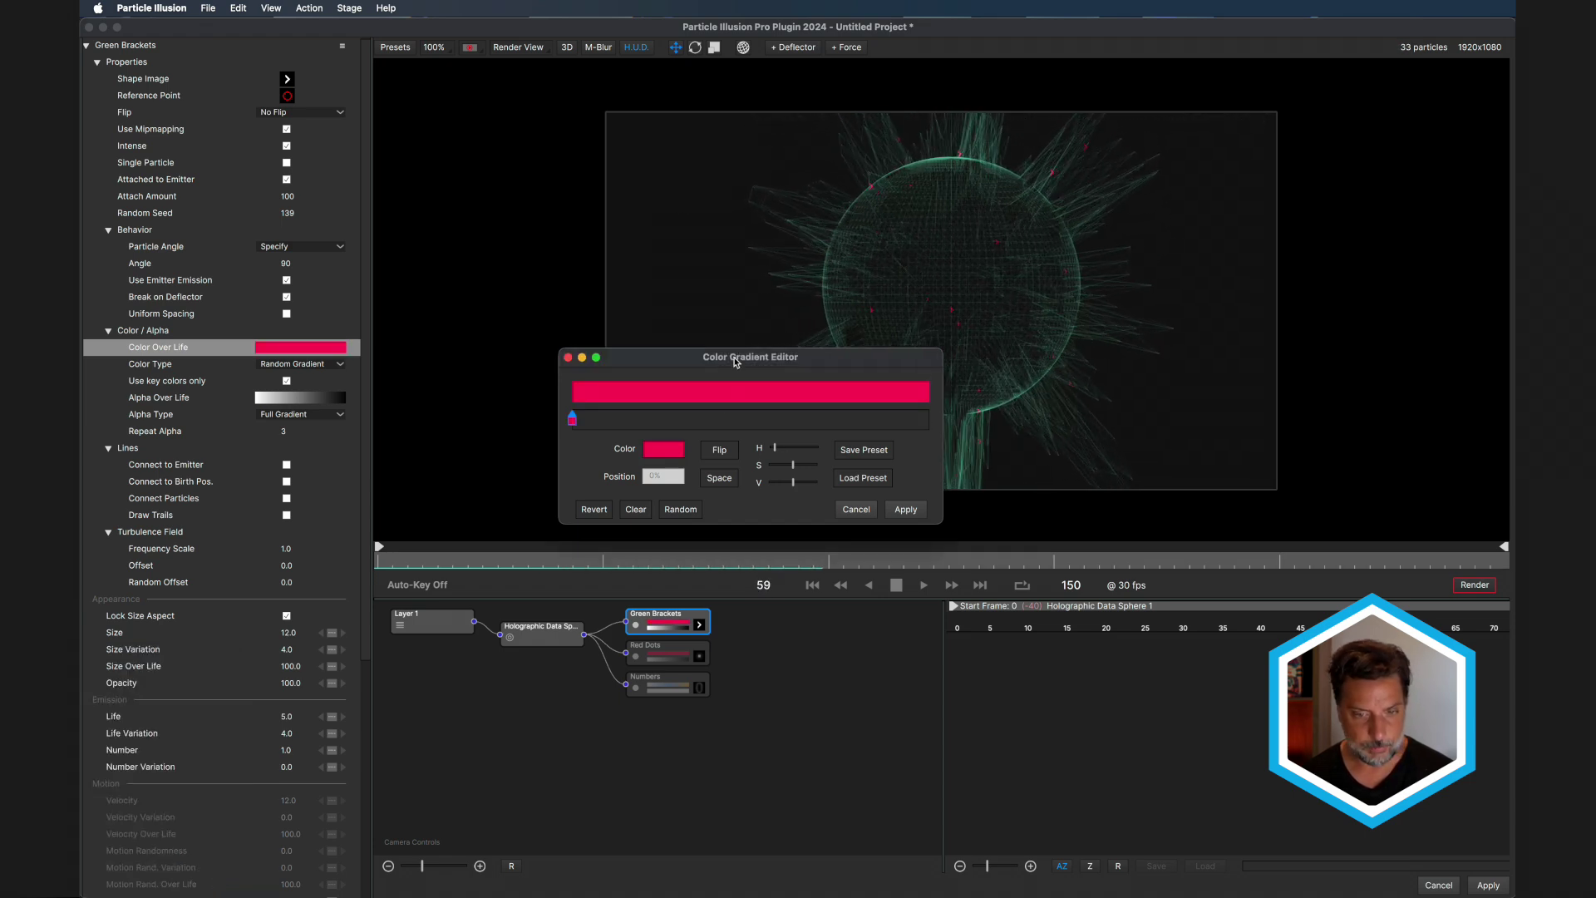
left_click_drag(735, 360, 706, 435)
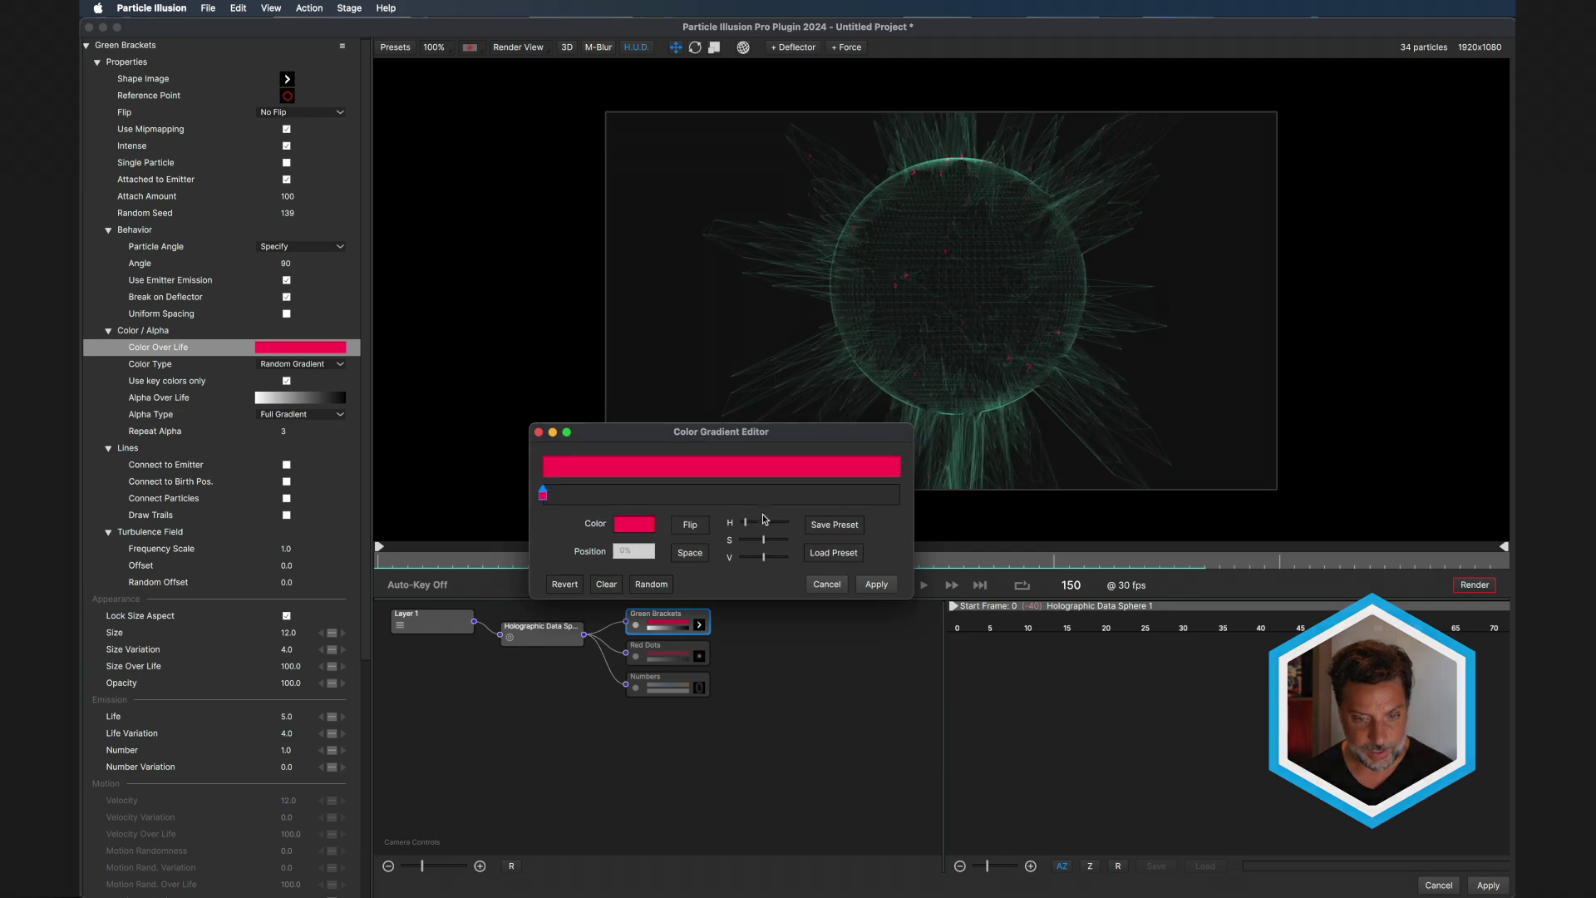
Try several color gradient presets for Green Brackets and apply the one running from dark green through bright green to pale yellow.
left_click(844, 561)
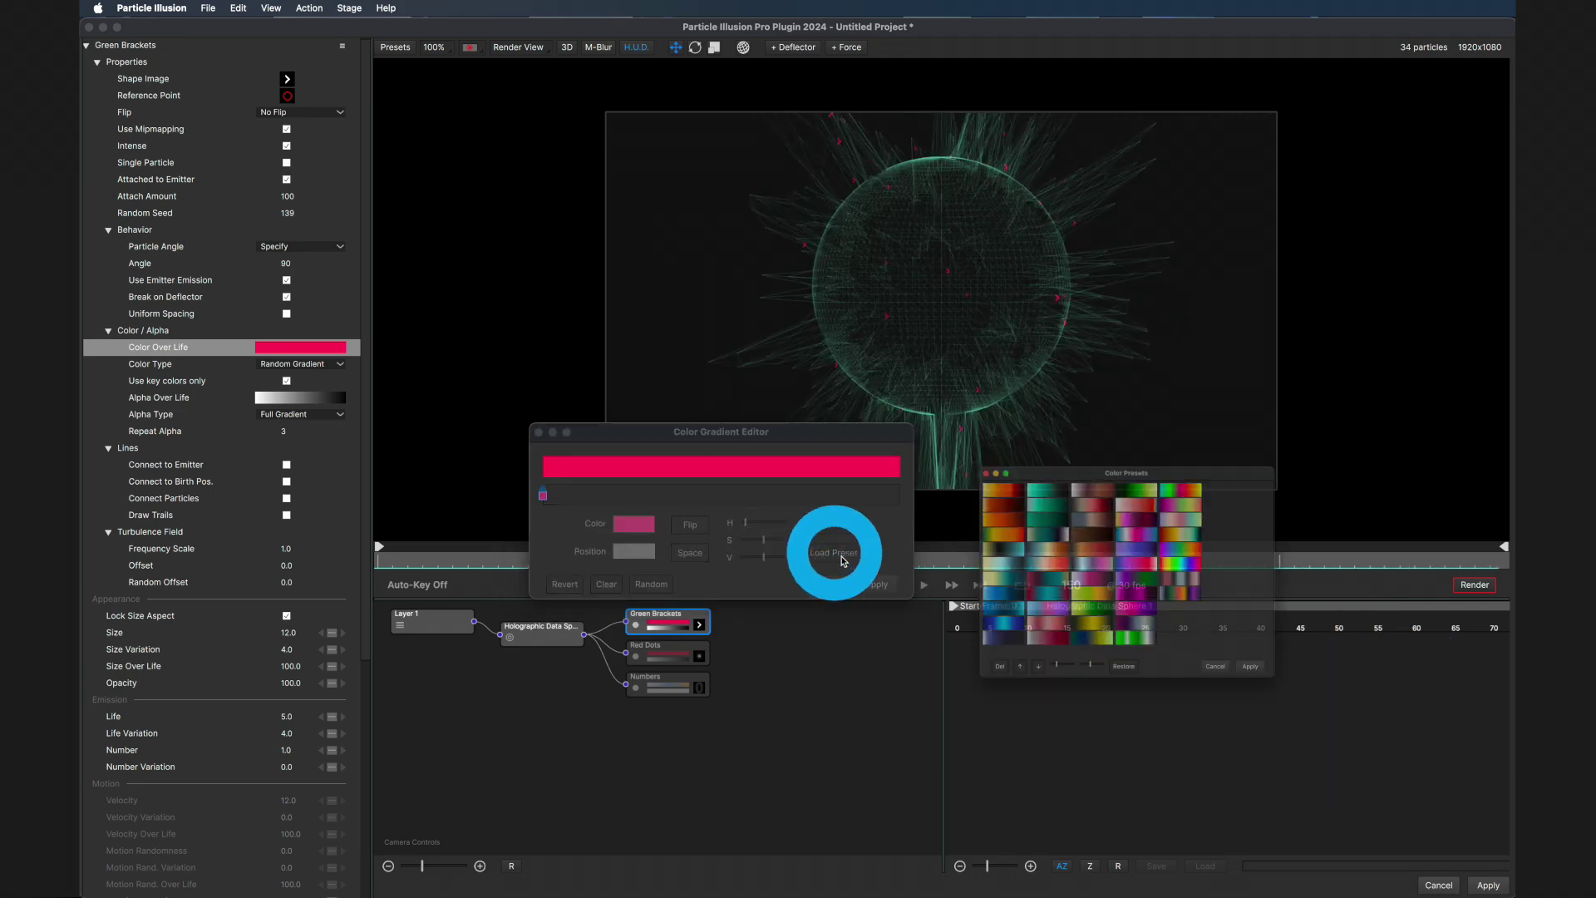
left_click(1022, 539)
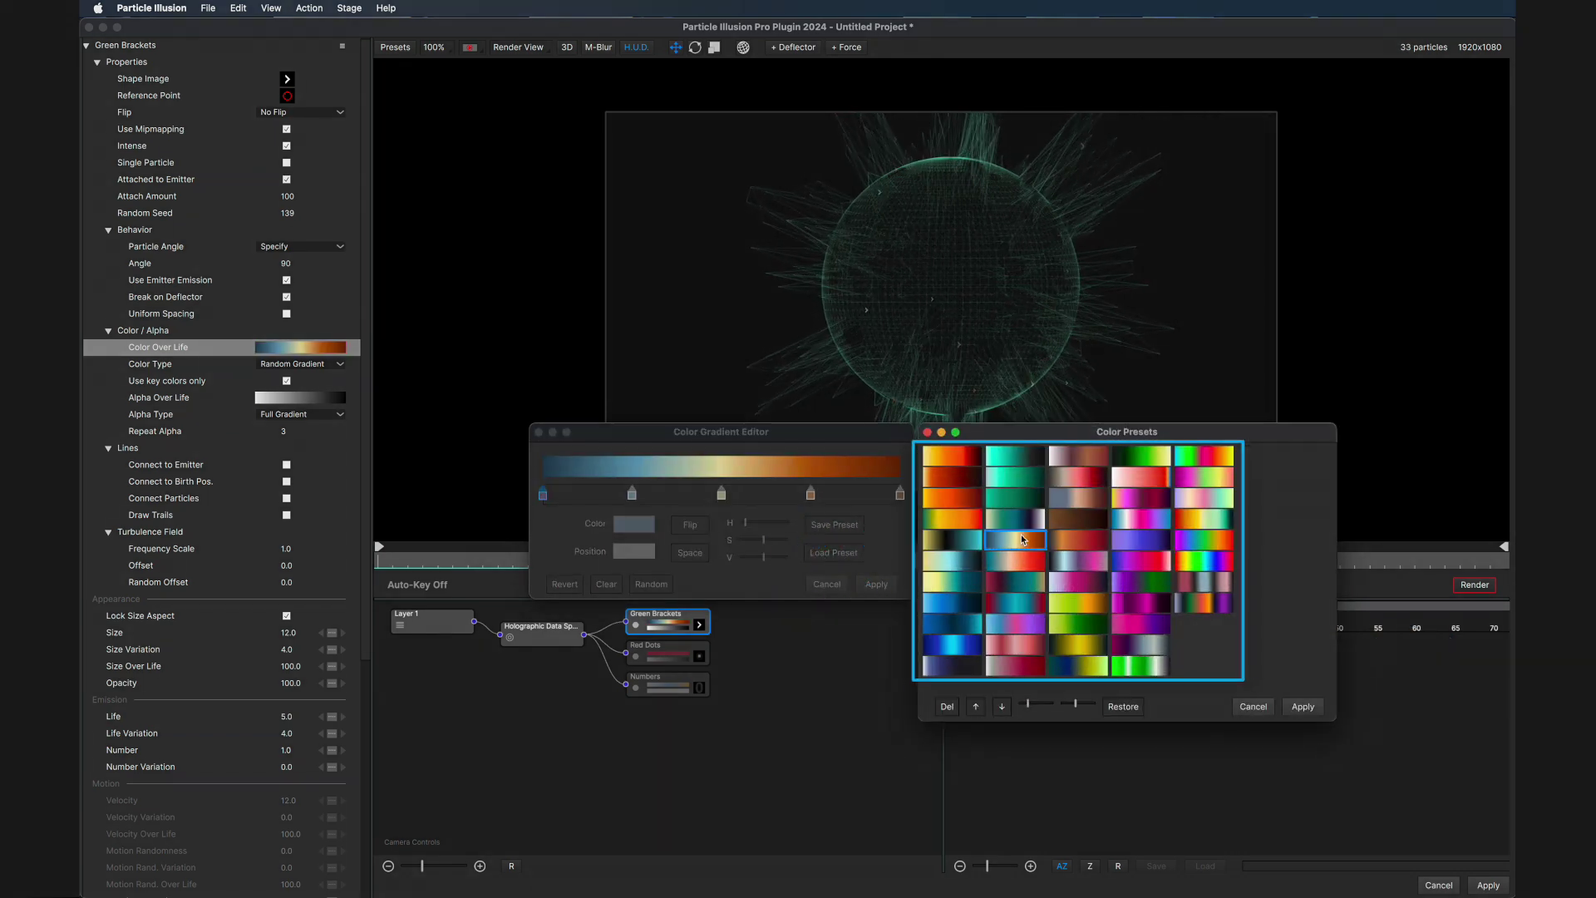
left_click(974, 547)
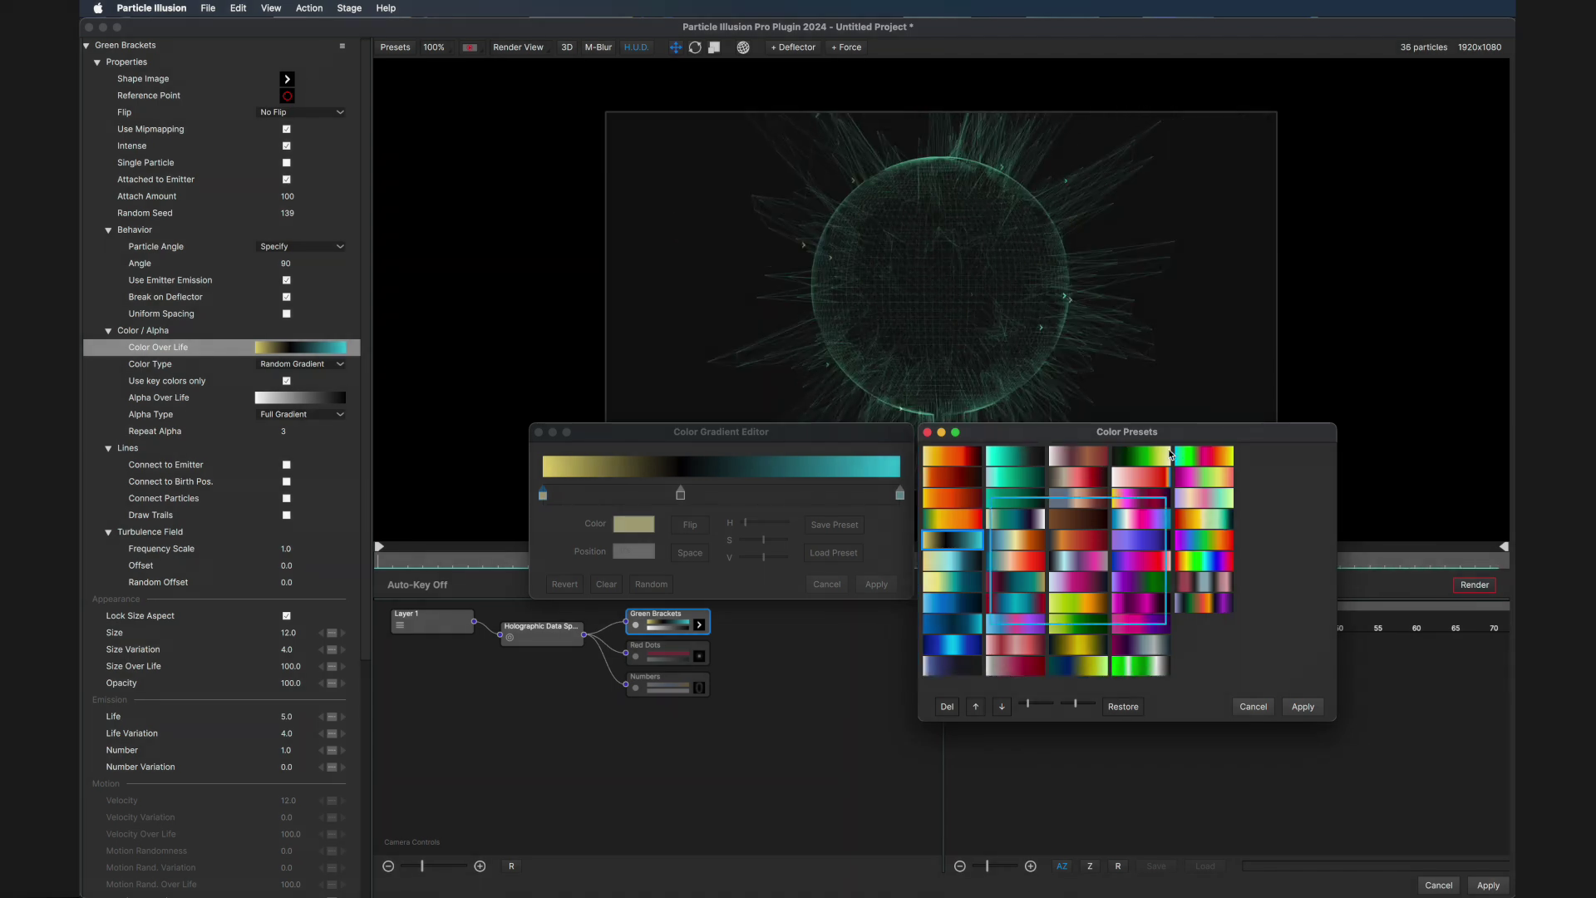
left_click(1164, 458)
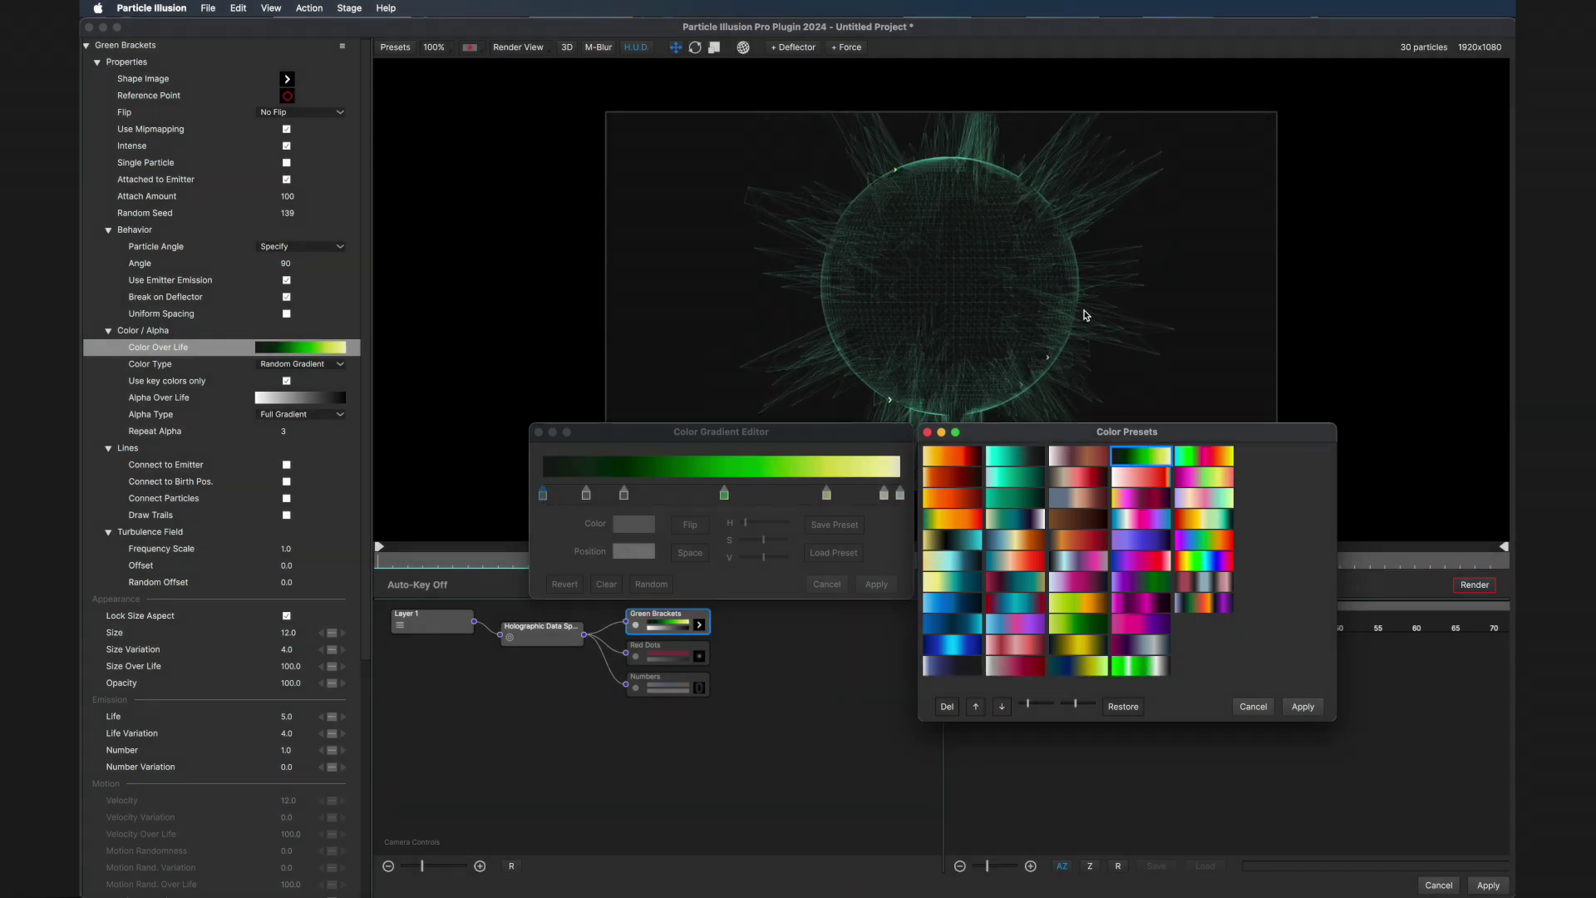
left_click(1303, 706)
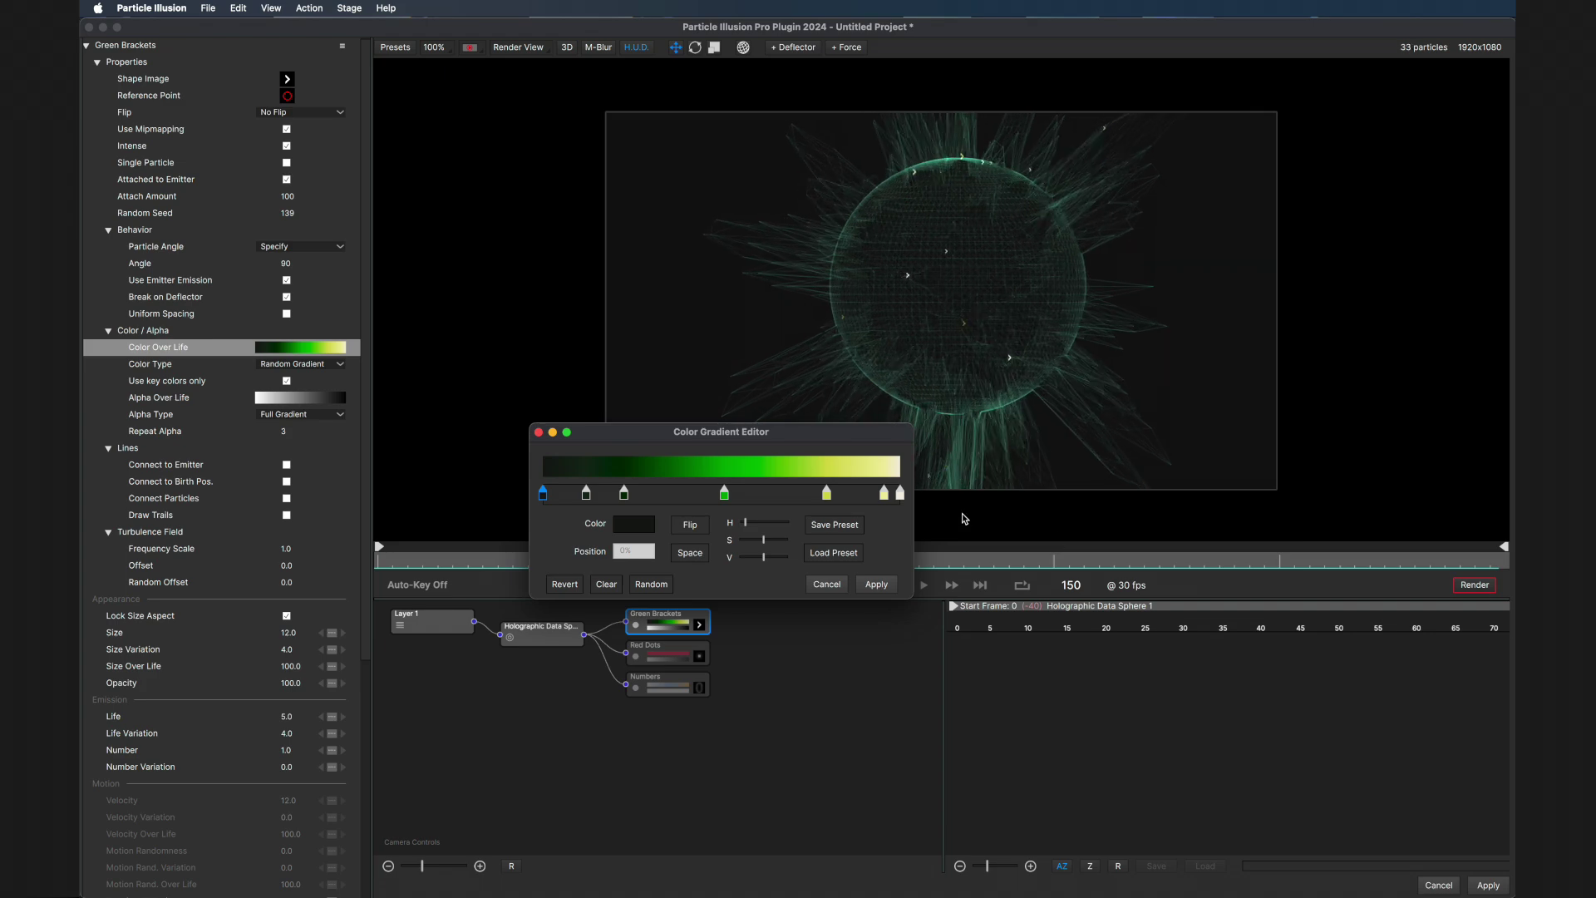
left_click(877, 584)
left_click(896, 585)
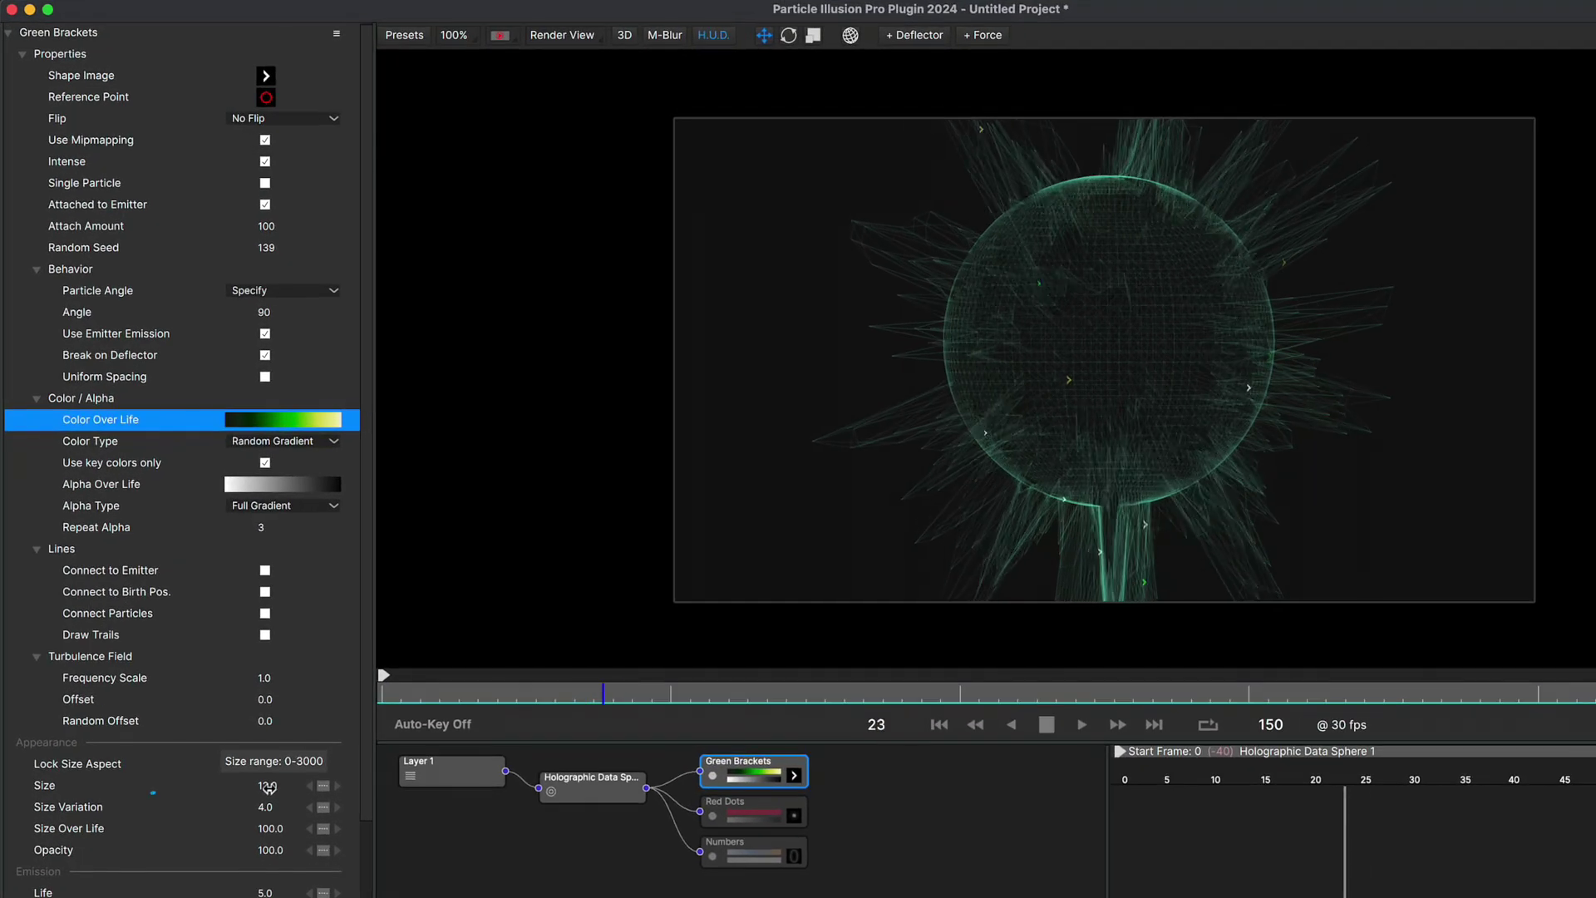
Set the Green Brackets particle's Size to 42.5 and its Size Variation to 55.4.
left_click_drag(269, 786, 297, 786)
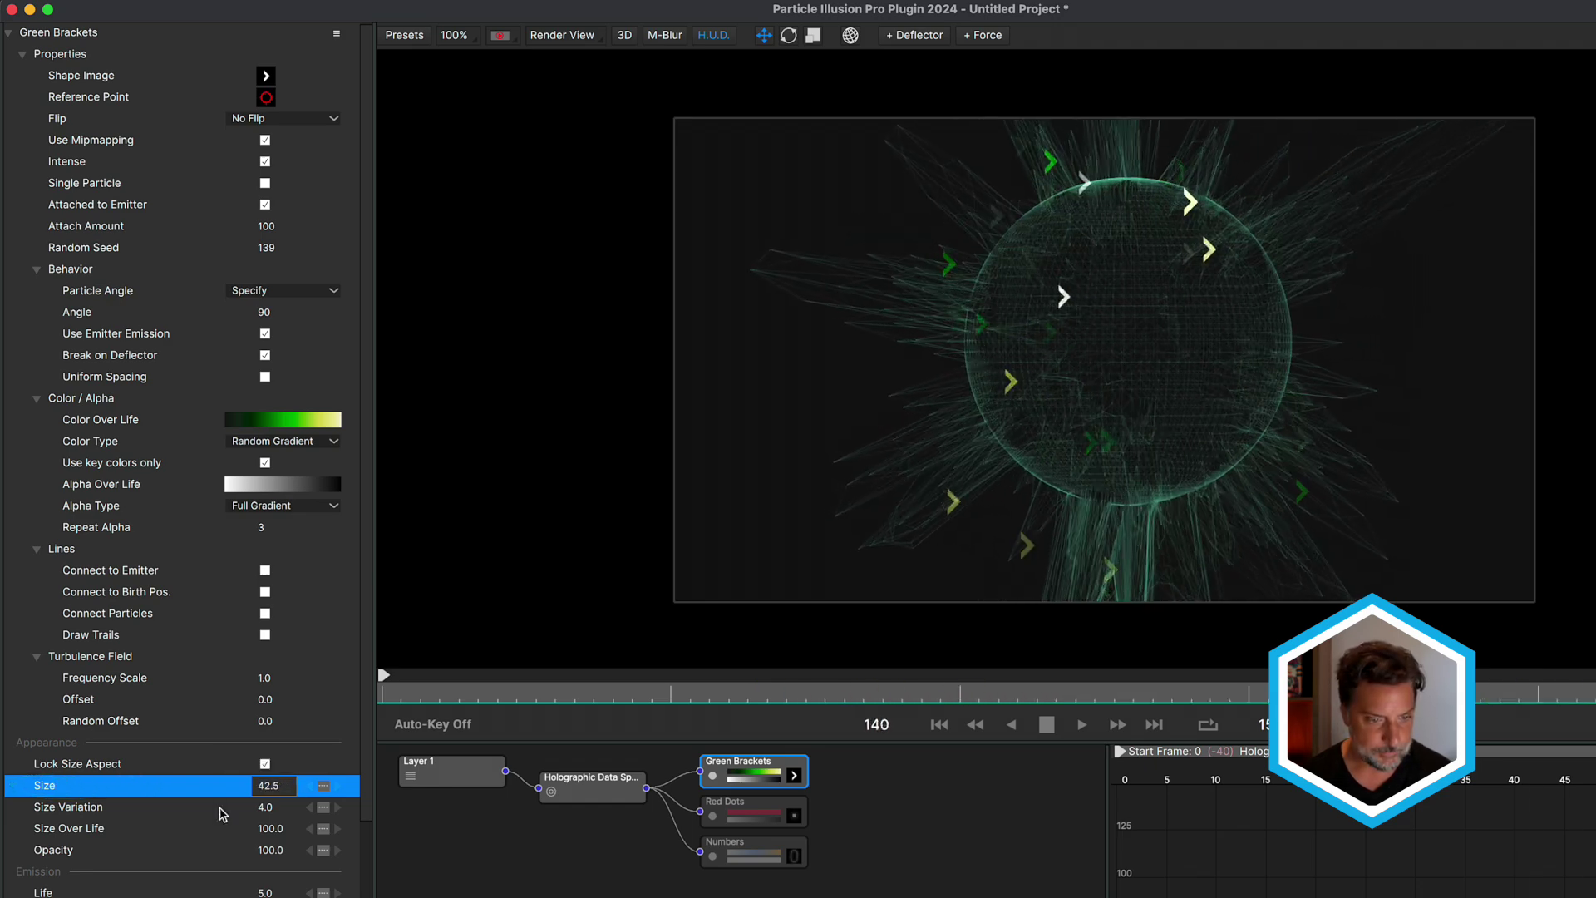
left_click(272, 806)
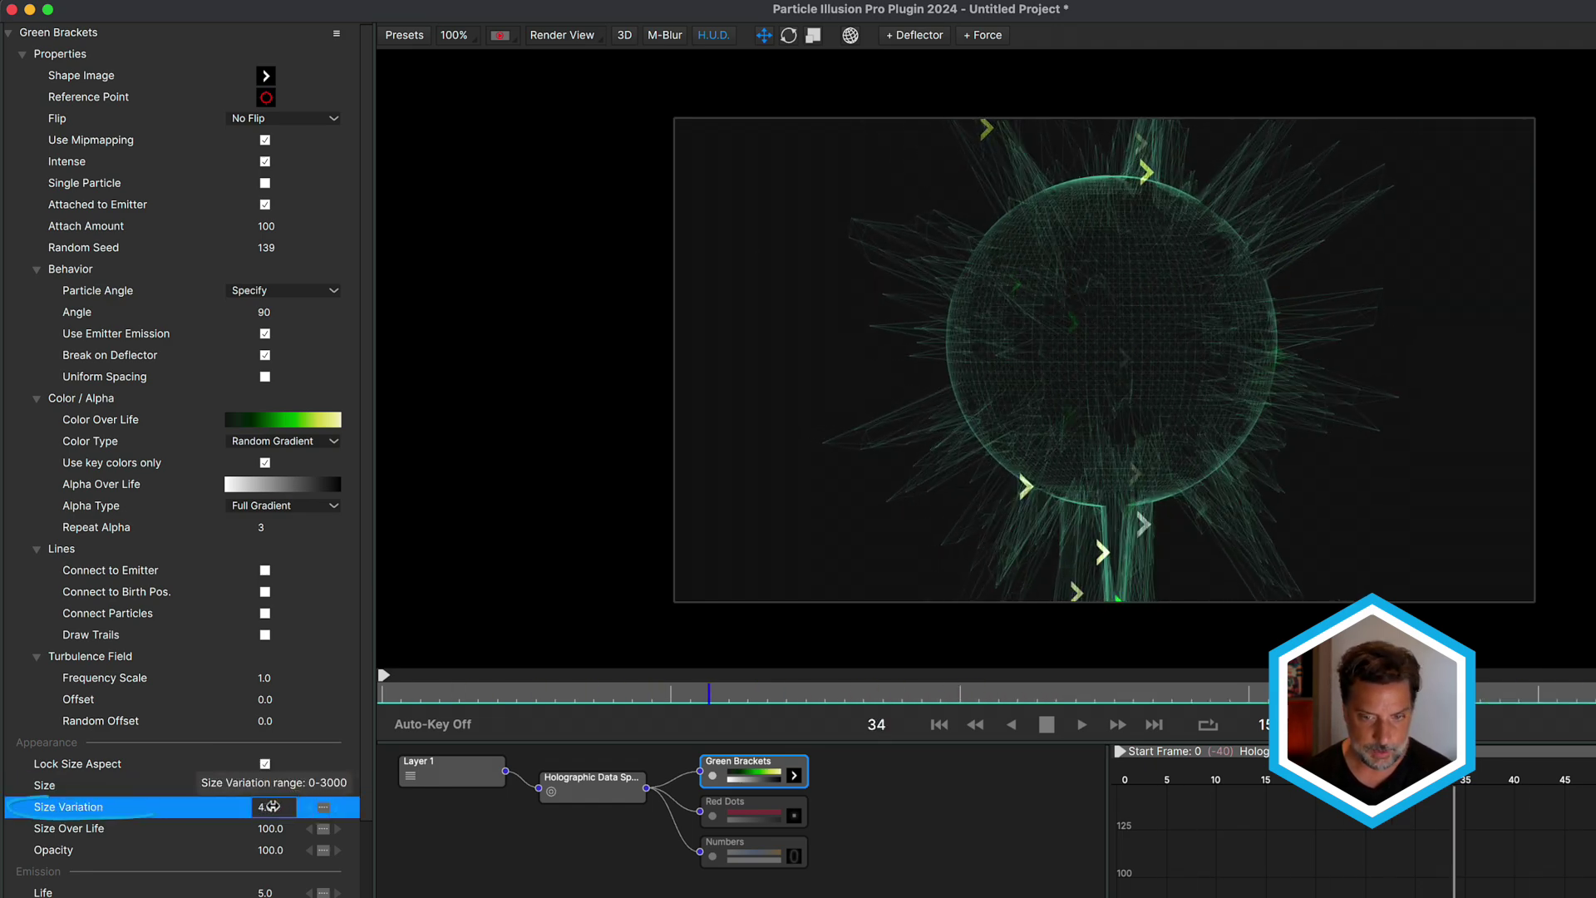
left_click_drag(272, 807, 312, 805)
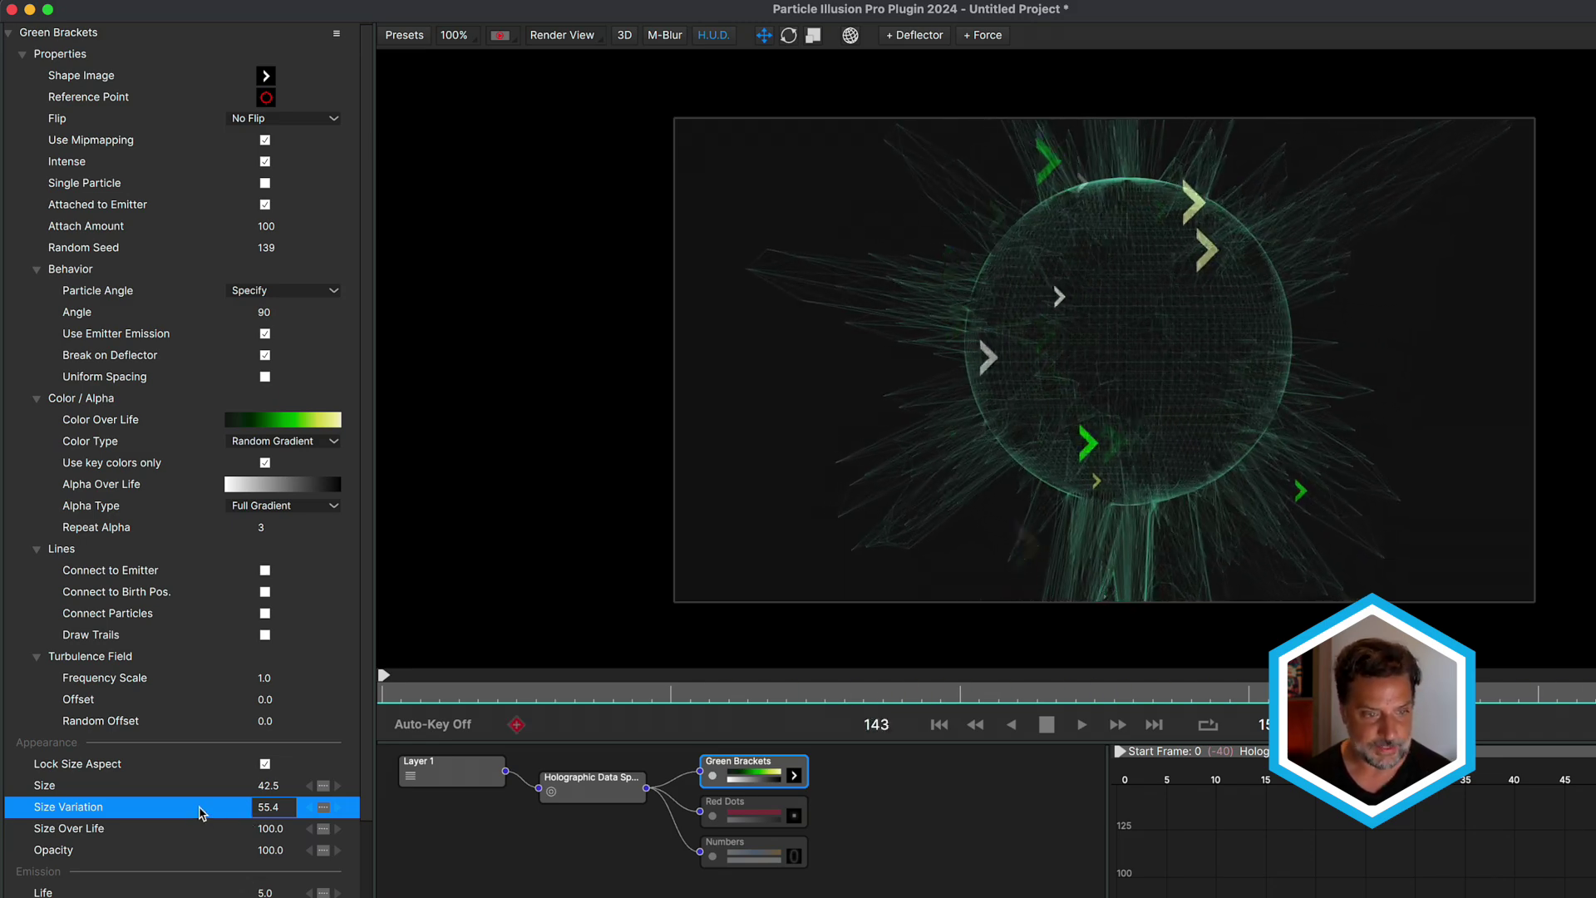
scroll(203, 811, "down", 5)
Turn the Red Dots and Numbers particles back on.
left_click(729, 807)
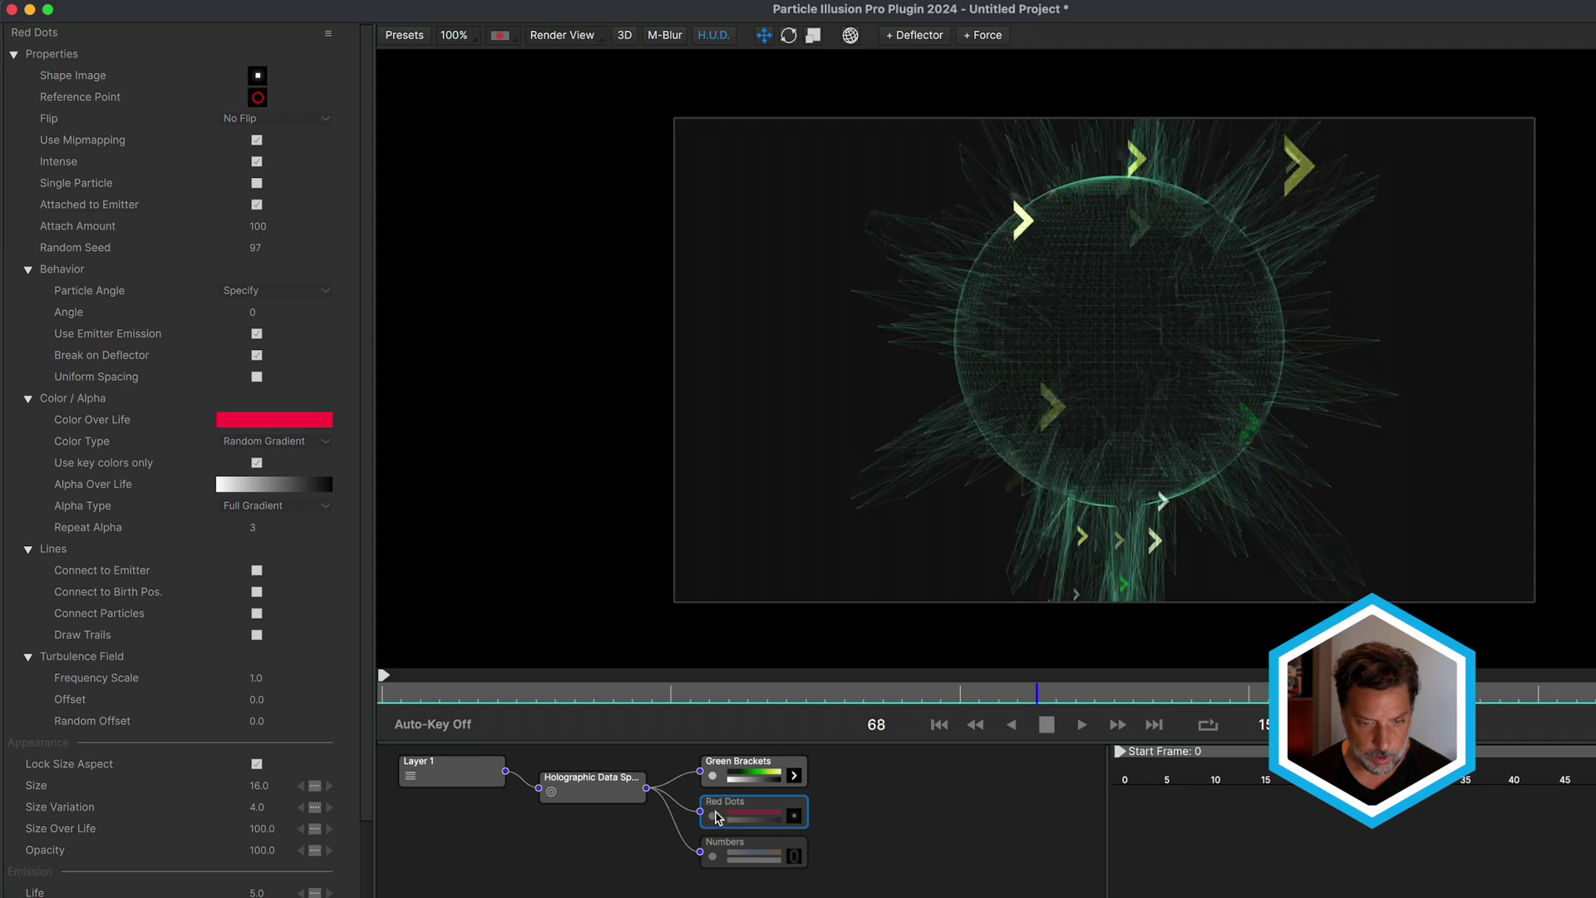
left_click(714, 816)
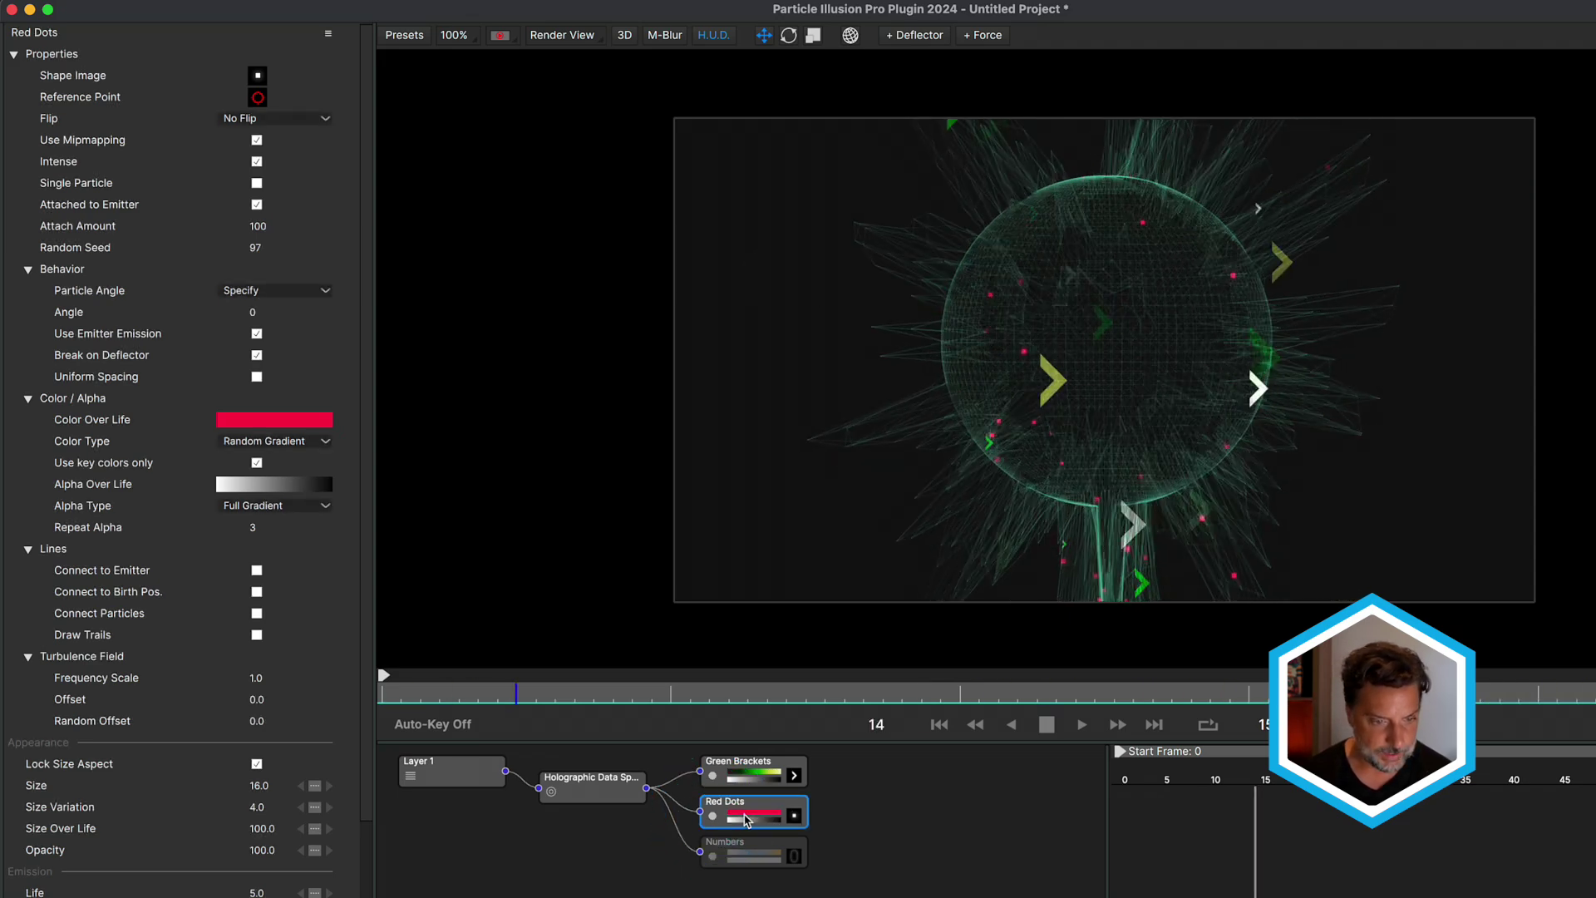
left_click(727, 858)
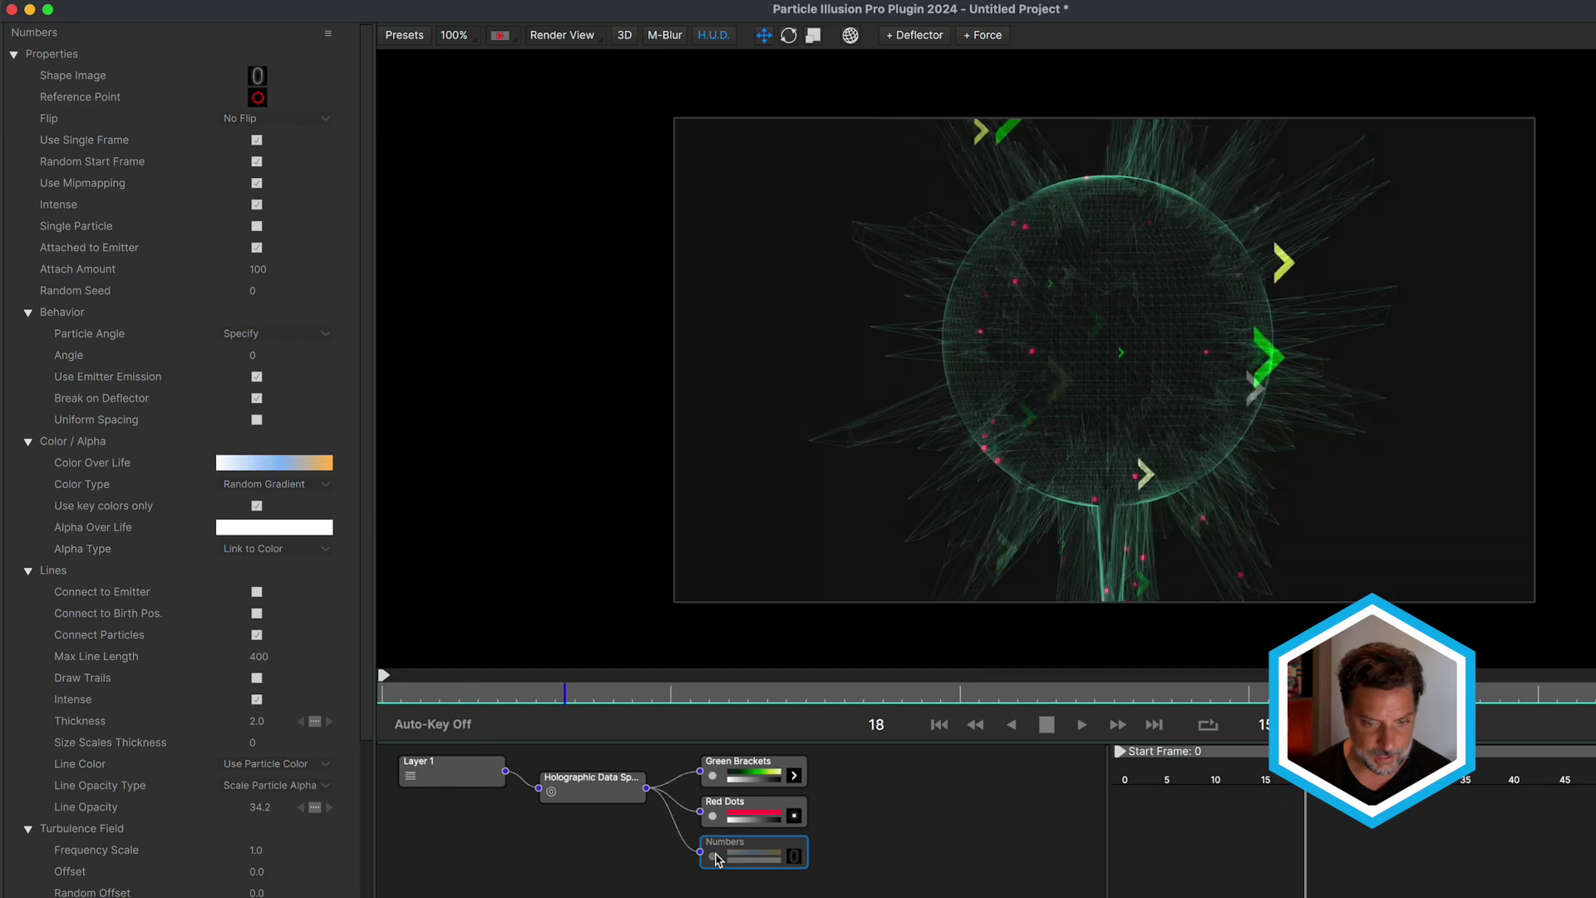
left_click(714, 857)
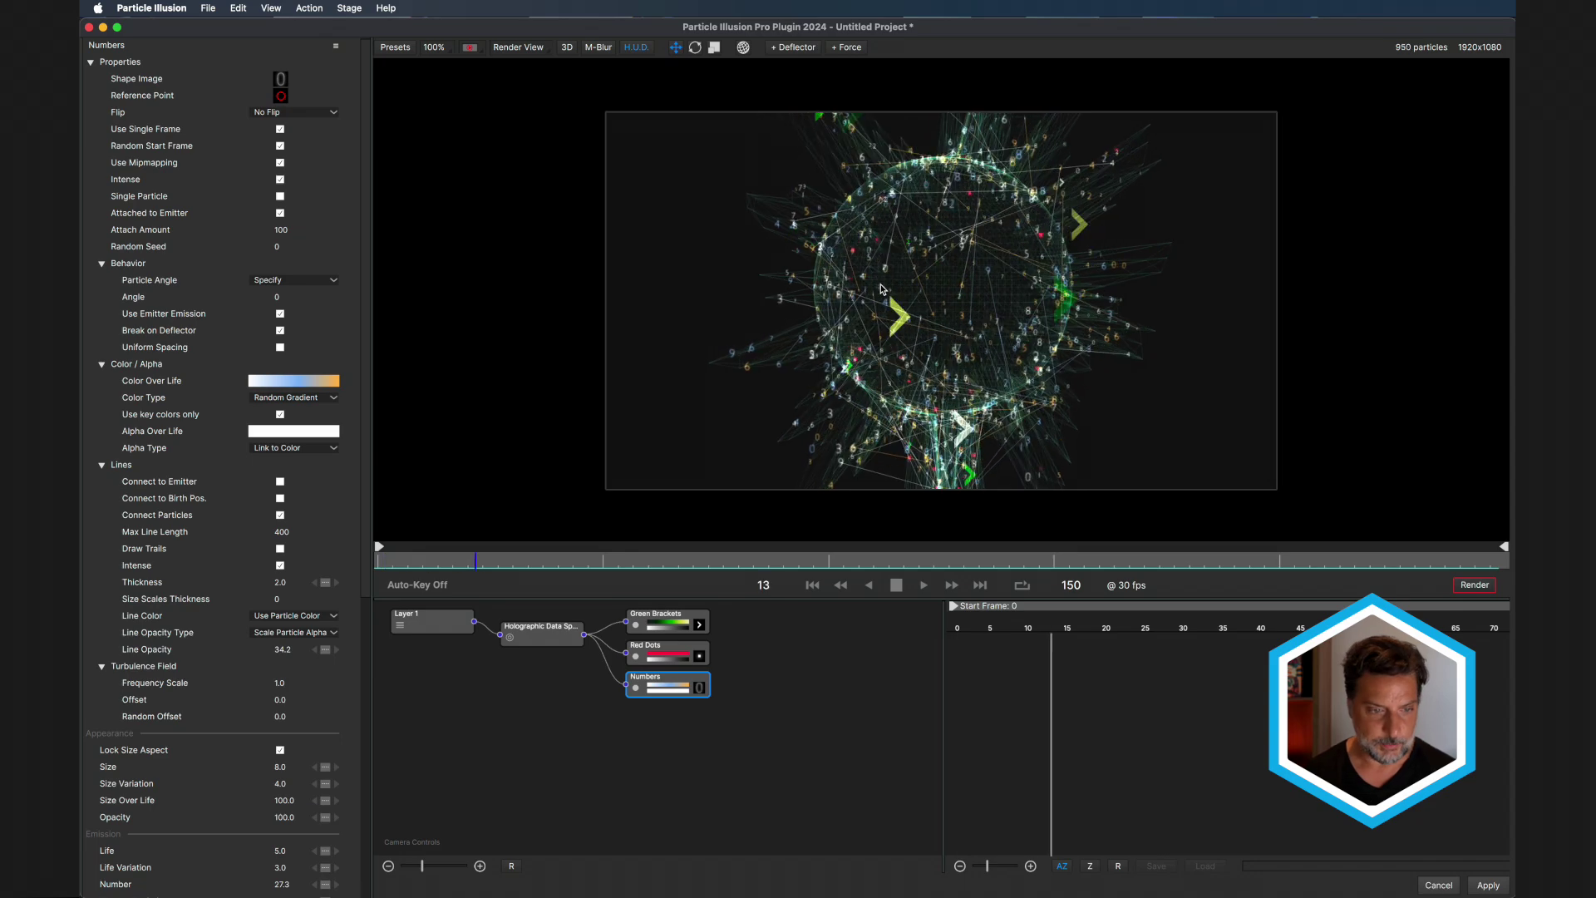
Open the Numbers shape image for editing and step through all frames of its original animated NUM_C_00 shape.
left_click_drag(674, 681, 674, 688)
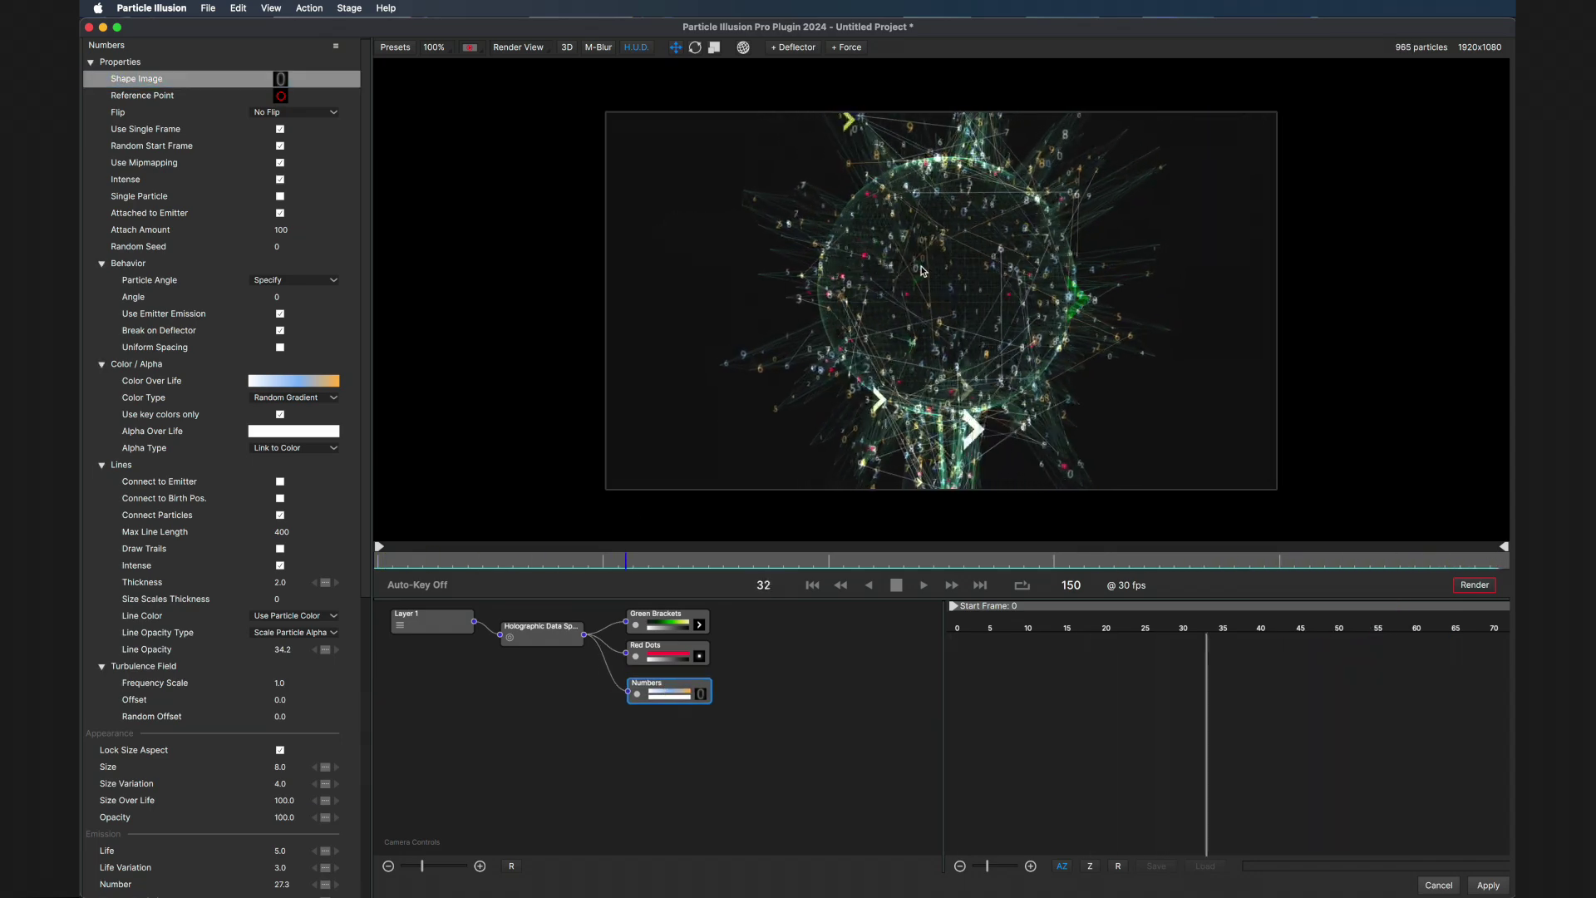
left_click(281, 83)
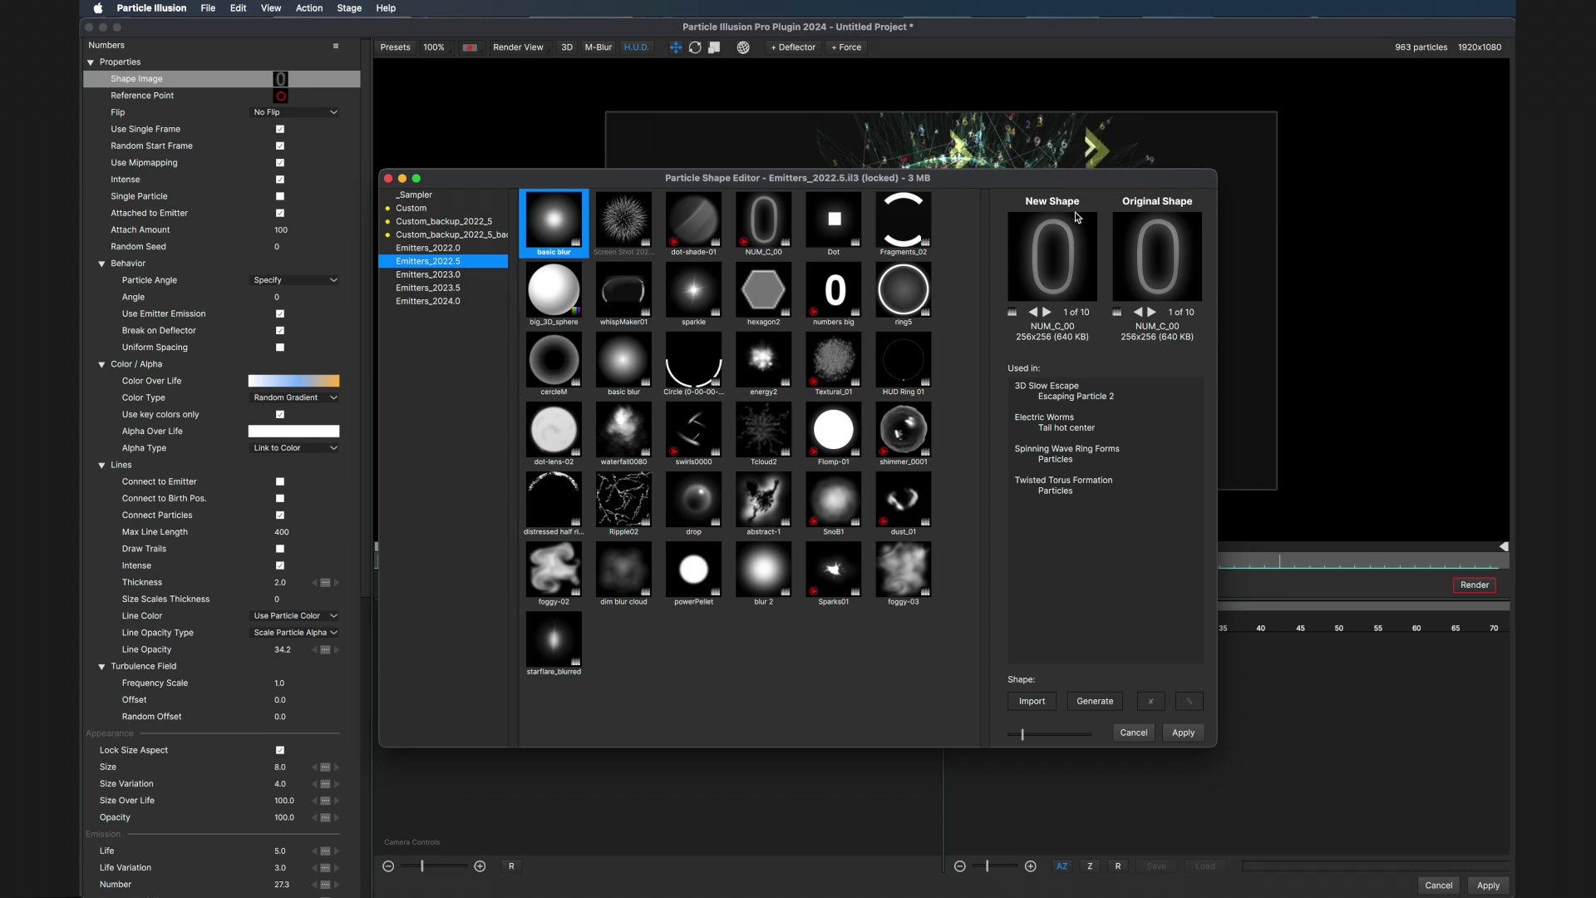
left_click(1150, 313)
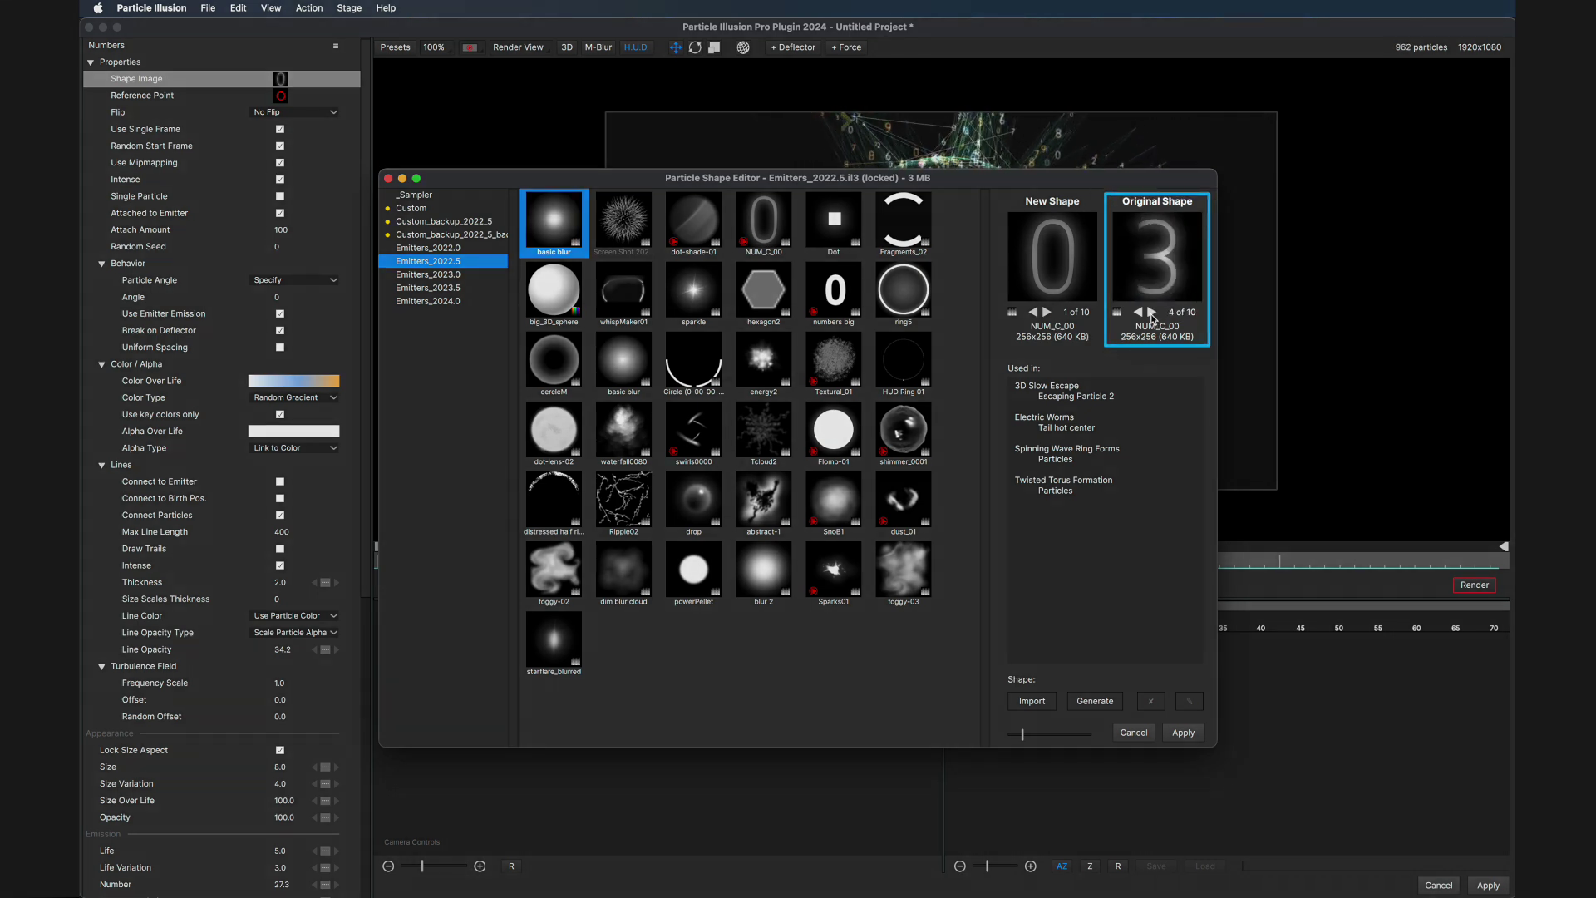
left_click(1151, 313)
double_click(1151, 313)
double_click(1151, 312)
left_click(1150, 313)
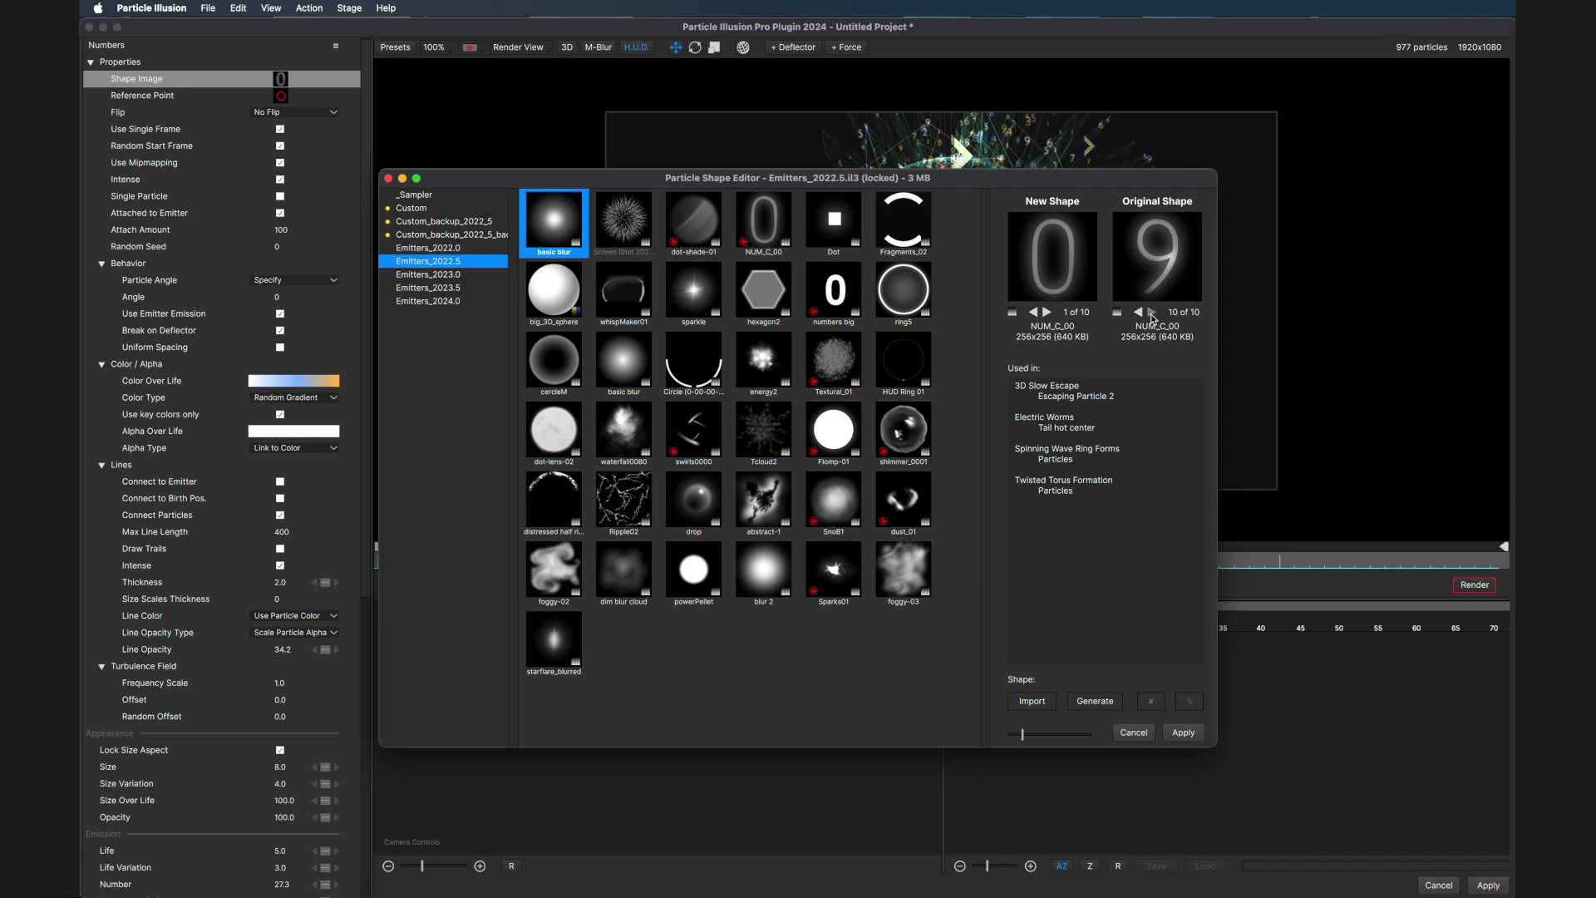
Replace the Numbers shape image with the animated Courses shape from the Emitters_2024.0 library.
left_click(455, 264)
left_click(456, 274)
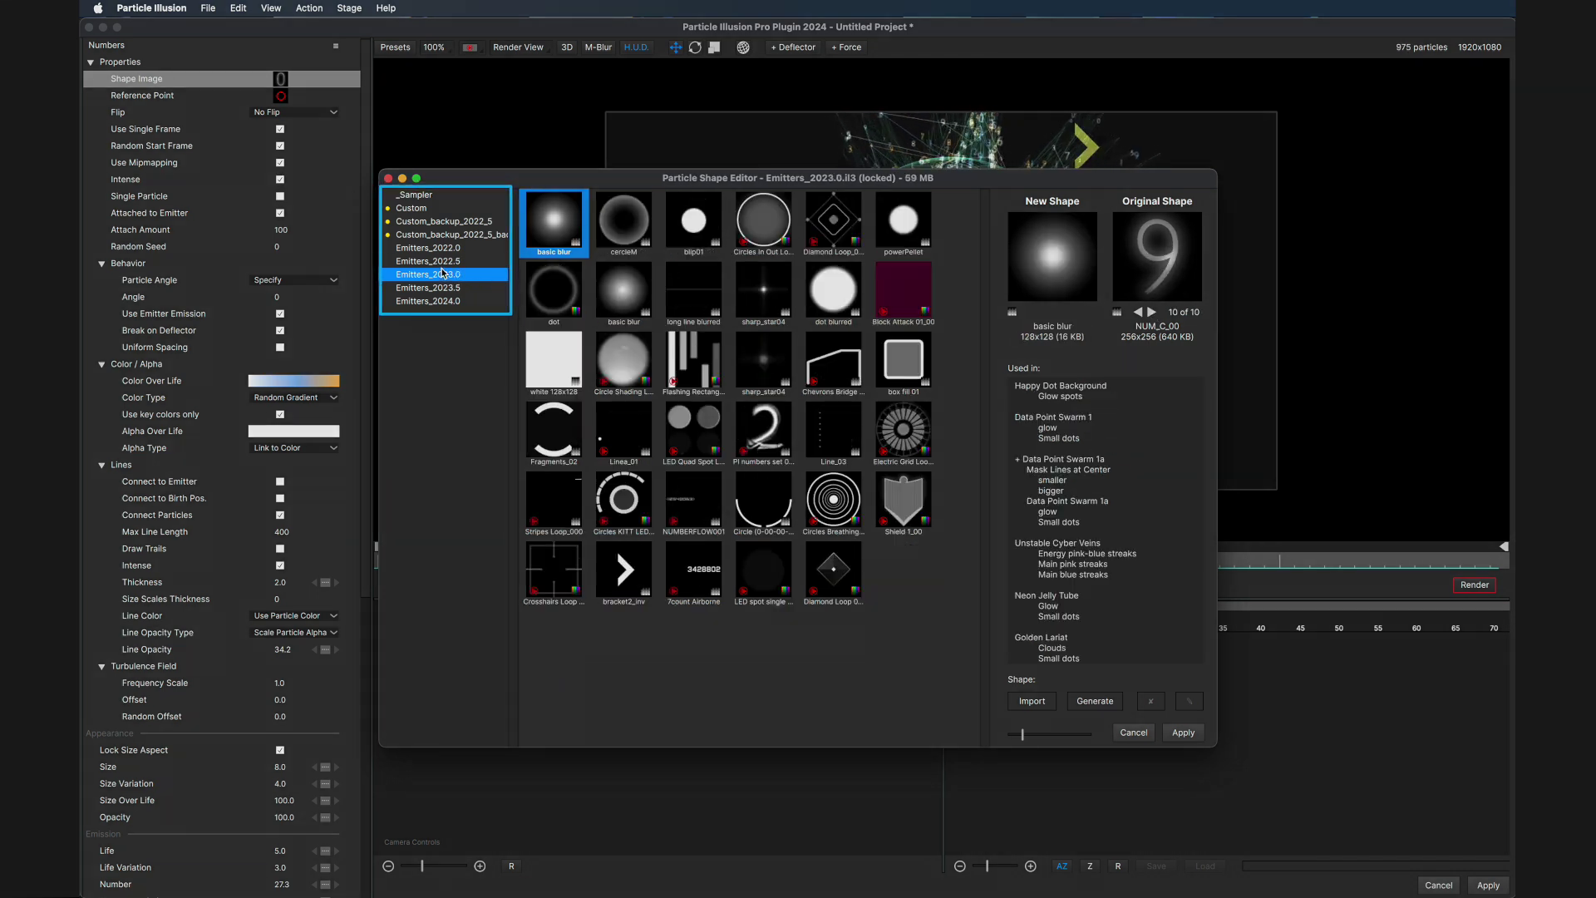
left_click(435, 288)
left_click(431, 304)
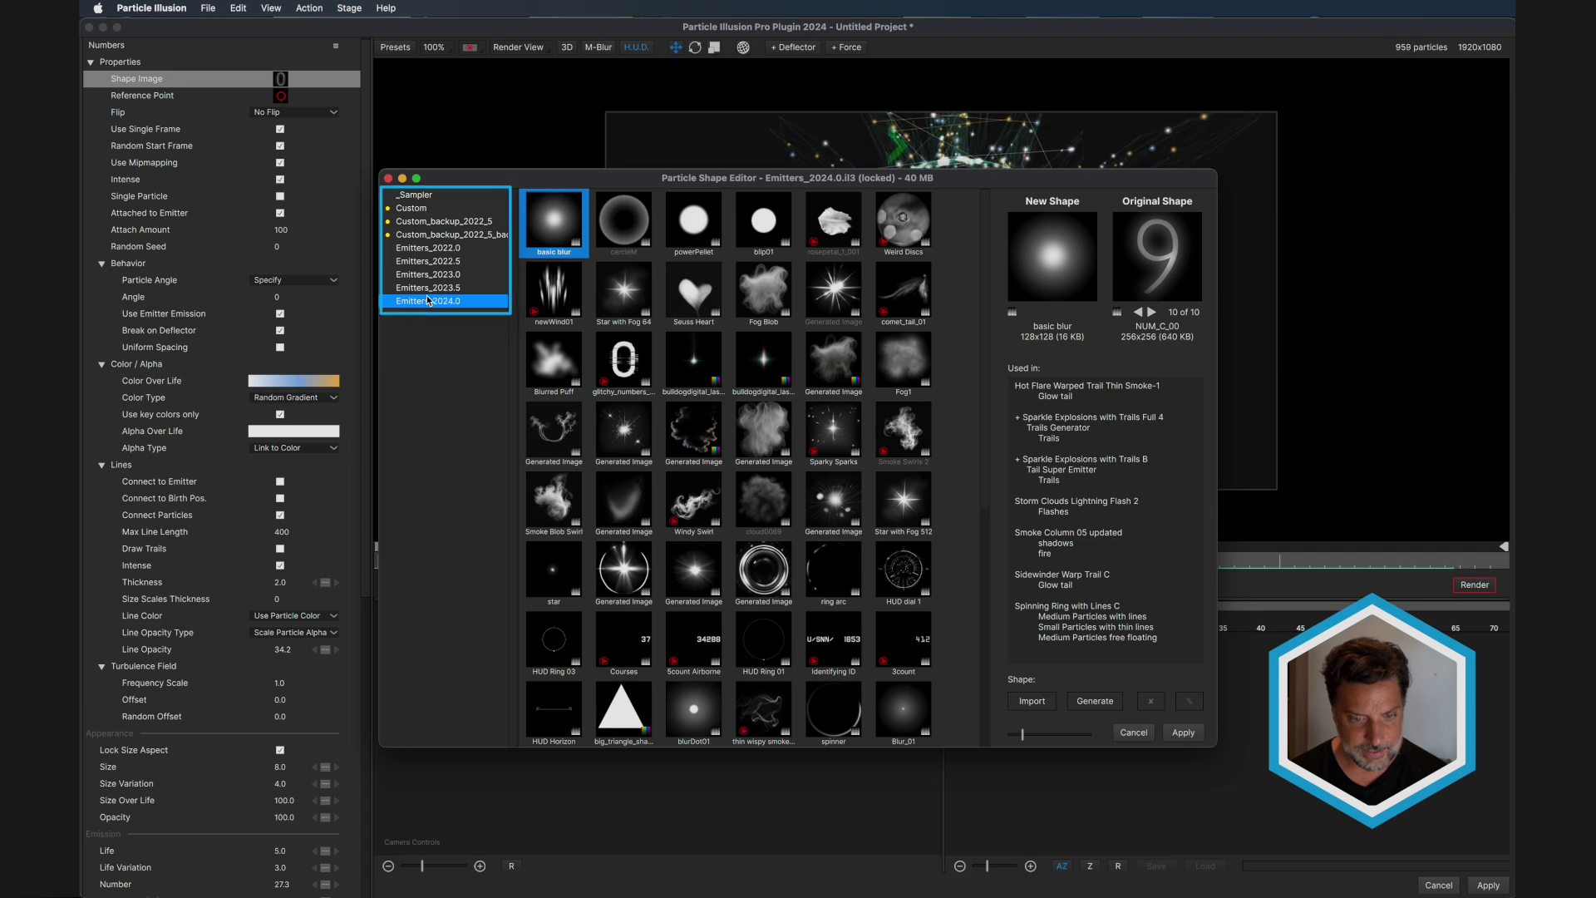
scroll(638, 555, "down", 3)
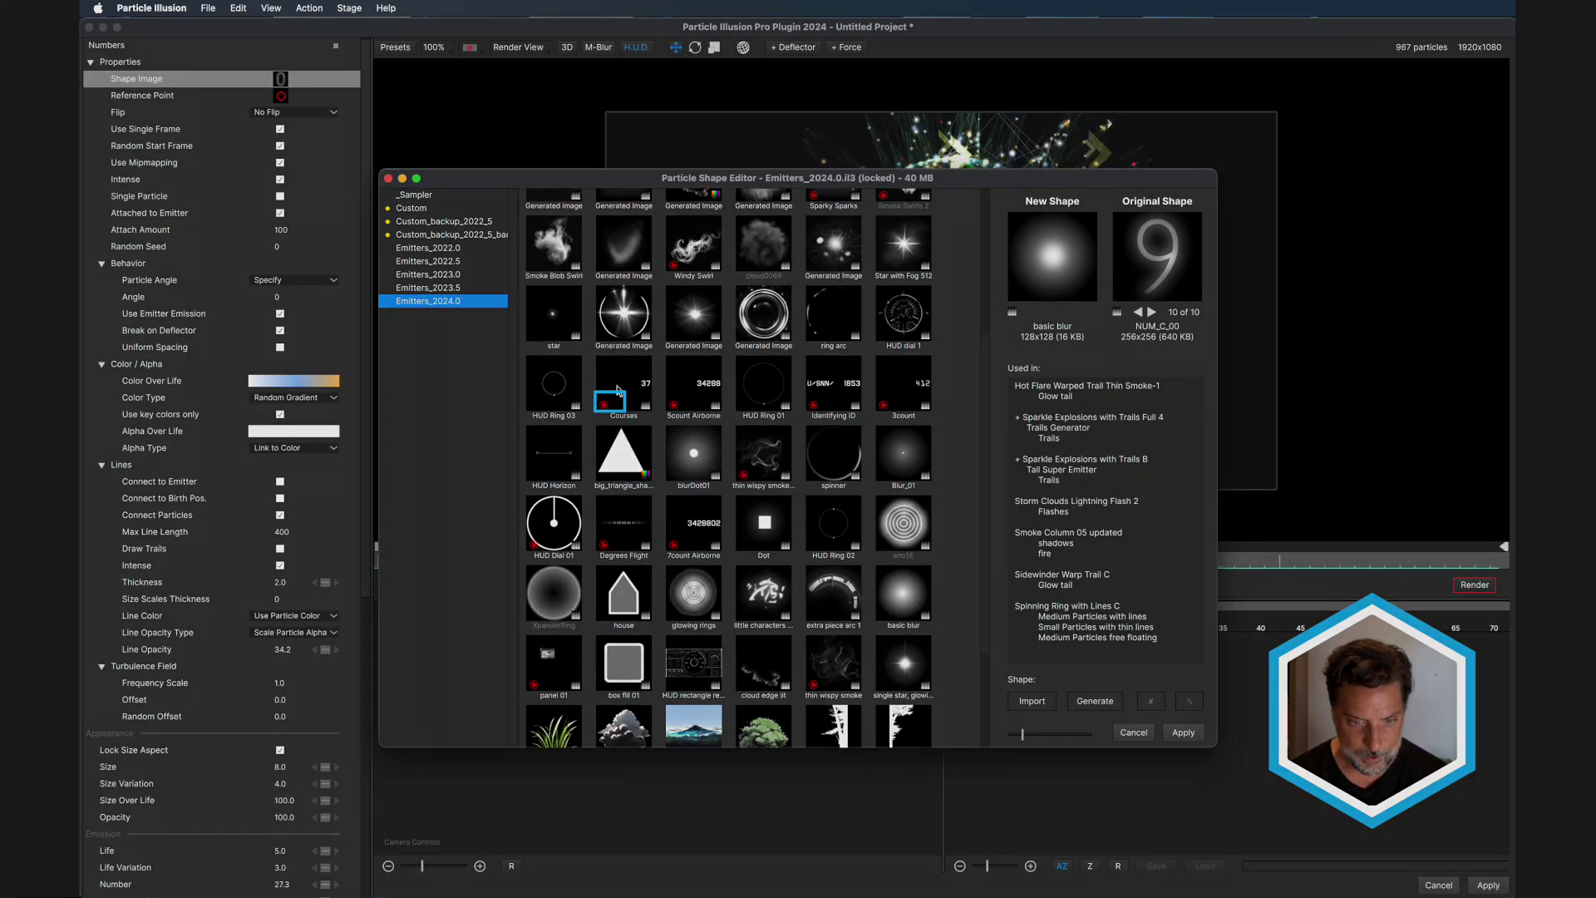
left_click(618, 390)
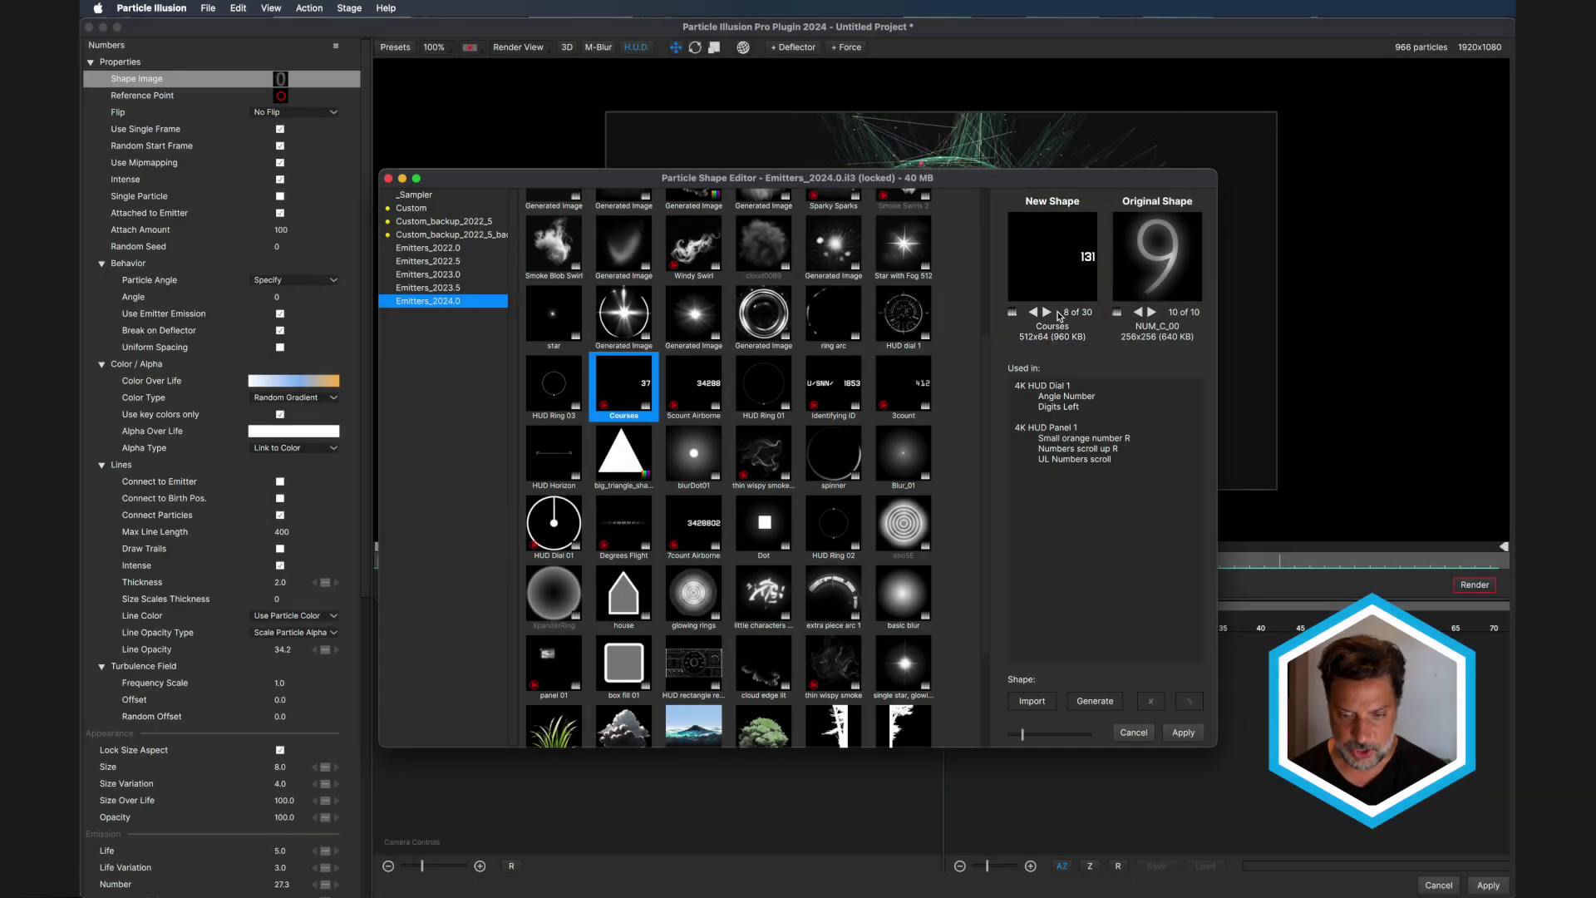
left_click(1186, 734)
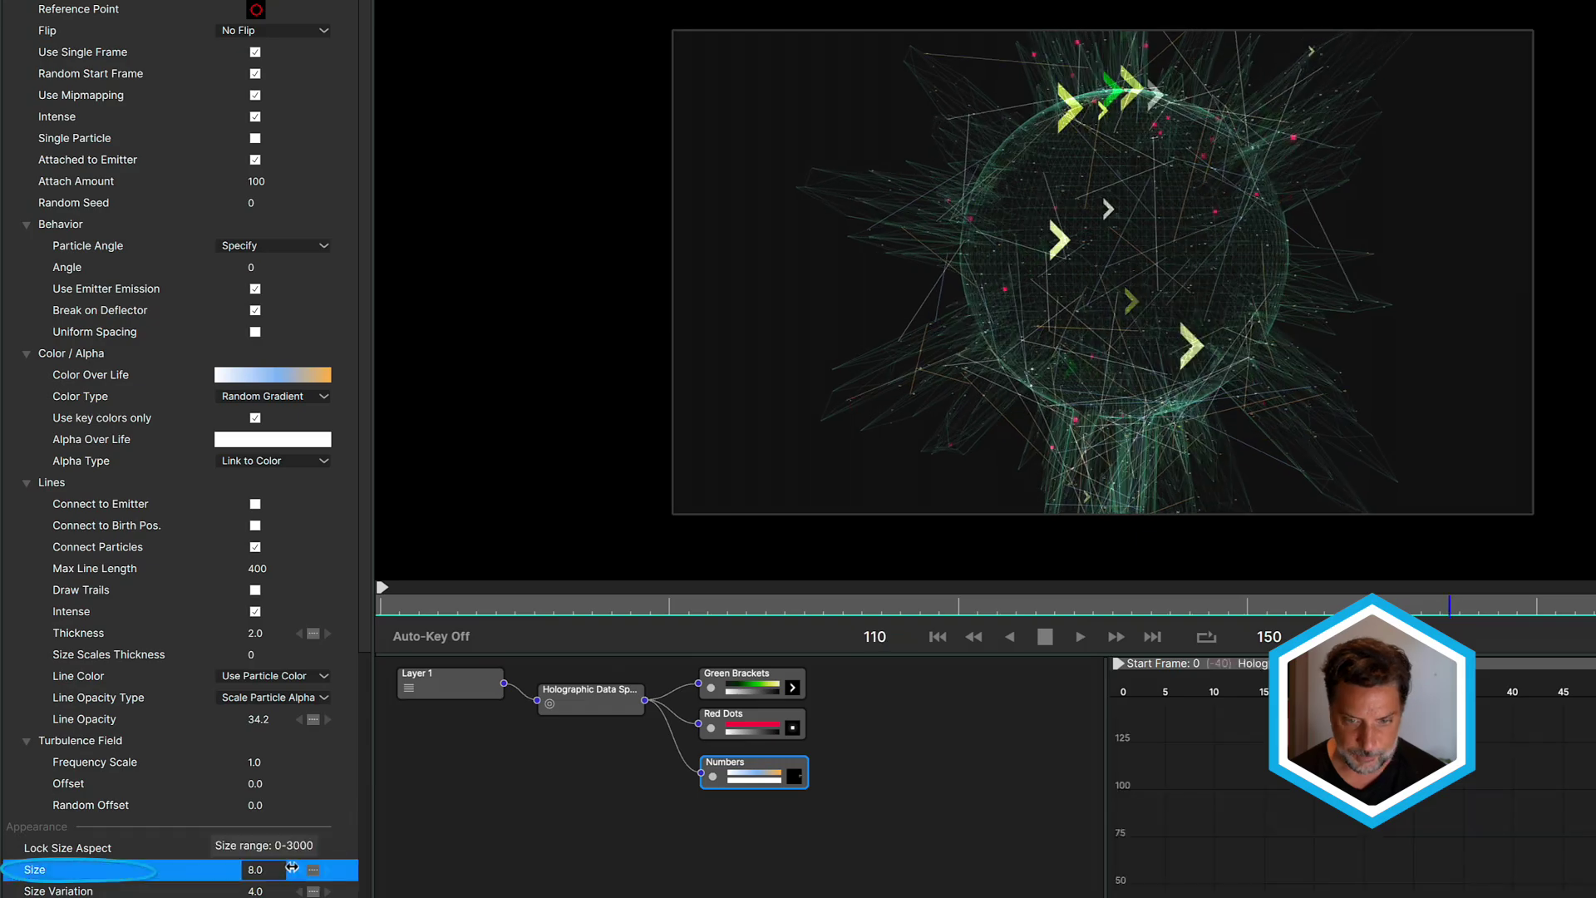
Set the Numbers particle's Size to 75.5 and turn off the Red Dots and Green Brackets particles.
left_click_drag(312, 870, 326, 867)
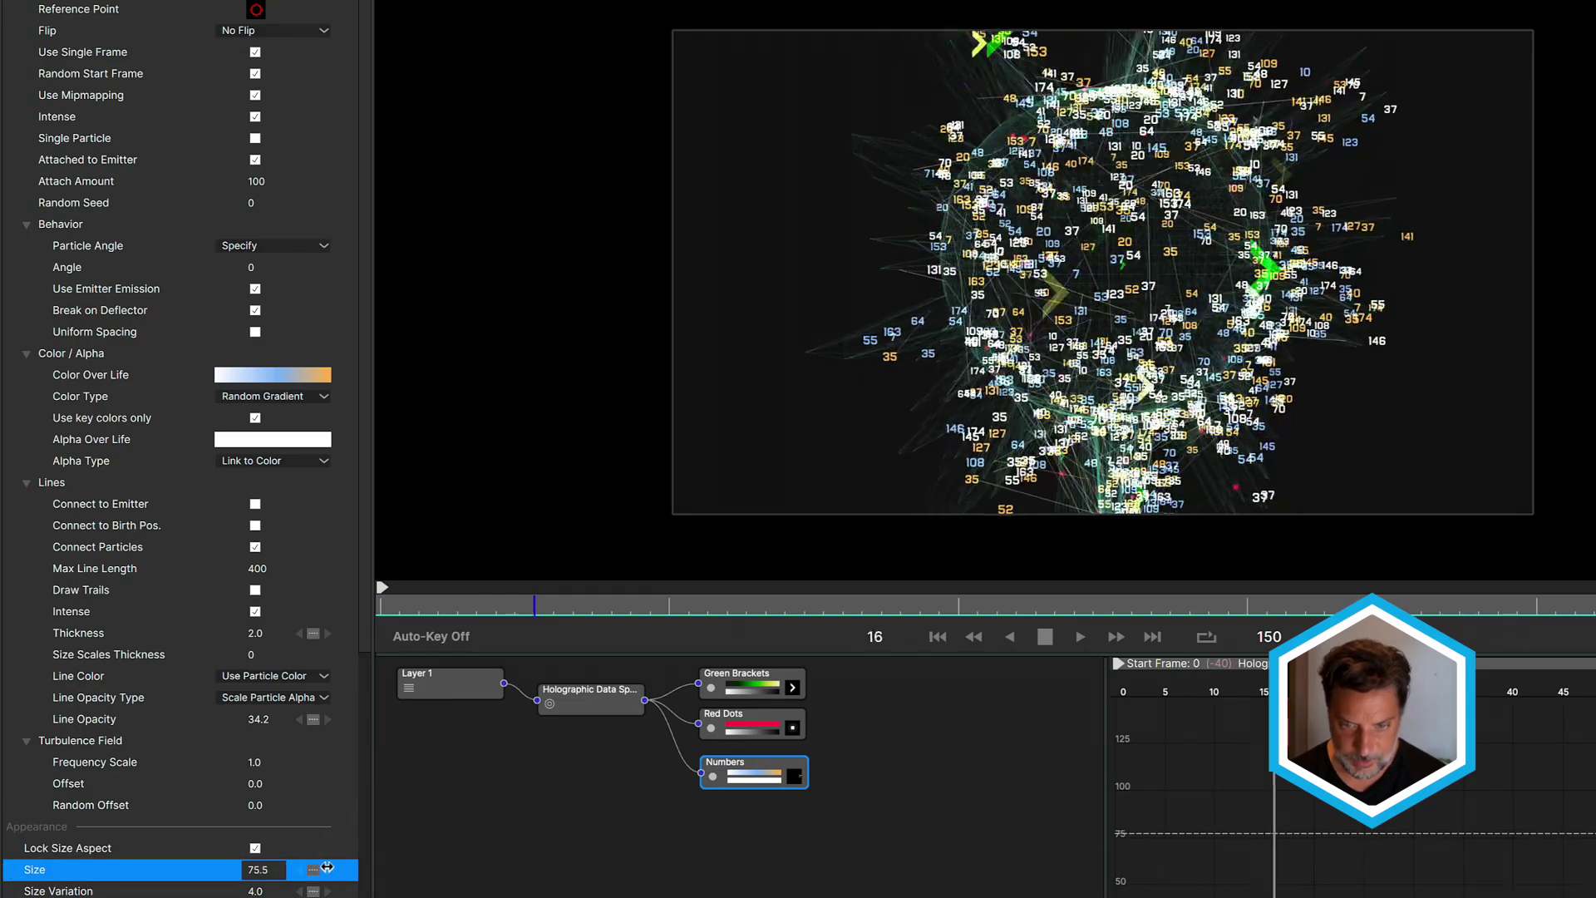
left_click(715, 728)
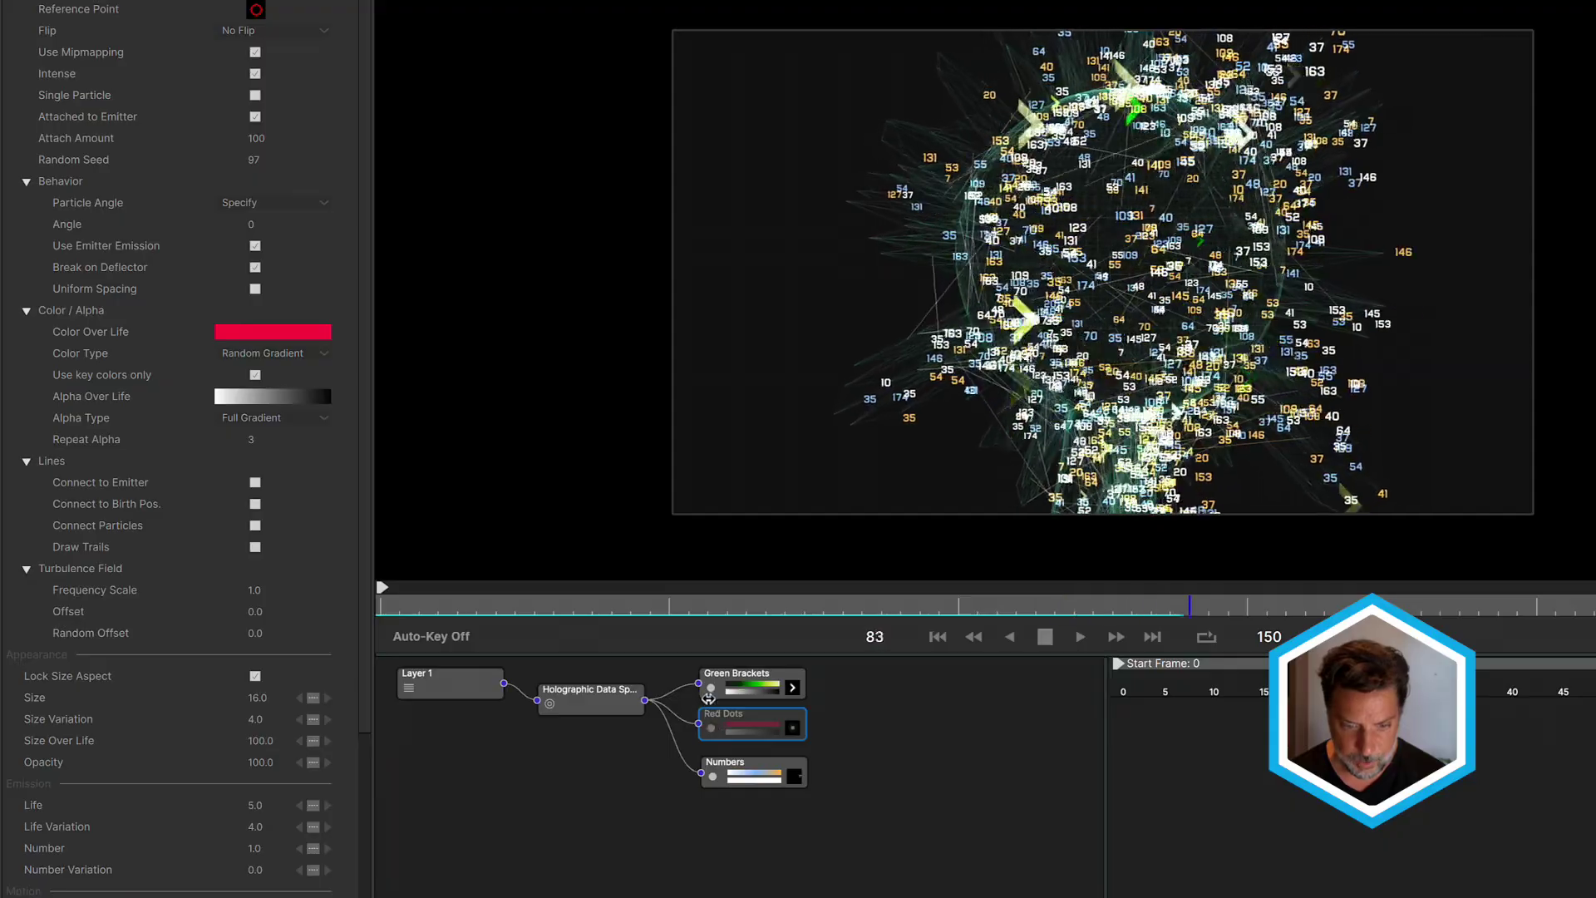
left_click(710, 691)
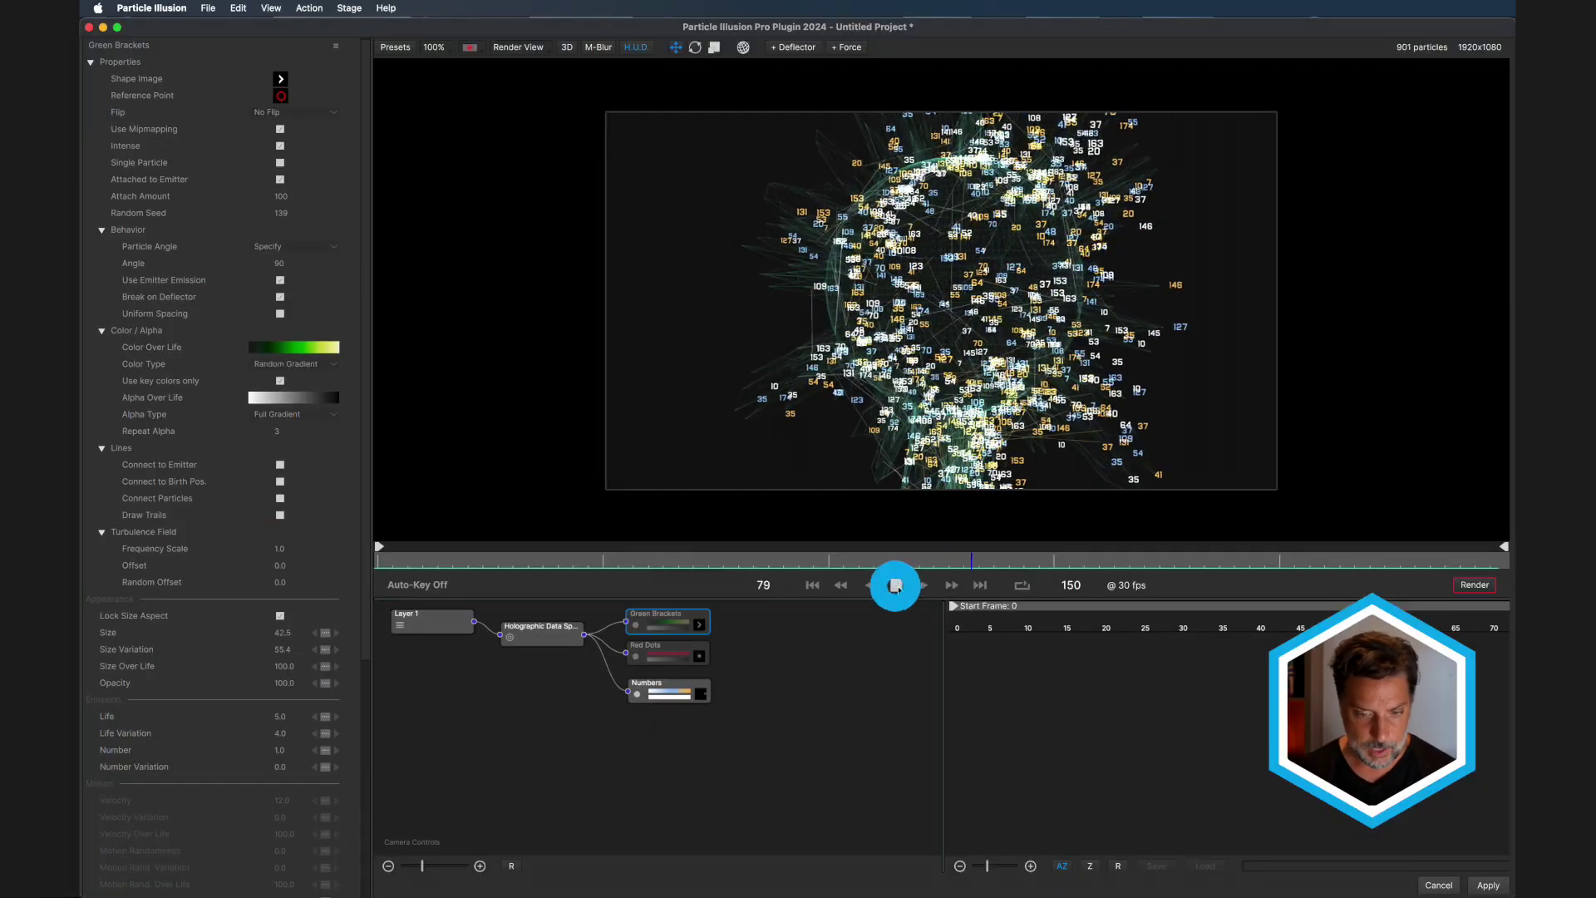
Stop playback, delete the Holographic Data Sphere 1 emitter with all its particles, and return to frame 0.
left_click(896, 585)
left_click_drag(541, 742, 717, 614)
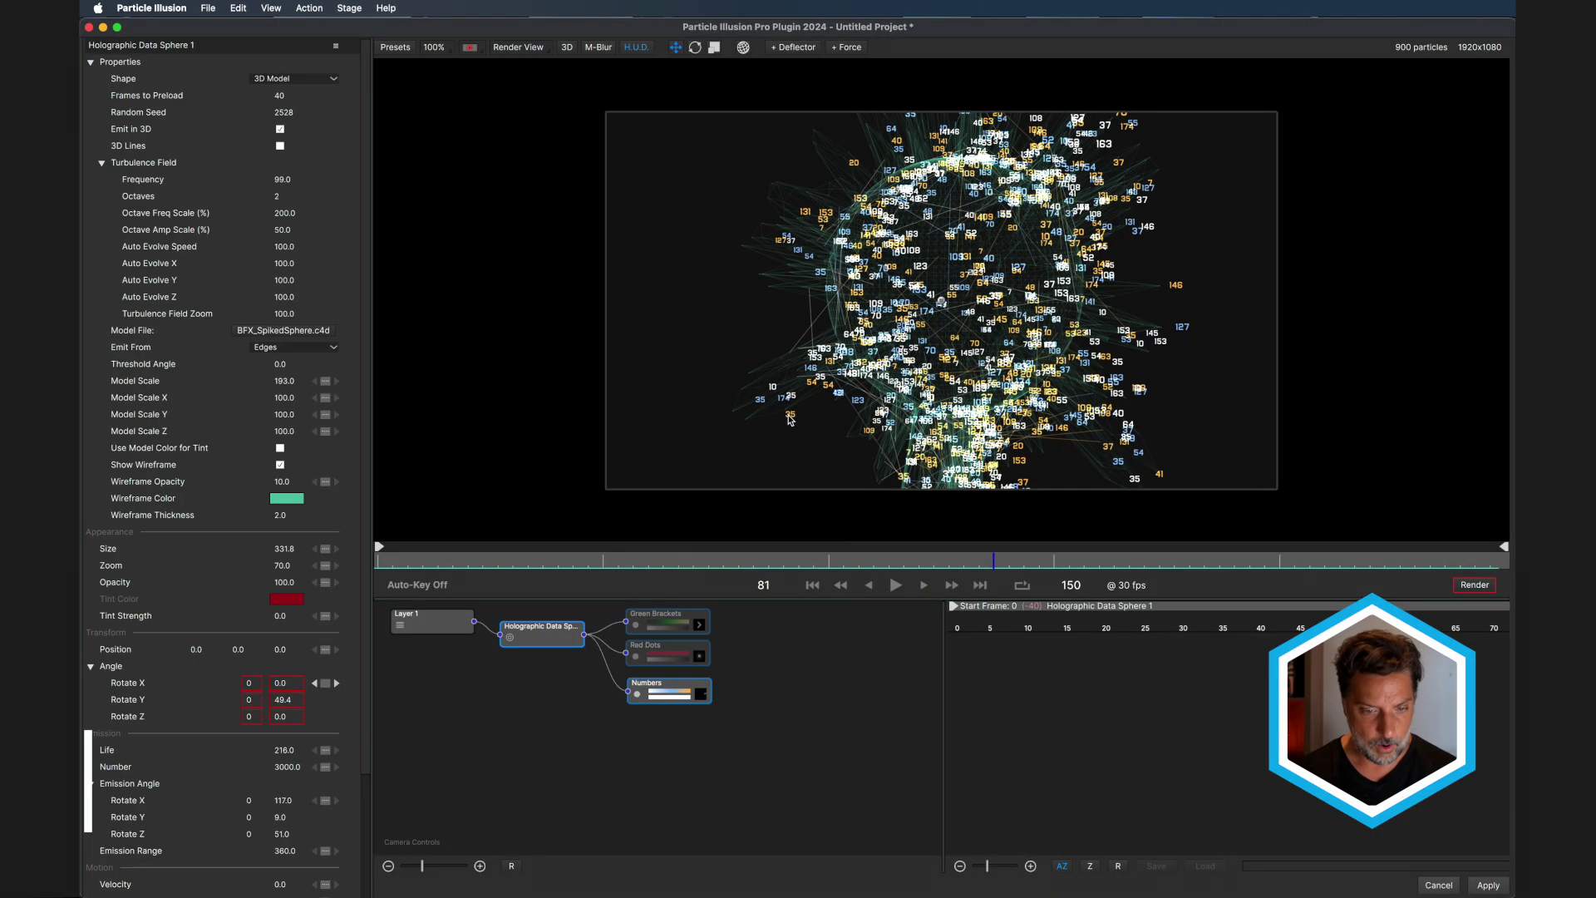
key("BackSpace")
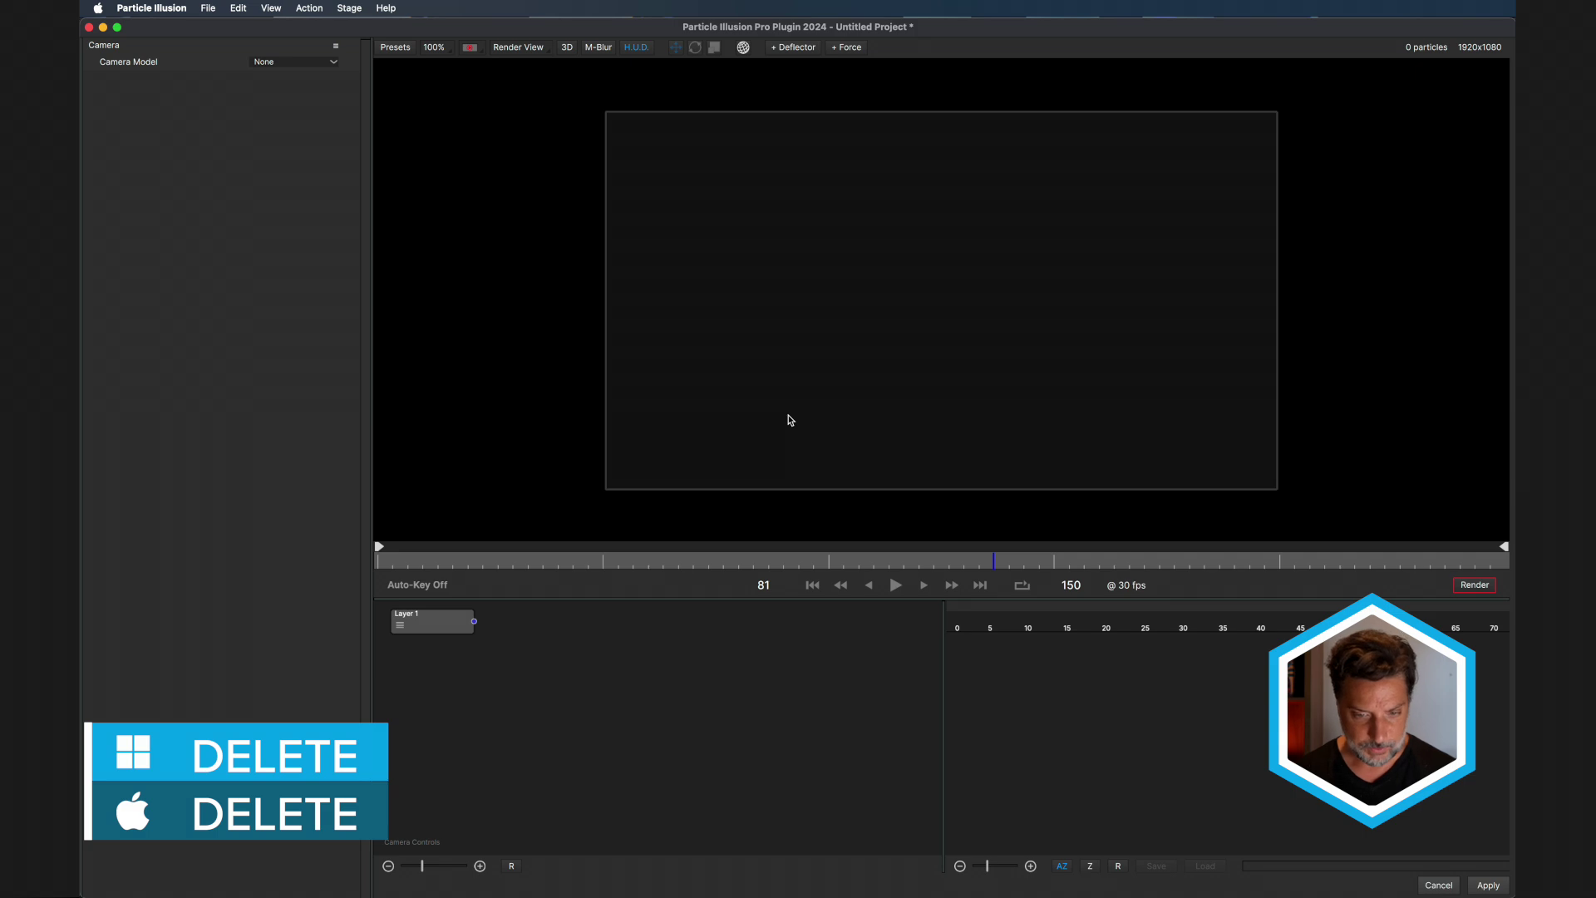
left_click_drag(606, 561, 360, 552)
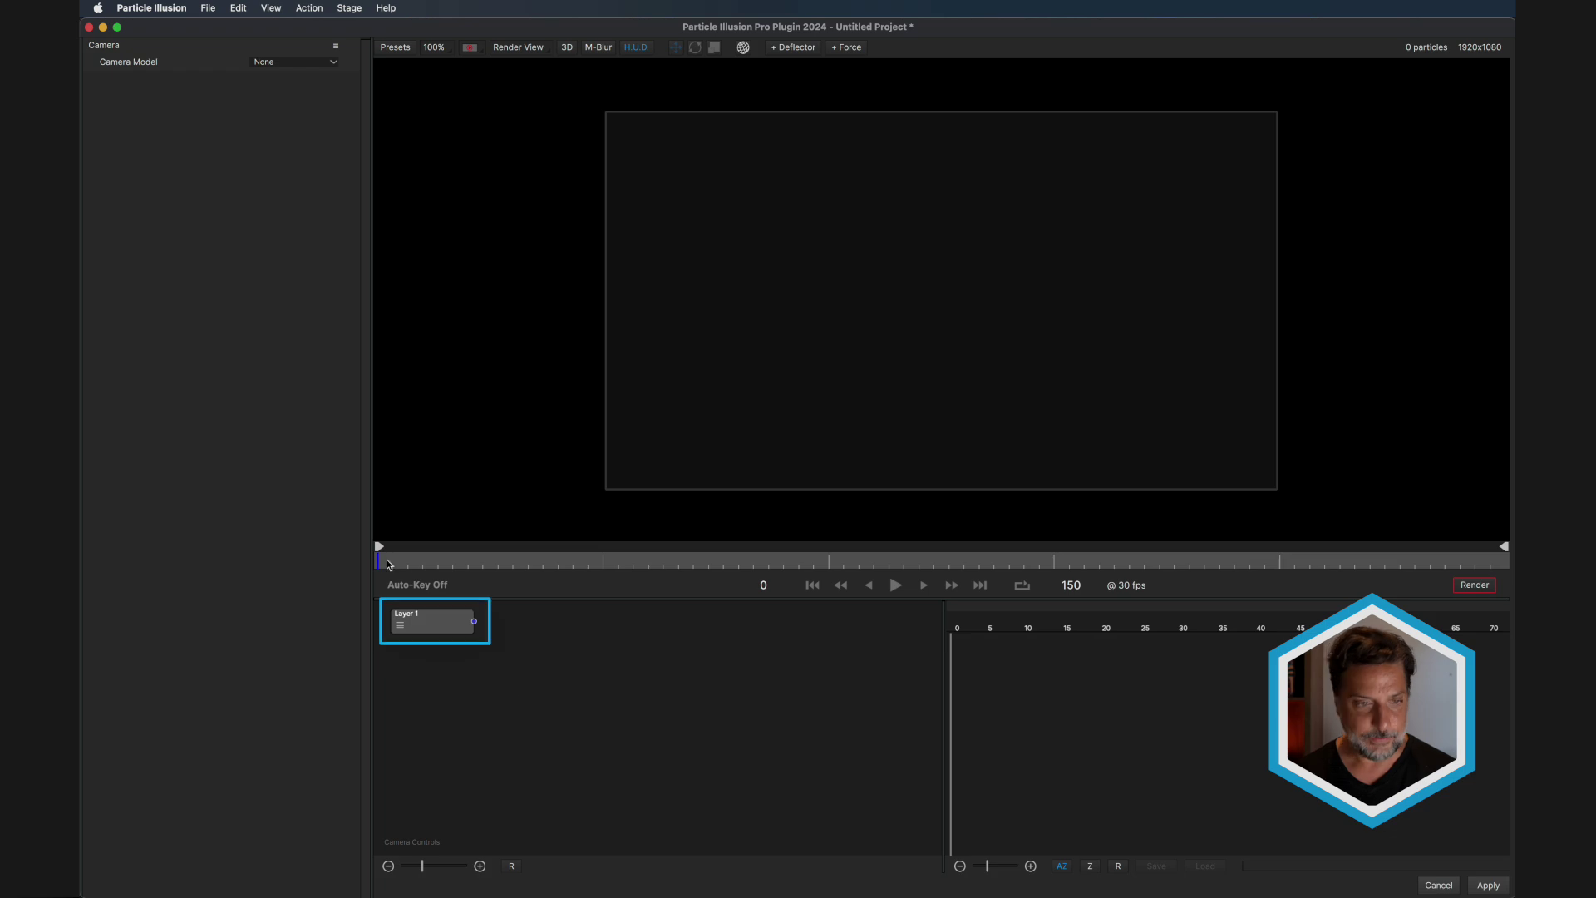
Switch to the Browse layout and load the Basic Emitter from the Custom library into the project.
left_click(272, 8)
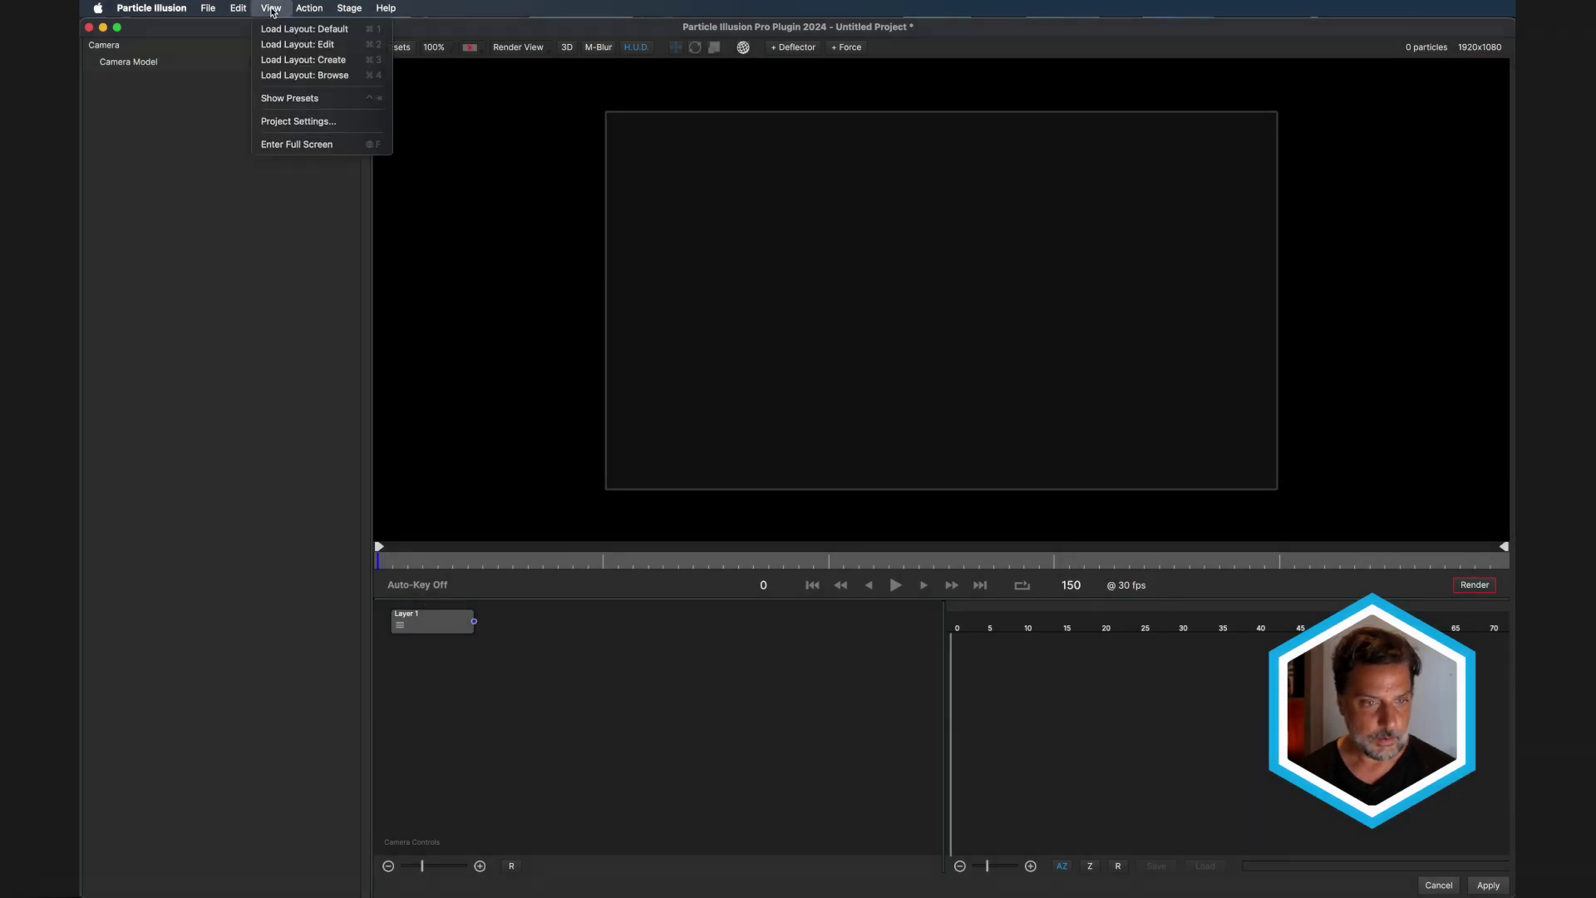
left_click(293, 74)
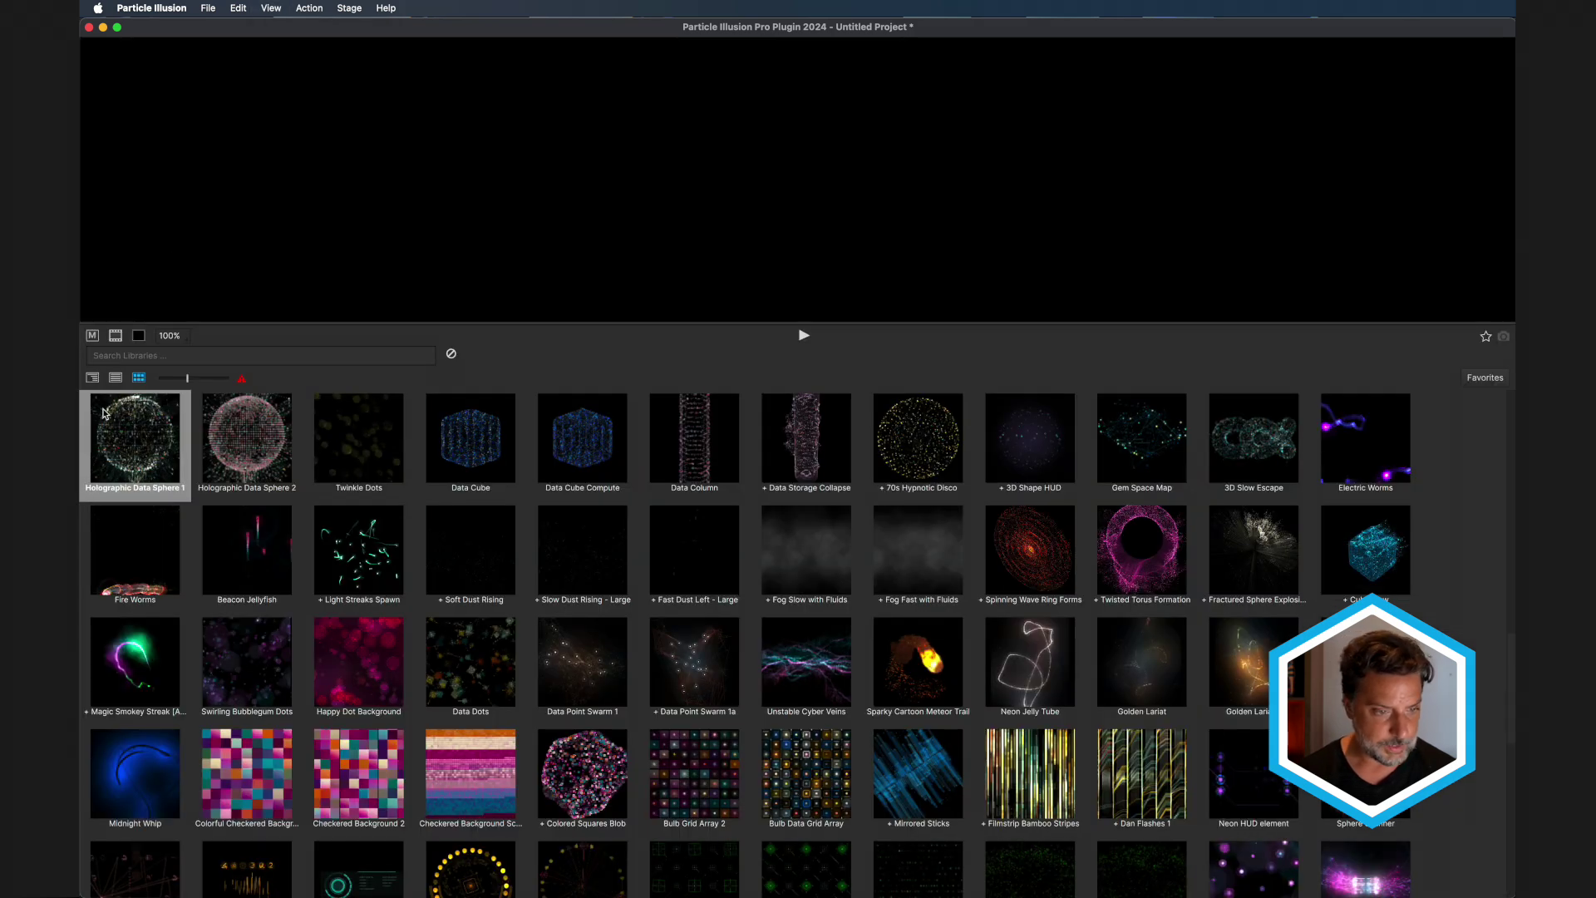
left_click(92, 378)
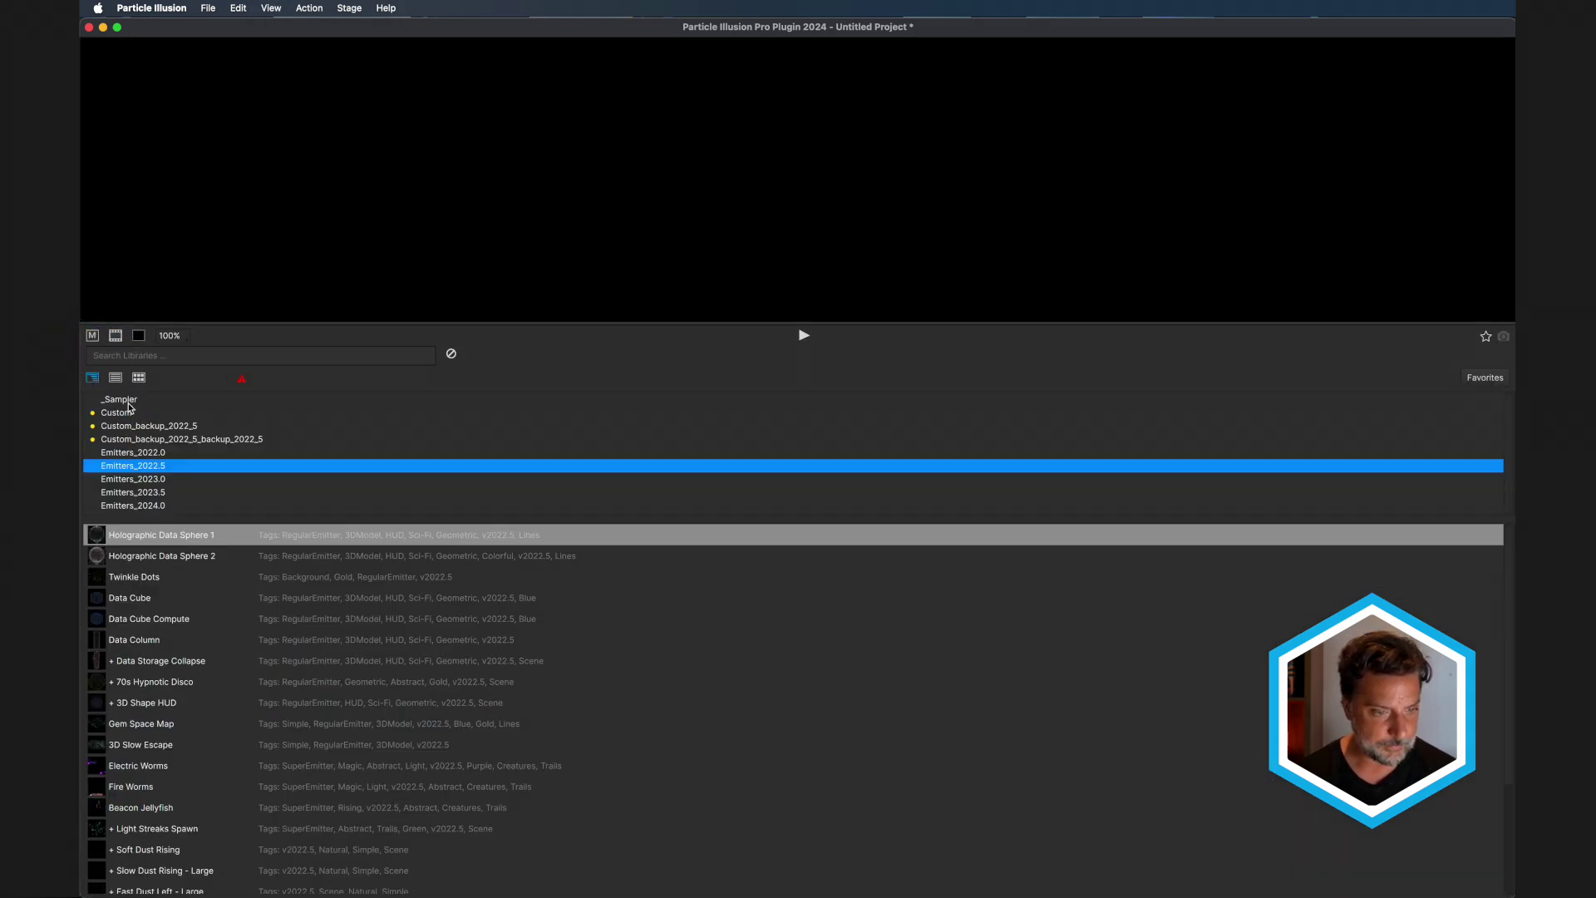
left_click(118, 413)
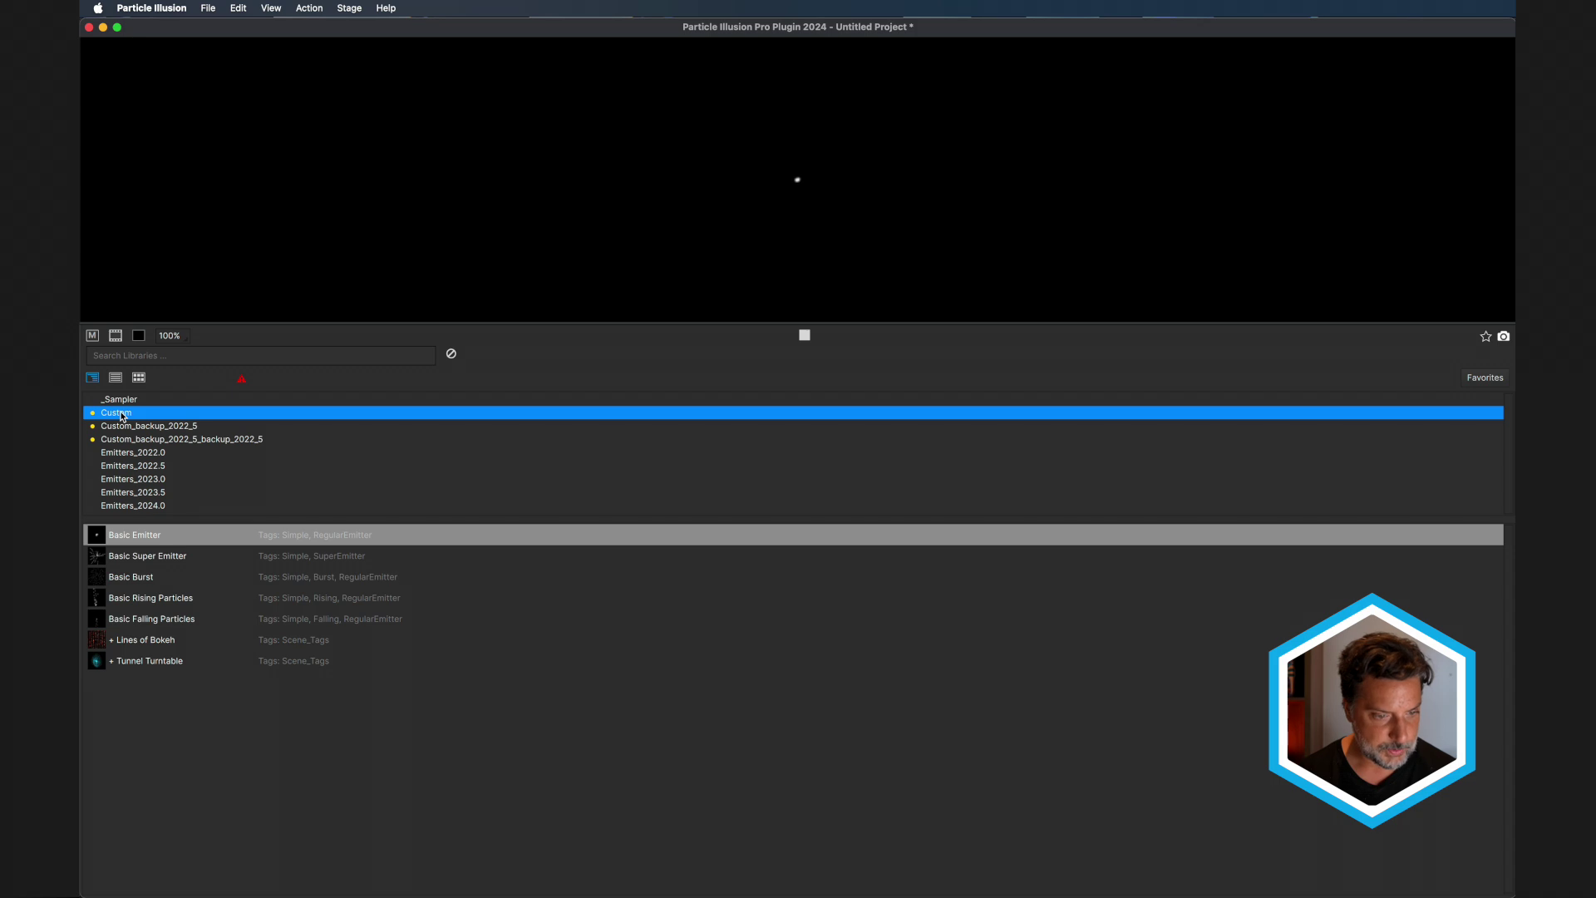
double_click(97, 535)
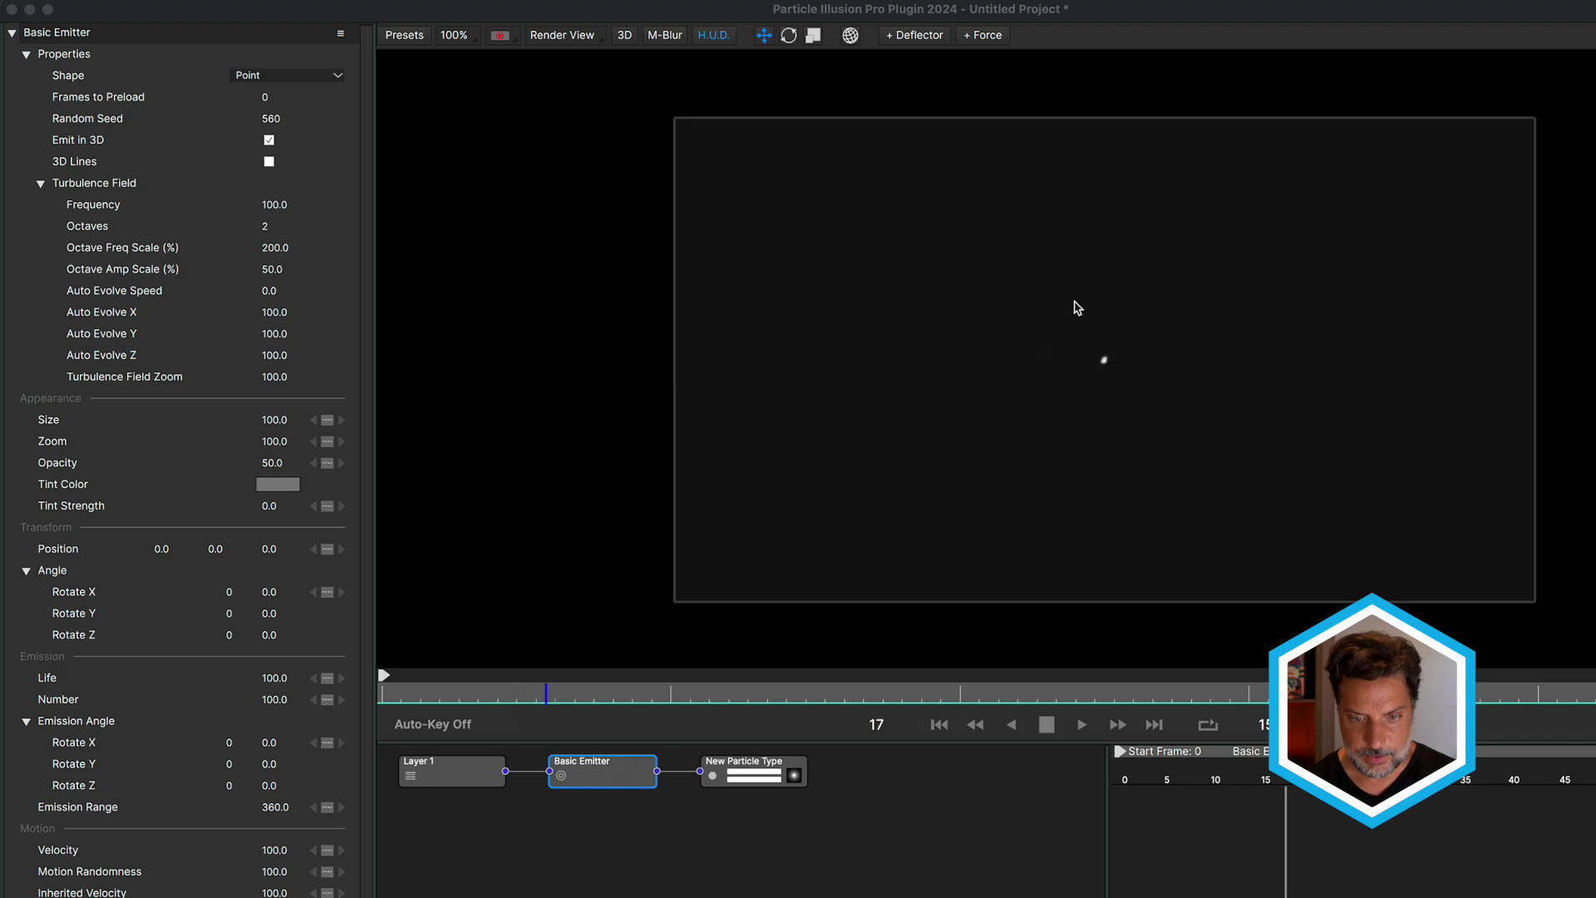
Zoom the stage view to 400% and set the Basic Emitter's Velocity to 300.
left_click(460, 37)
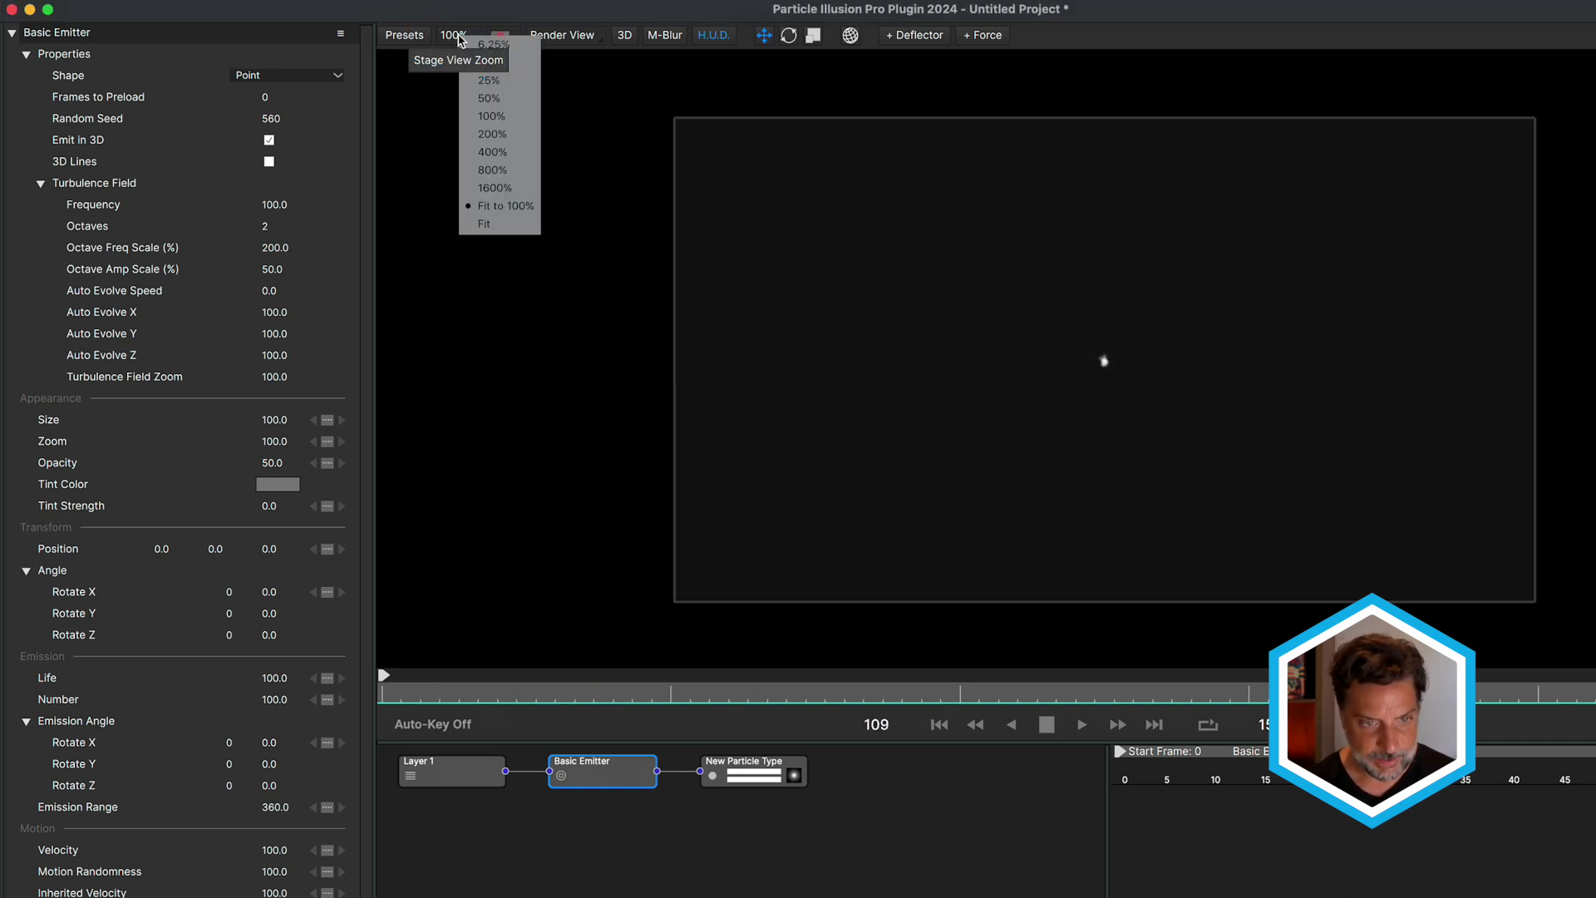
left_click(494, 153)
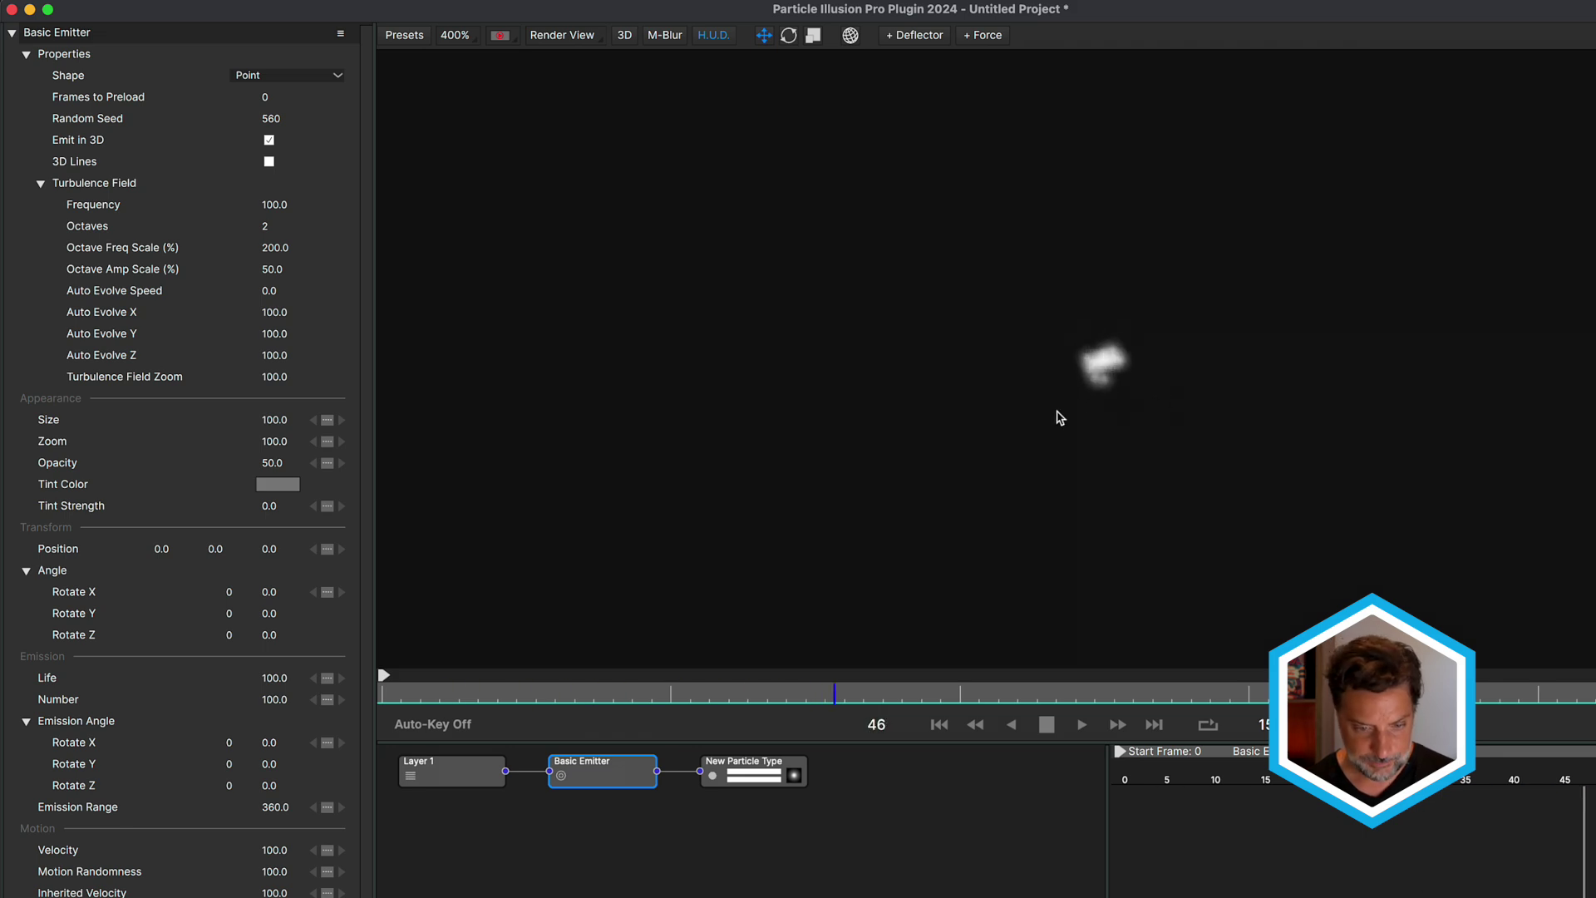
left_click(751, 773)
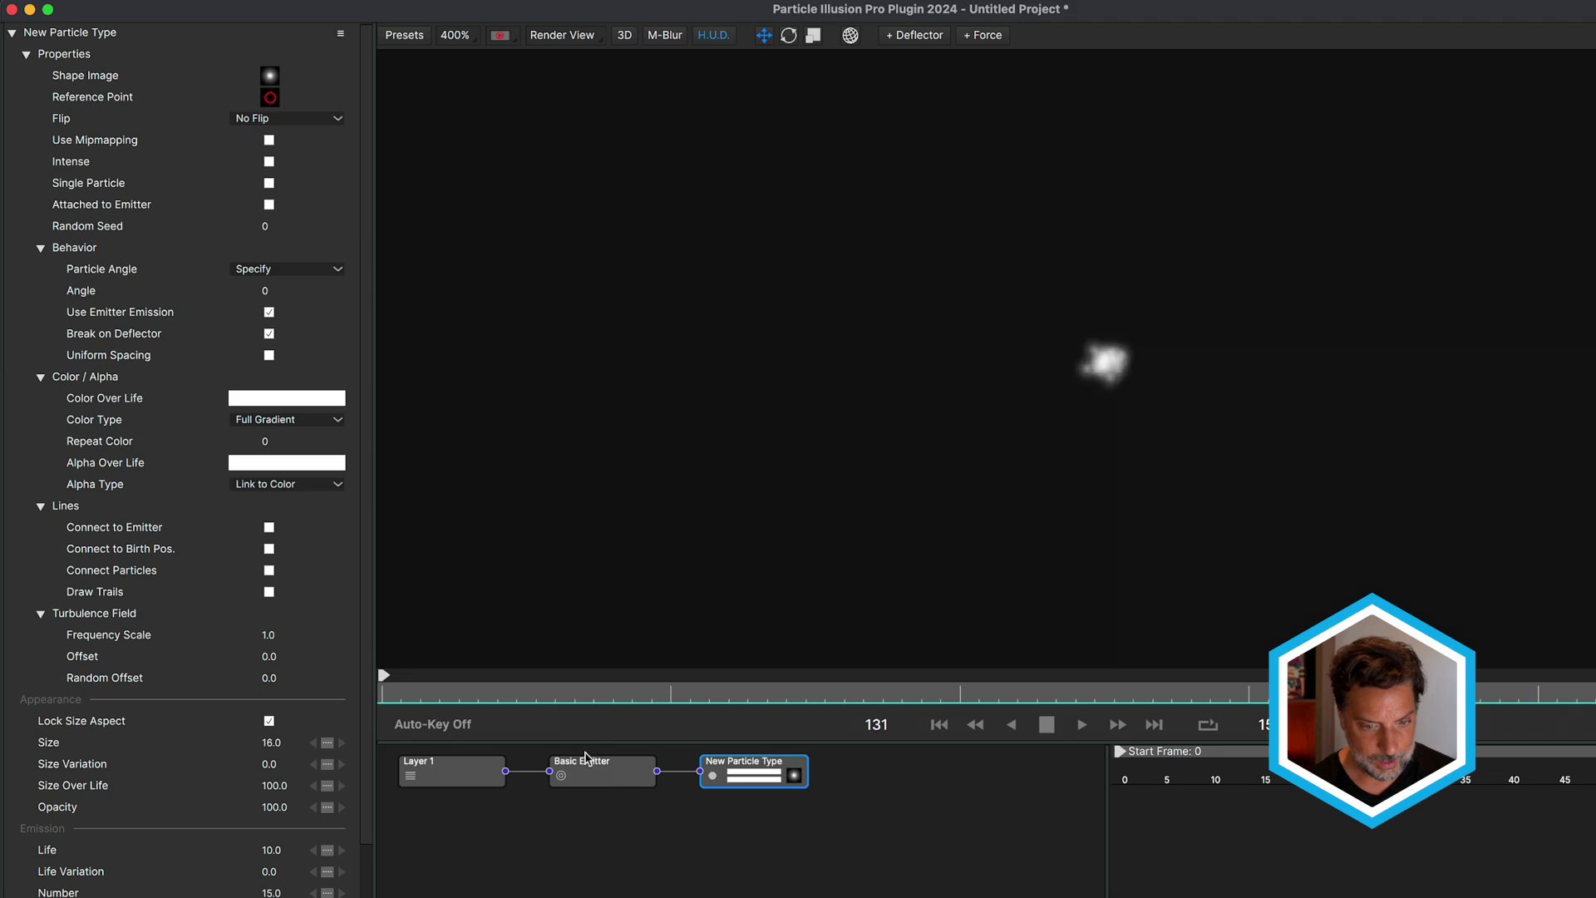
left_click(606, 773)
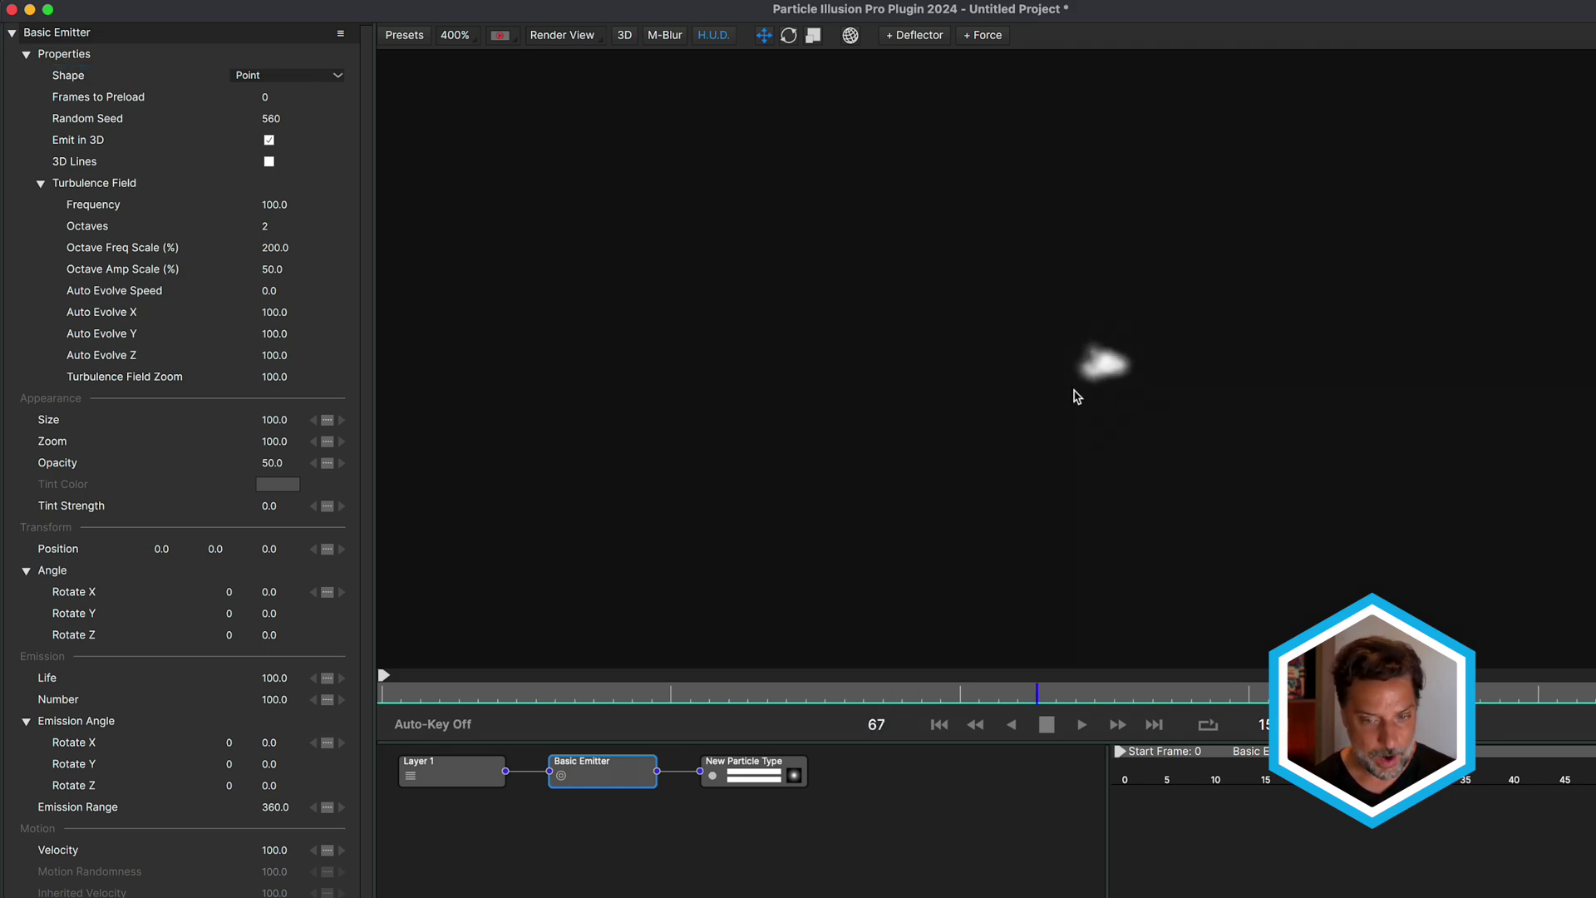
left_click(281, 850)
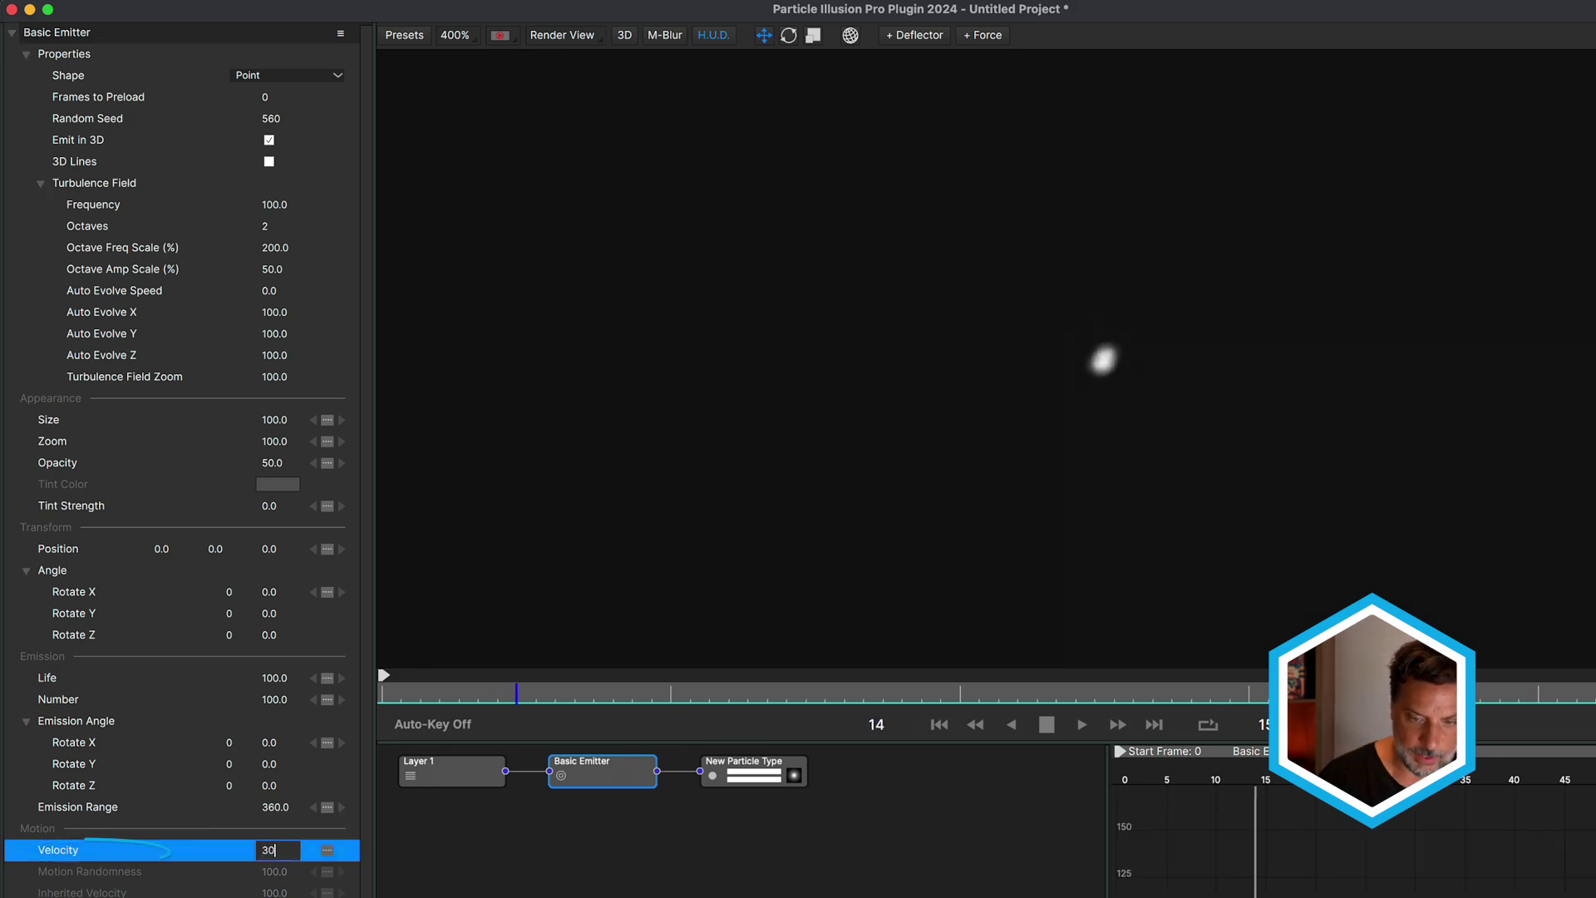
key("Return")
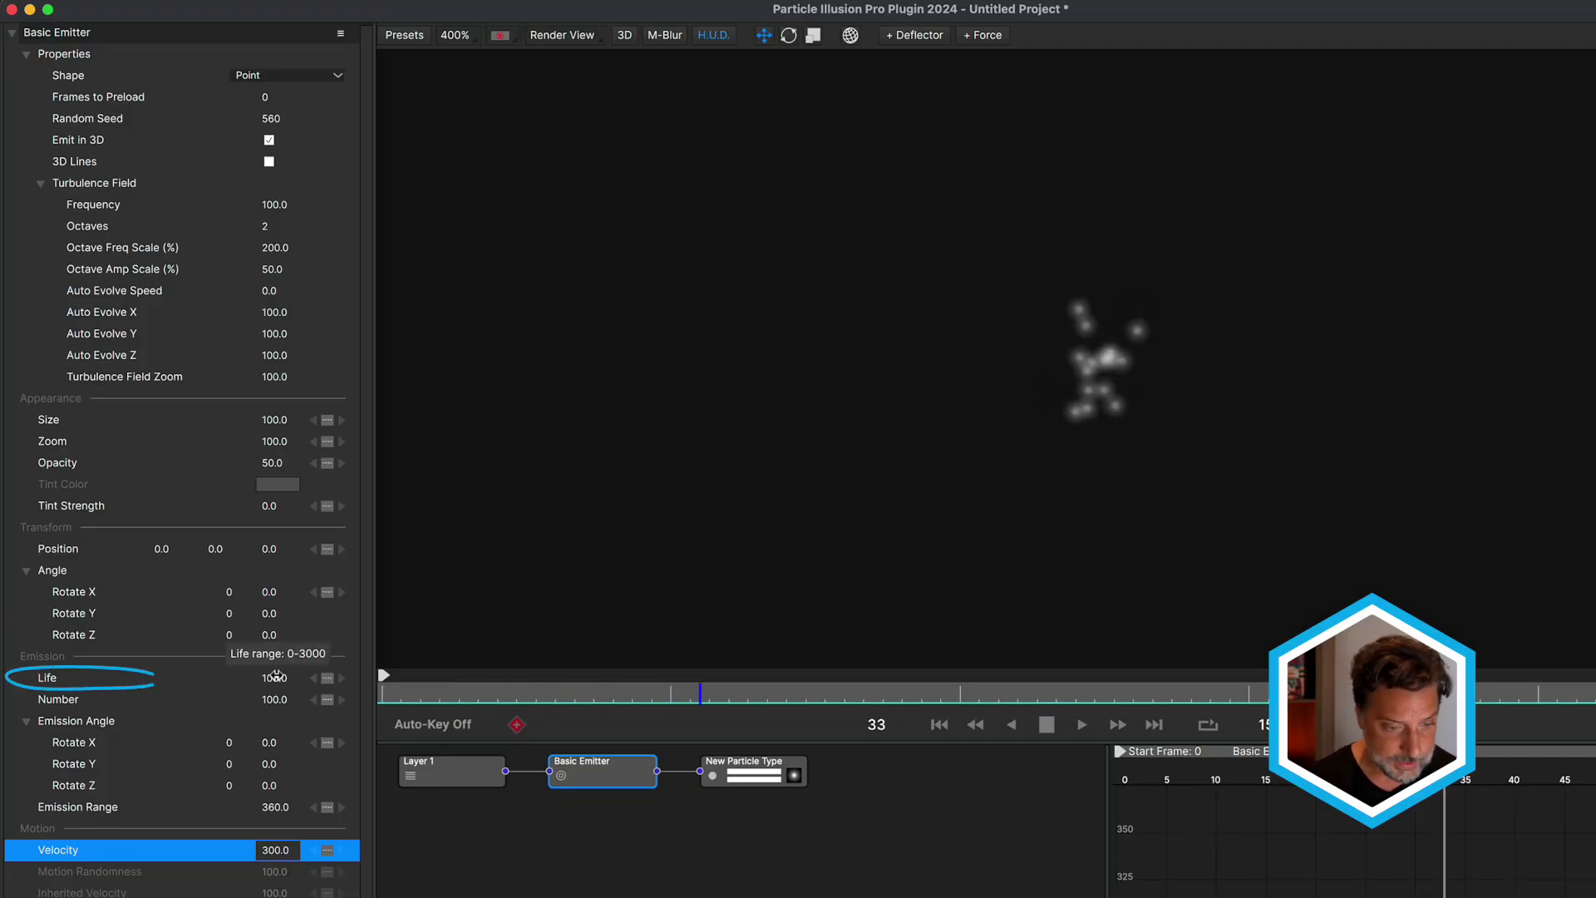
Set the Basic Emitter's Life to 1000 and its Number to 155.4.
double_click(277, 679)
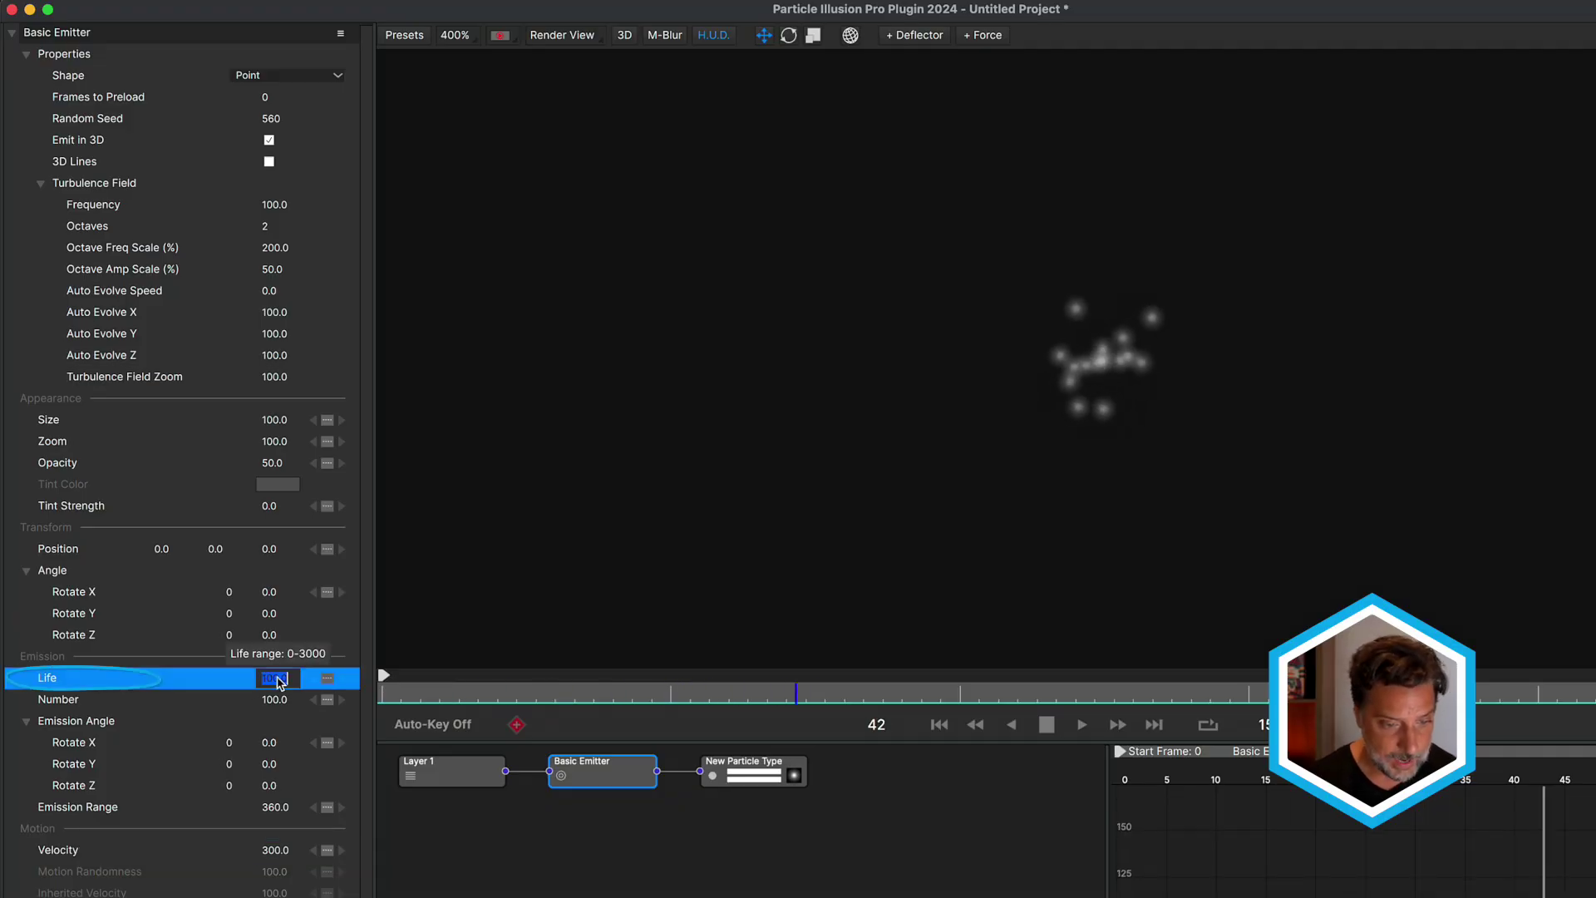
type("1000")
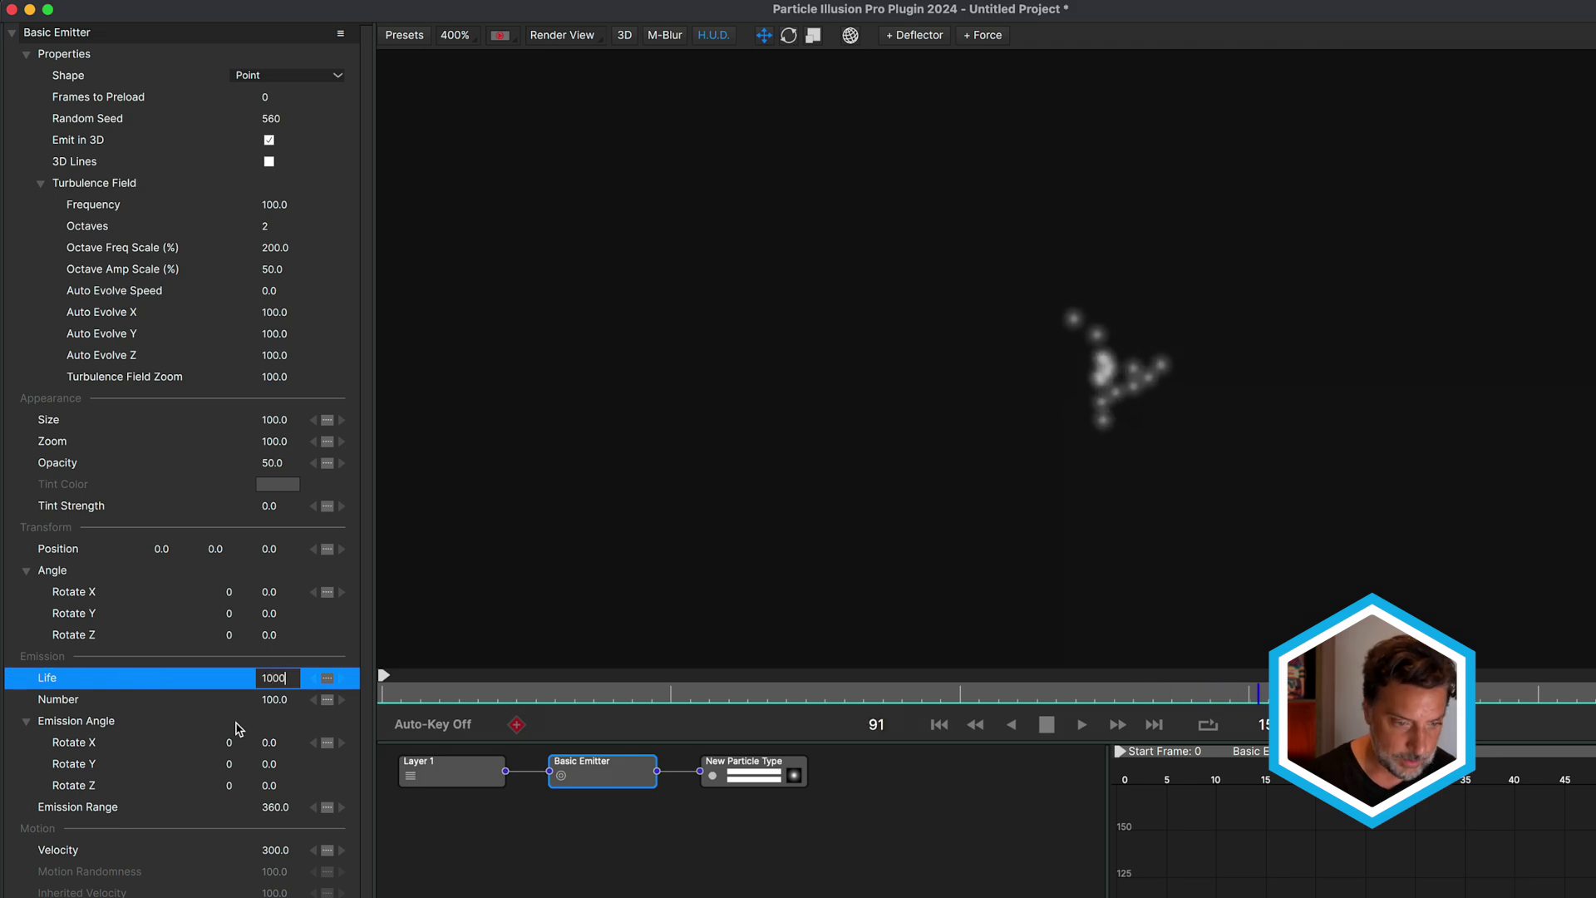
key("Return")
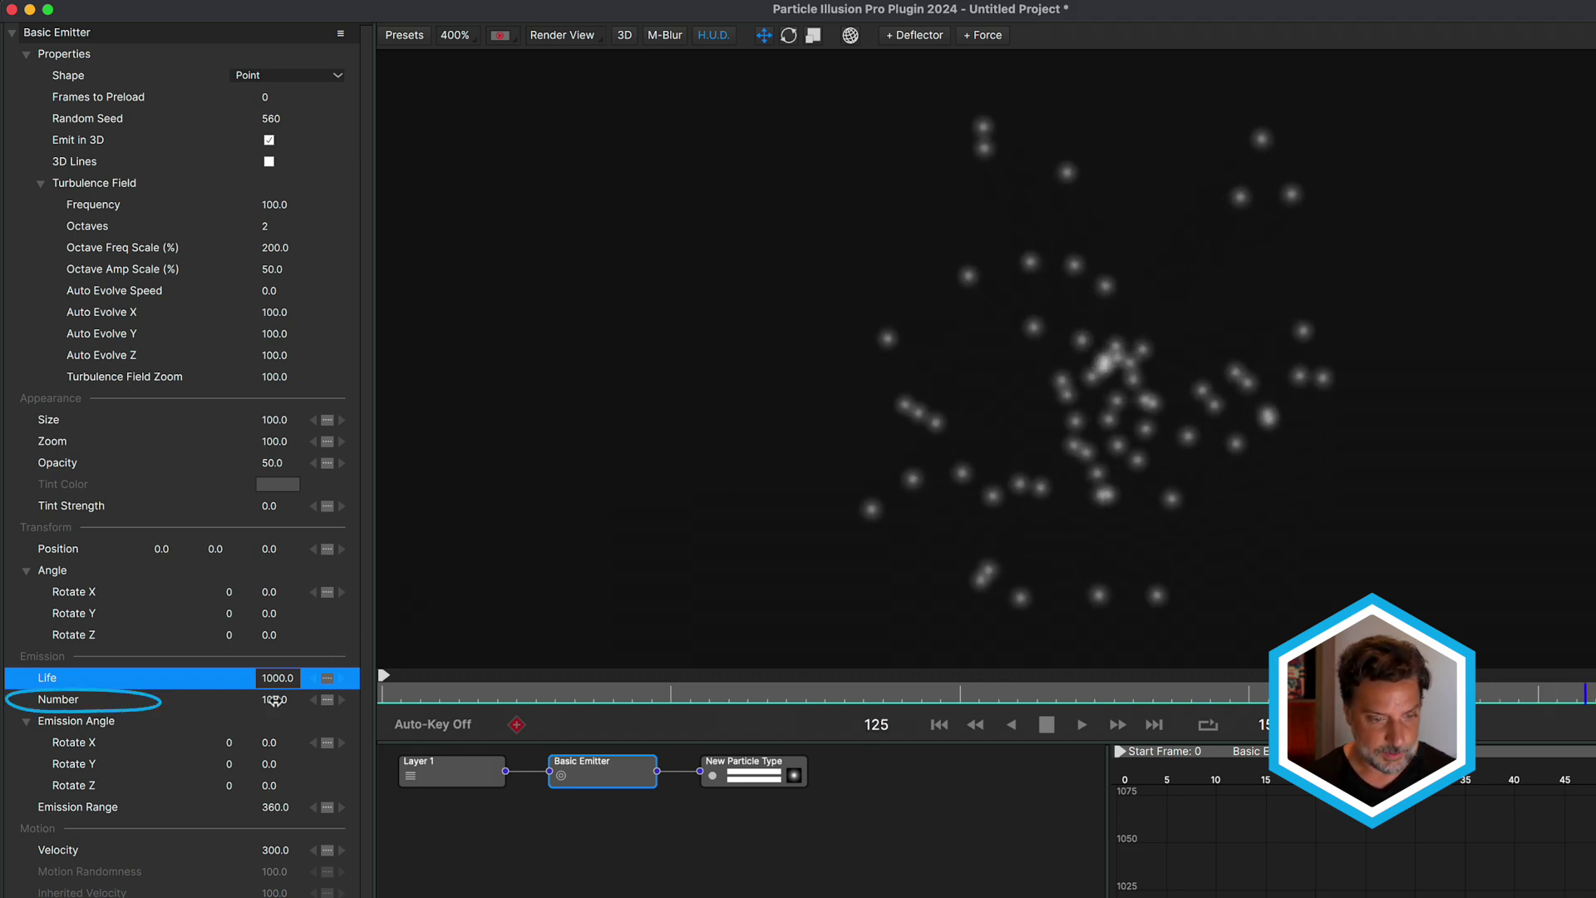
left_click_drag(275, 701, 329, 693)
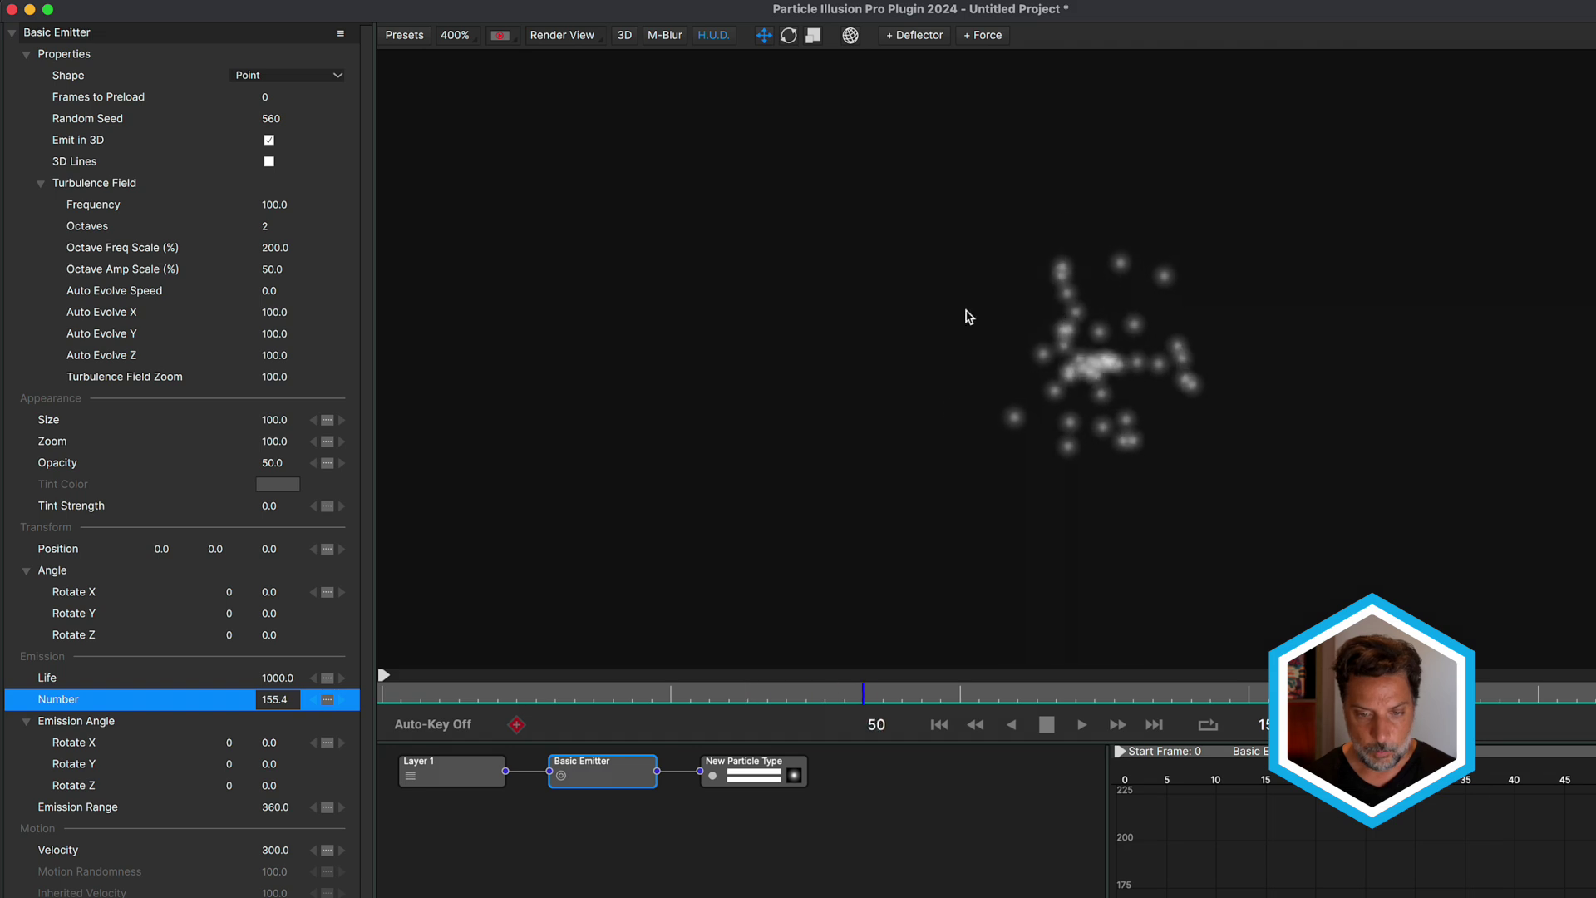
Narrow the Basic Emitter's Emission Range to 30 and move the emitter to about X -203.6, Y 20.0 on the stage.
left_click(276, 807)
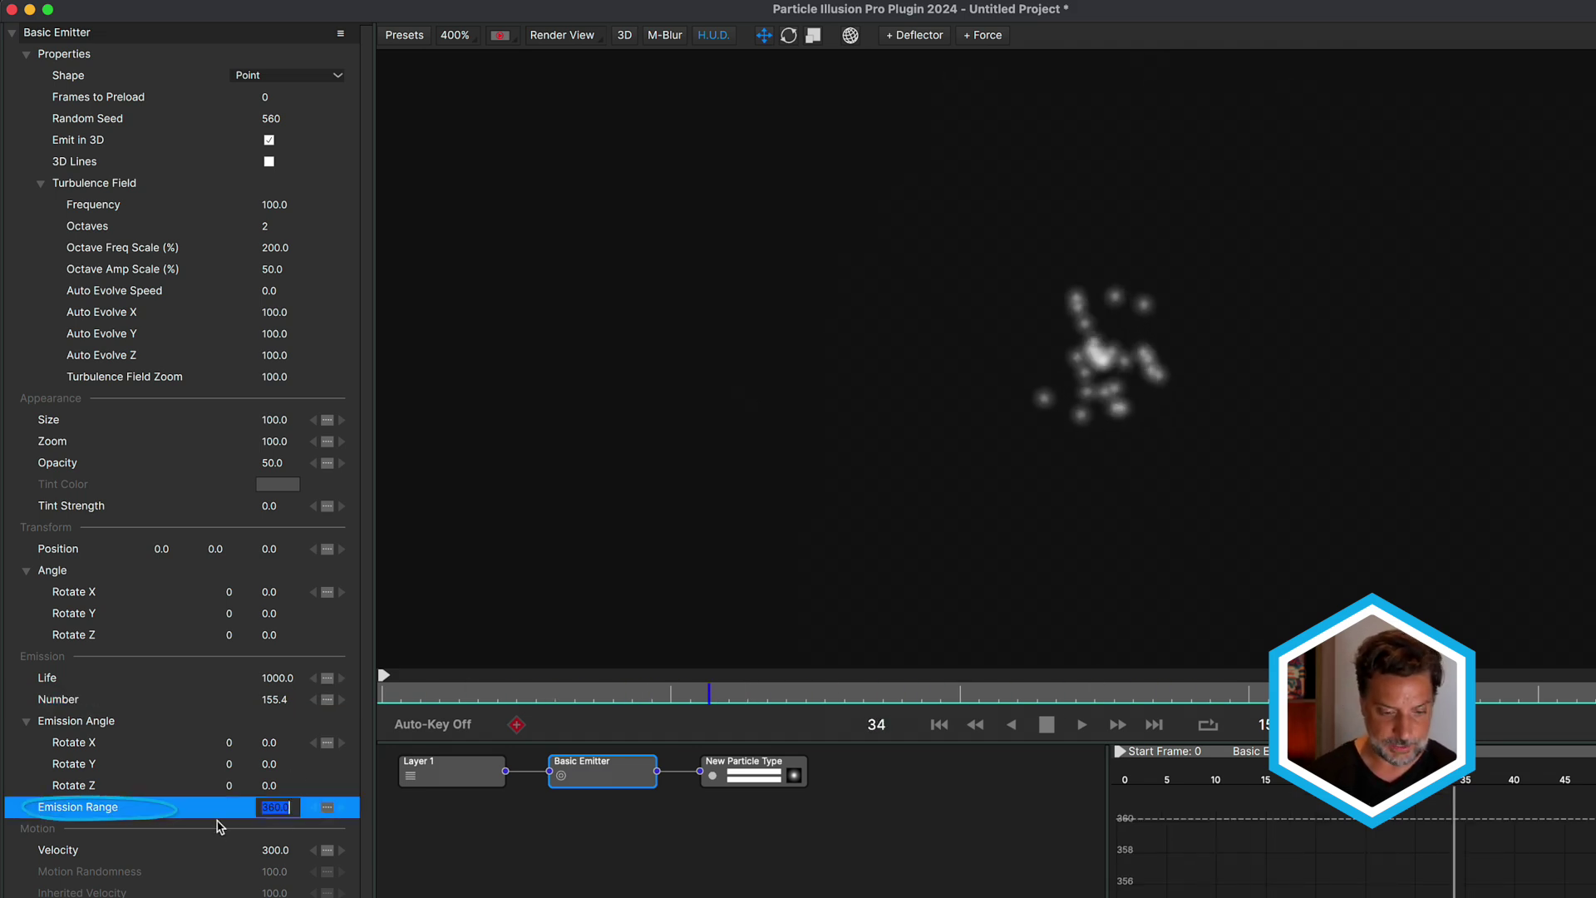
type("30")
key("Return")
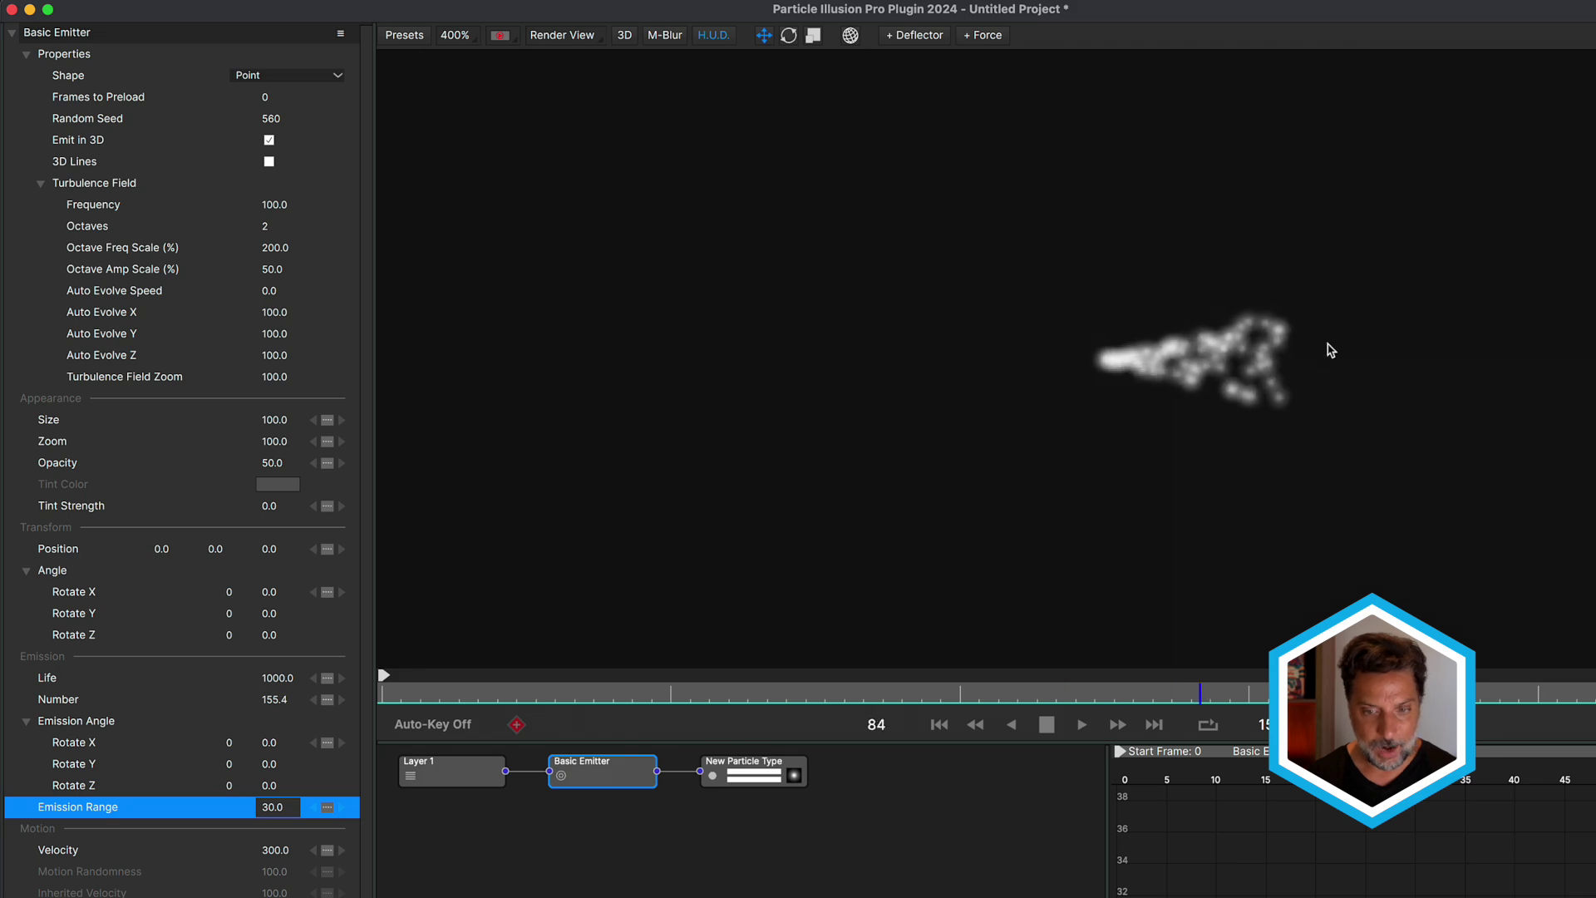
left_click_drag(1115, 360, 746, 400)
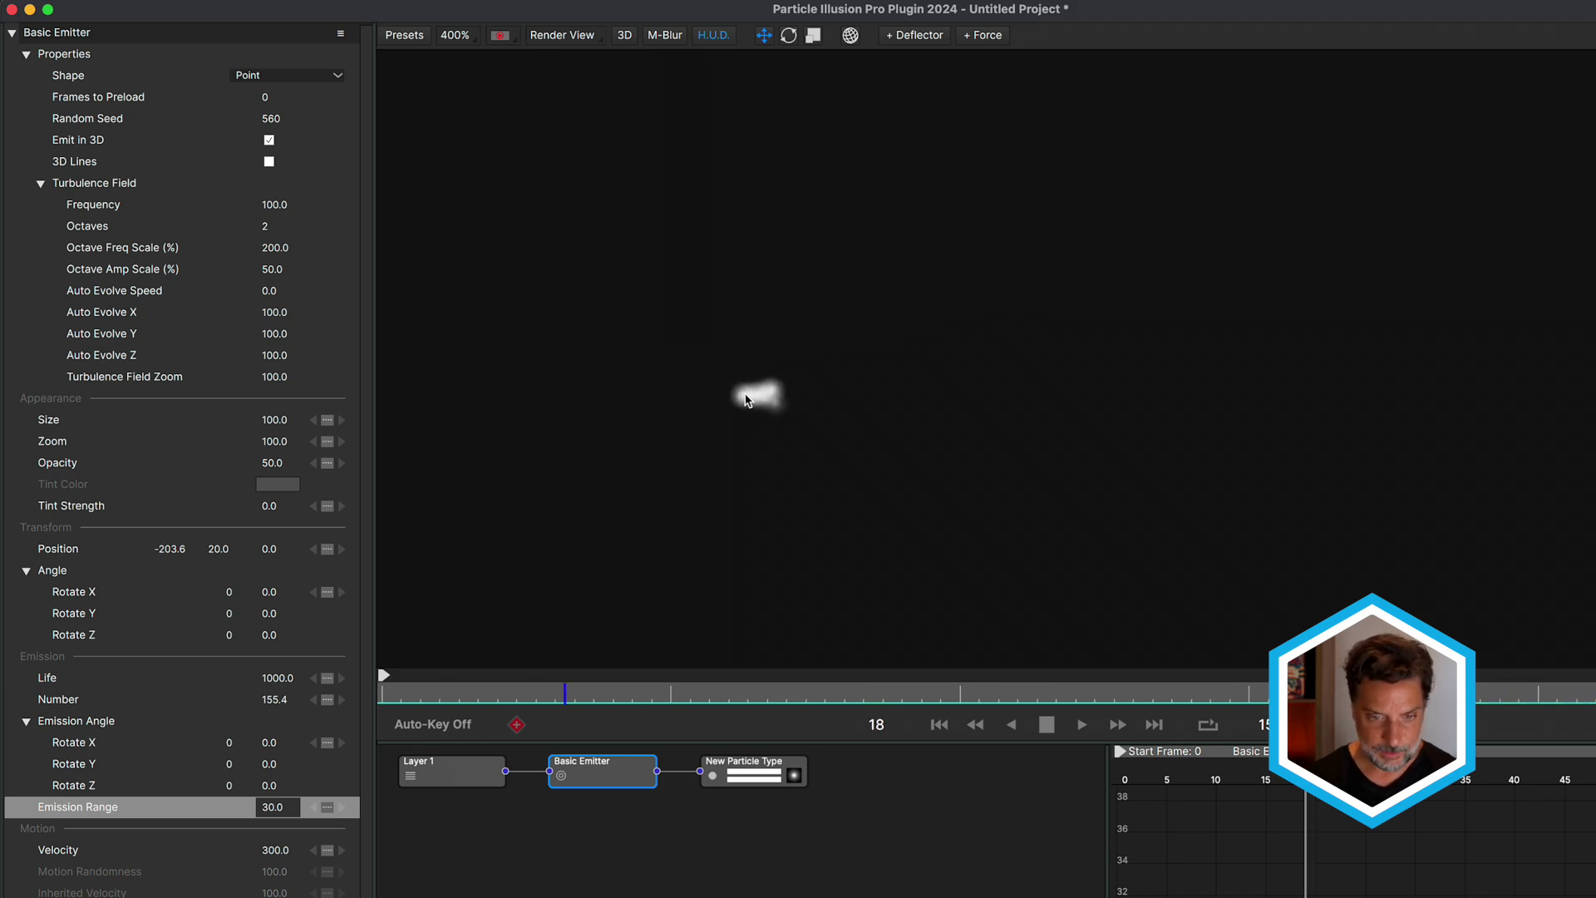
Replace the New Particle Type's shape image with the four-frame Weird Discs shape from the Emitters_2024.0 library, stepping through its frames first.
left_click(755, 772)
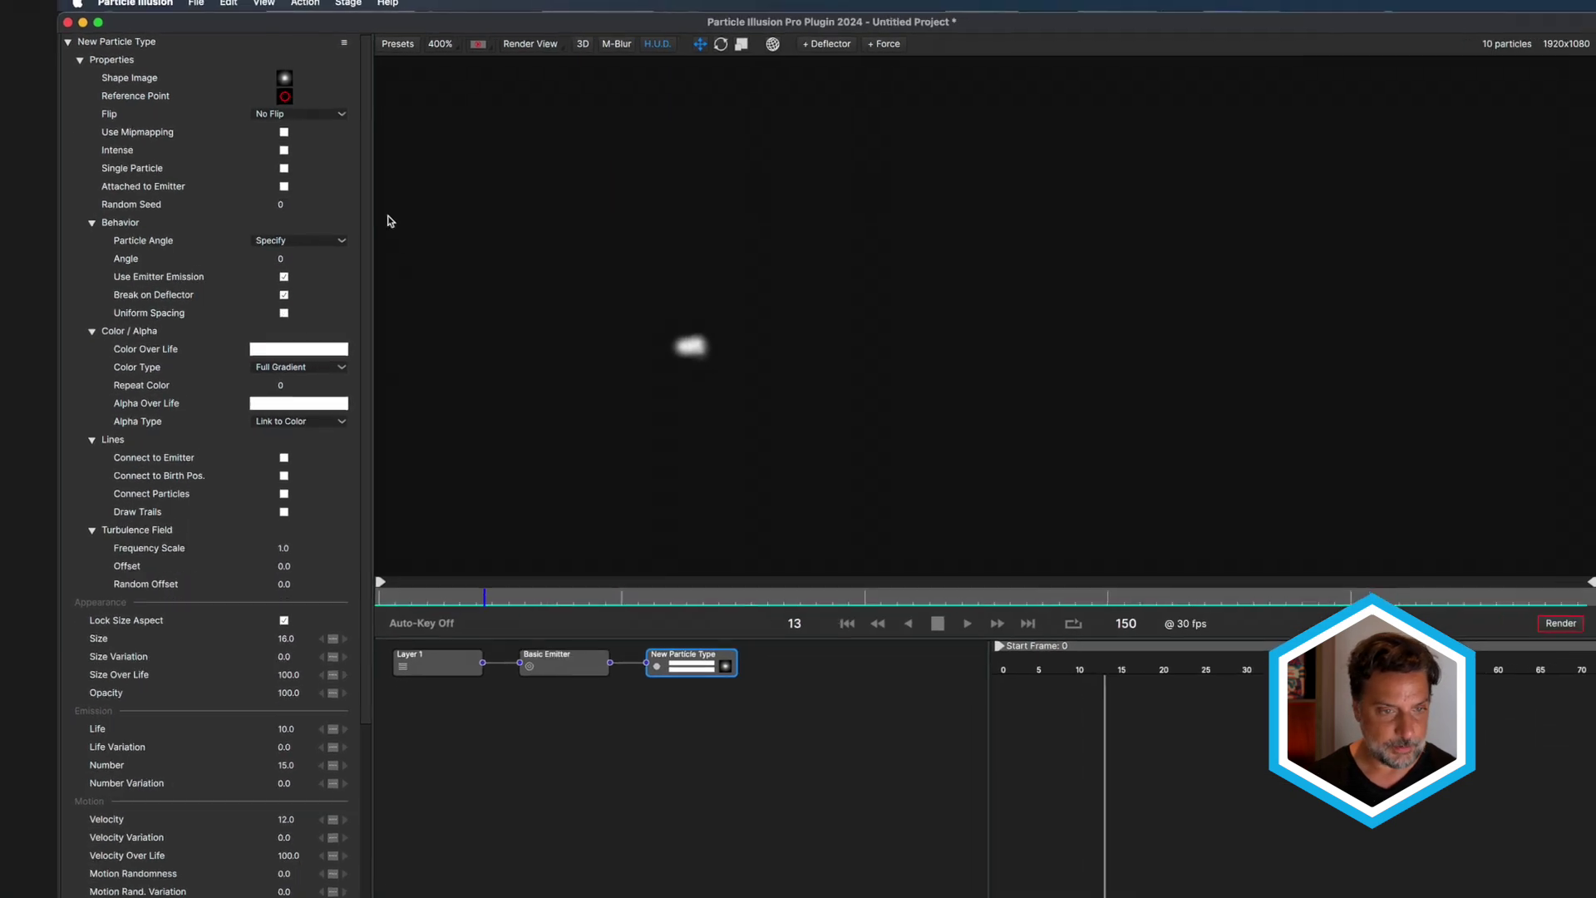
left_click(284, 78)
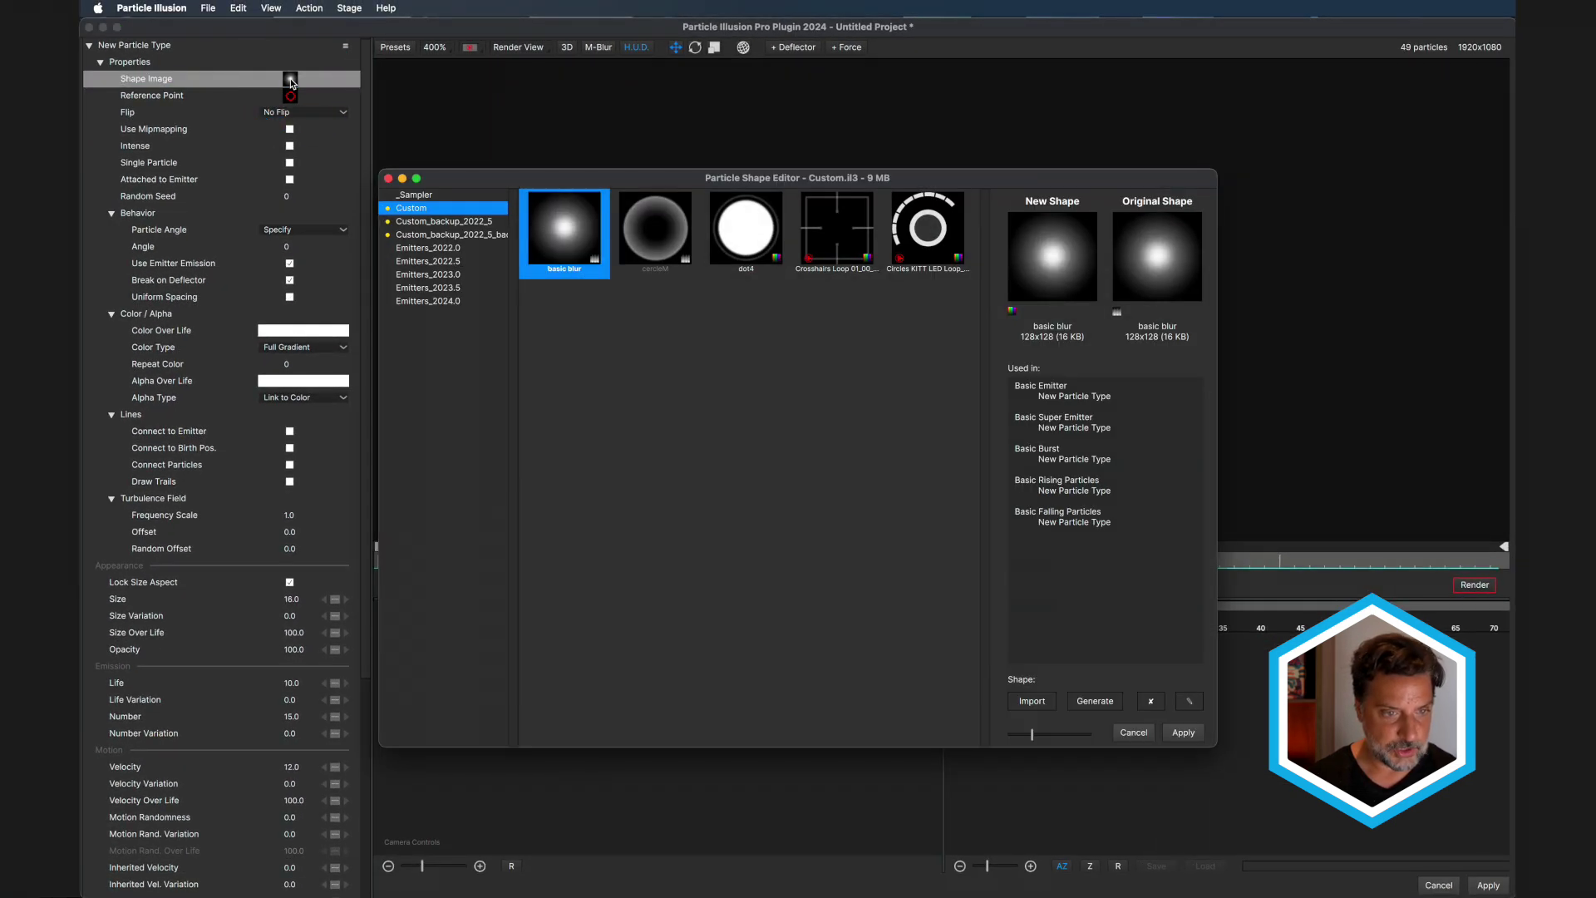
left_click(449, 301)
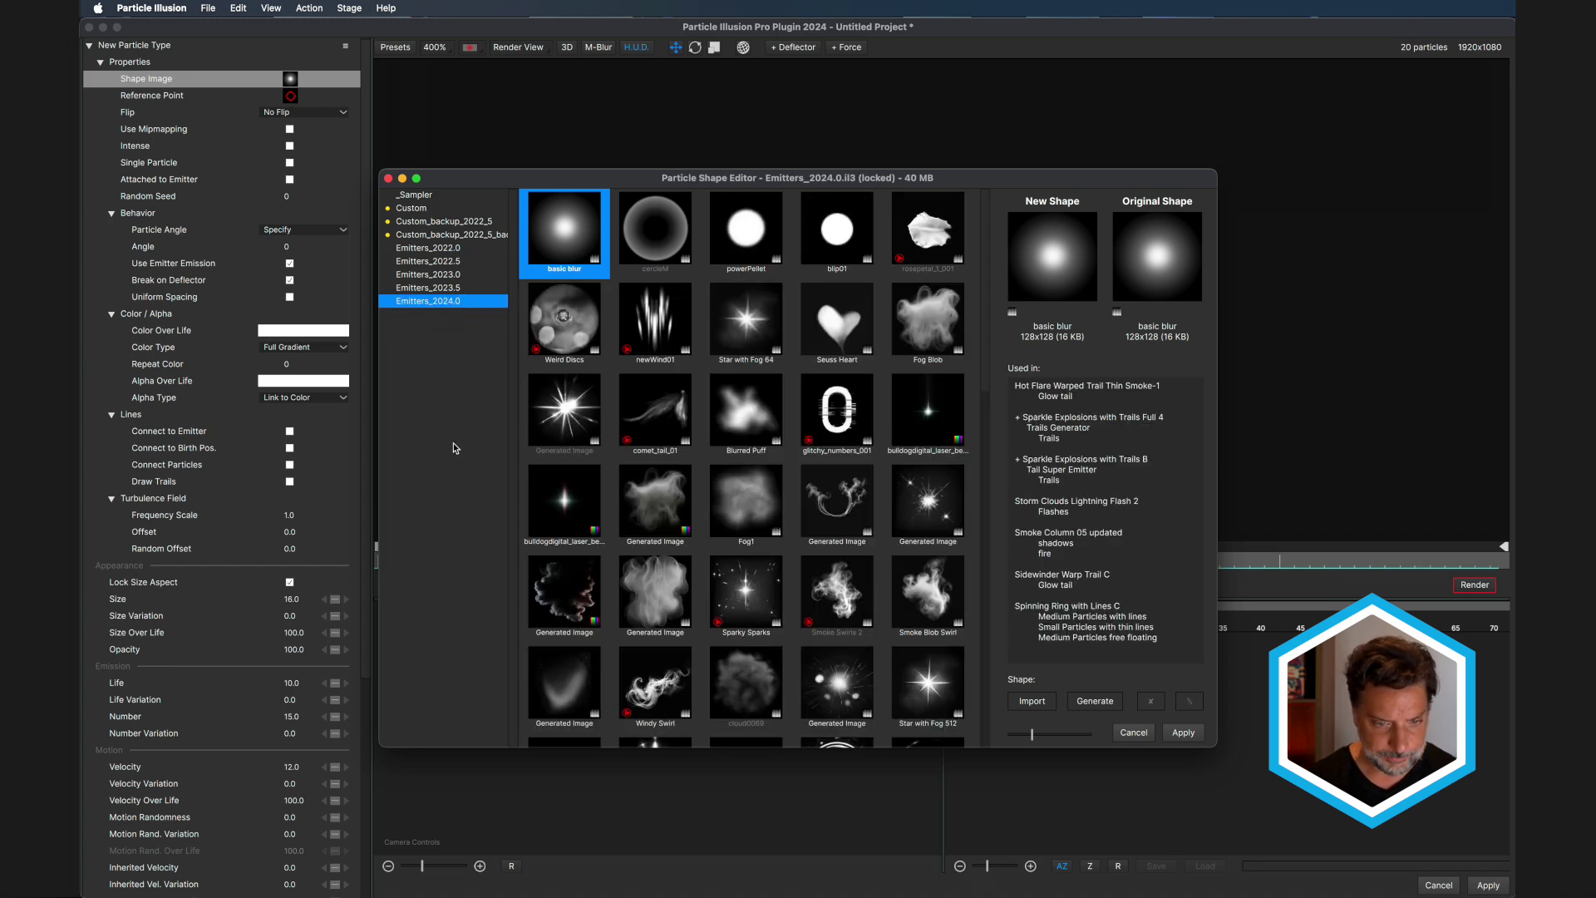
left_click(538, 353)
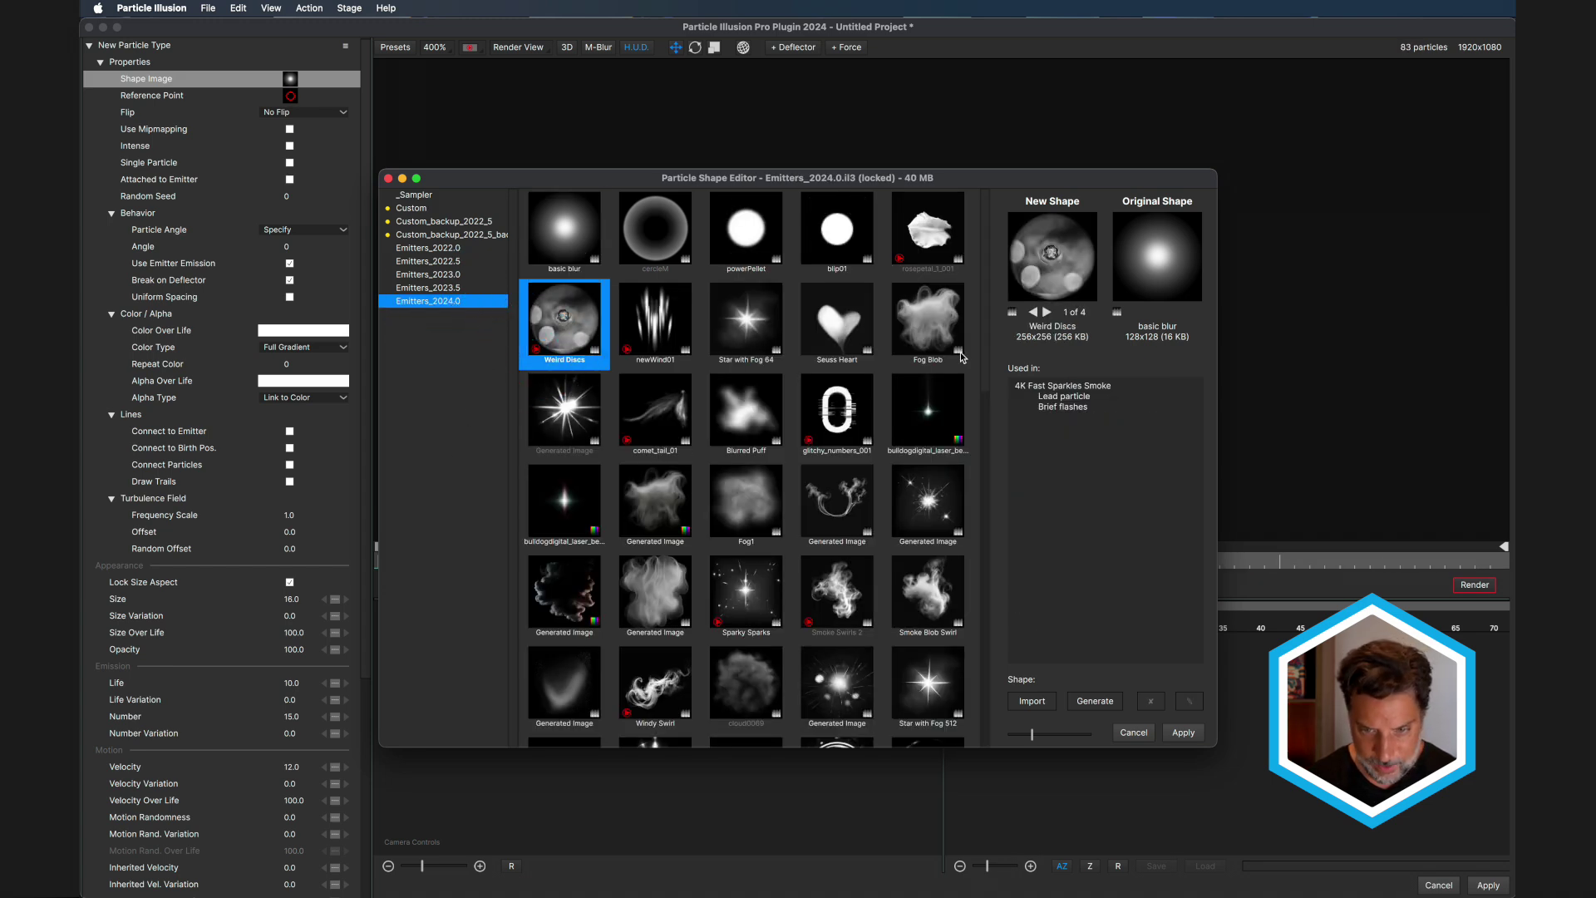
left_click(1047, 313)
left_click(1047, 313)
left_click(1047, 313)
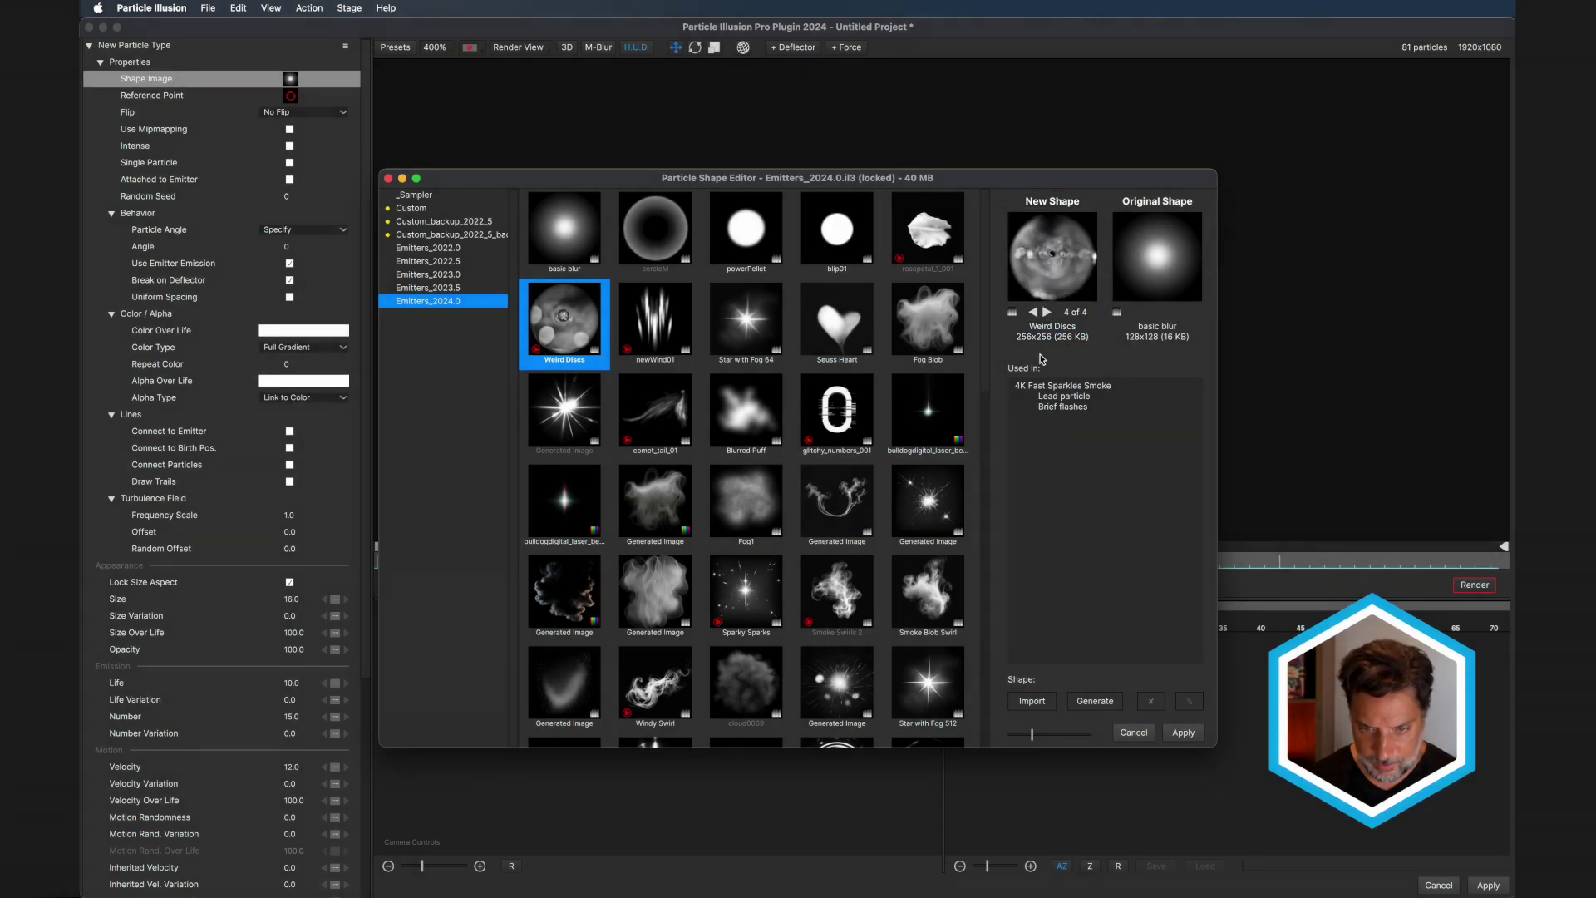
left_click(1183, 732)
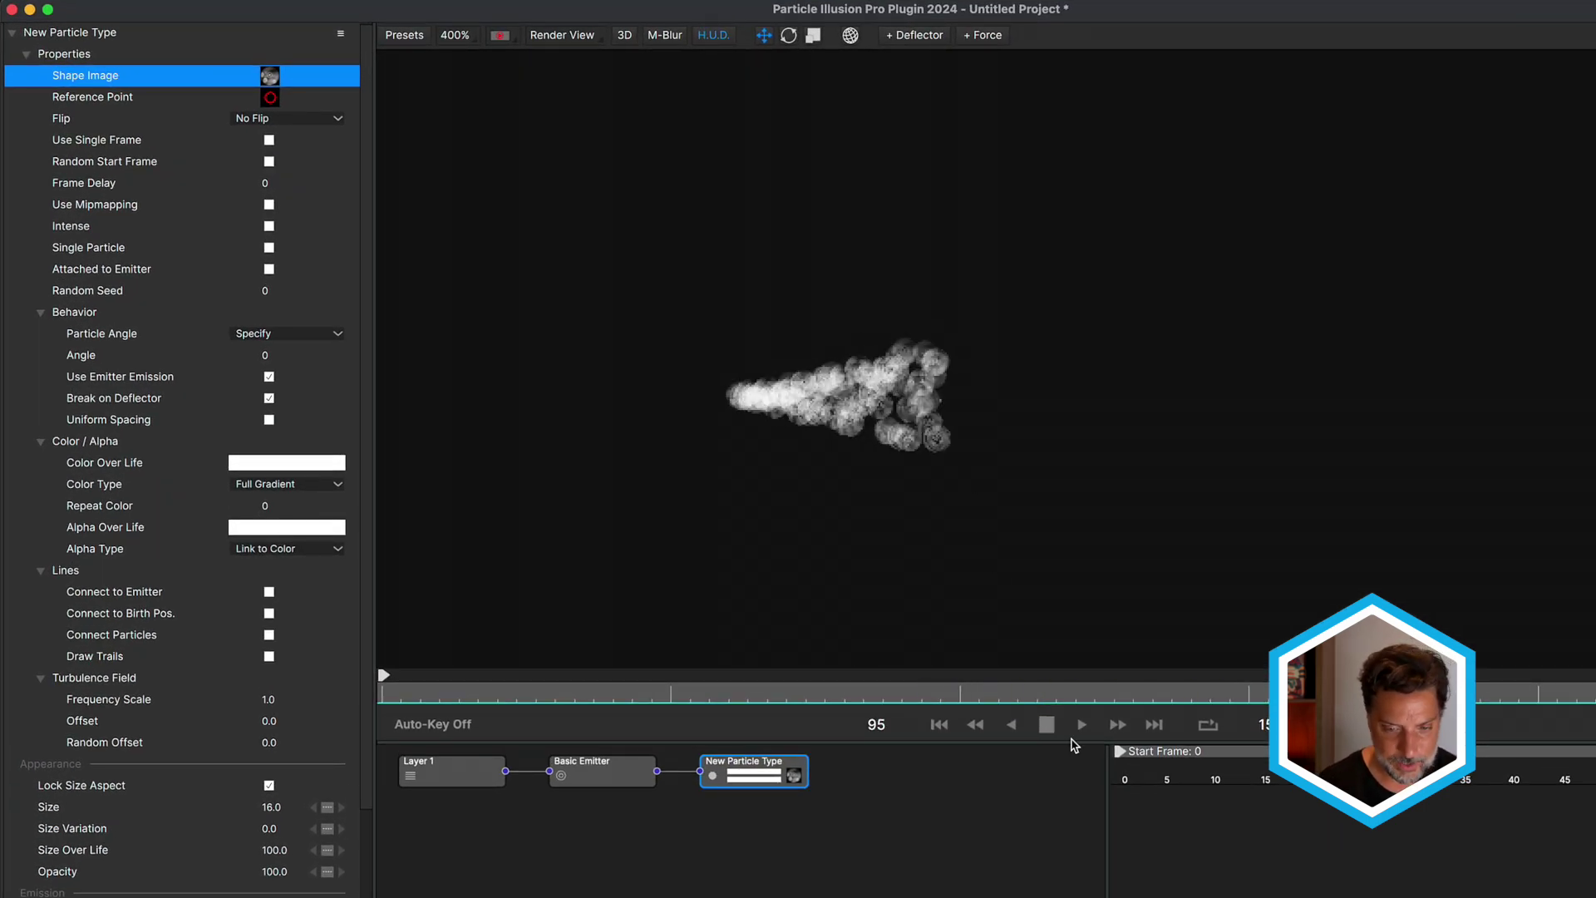
Preview the animation, then enable Random Start Frame and Use Single Frame for the New Particle Type and resume playback.
left_click(1047, 725)
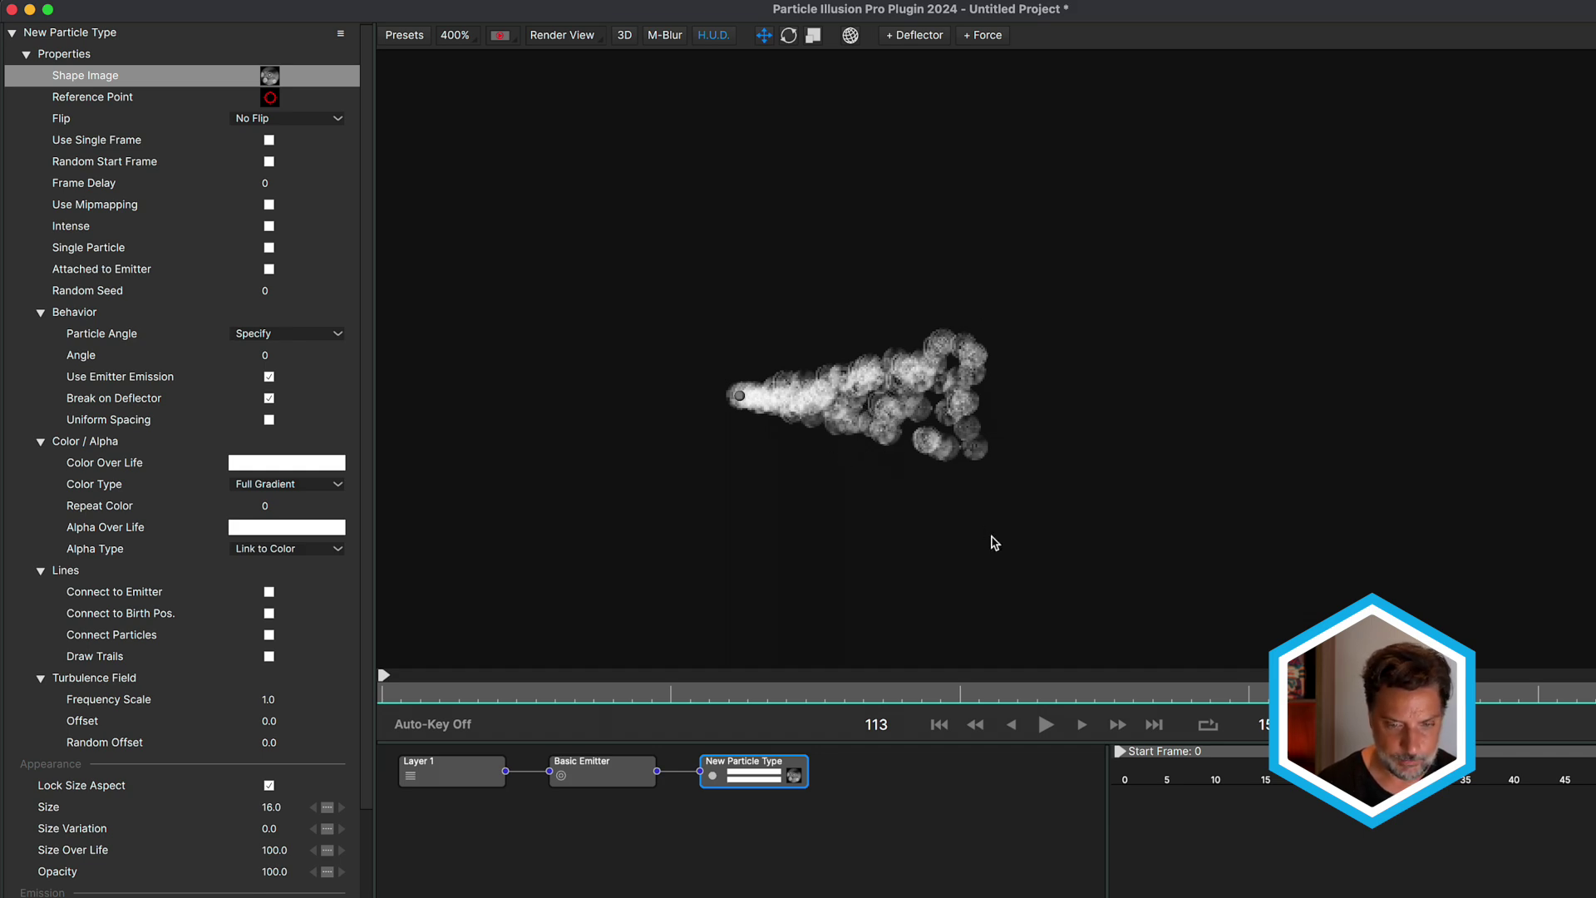
left_click(1046, 733)
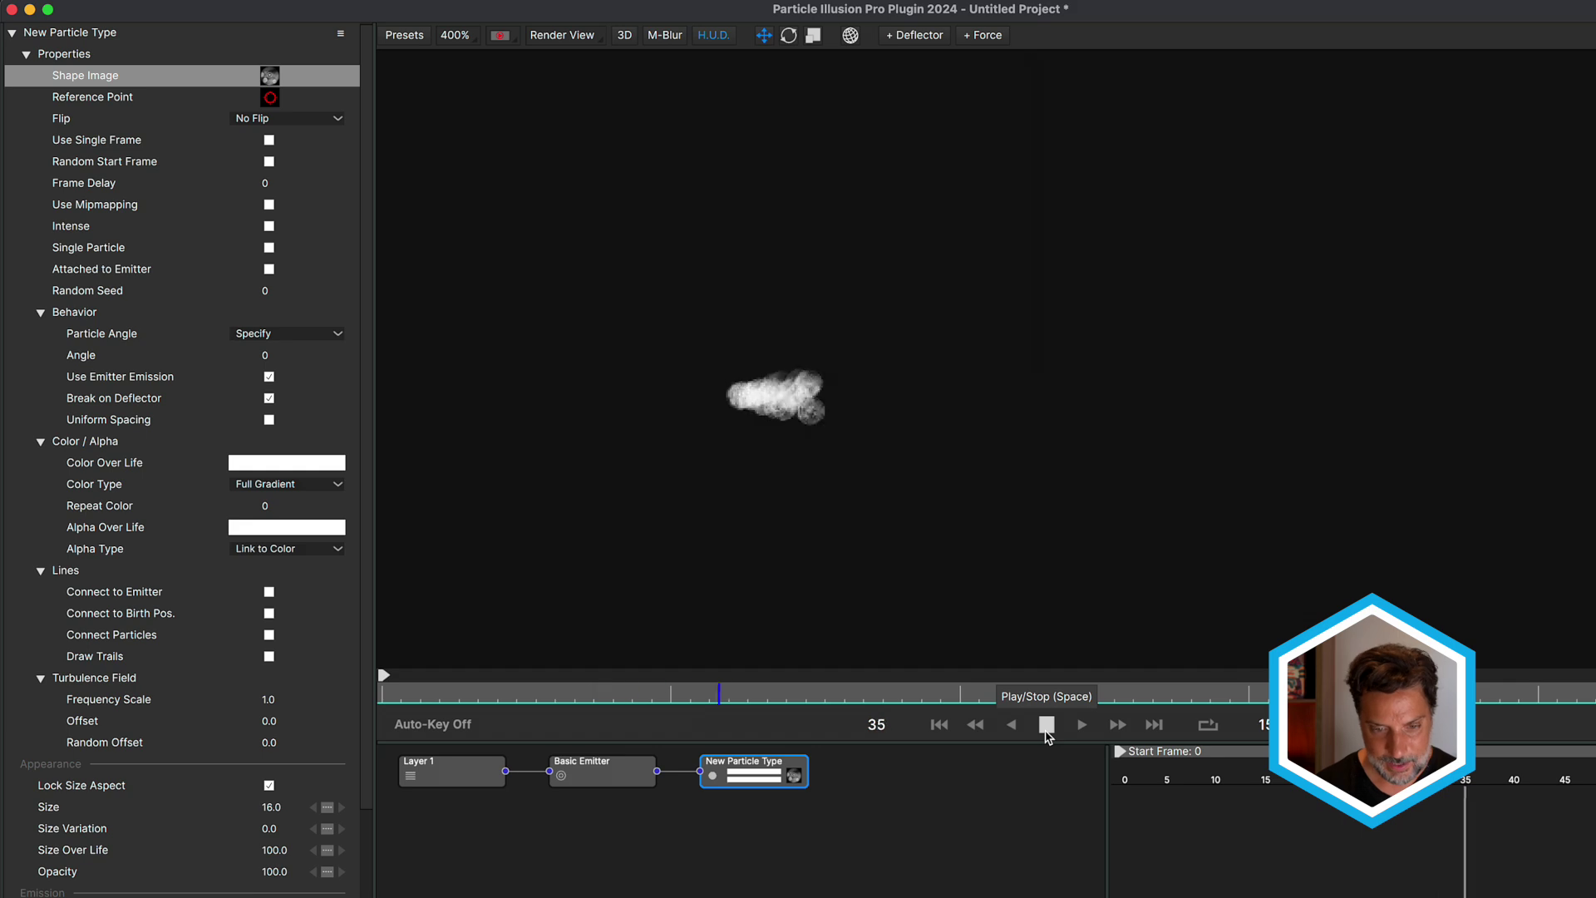
left_click(1047, 727)
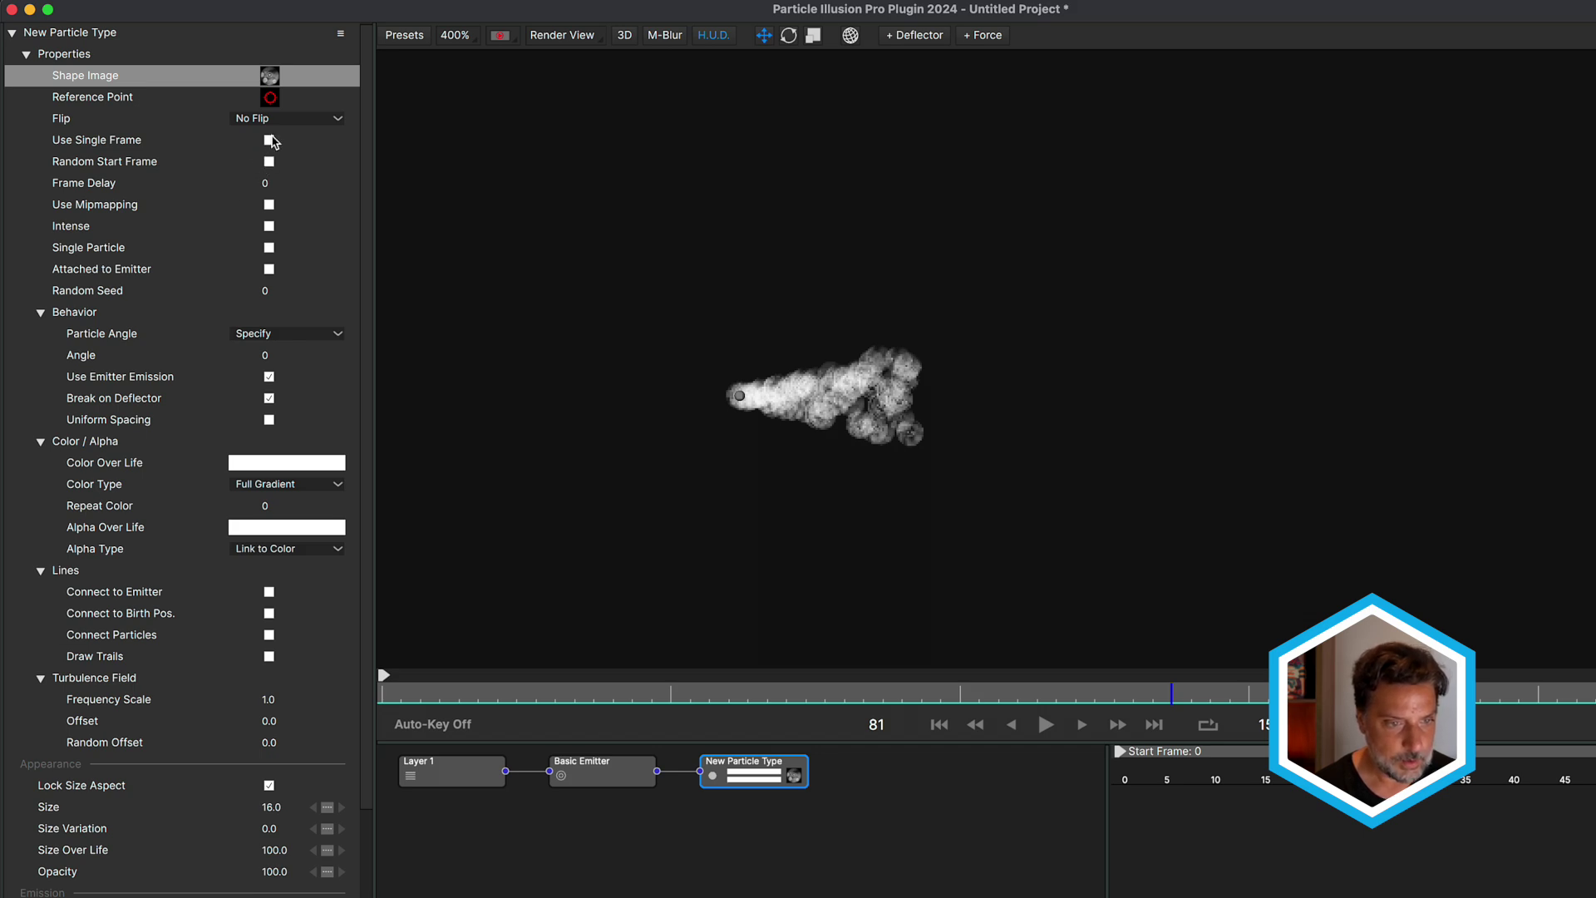
left_click(269, 161)
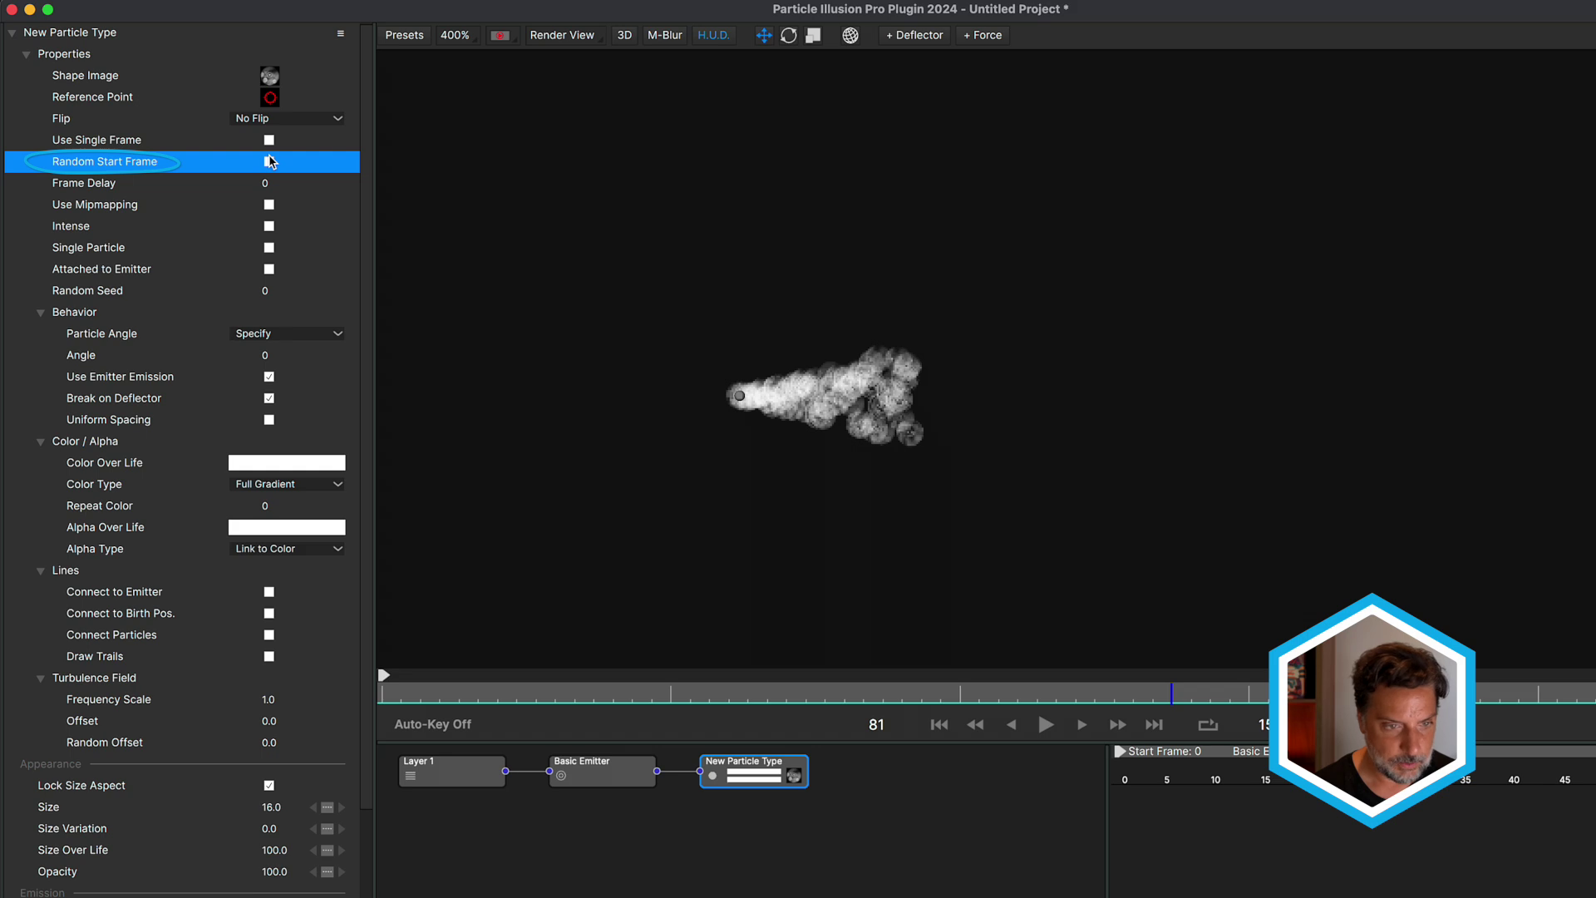
left_click(269, 162)
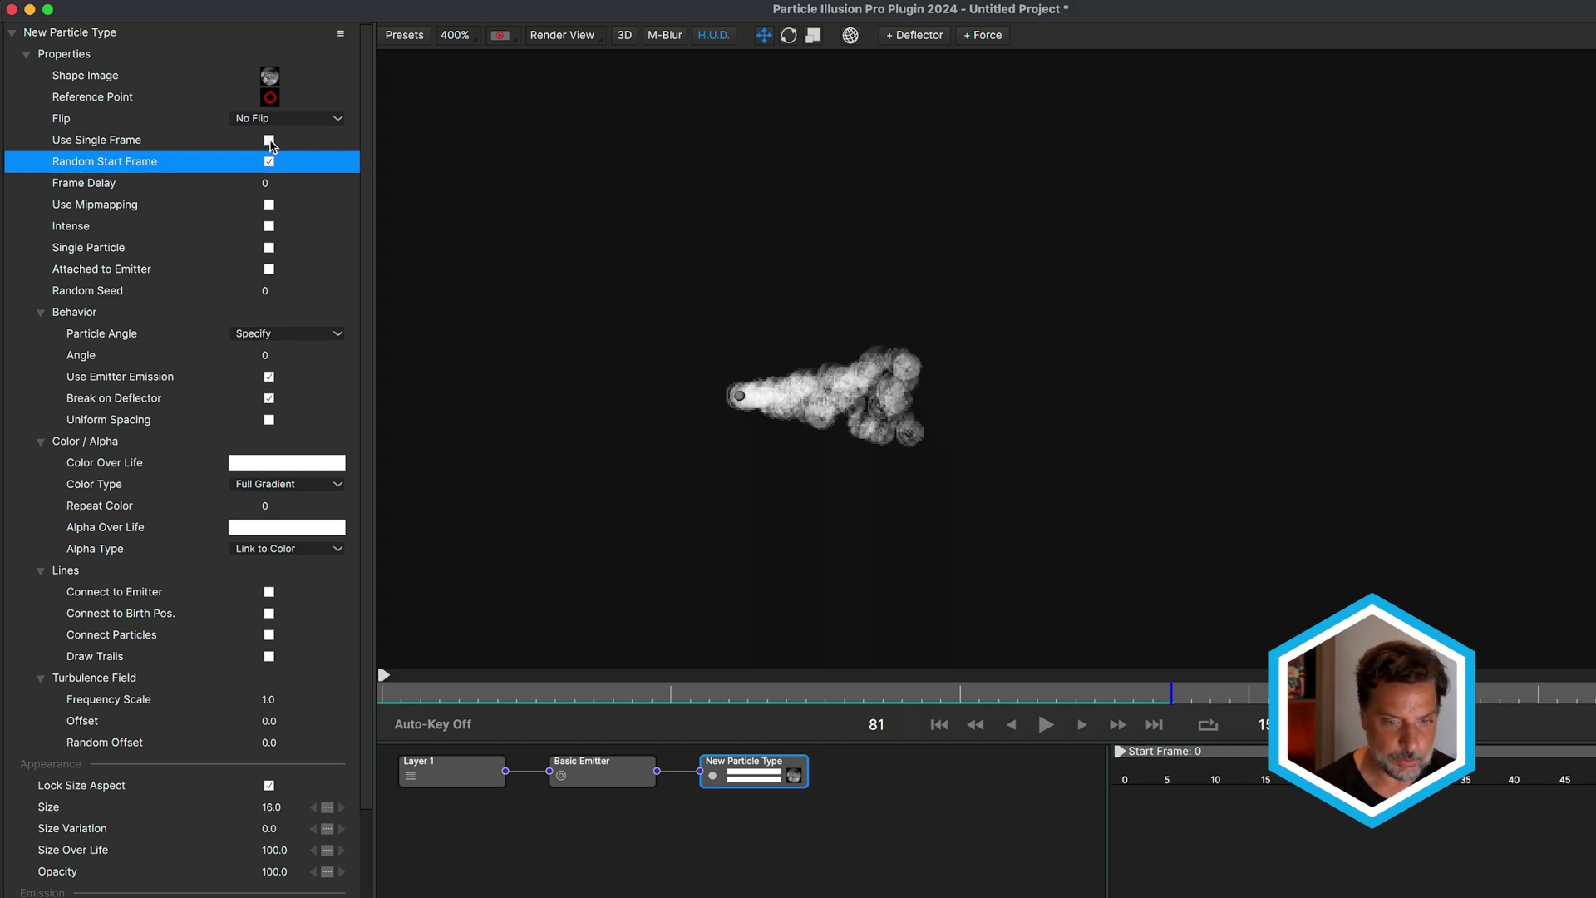
left_click(269, 140)
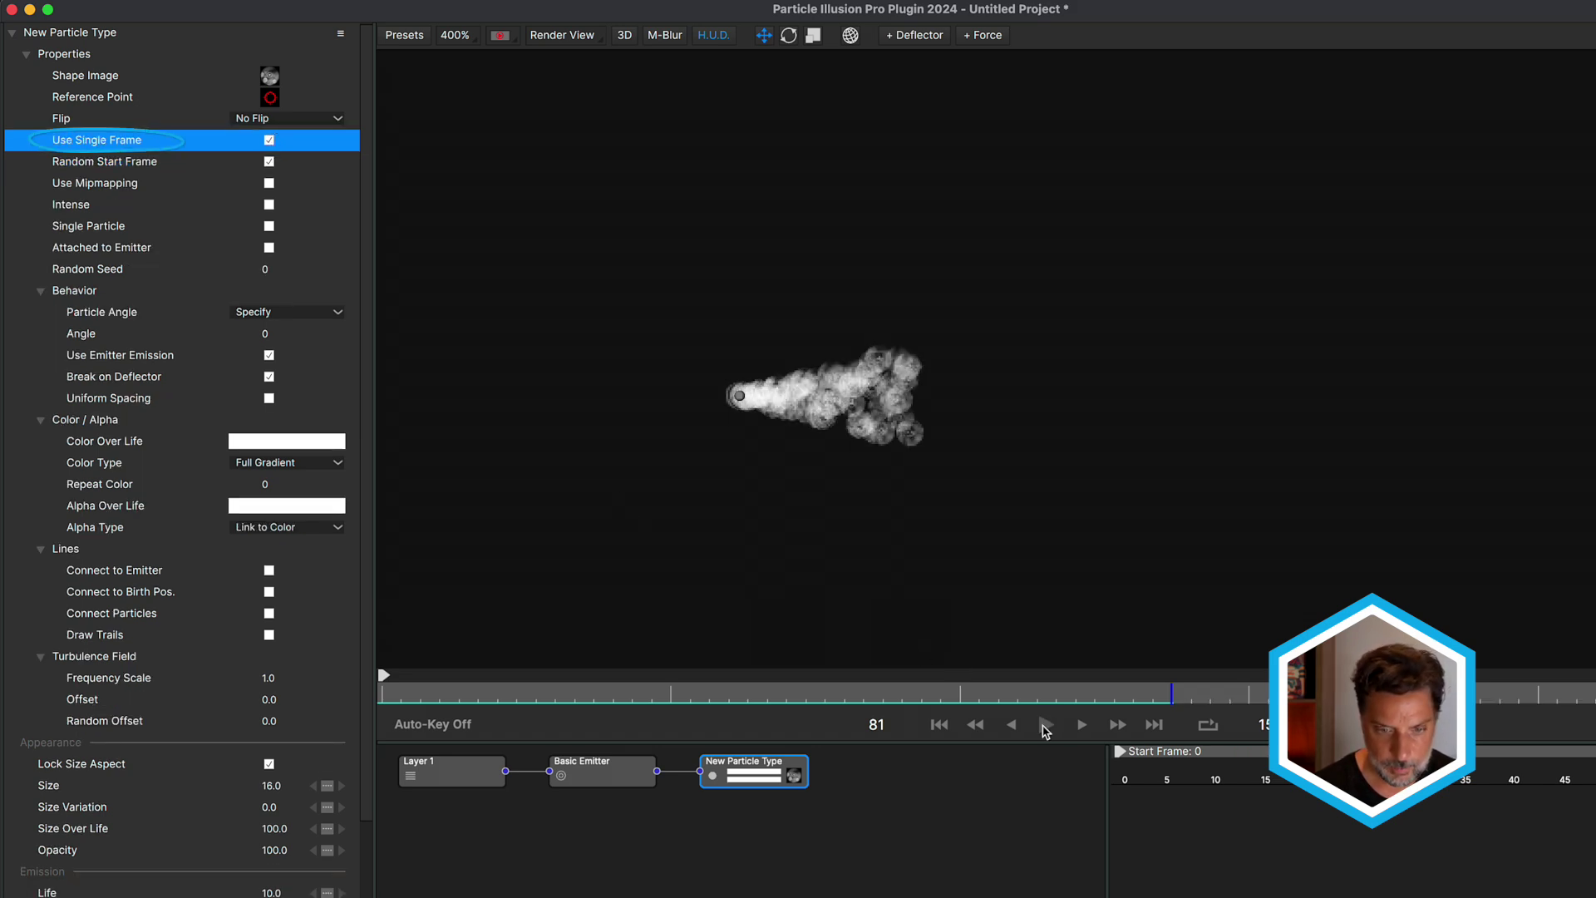
left_click(1046, 729)
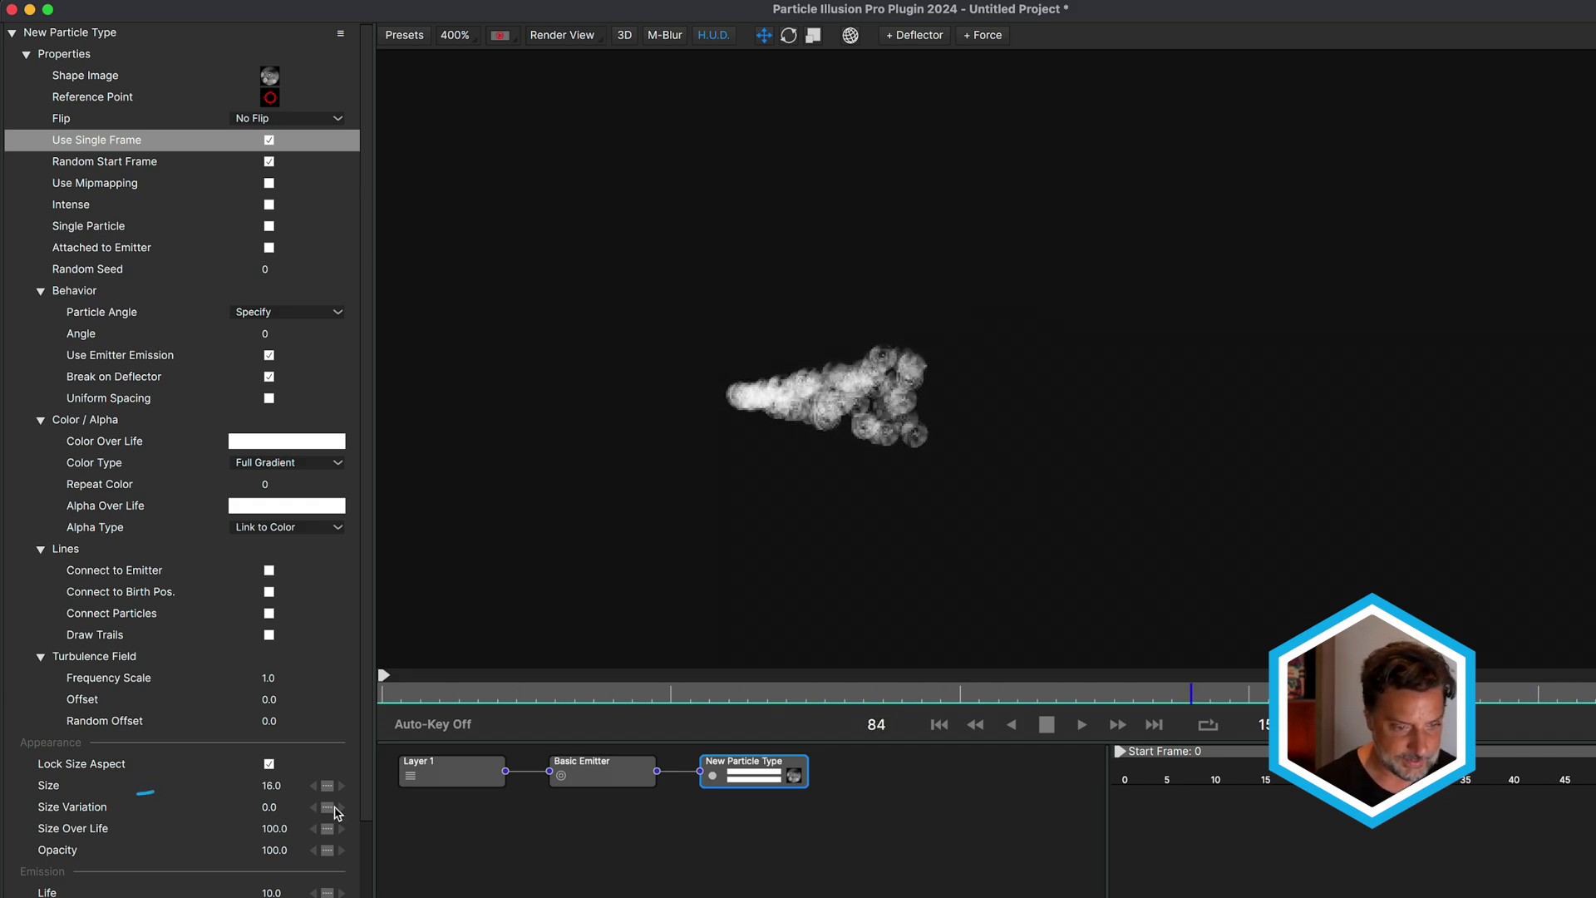
Set the New Particle Type's Size to 34.4 and its Size Variation to 43.4.
left_click_drag(271, 788, 294, 793)
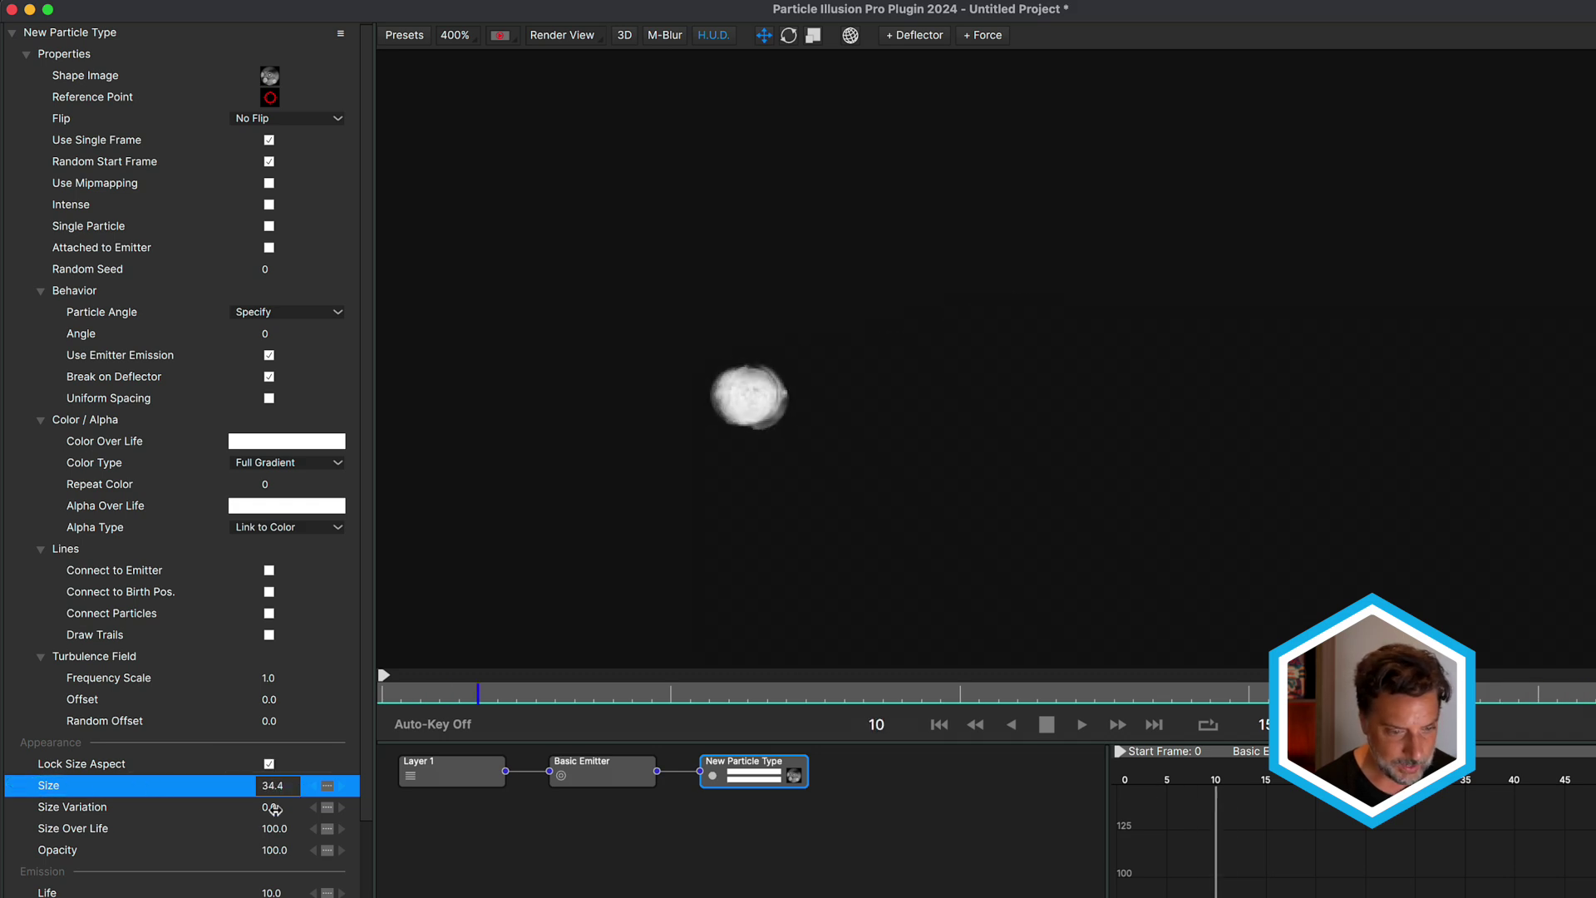
left_click(296, 808)
left_click_drag(306, 810, 314, 808)
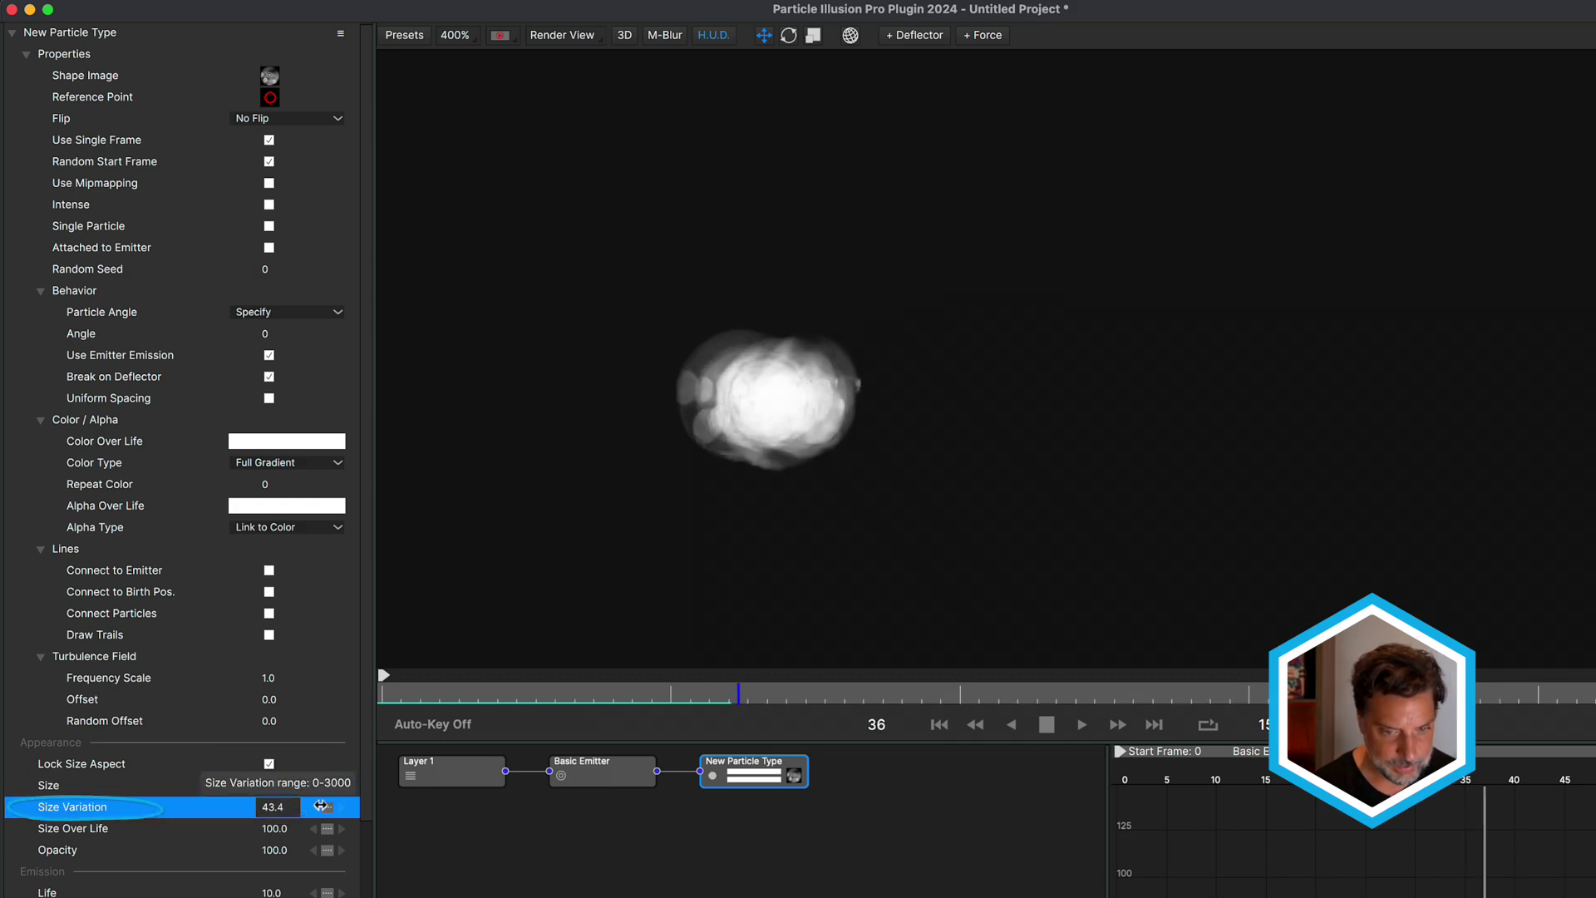
Set the Basic Emitter's Number to 20 and stop playback.
left_click(611, 771)
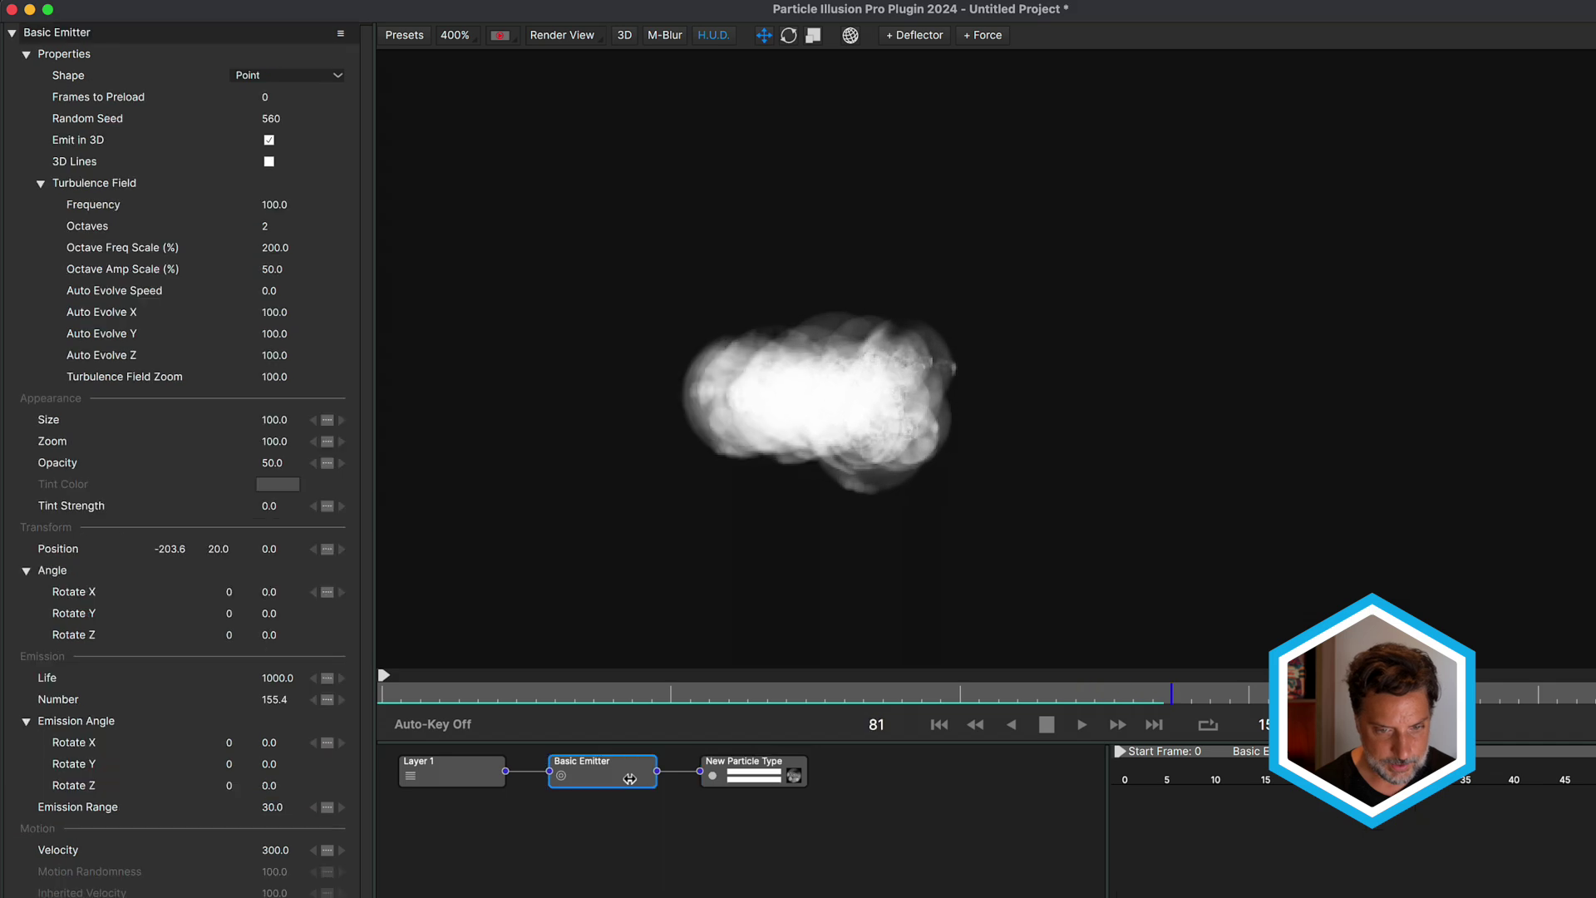
double_click(275, 699)
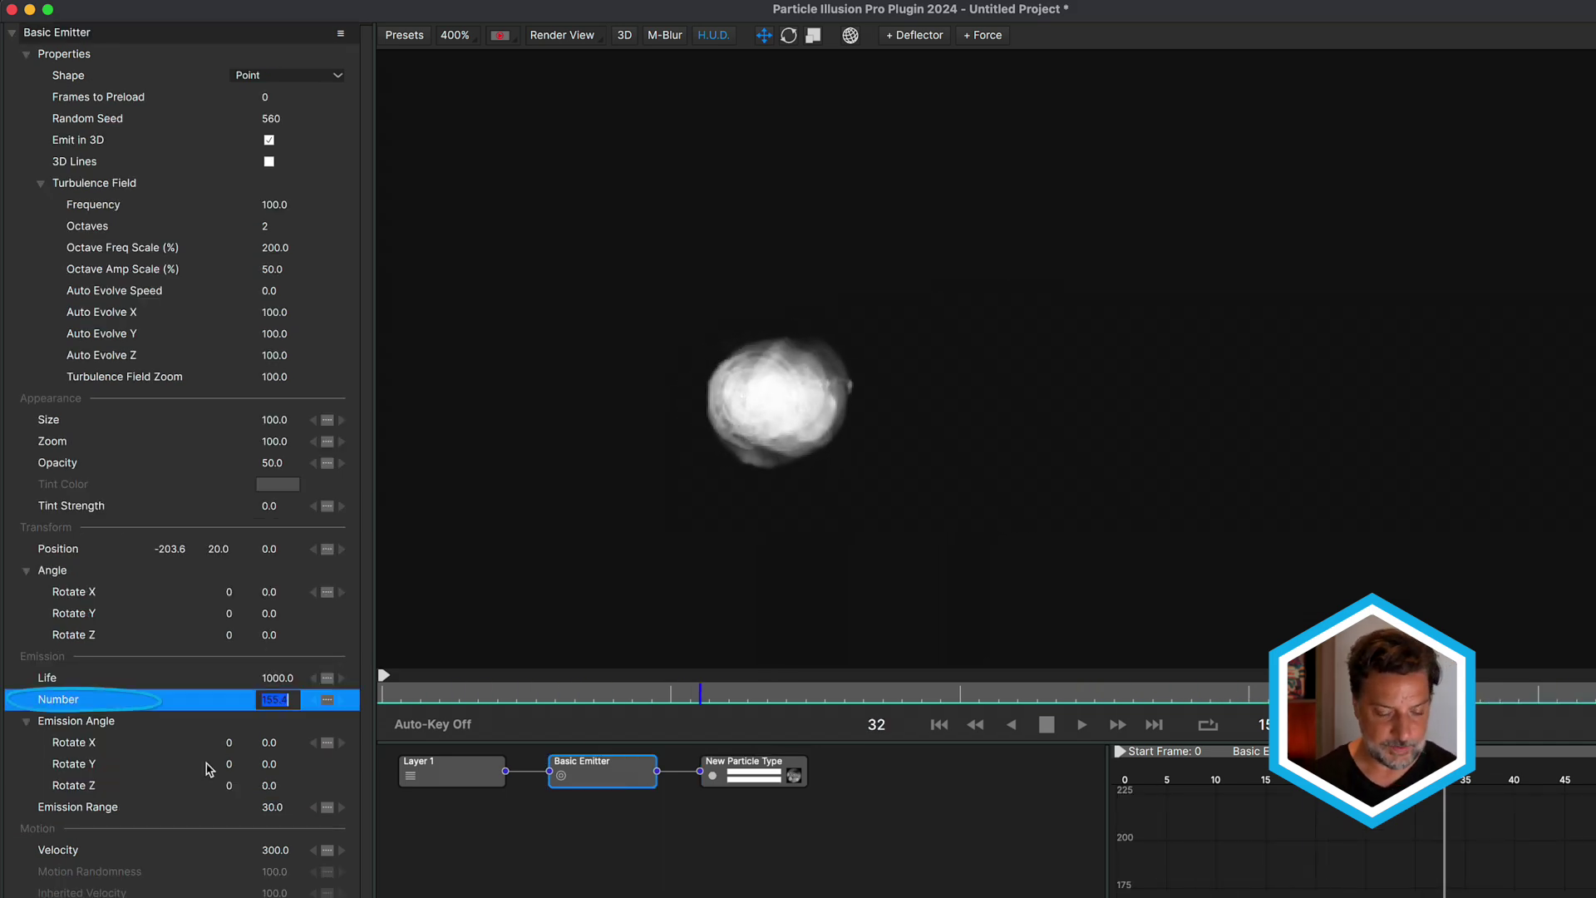
type("20")
key("Return")
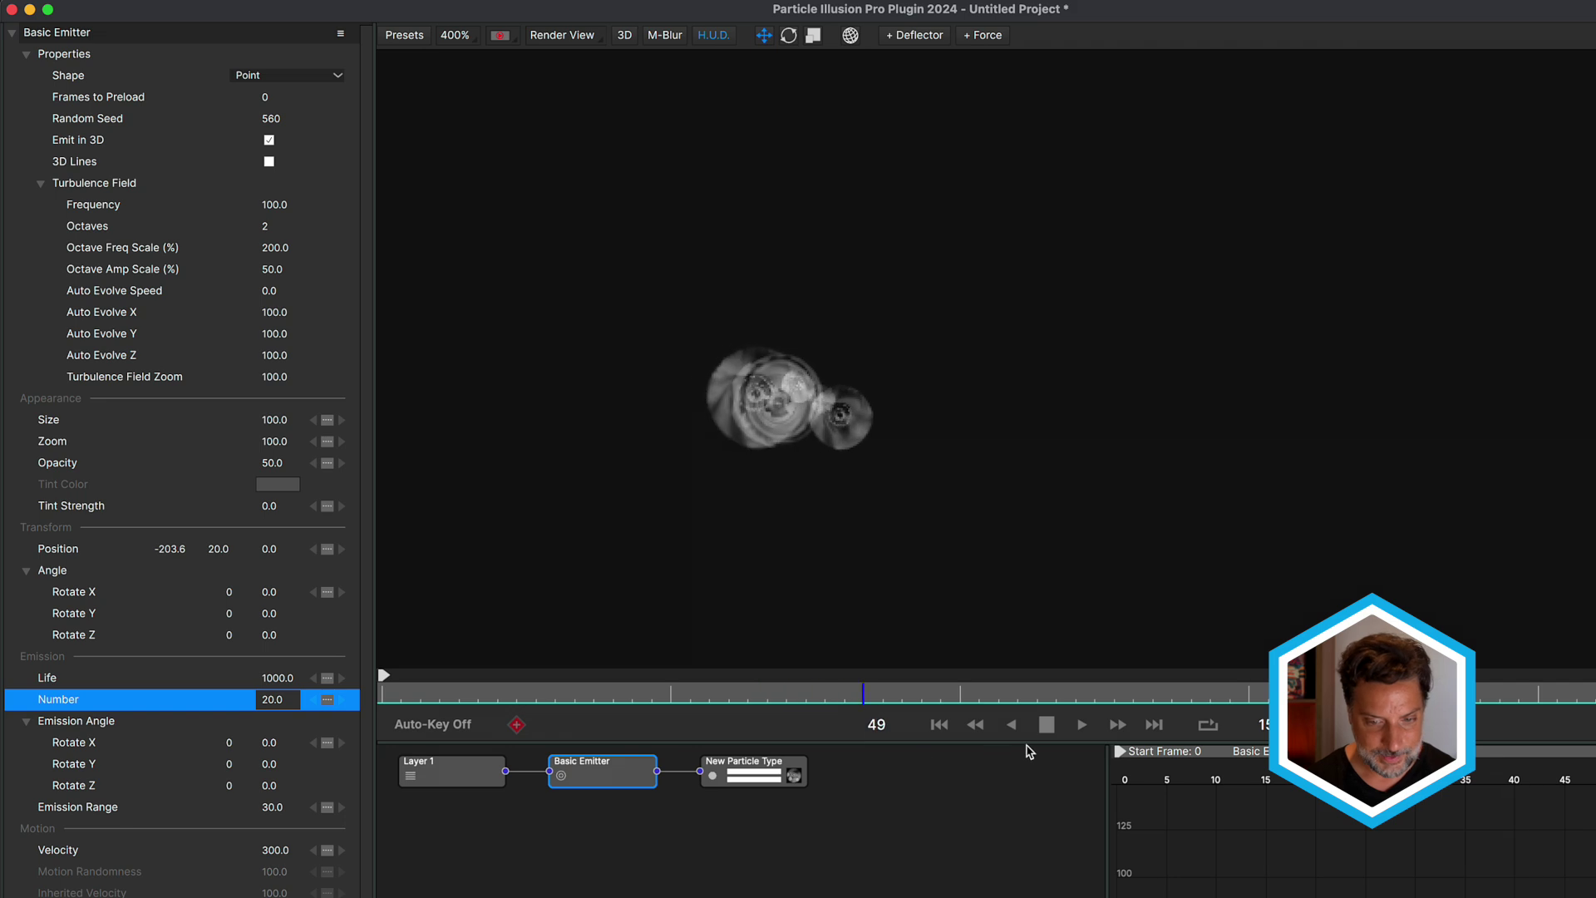
left_click(1047, 724)
Apply the first alpha preset, black at both ends with a wide white middle, to the New Particle Type's Alpha Over Life and resume playback.
left_click(743, 776)
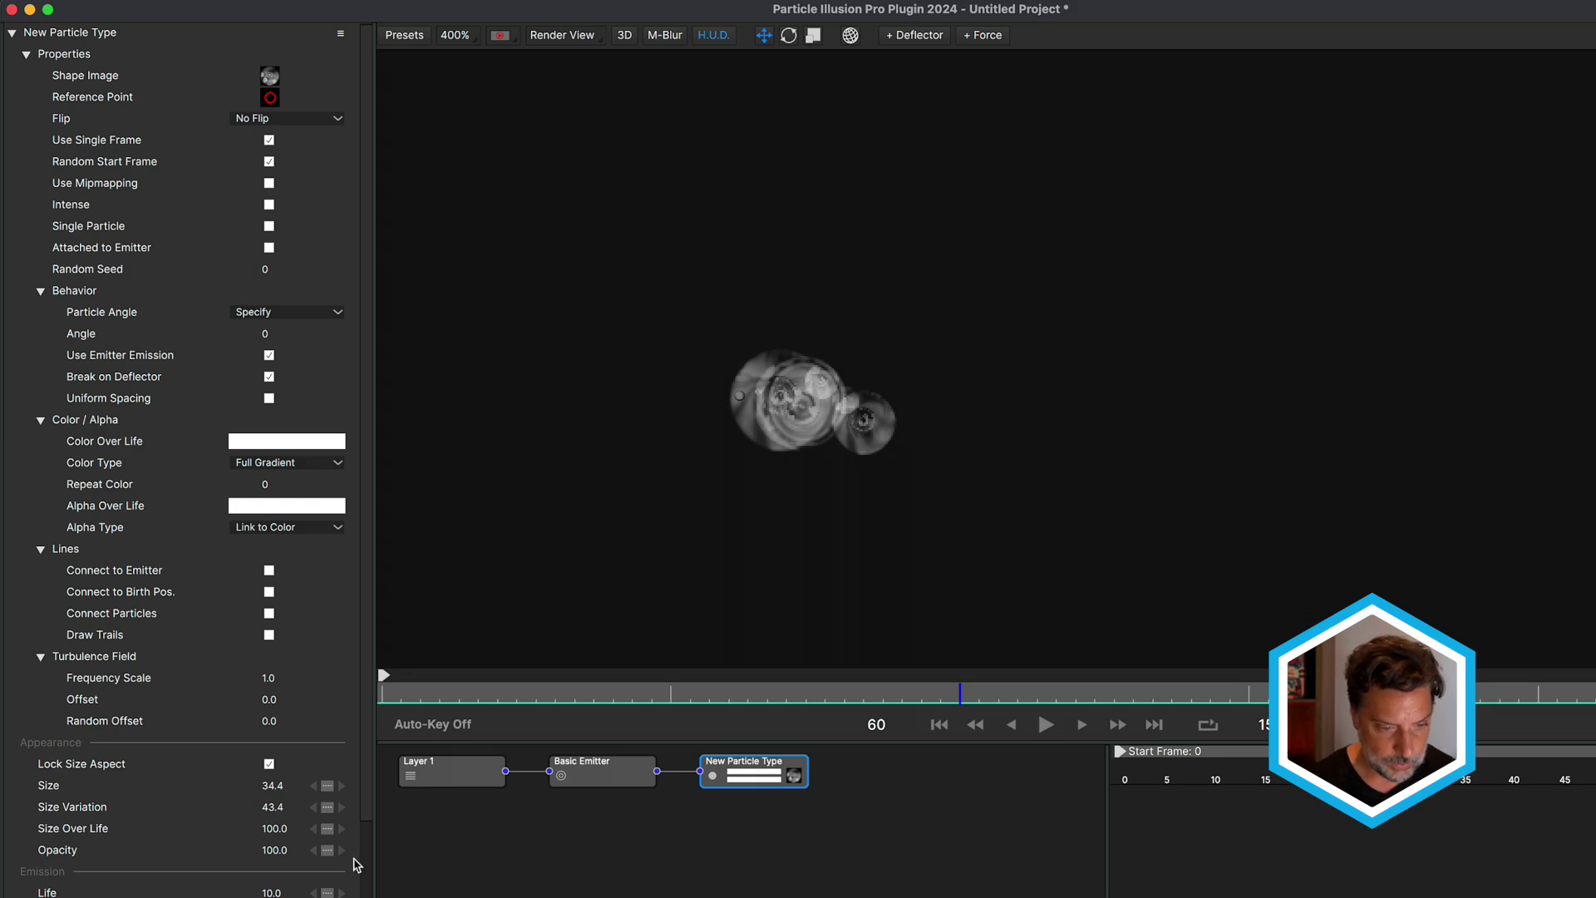
scroll(152, 848, "down", 1)
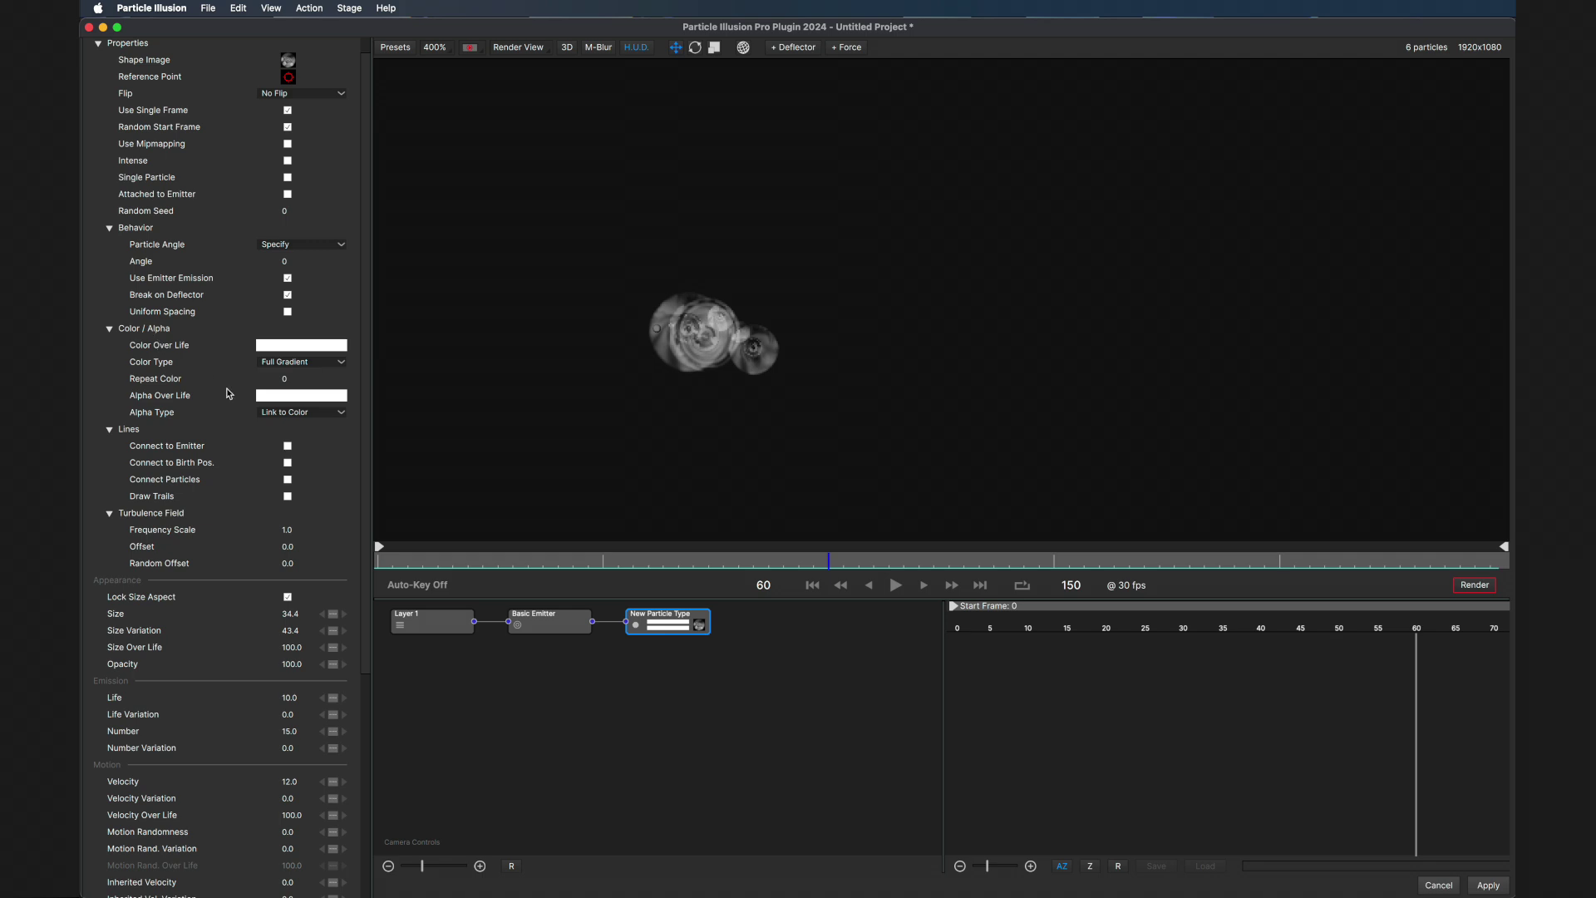
left_click(282, 395)
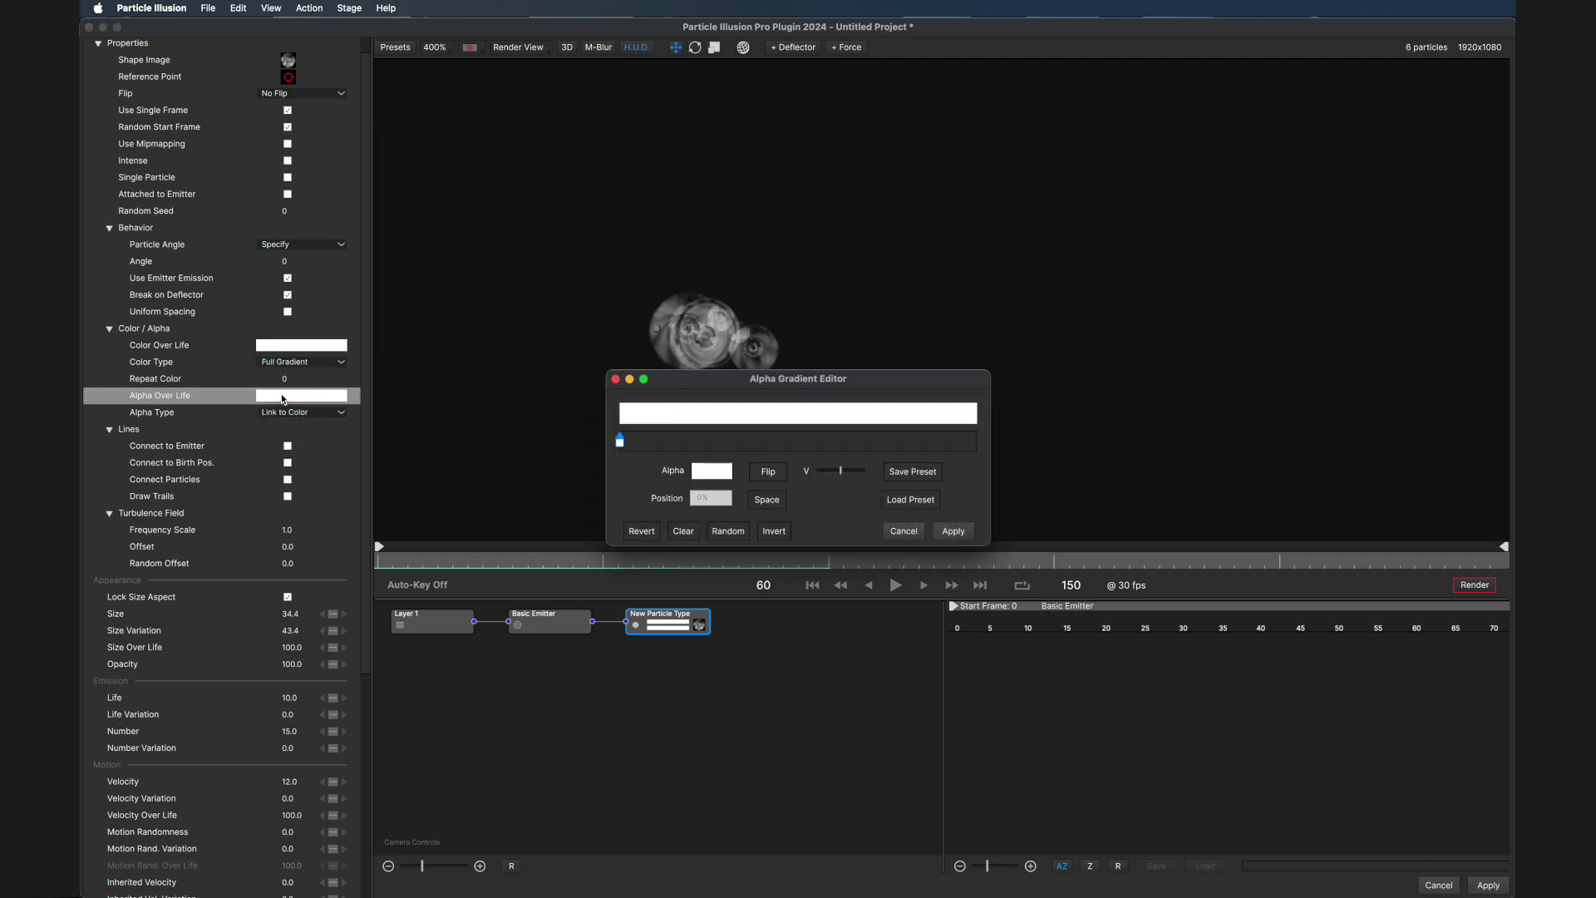
left_click_drag(735, 388, 687, 429)
left_click(864, 542)
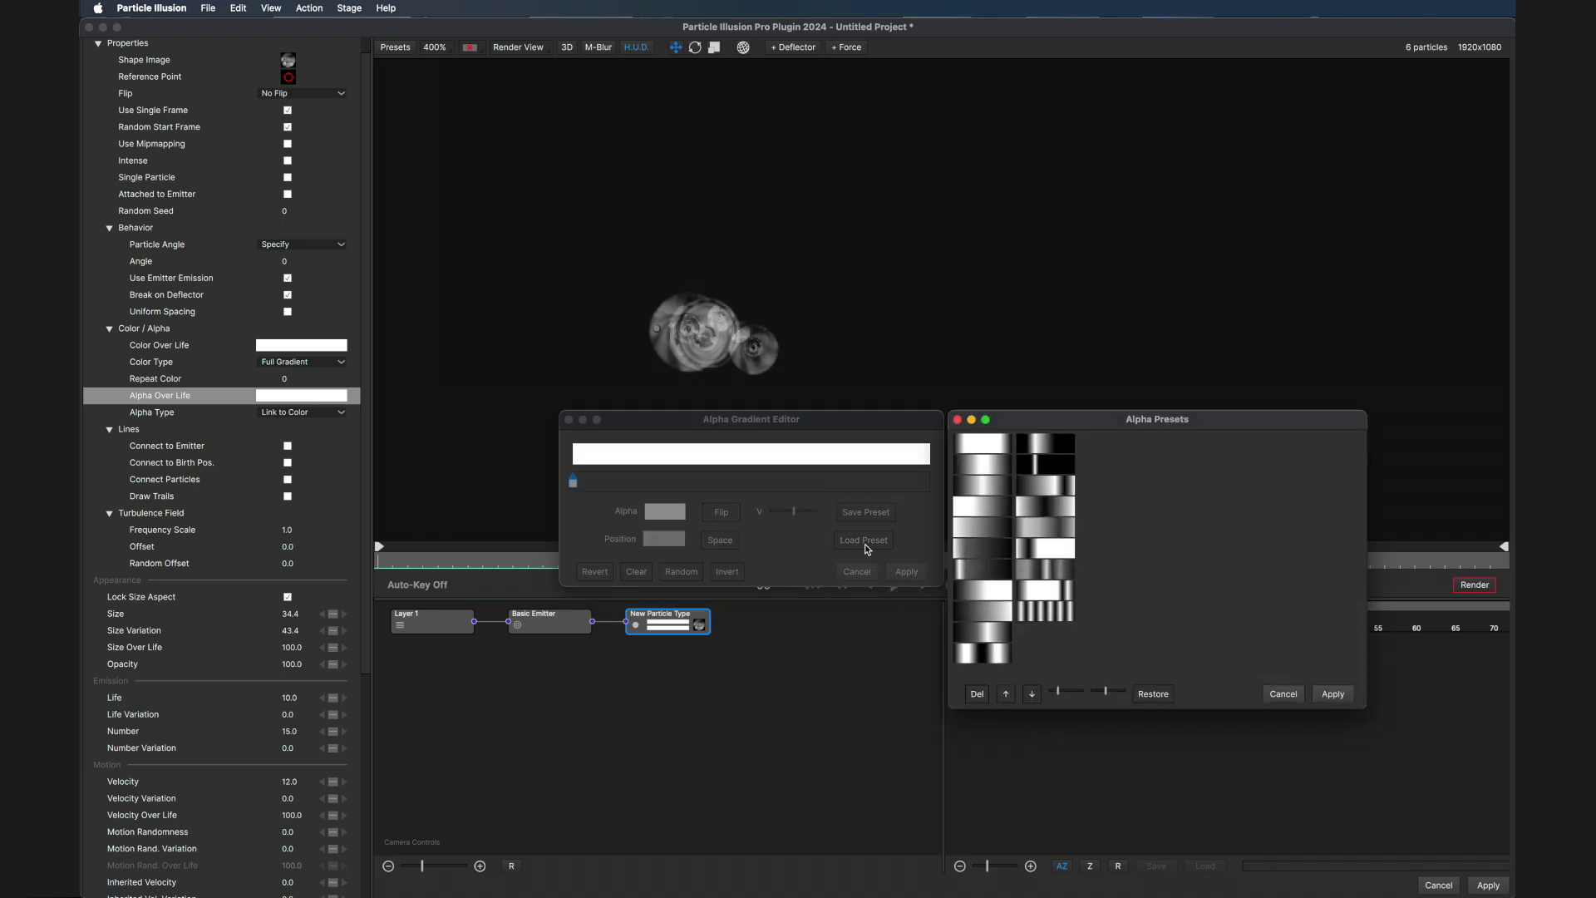
left_click(982, 467)
left_click(982, 444)
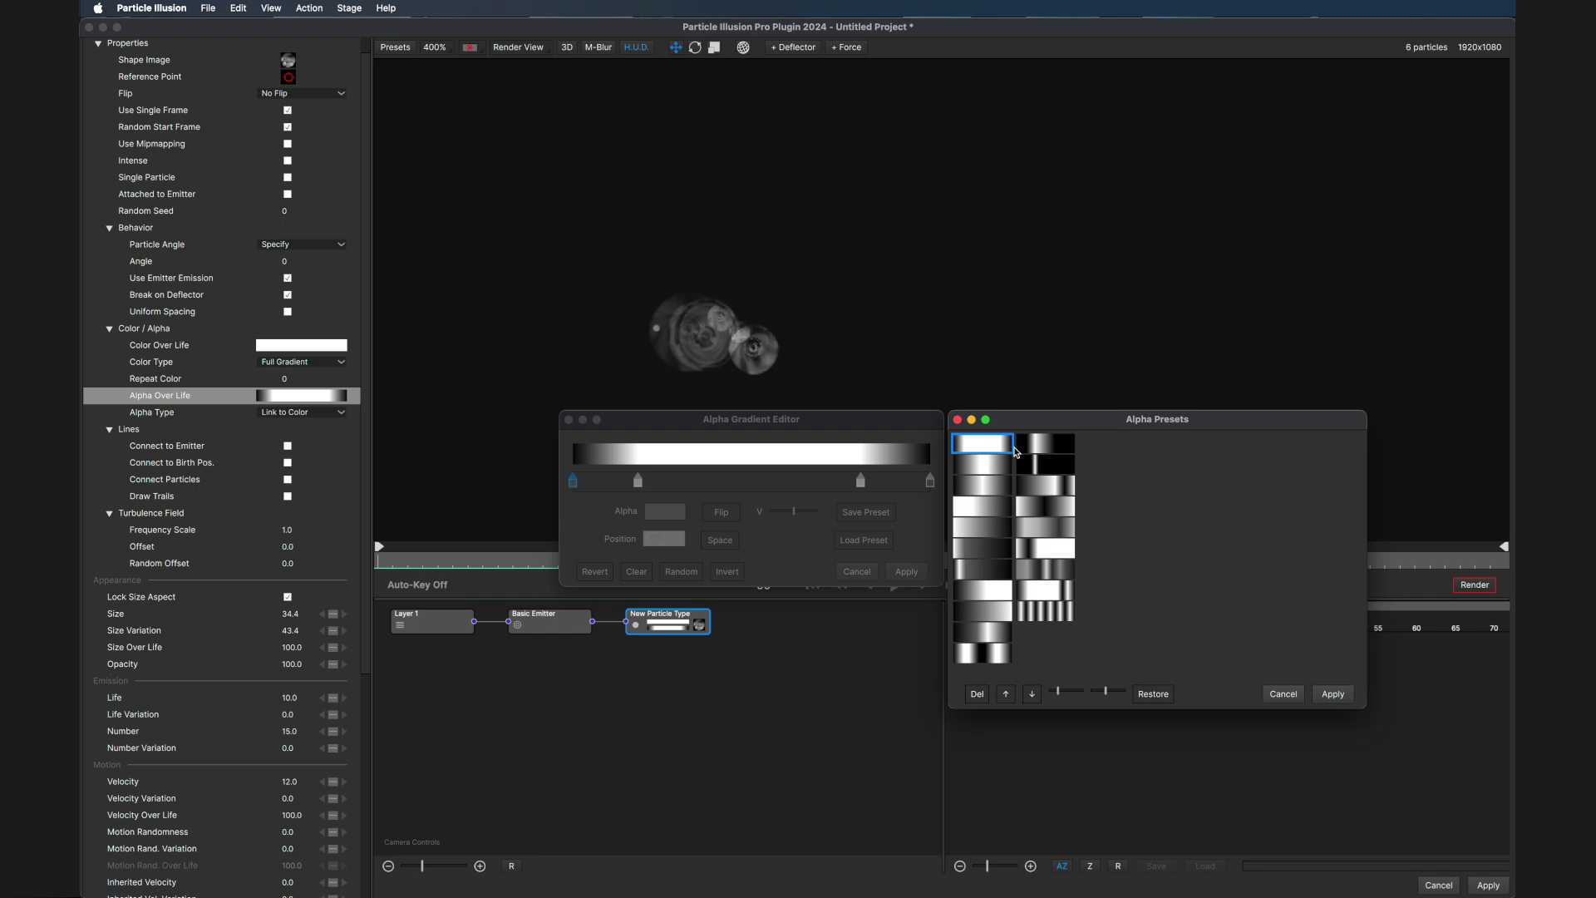
left_click(1330, 694)
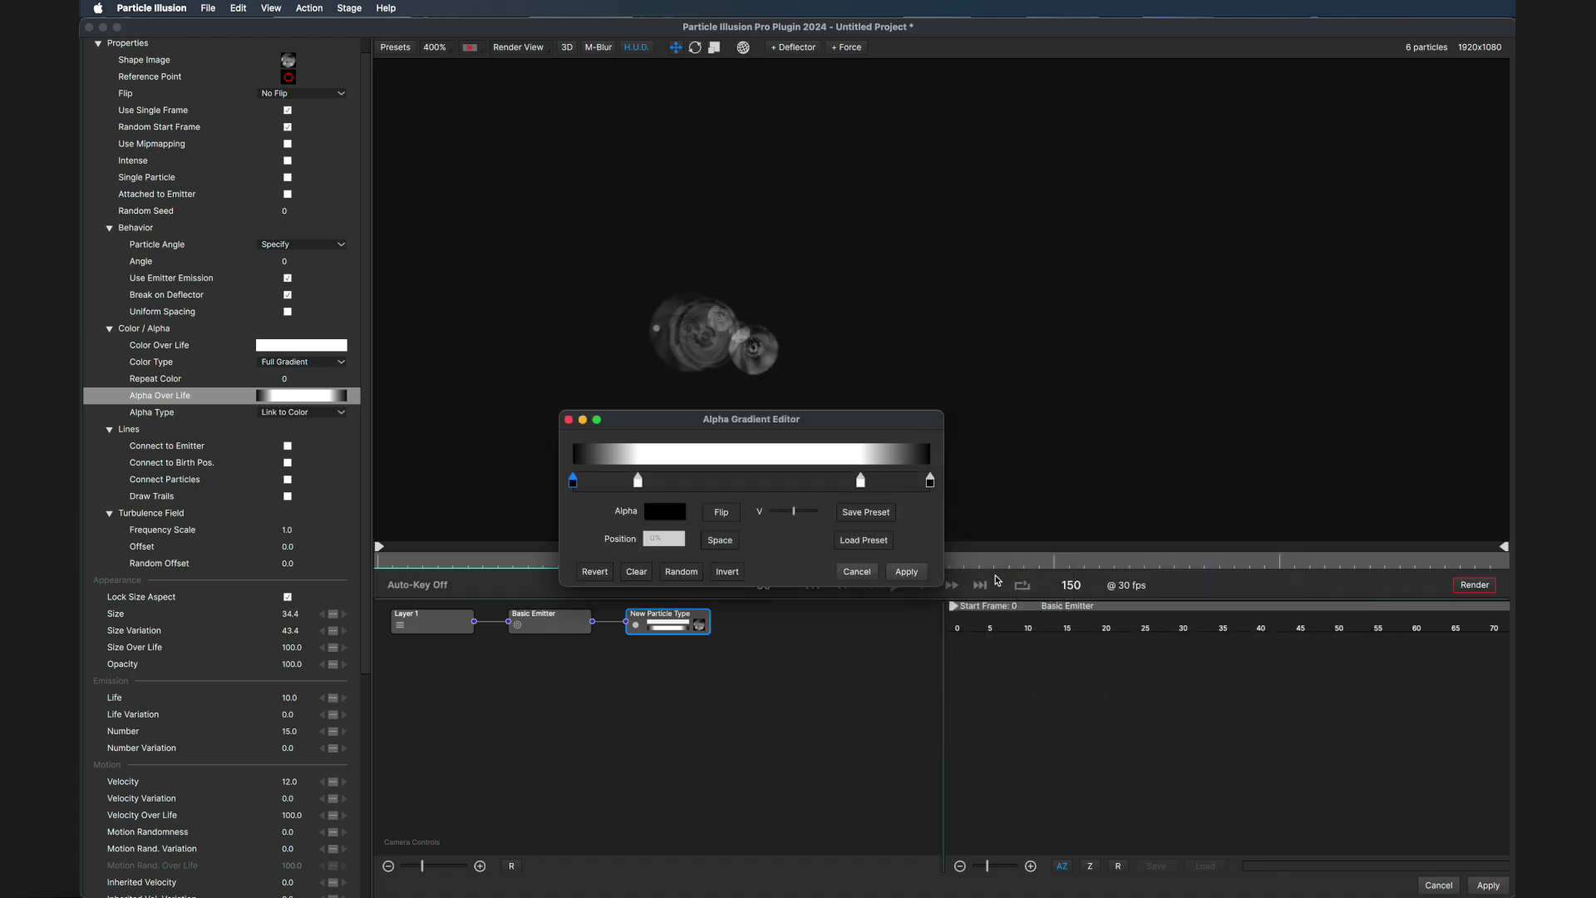
left_click(909, 572)
left_click(896, 586)
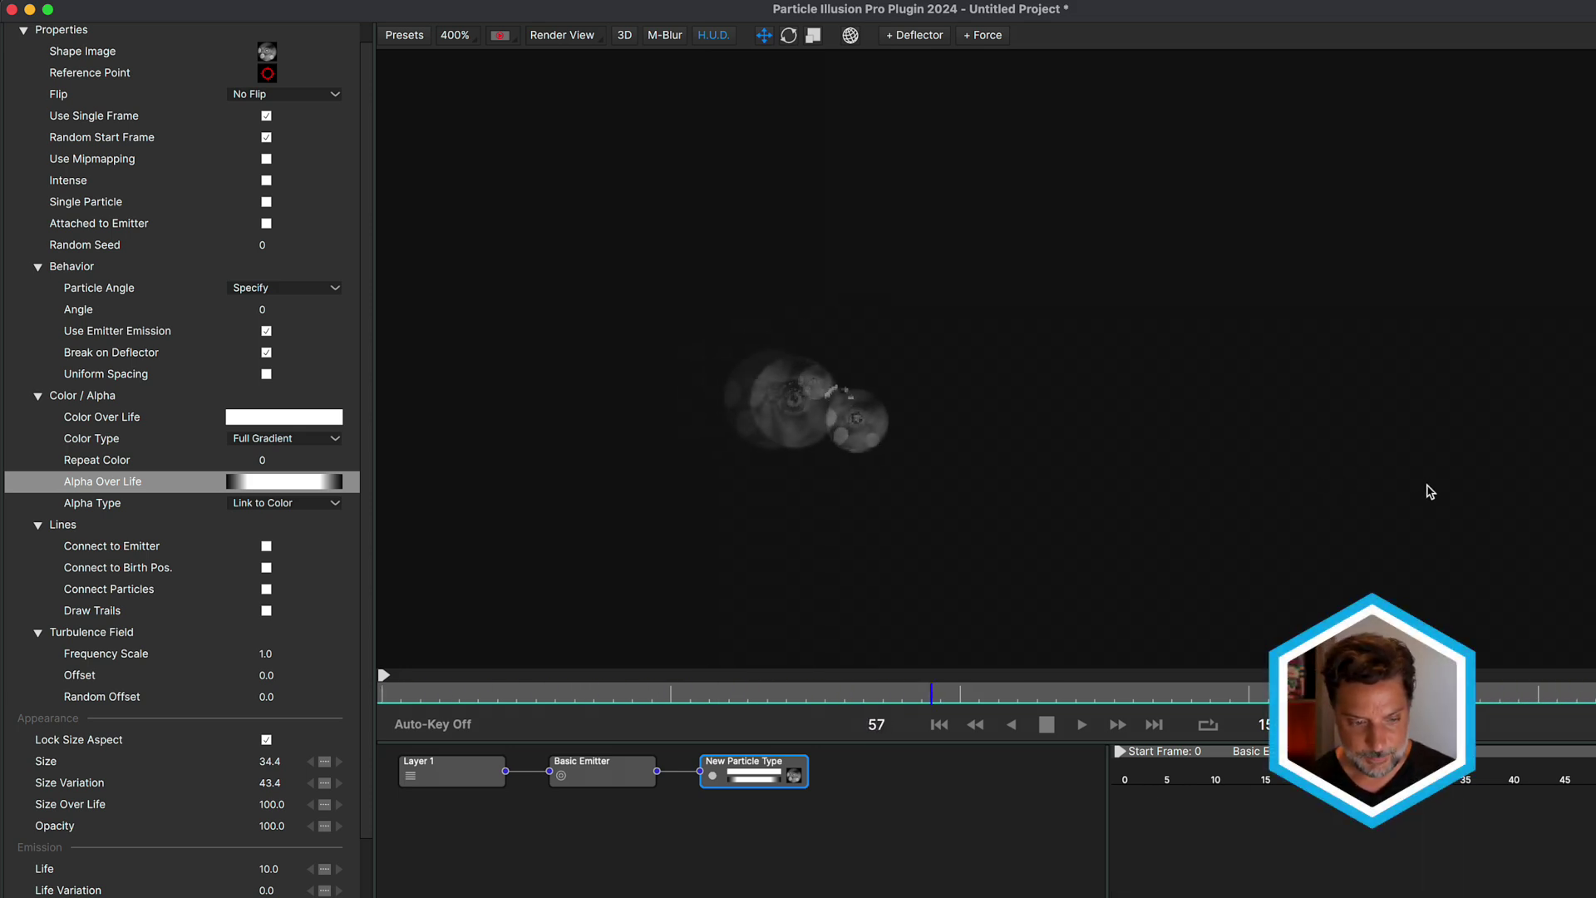
Raise the Basic Emitter's Velocity to about 531.5 while the animation plays.
left_click(598, 774)
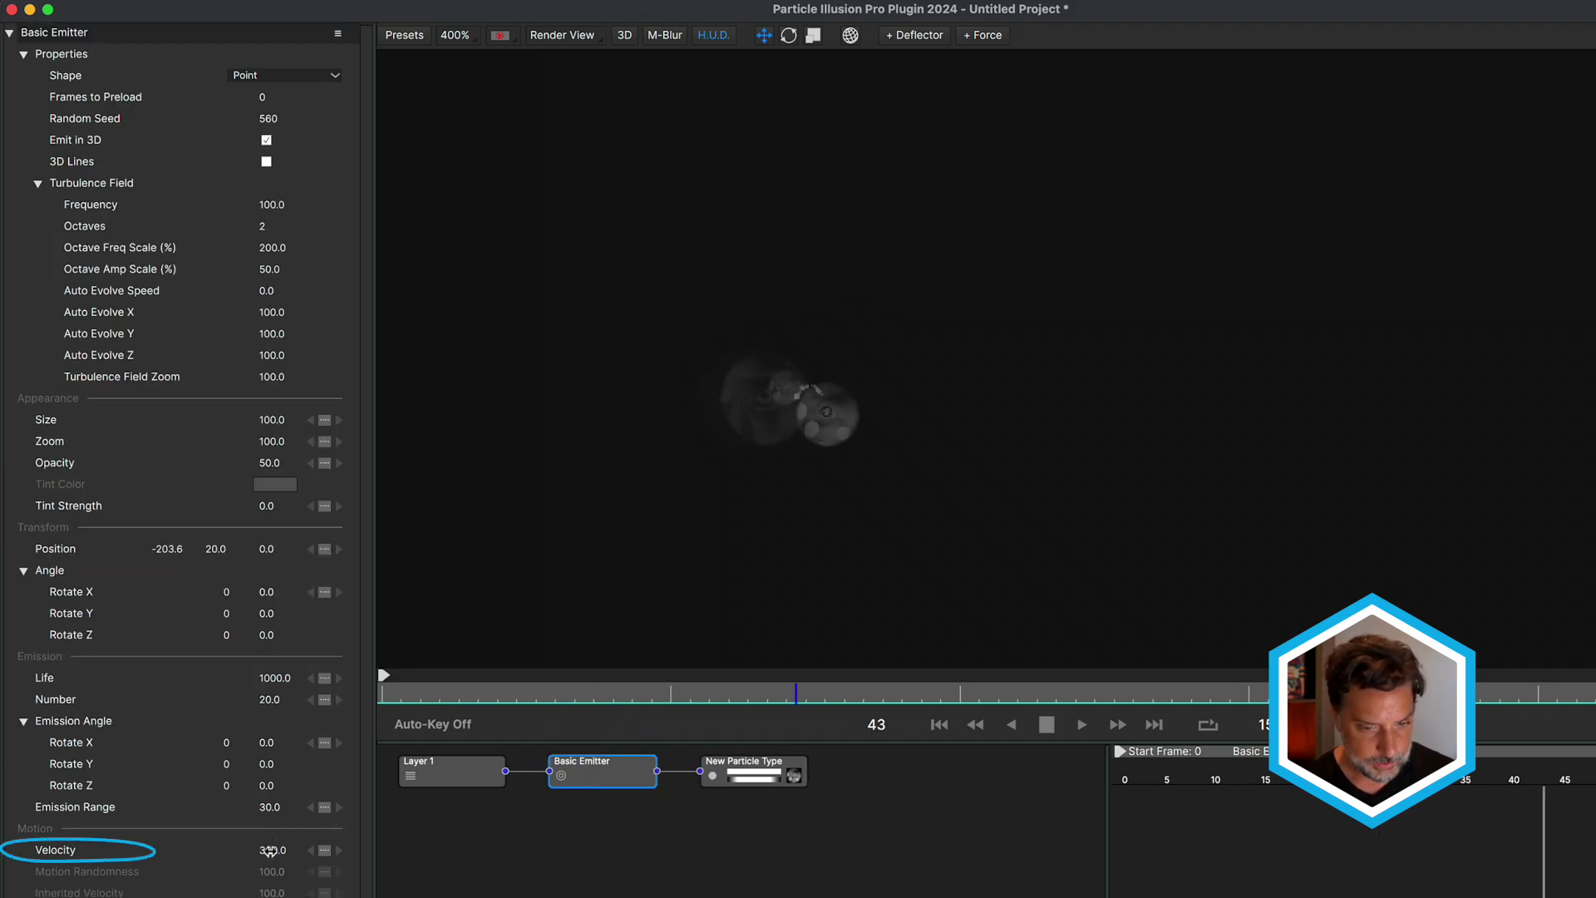
left_click_drag(268, 850, 486, 839)
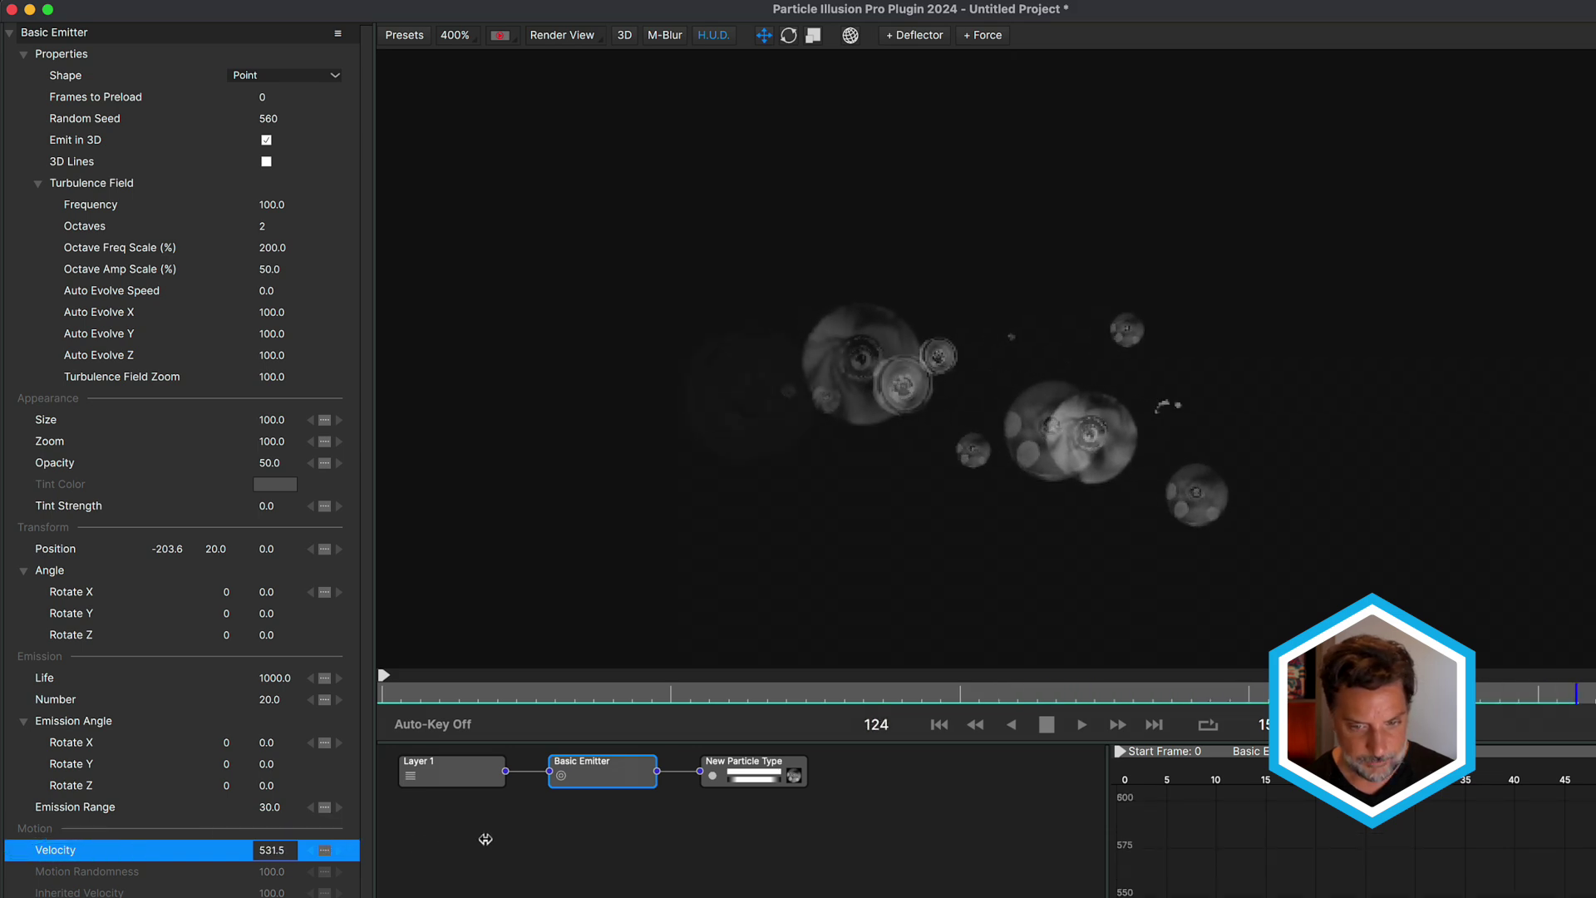